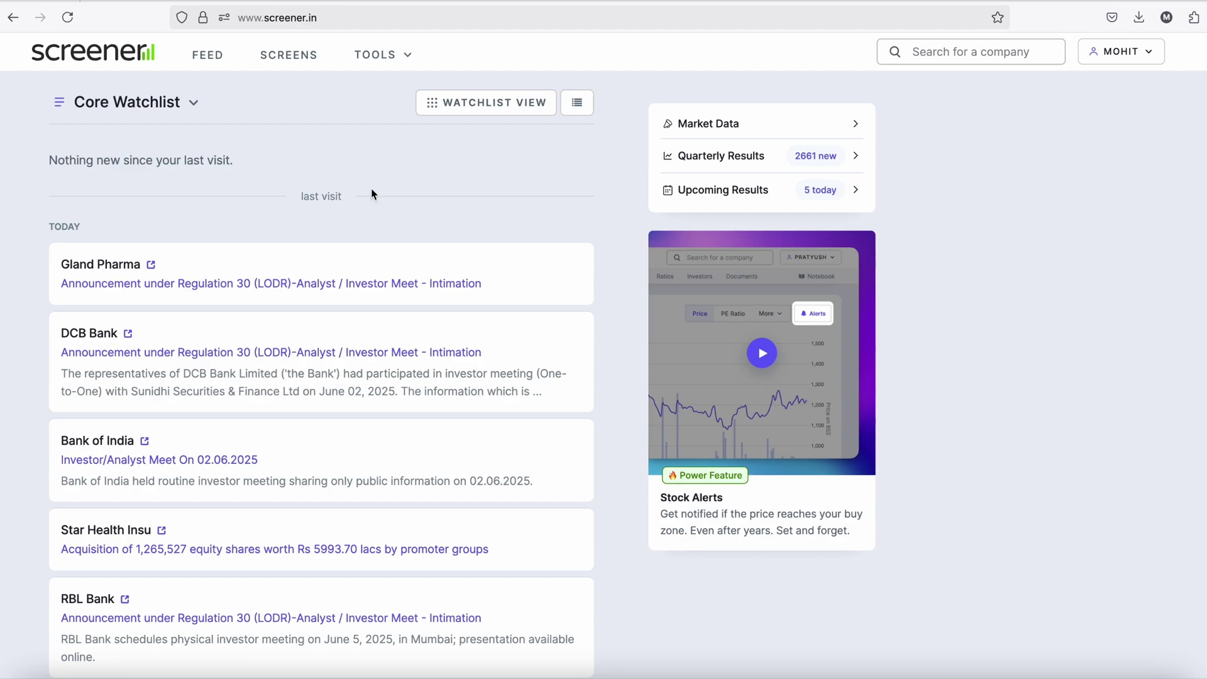
# - Open the Nifty Total Market index from the full list of indices in Gland Pharma's peer comparison
pyautogui.click(117, 266)
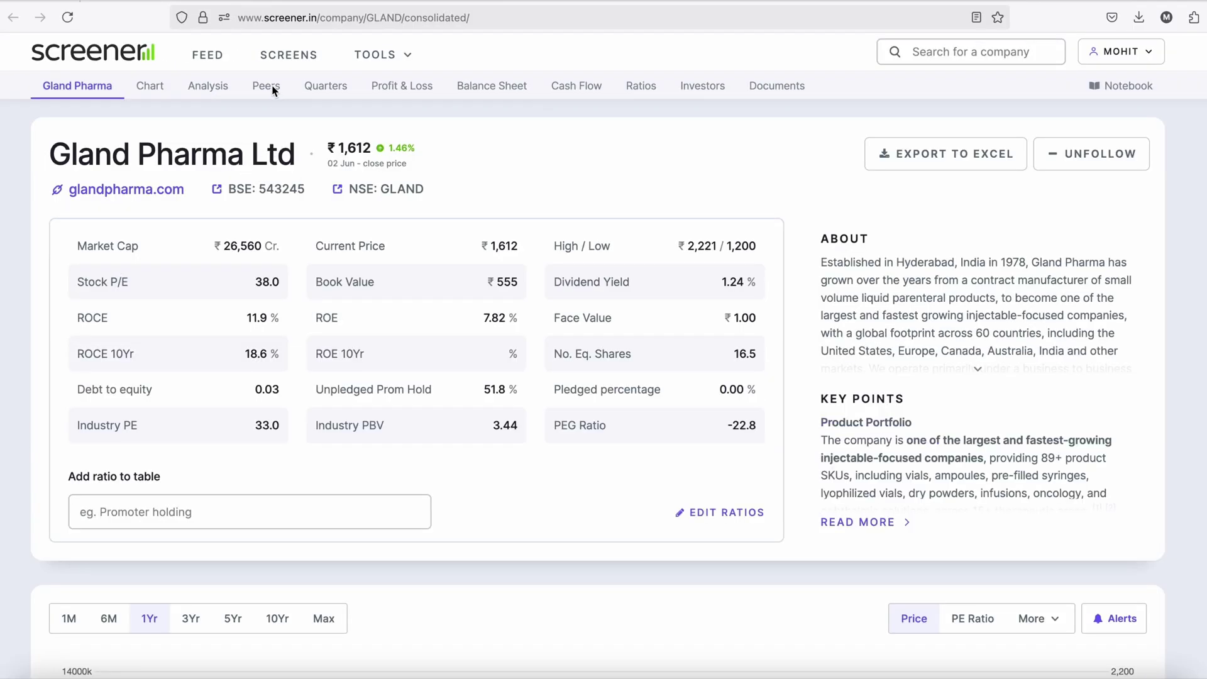
pyautogui.click(274, 91)
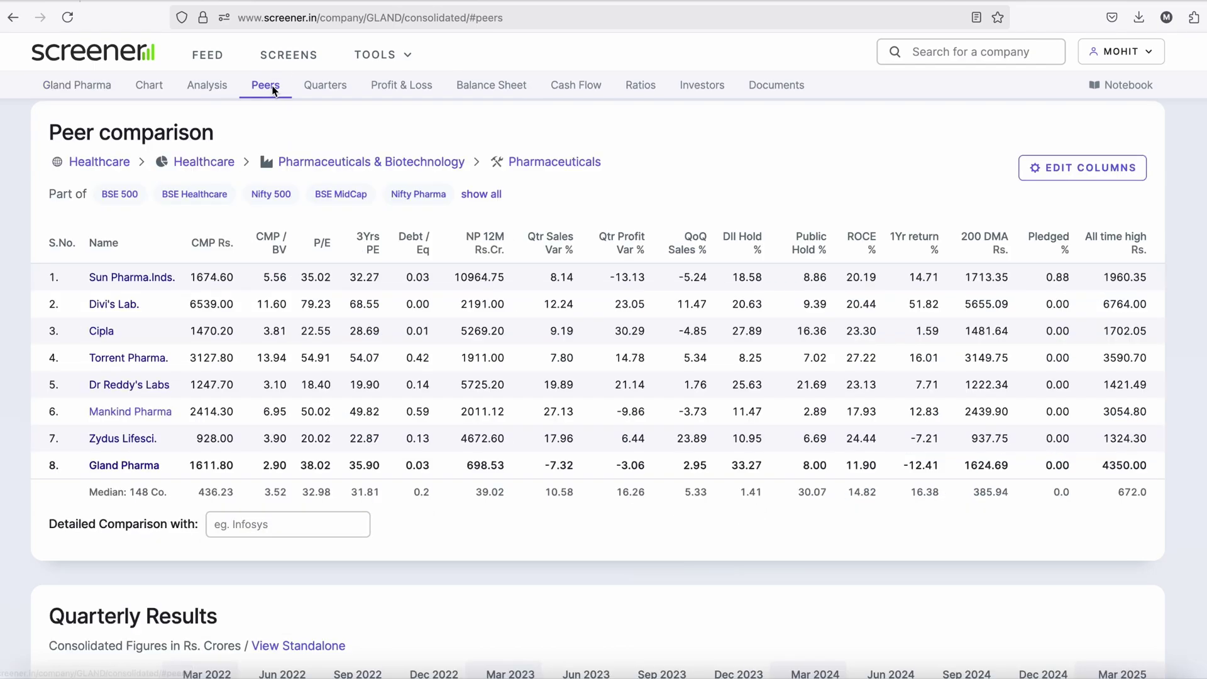
pyautogui.click(477, 197)
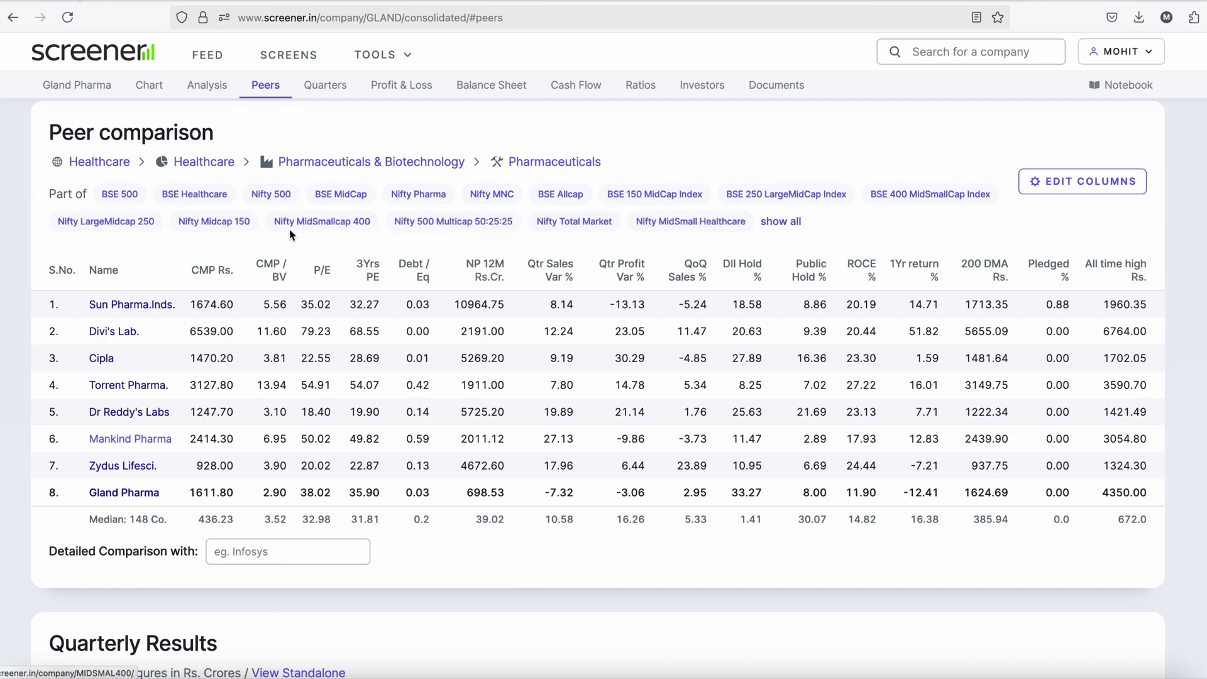
pyautogui.click(557, 227)
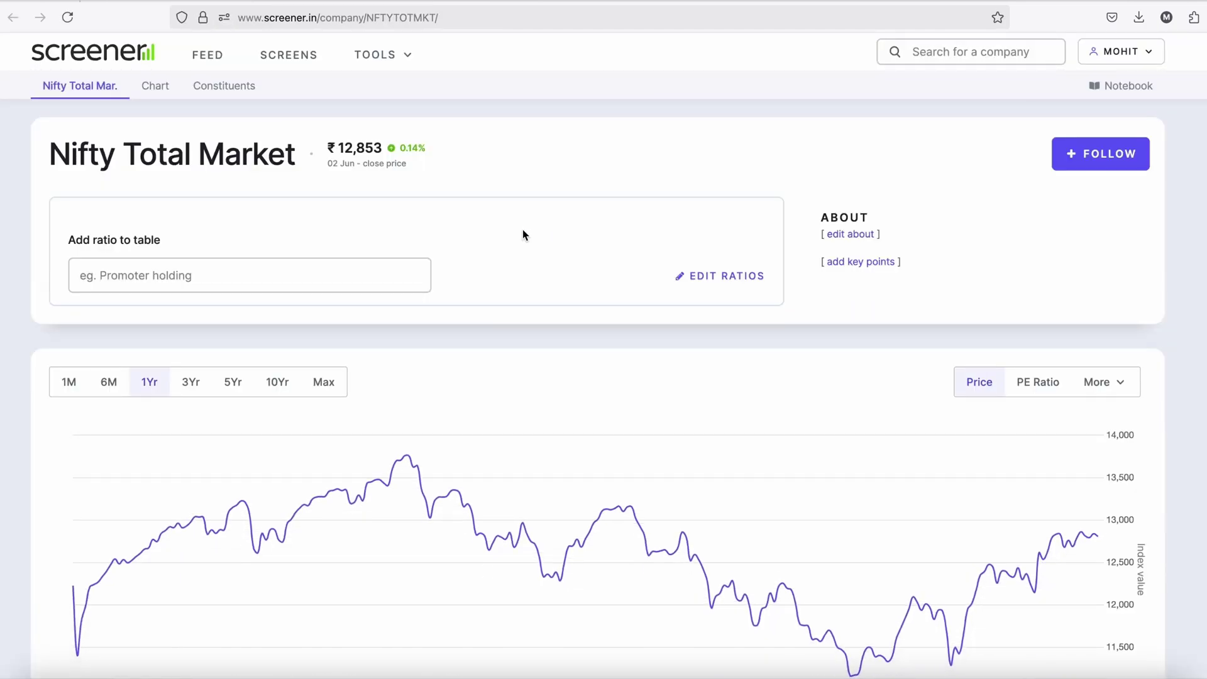
# - Examine the Companies in Nifty Total Market table, including its result count, listed companies and ratio columns
pyautogui.scroll(-4, 526, 242)
pyautogui.scroll(-5, 525, 242)
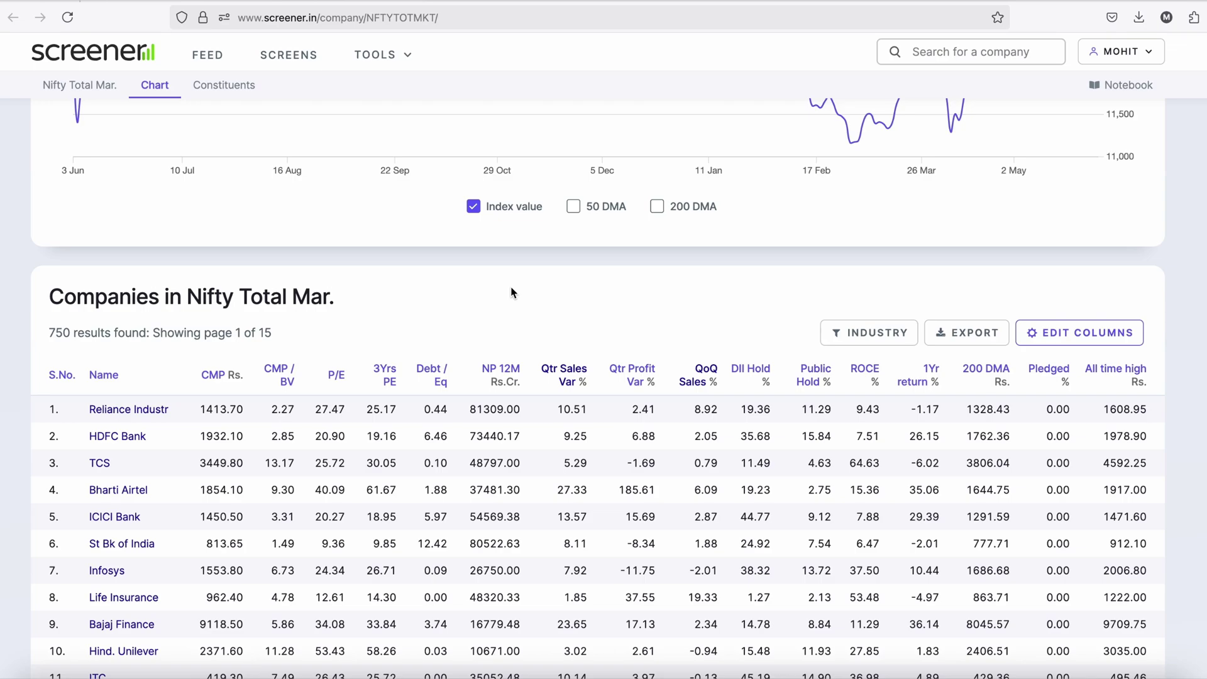
pyautogui.doubleClick(48, 337)
pyautogui.click(201, 350)
pyautogui.scroll(-3, 327, 346)
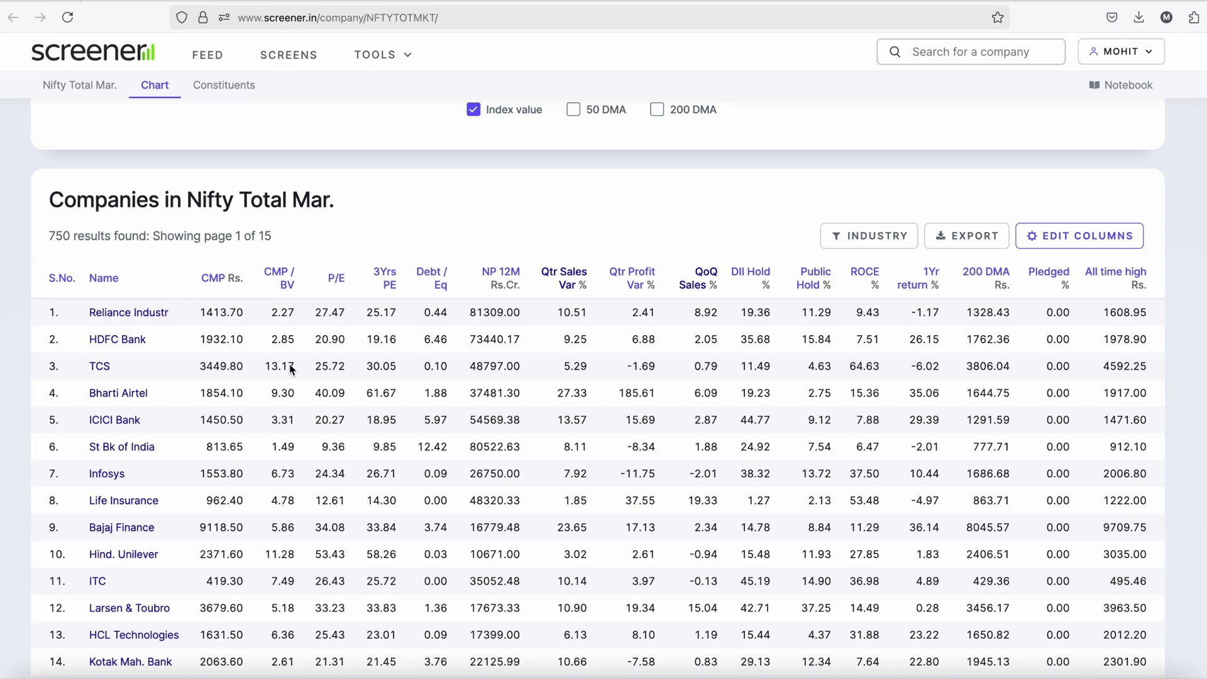
pyautogui.scroll(-15, 291, 368)
pyautogui.scroll(14, 304, 366)
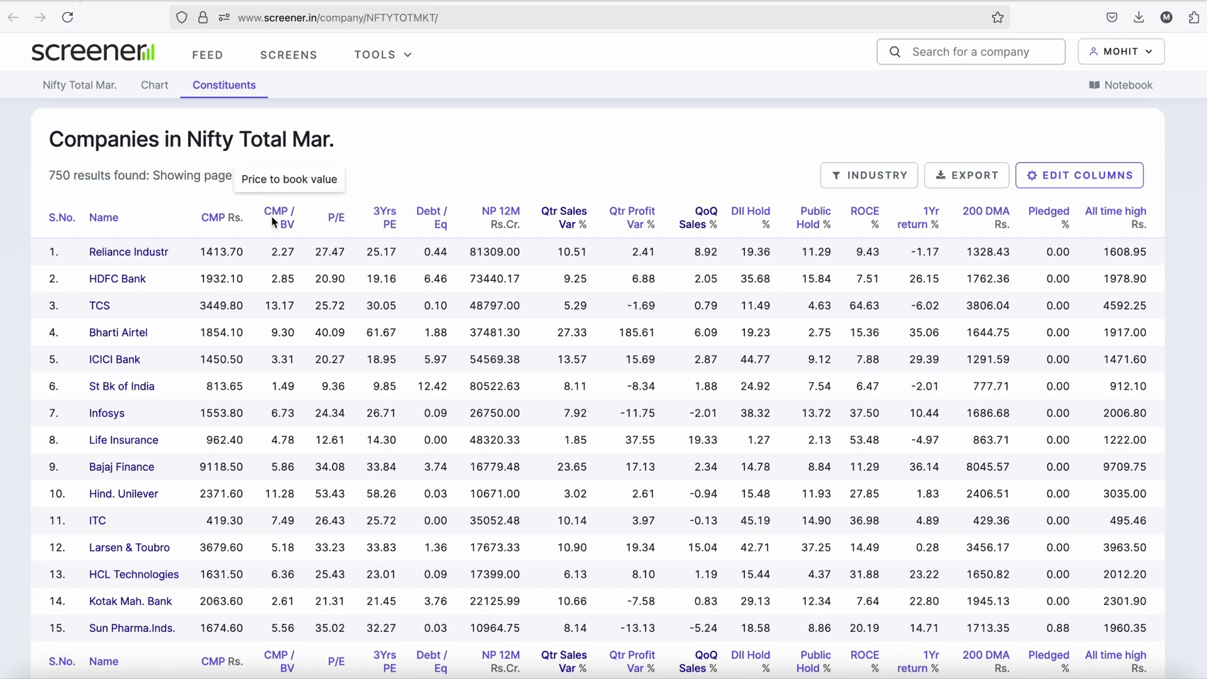
# - Open the column settings of the companies table and remove the High price all time column
pyautogui.click(1045, 174)
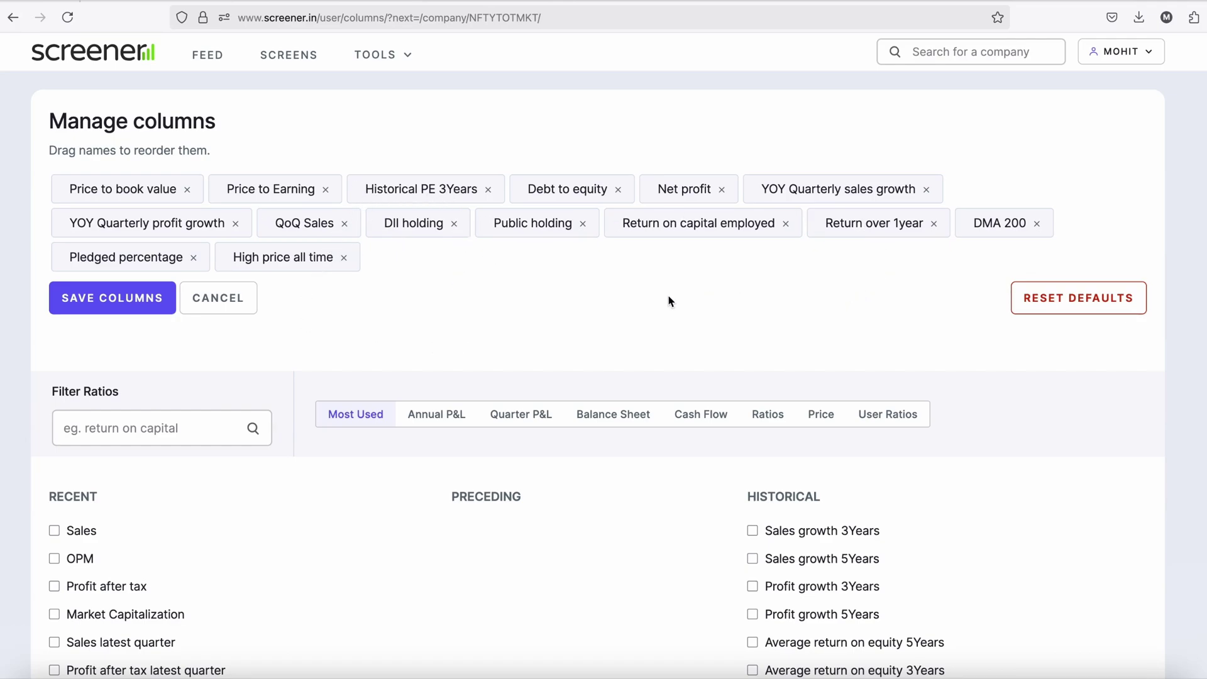
pyautogui.scroll(-1, 410, 281)
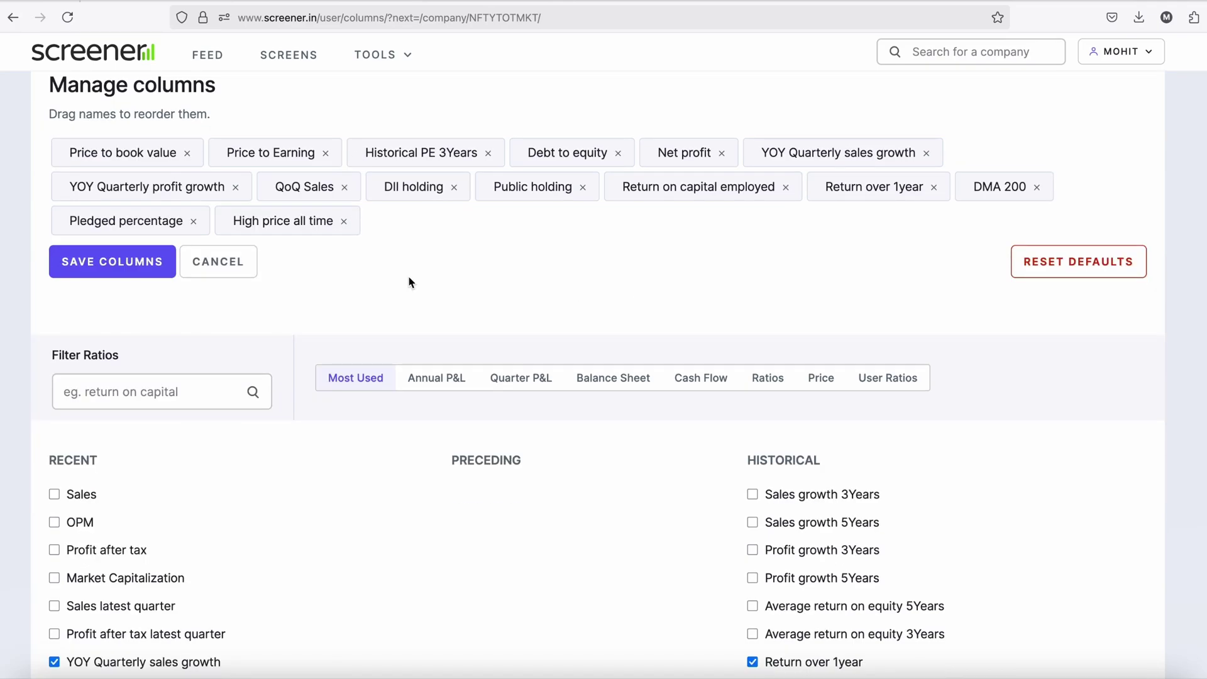
pyautogui.click(344, 221)
pyautogui.scroll(-2, 264, 380)
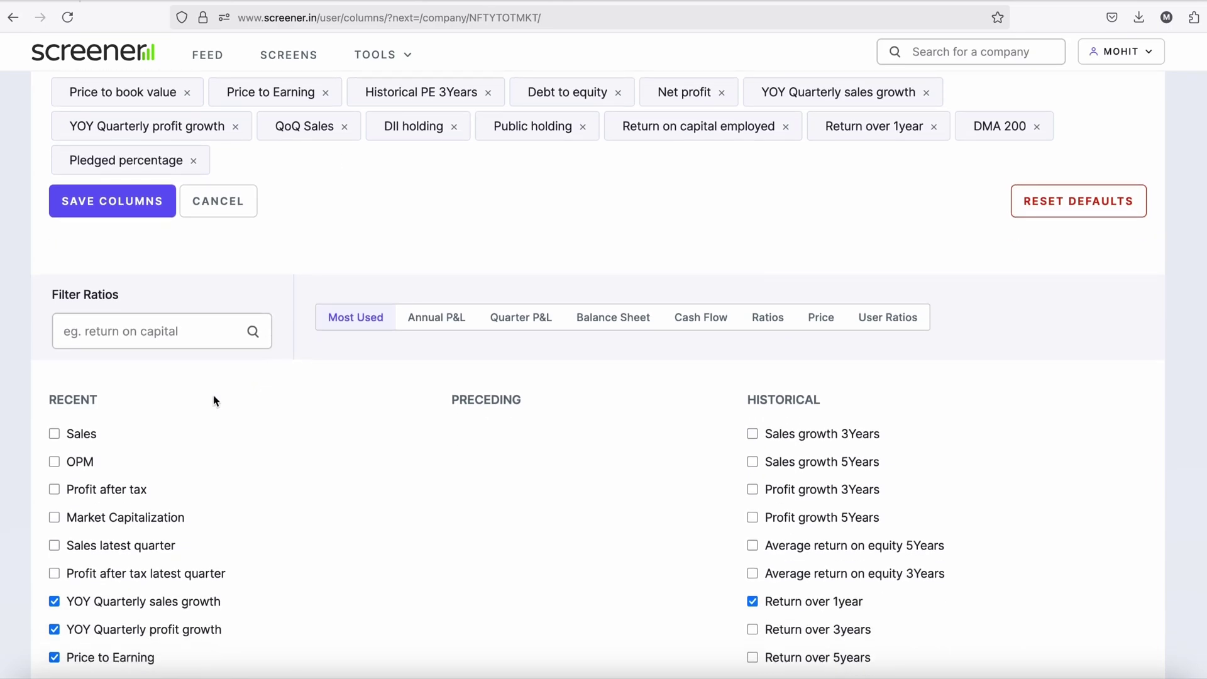
# - Add the Sales ratio to the table columns and remove it again
pyautogui.click(54, 434)
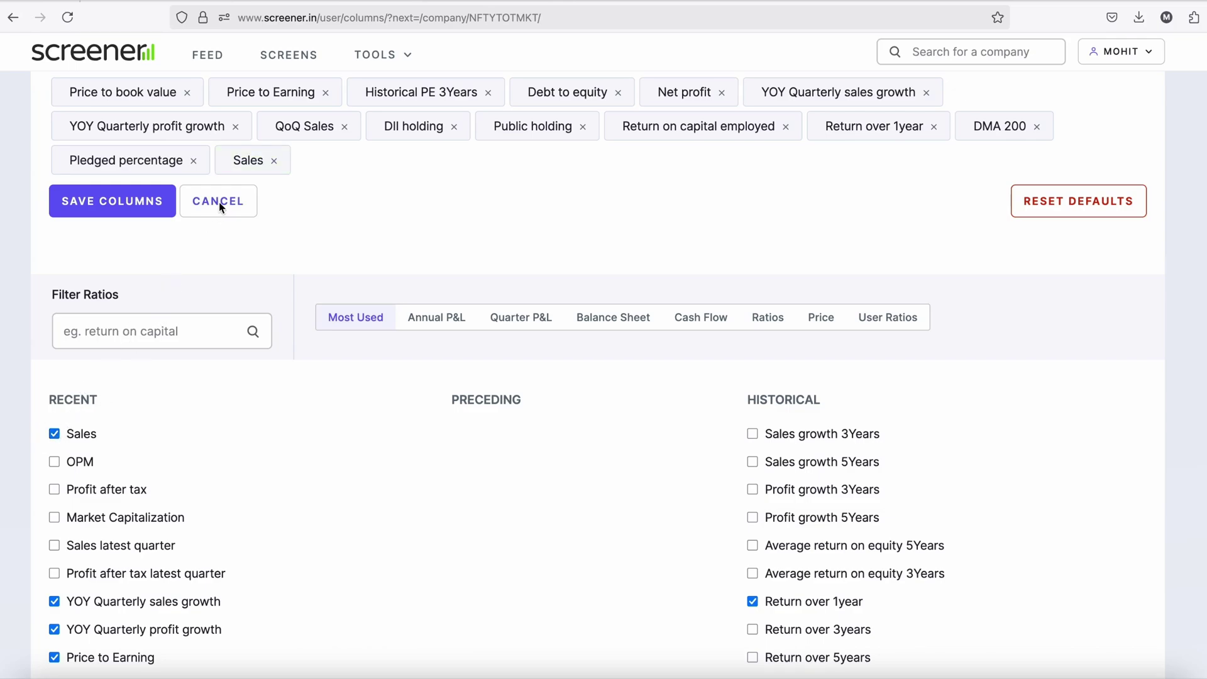
pyautogui.click(274, 161)
# - Filter the ratios by HIGH, add High price all time as a column, and save the columns
pyautogui.click(165, 333)
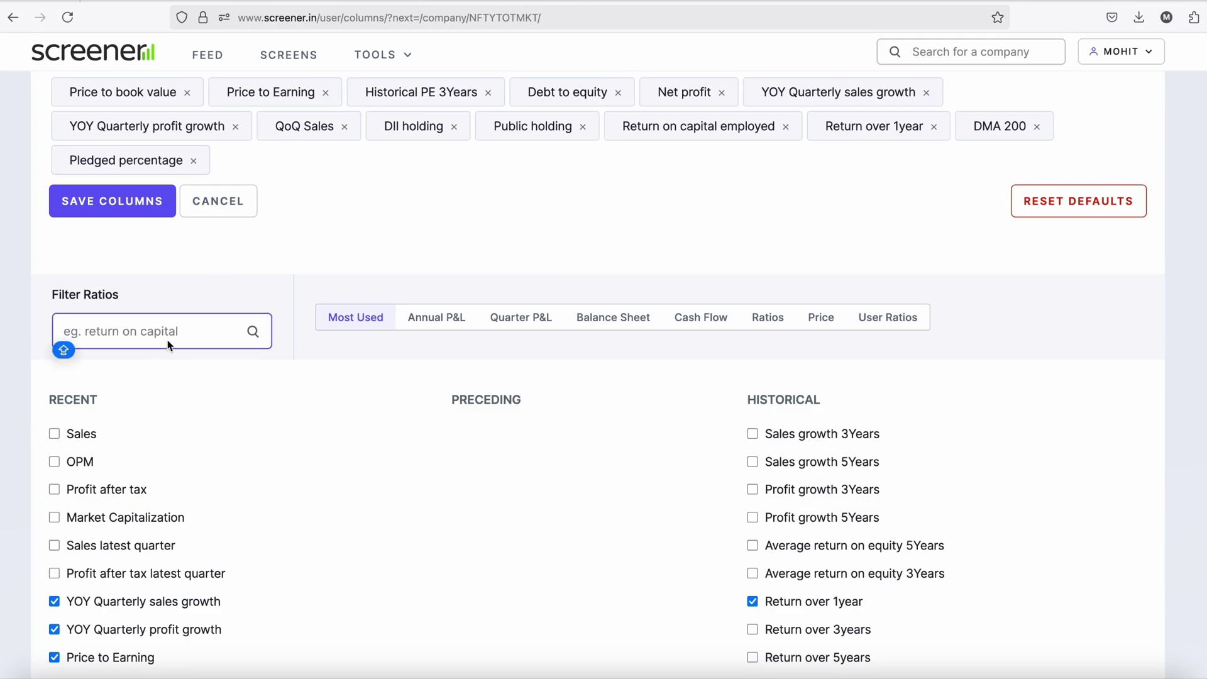
pyautogui.write('HIGH')
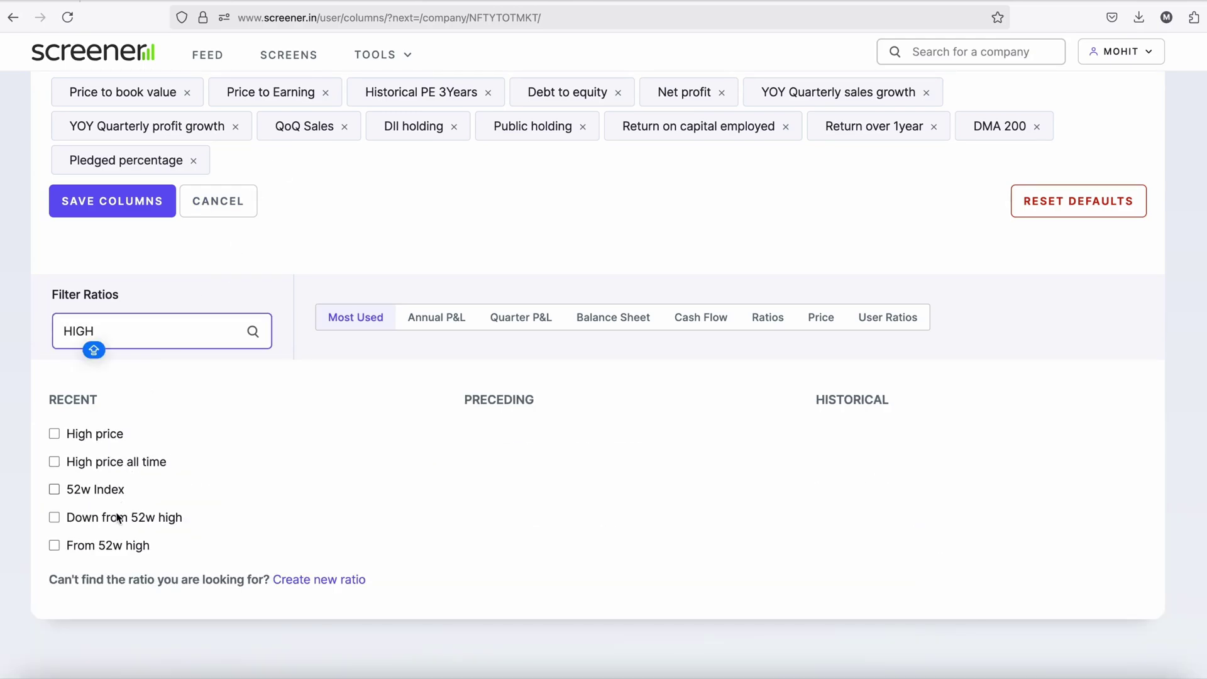
pyautogui.click(55, 462)
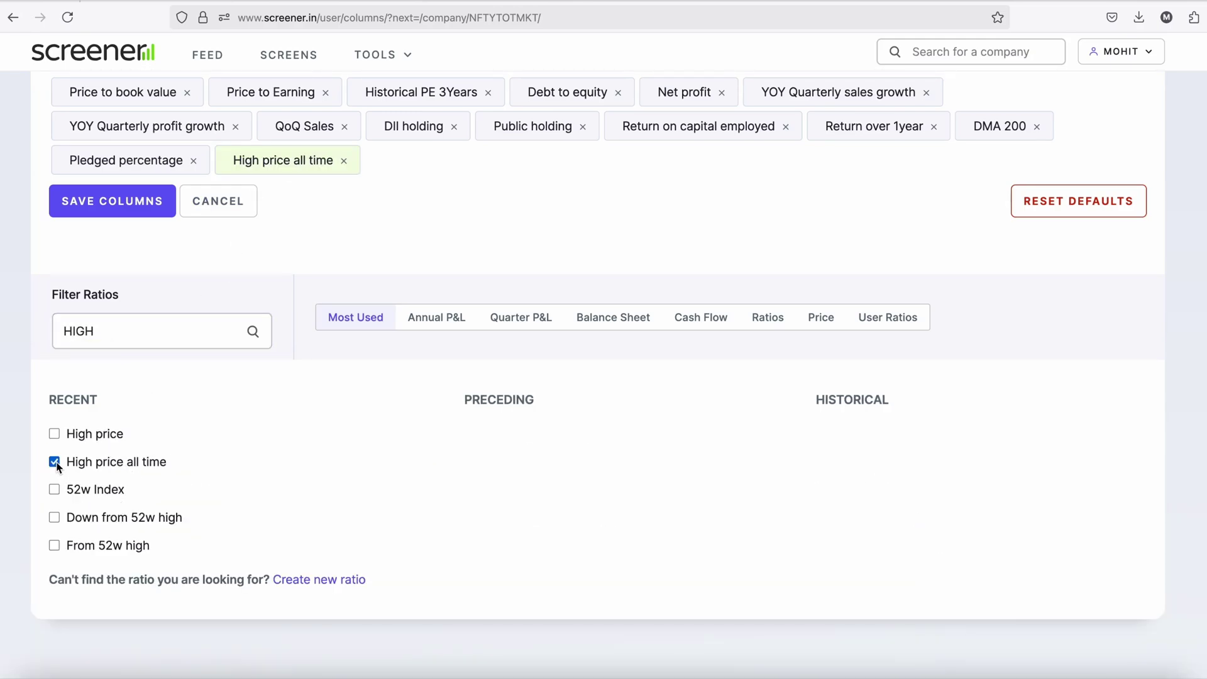
pyautogui.click(139, 200)
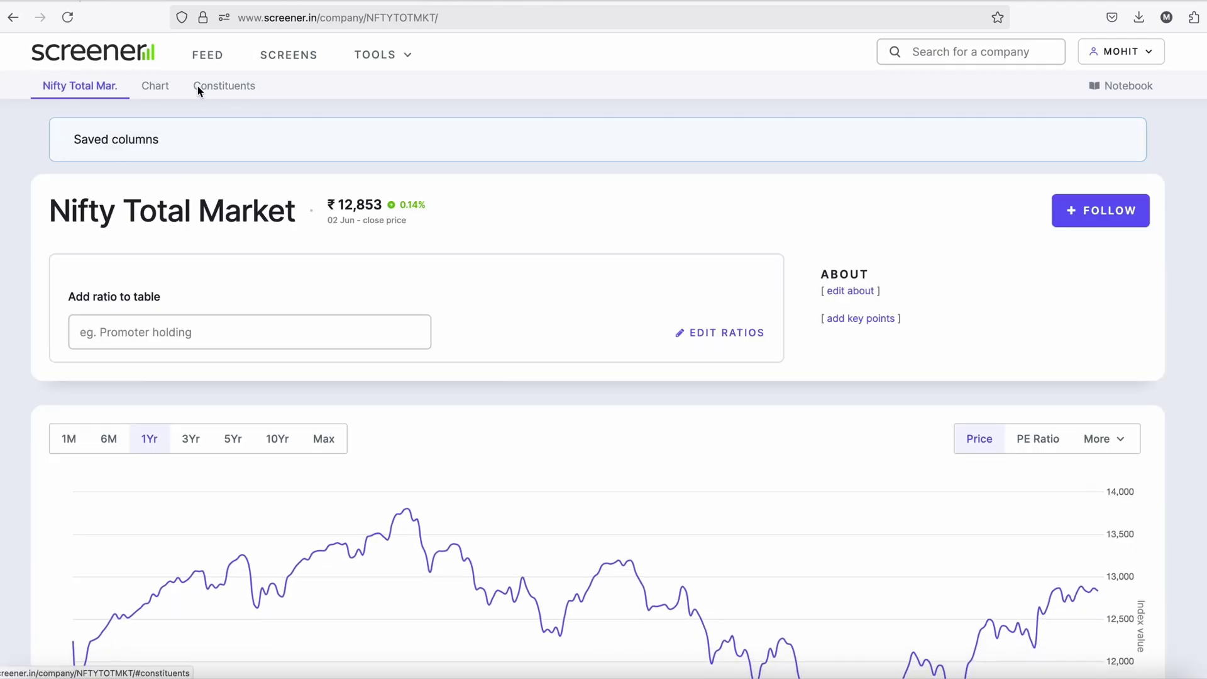
# - Sort the Nifty Total Market constituents by YOY quarterly sales growth in descending order
pyautogui.click(197, 87)
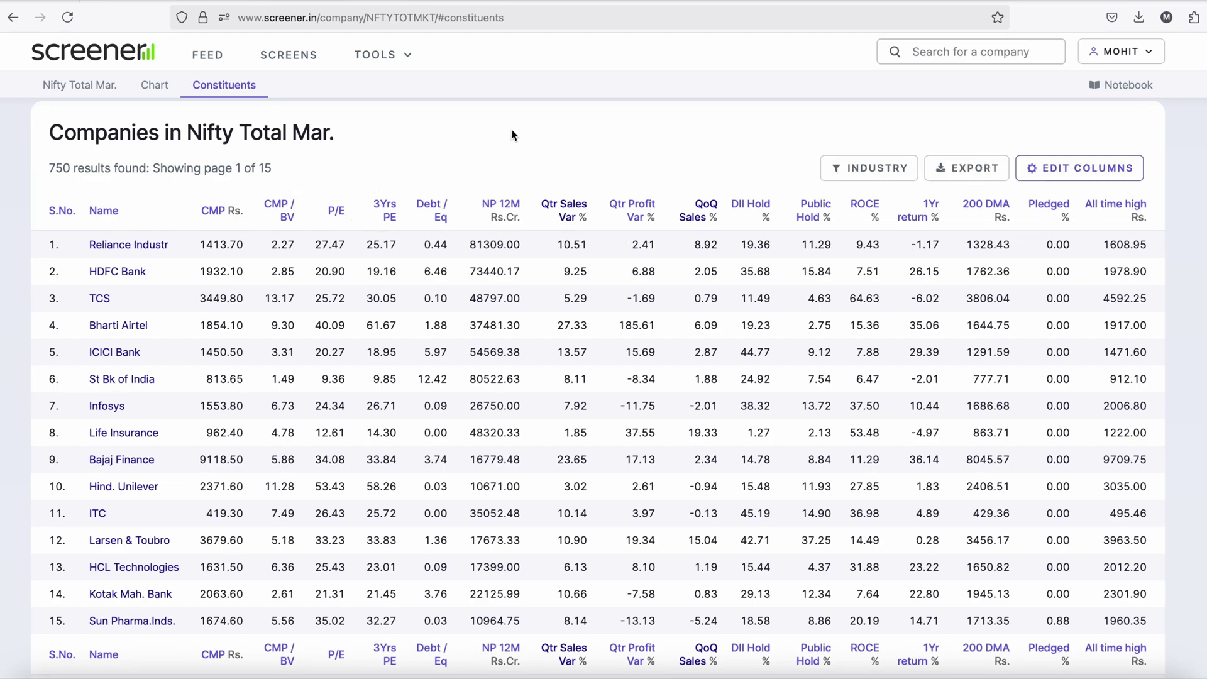
pyautogui.tripleClick(1095, 221)
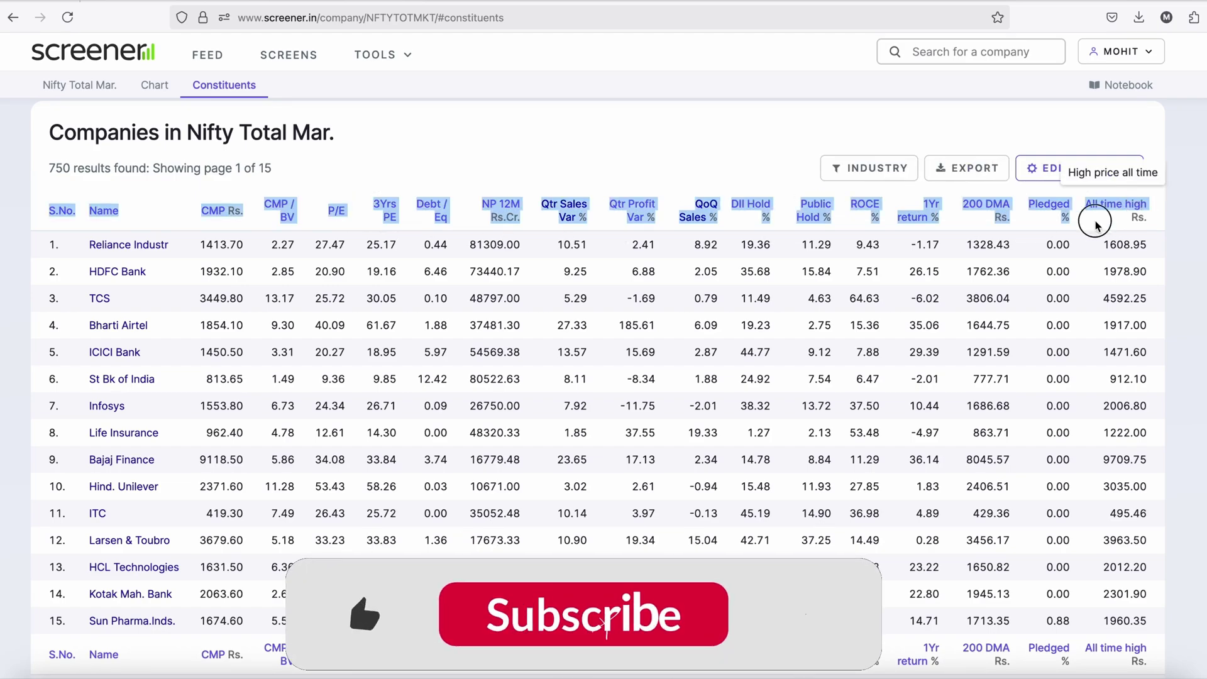
pyautogui.click(482, 136)
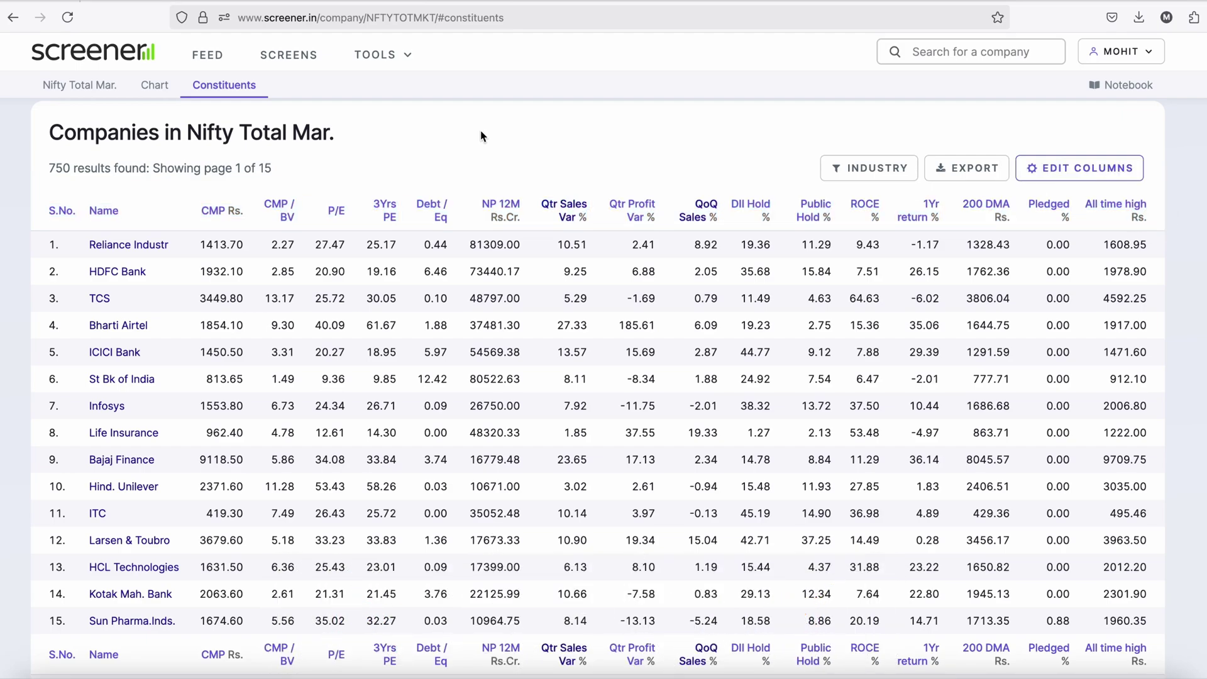
pyautogui.click(566, 206)
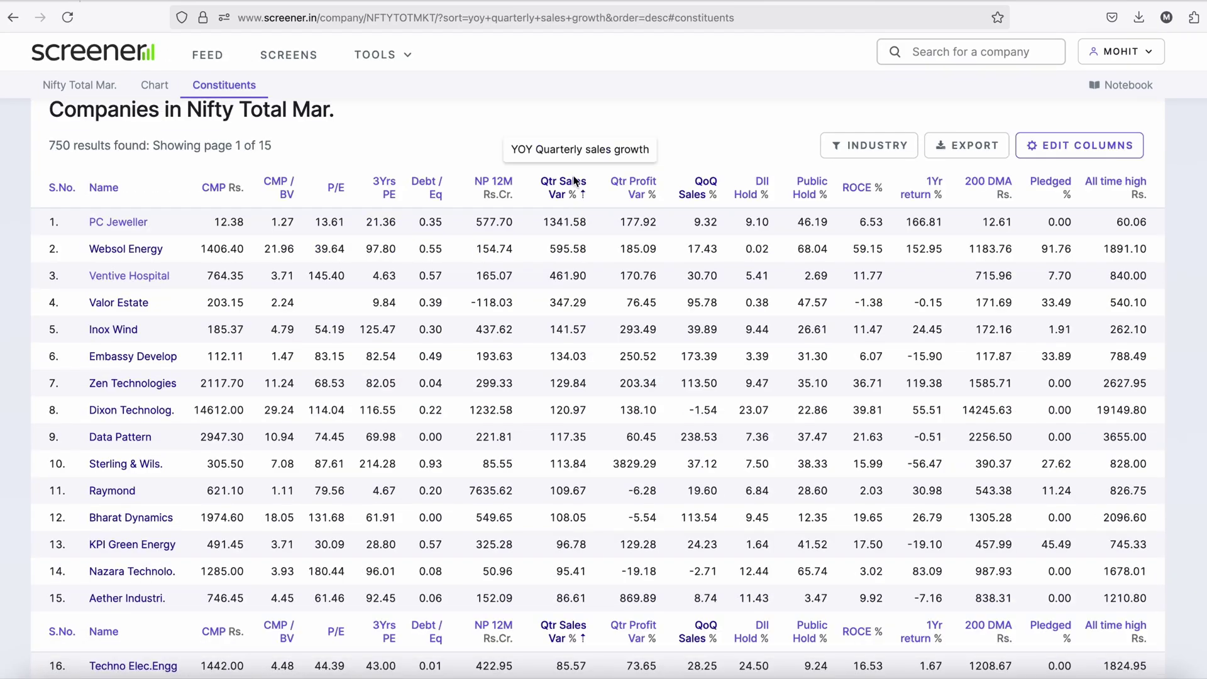
# - Check PC Jeweller's March 2025 sales in its quarterly results against its sales growth in the constituents list
pyautogui.click(125, 225)
pyautogui.click(312, 83)
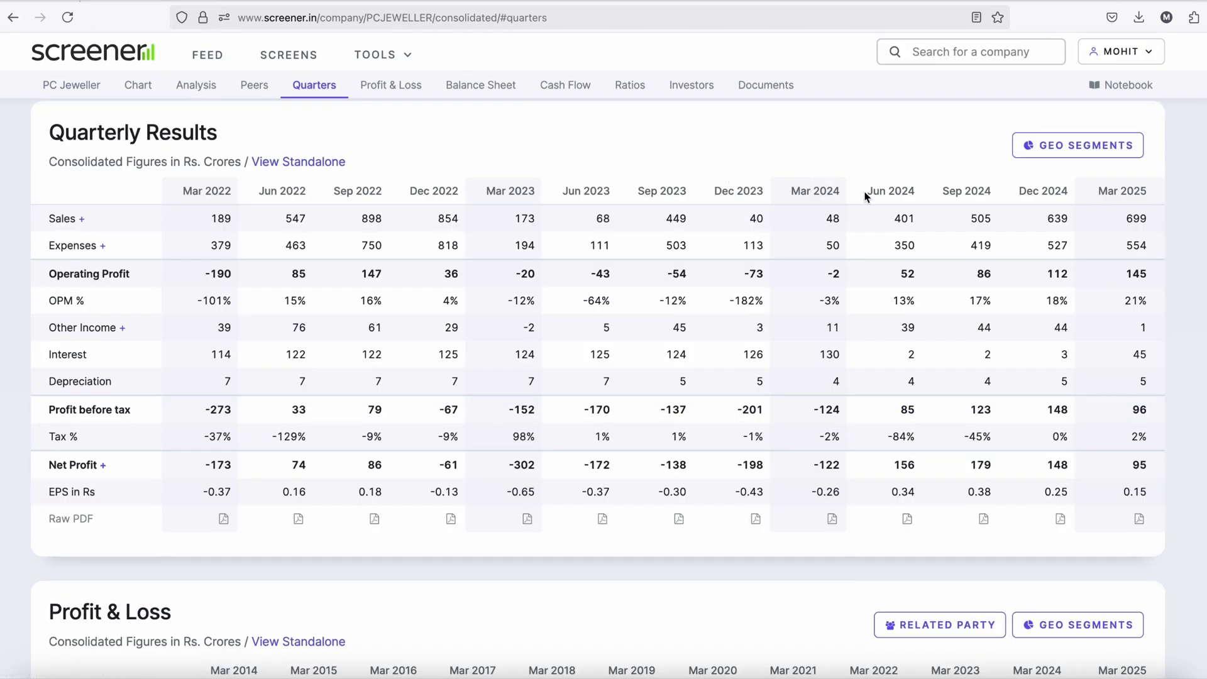
pyautogui.moveTo(1145, 221); pyautogui.dragTo(1123, 225)
pyautogui.doubleClick(1139, 218)
pyautogui.click(148, 3)
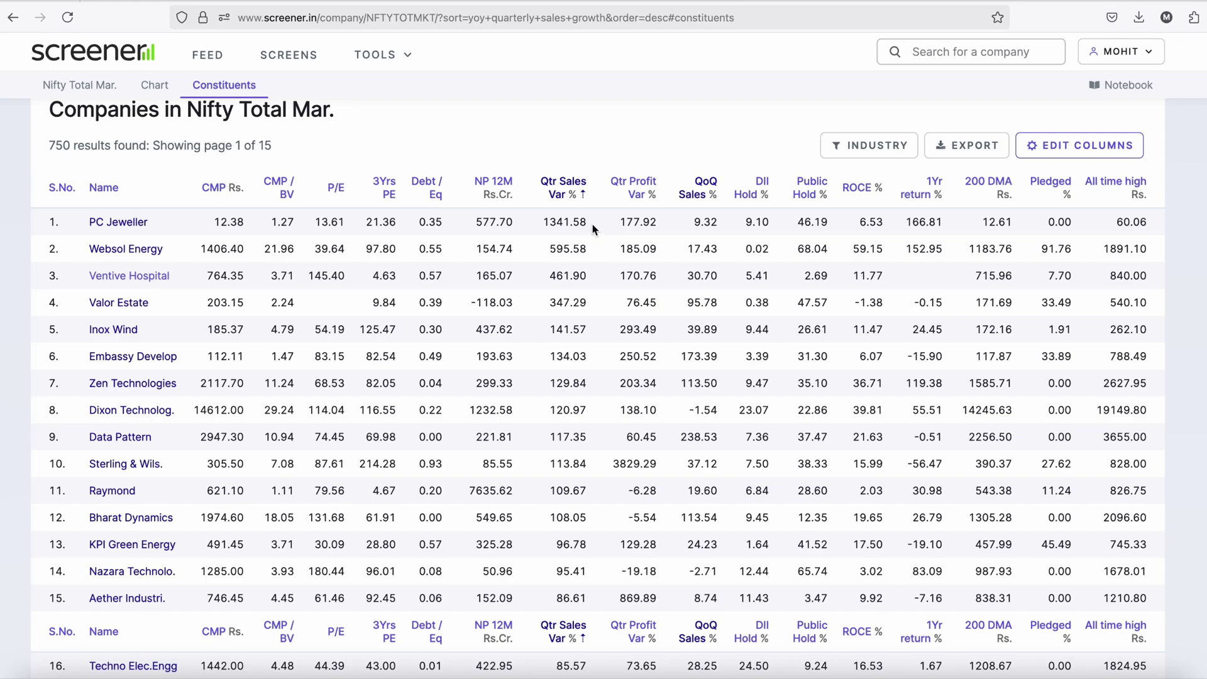
pyautogui.doubleClick(545, 226)
# - Compare Websol Energy's March 2024 and March 2025 quarterly sales with its sales growth in the constituents list
pyautogui.click(157, 249)
pyautogui.click(342, 85)
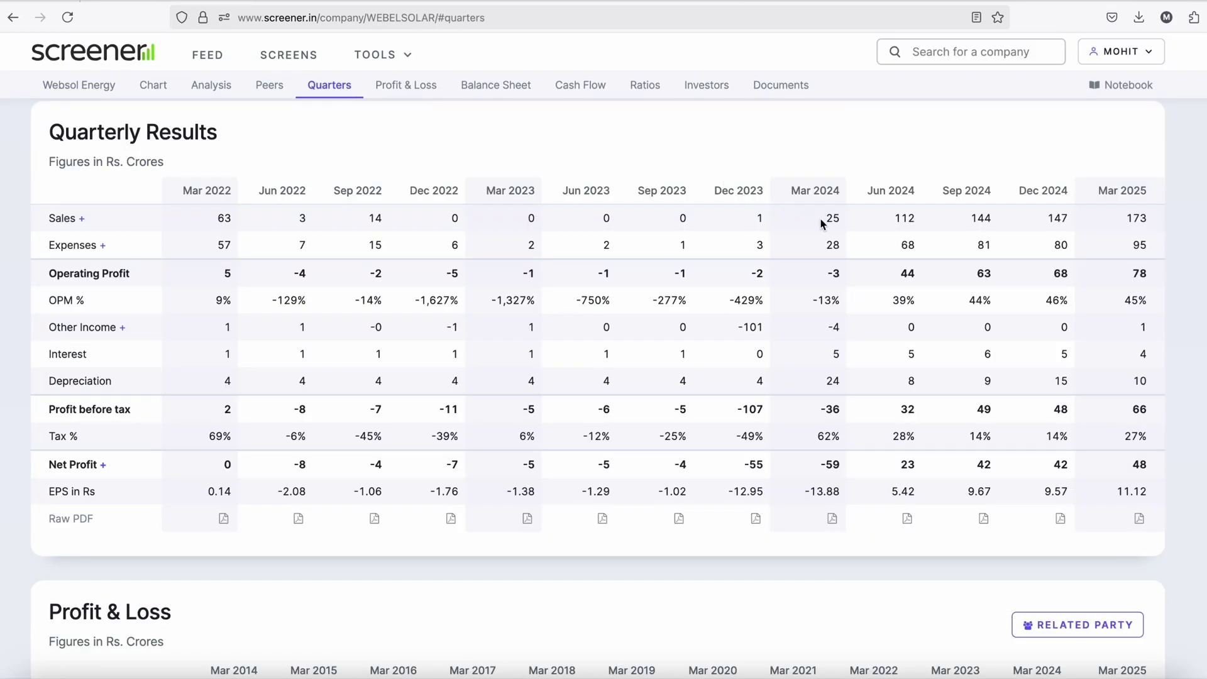
pyautogui.moveTo(827, 220); pyautogui.dragTo(836, 219)
pyautogui.moveTo(1123, 219); pyautogui.dragTo(1152, 229)
pyautogui.click(196, 3)
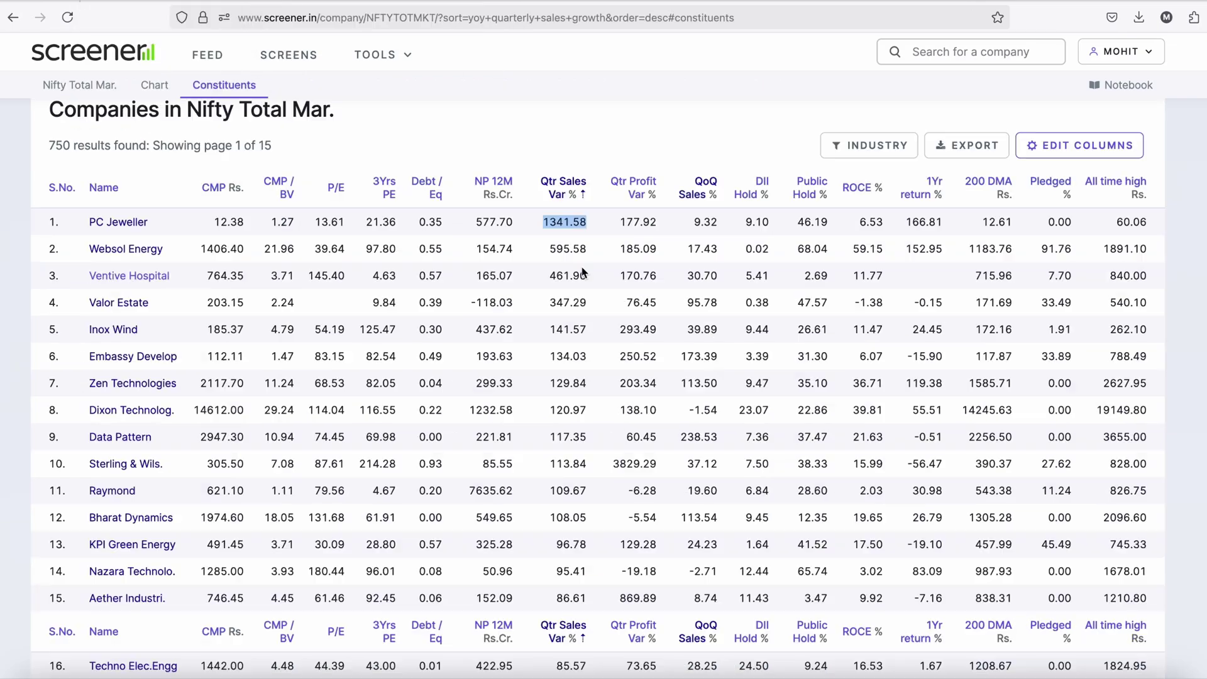
pyautogui.moveTo(586, 254); pyautogui.dragTo(548, 252)
pyautogui.click(547, 252)
# - Browse the sorted constituents through pages 1, 2 and 3 to review the quarterly sales growth
pyautogui.scroll(-8, 565, 404)
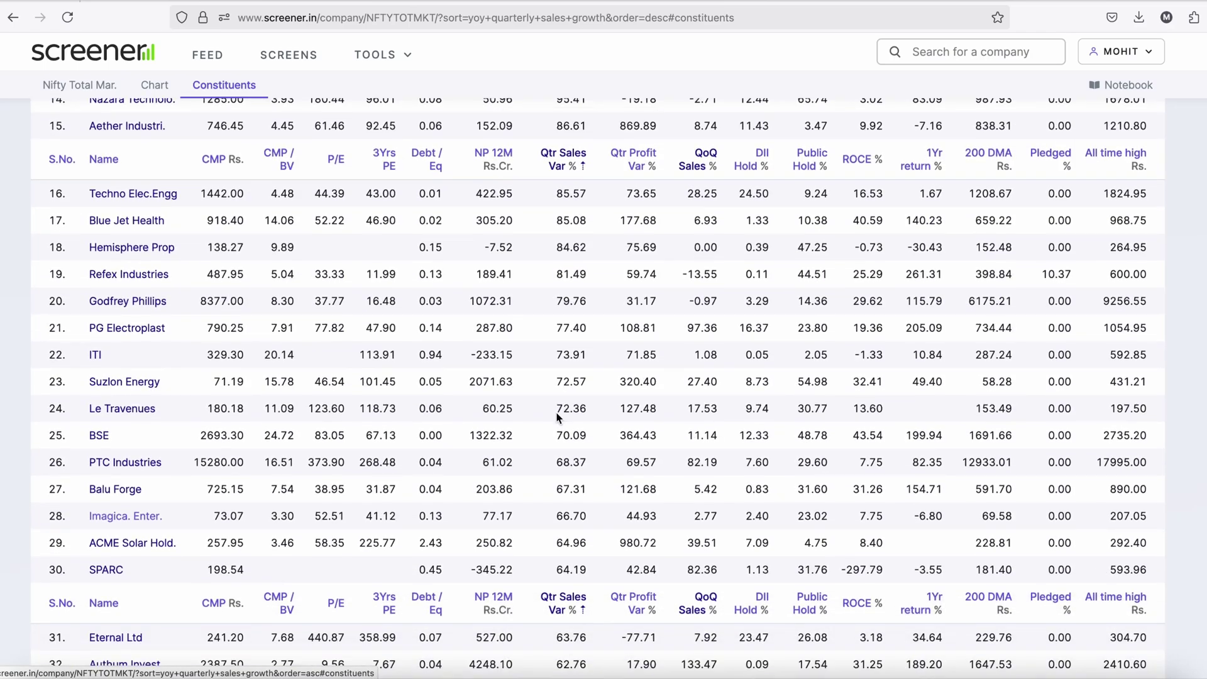
pyautogui.scroll(-10, 557, 417)
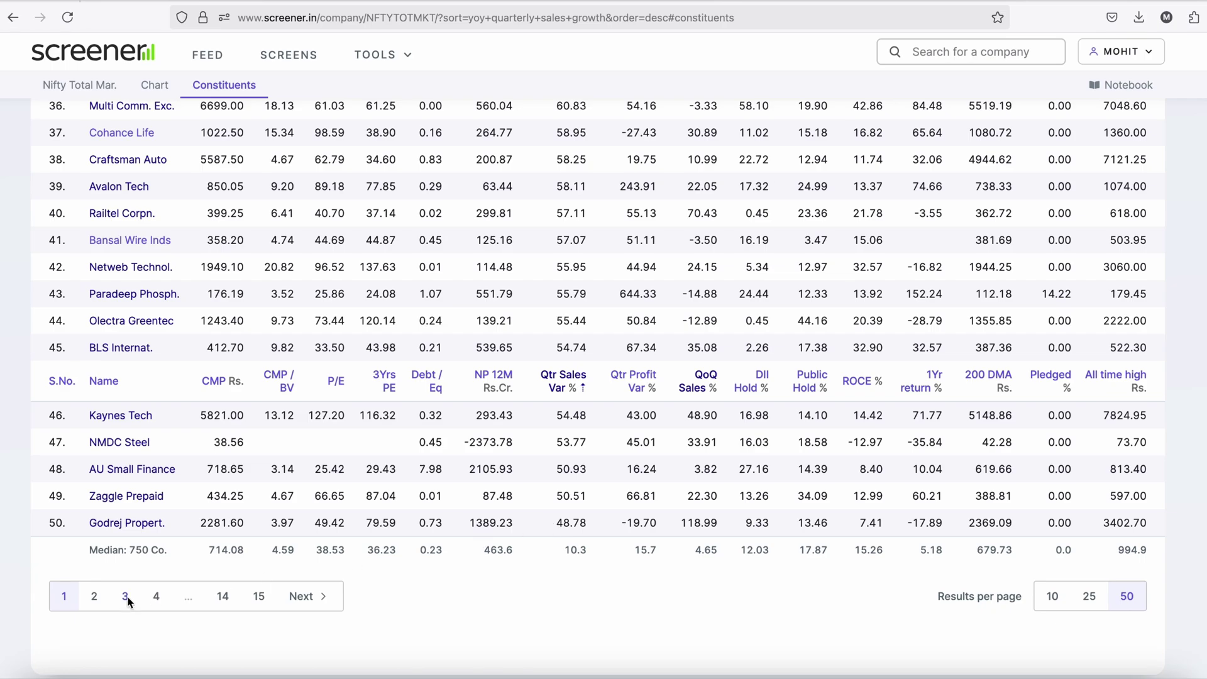
pyautogui.click(94, 596)
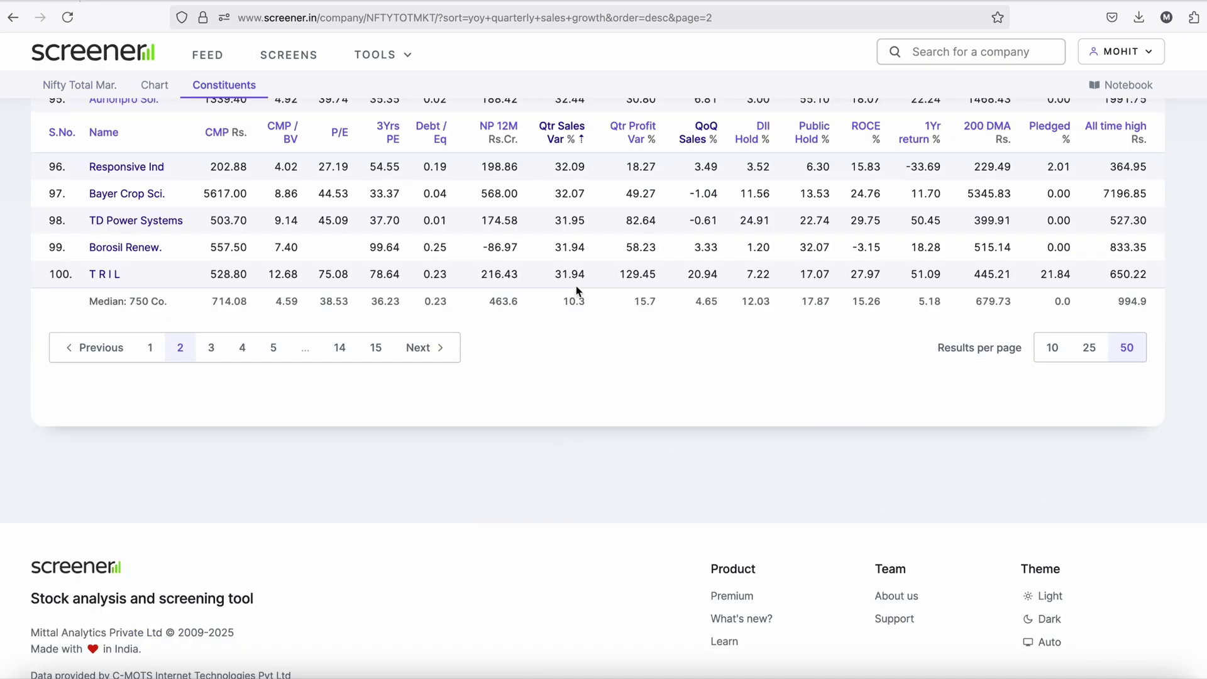
pyautogui.click(419, 347)
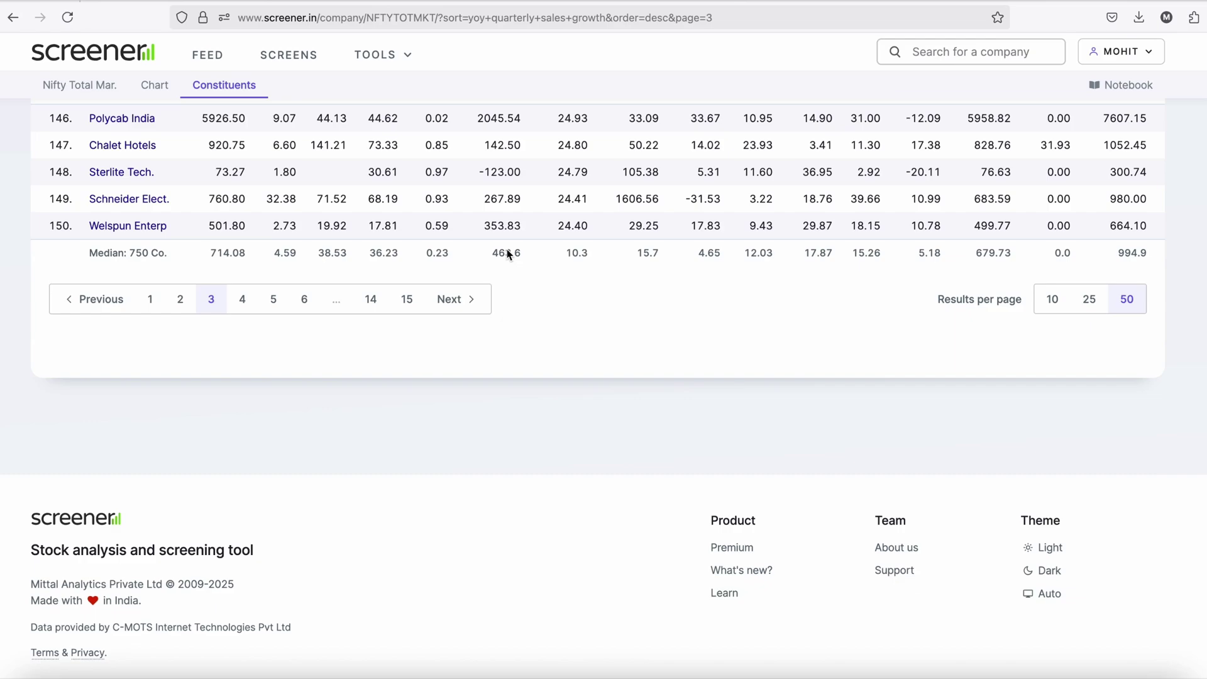
# - Copy the whole companies table from page 1 and paste it into Sheet35 of the TEMP Google Sheets spreadsheet
pyautogui.click(151, 302)
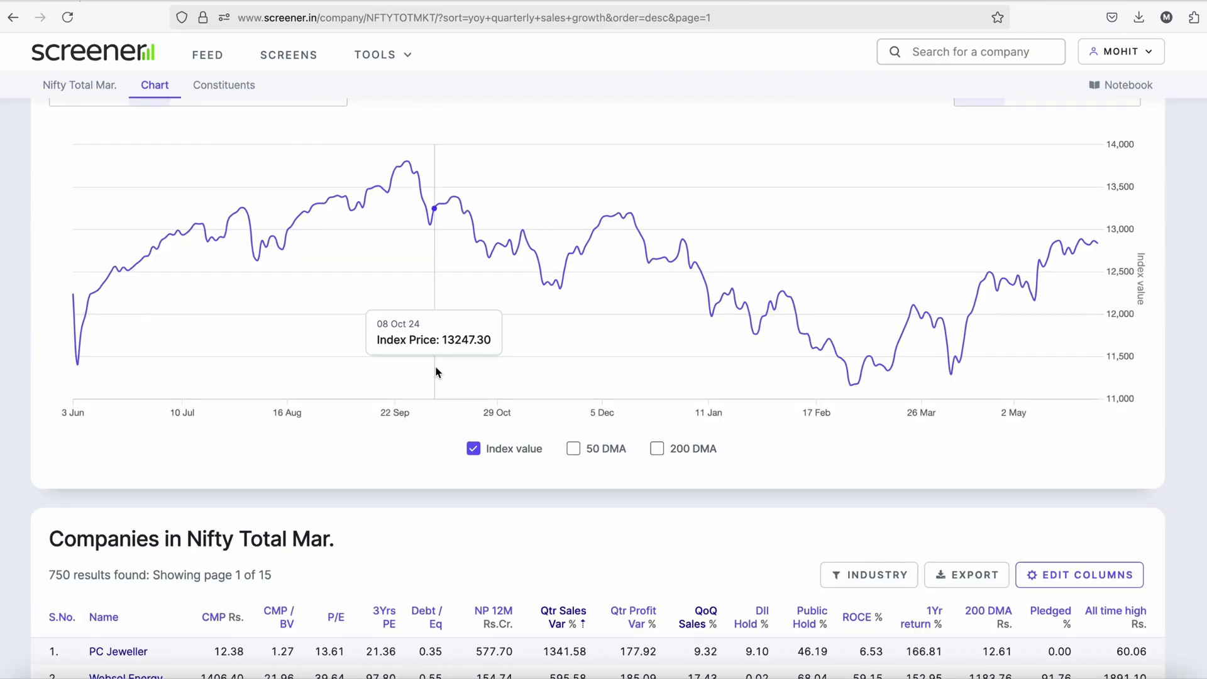
pyautogui.moveTo(44, 336); pyautogui.dragTo(1155, 224)
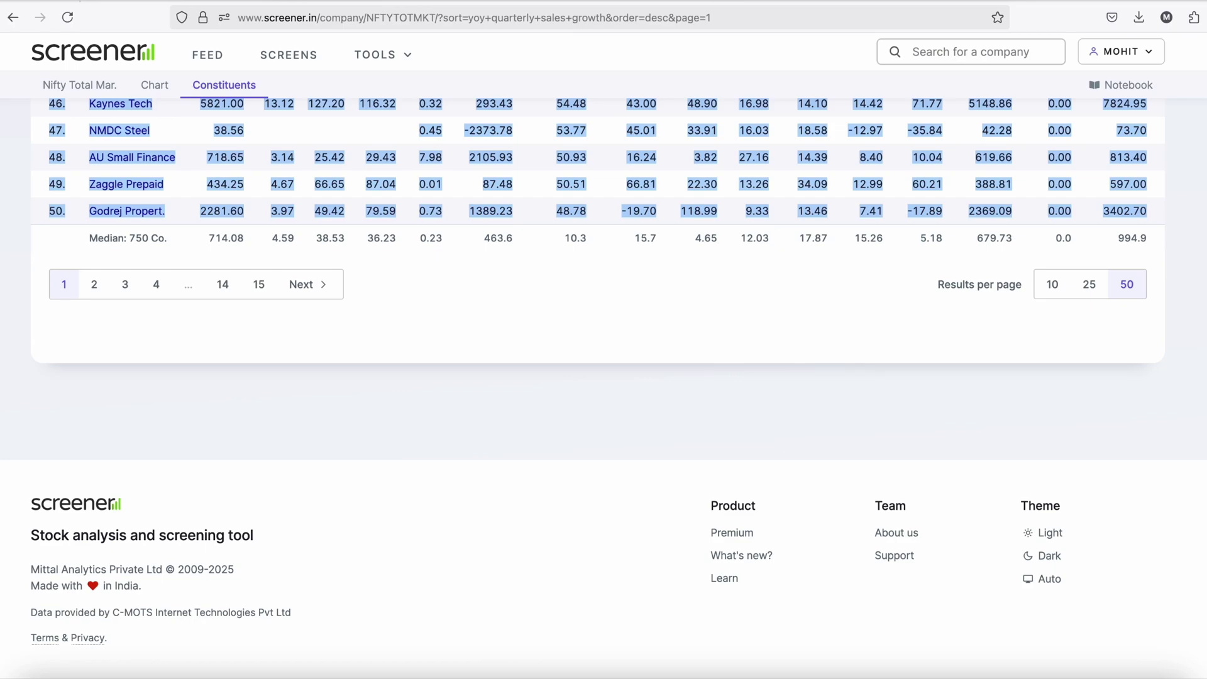
pyautogui.hotkey('ctrl', 'Tab')
pyautogui.hotkey('ctrl', 'v')
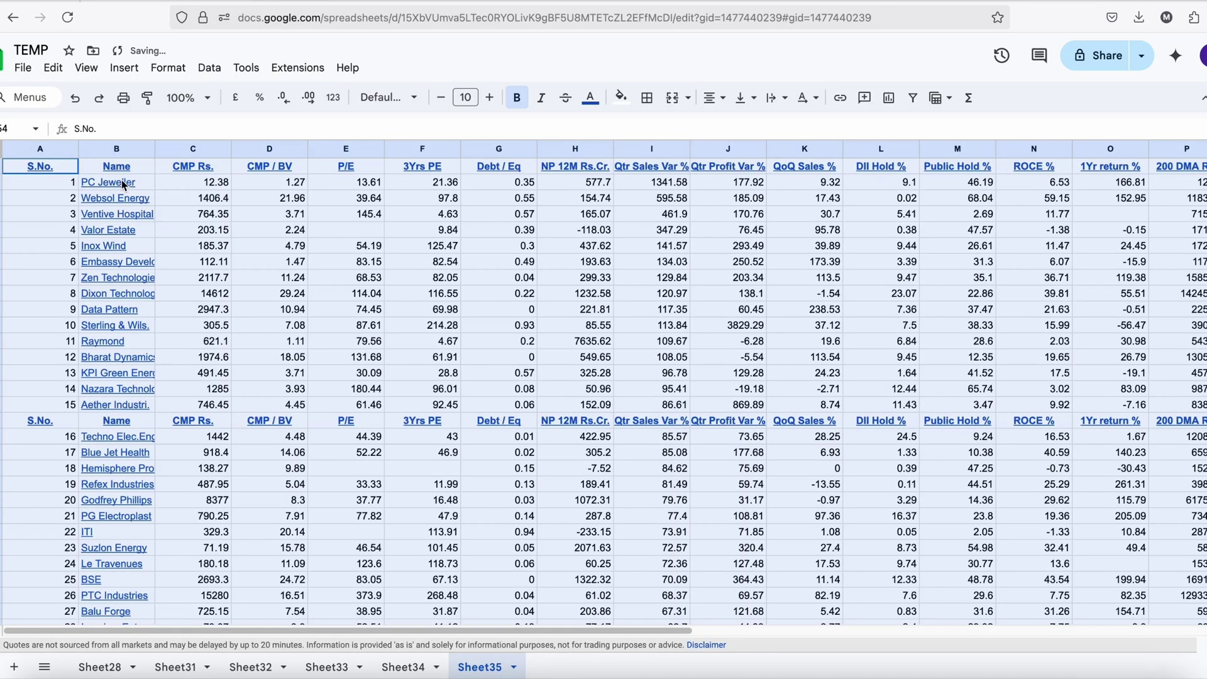
# - Copy the company rows from page 2 of the Screener results and paste them below company 50 in Sheet35
pyautogui.hotkey('ctrl', 'Tab')
pyautogui.click(96, 281)
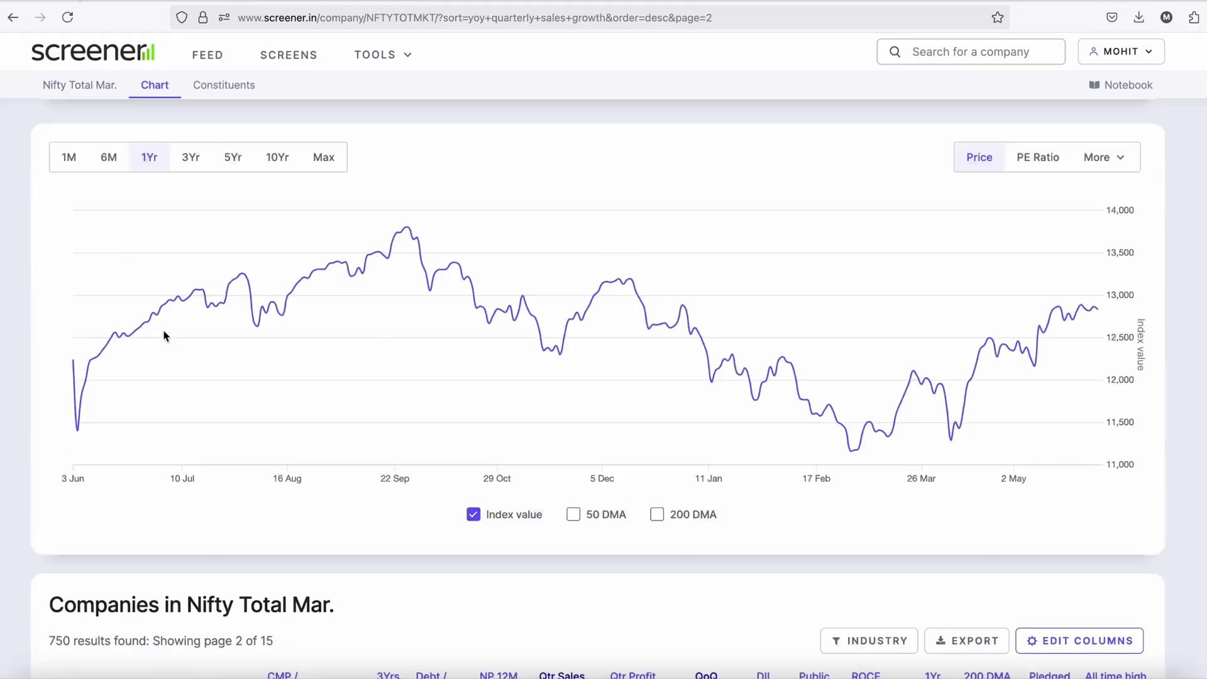
pyautogui.scroll(-10, 164, 336)
pyautogui.moveTo(45, 171); pyautogui.dragTo(1151, 213)
pyautogui.scroll(-8, 978, 672)
pyautogui.scroll(-10, 978, 673)
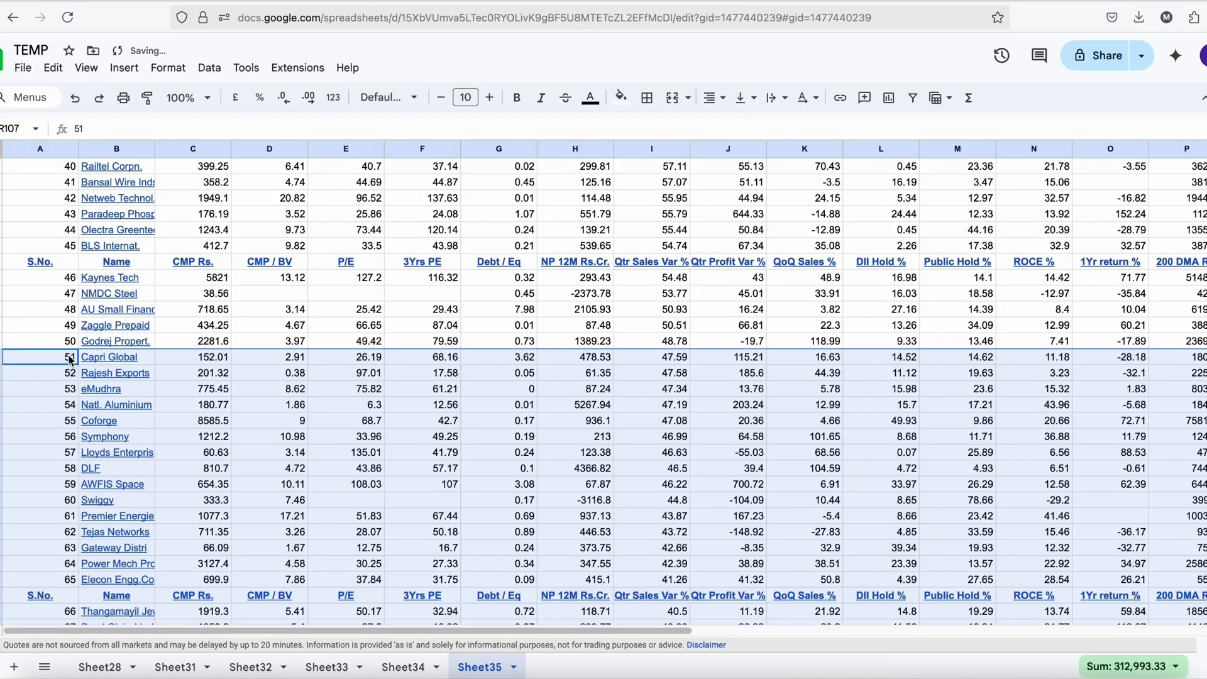
# - Copy the company rows from page 3 of the Screener results and paste them below company 100 in Sheet35
pyautogui.scroll(-15, 71, 358)
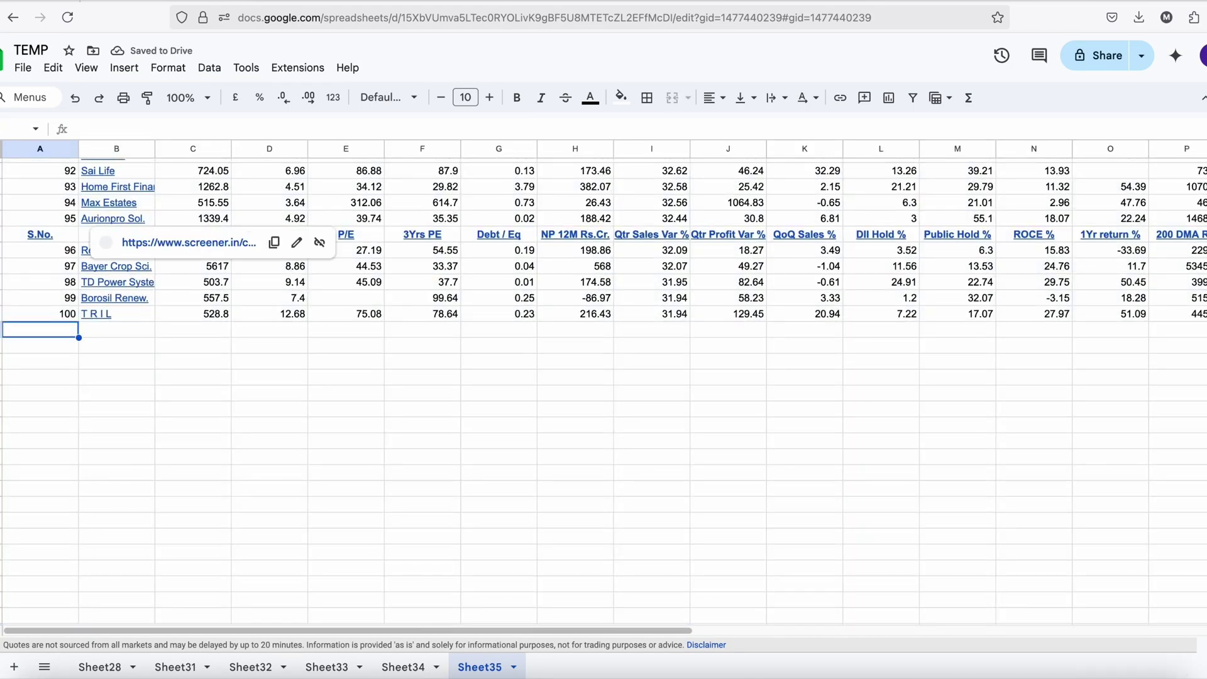
pyautogui.hotkey('ctrl', 'Tab')
pyautogui.click(211, 284)
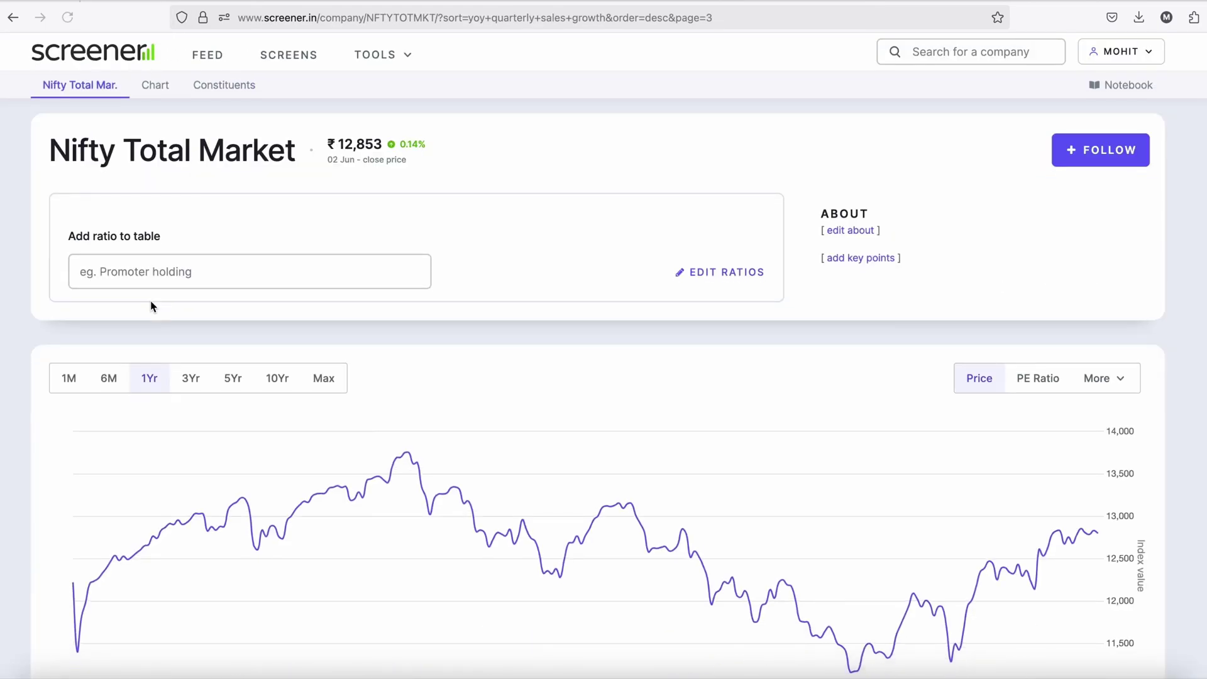
pyautogui.scroll(-10, 150, 305)
pyautogui.moveTo(60, 164); pyautogui.dragTo(1150, 211)
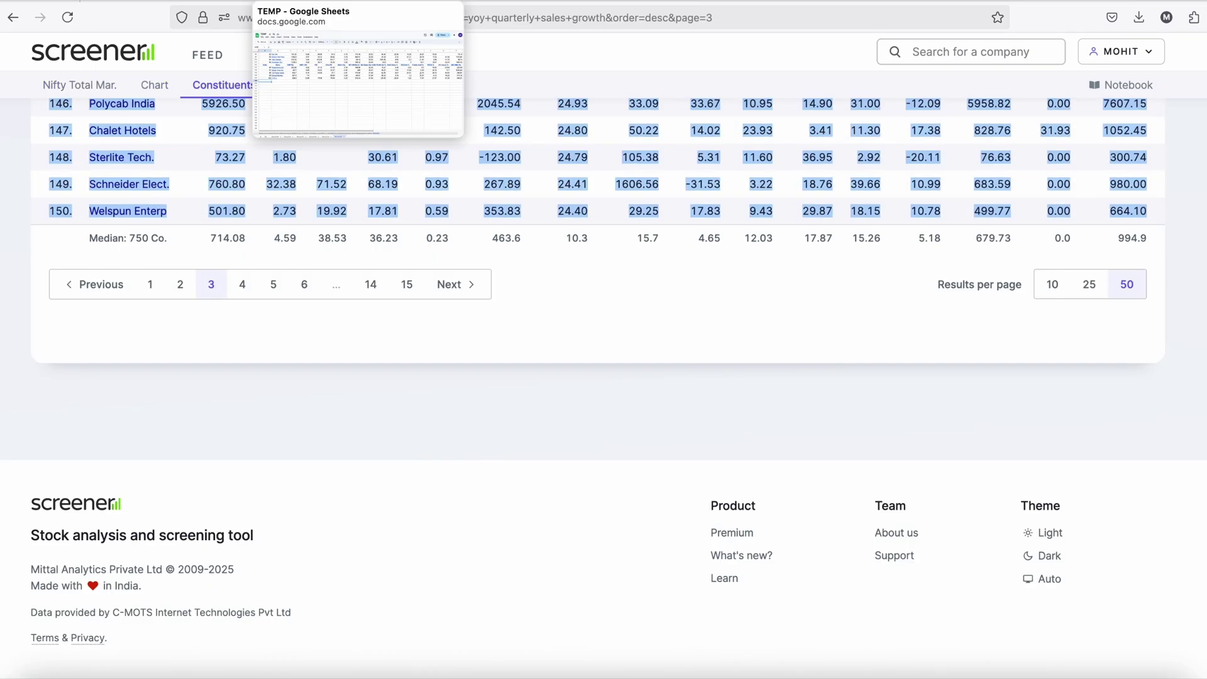
pyautogui.hotkey('ctrl', 'Tab')
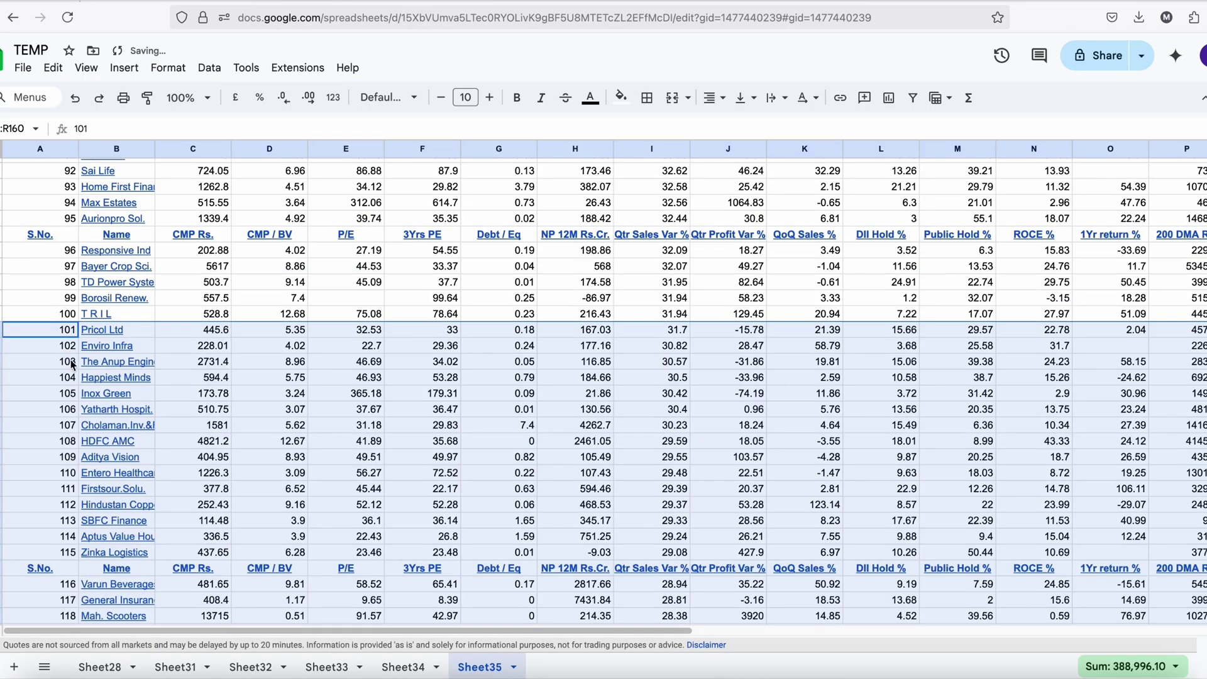
pyautogui.click(193, 392)
# - Delete the S.No. column from Sheet35
pyautogui.scroll(-10, 194, 393)
pyautogui.scroll(9, 297, 472)
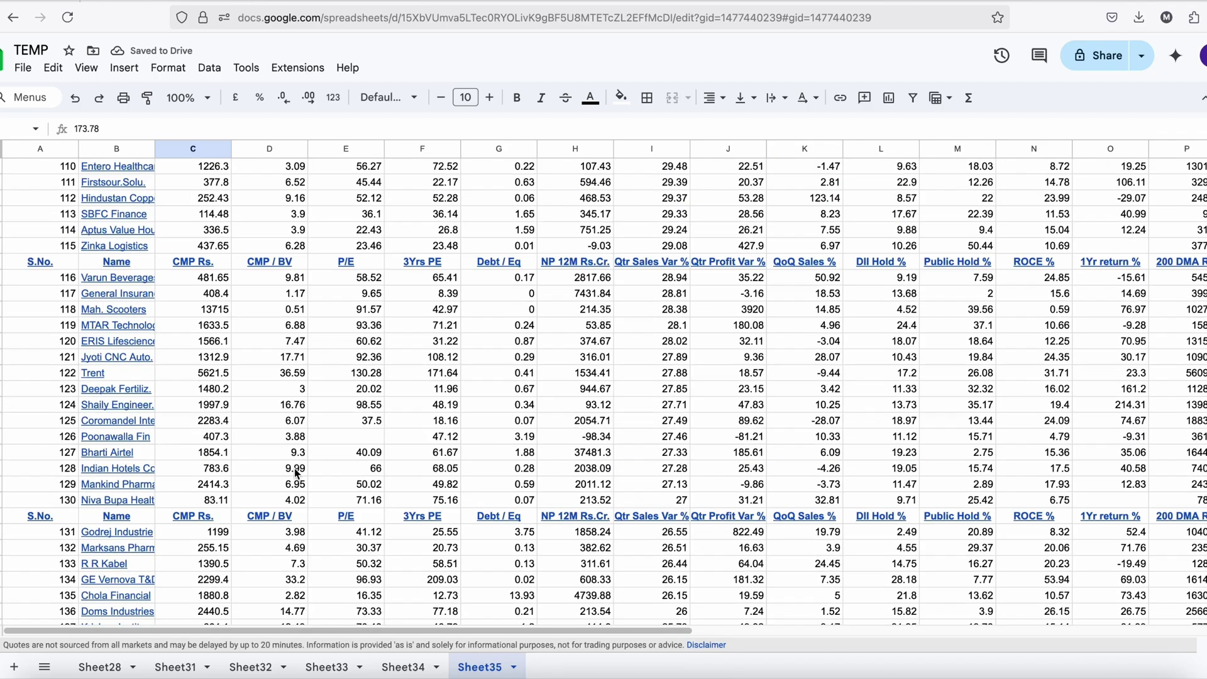
pyautogui.scroll(20, 296, 472)
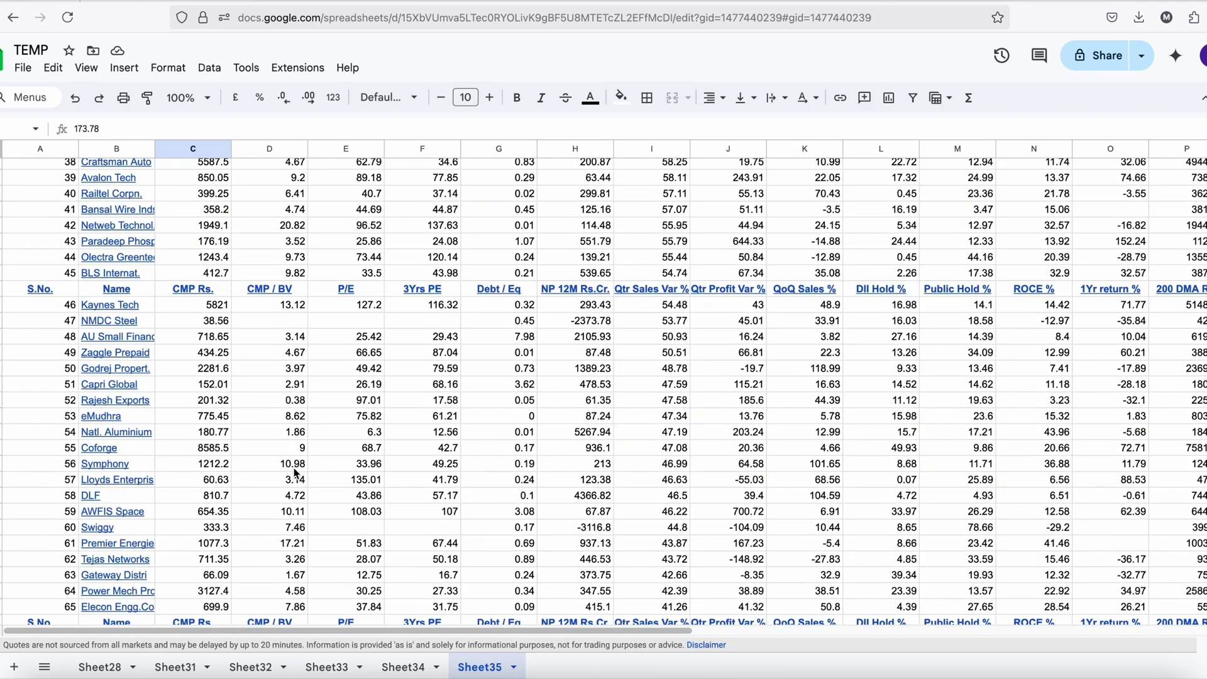
pyautogui.scroll(8, 297, 472)
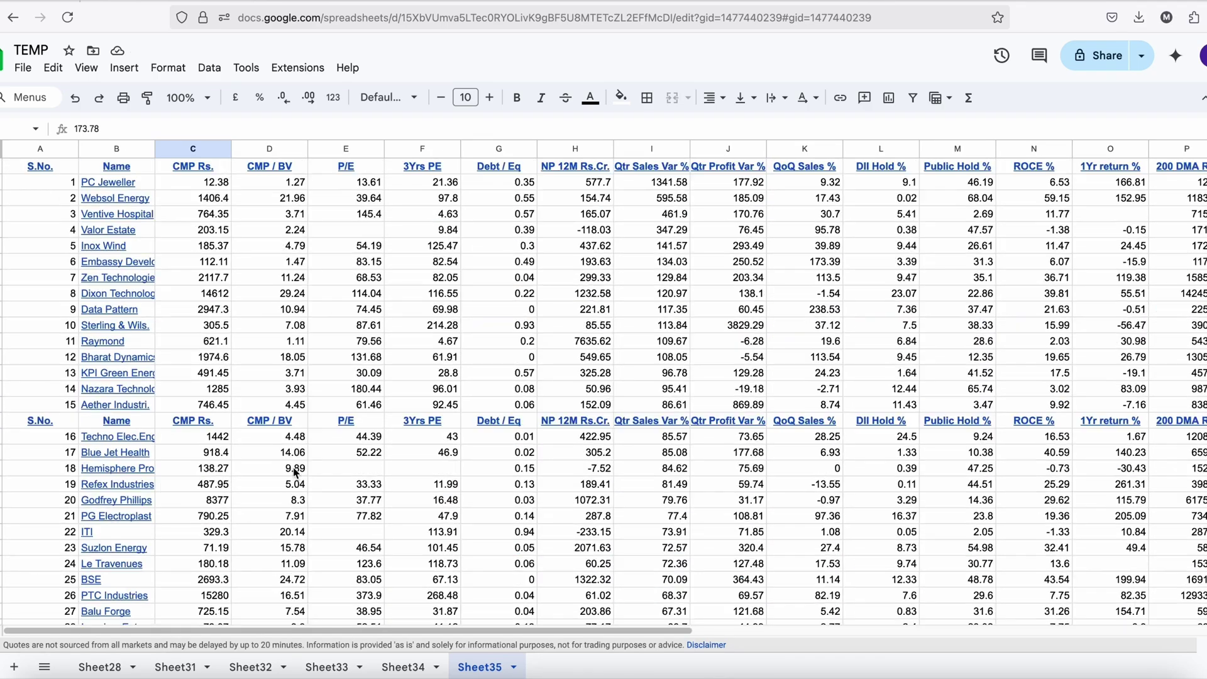
pyautogui.rightClick(53, 155)
pyautogui.click(76, 320)
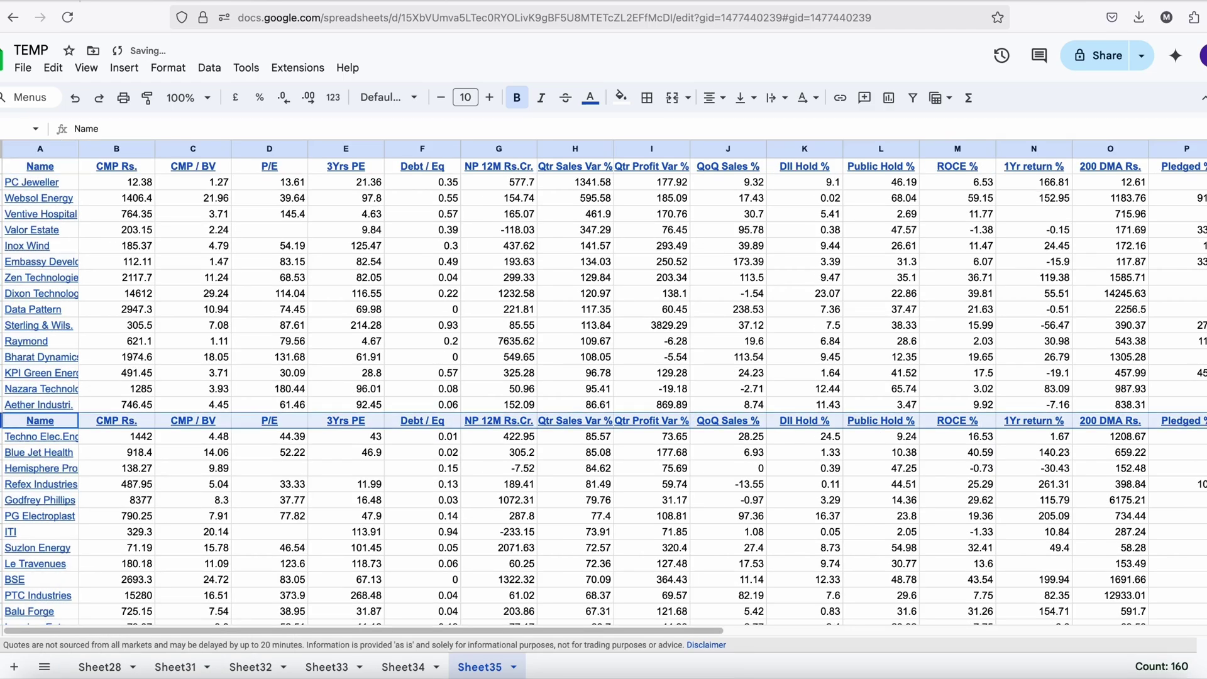
# - Delete the repeated header rows between the company rows, keeping only the header at the start of the table
pyautogui.scroll(-10, 29, 427)
pyautogui.scroll(-5, 30, 427)
pyautogui.rightClick(29, 427)
pyautogui.click(63, 296)
pyautogui.scroll(-5, 19, 377)
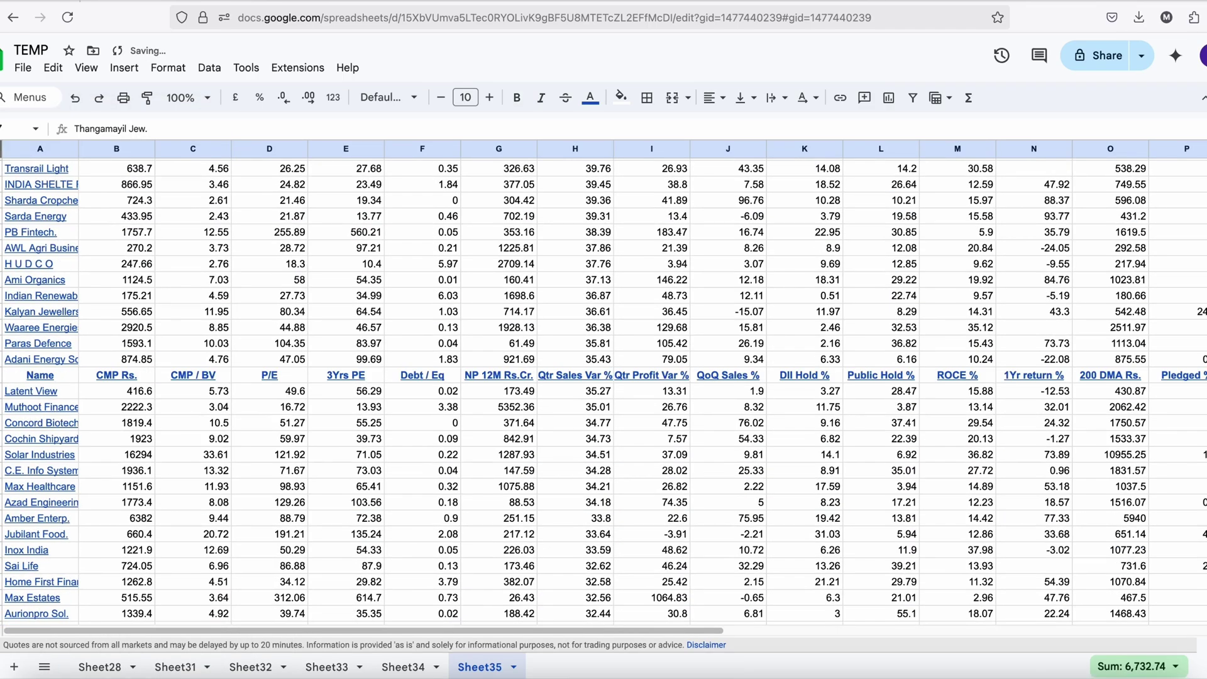
pyautogui.click(4, 375)
pyautogui.rightClick(4, 375)
pyautogui.click(50, 454)
pyautogui.scroll(-5, 50, 454)
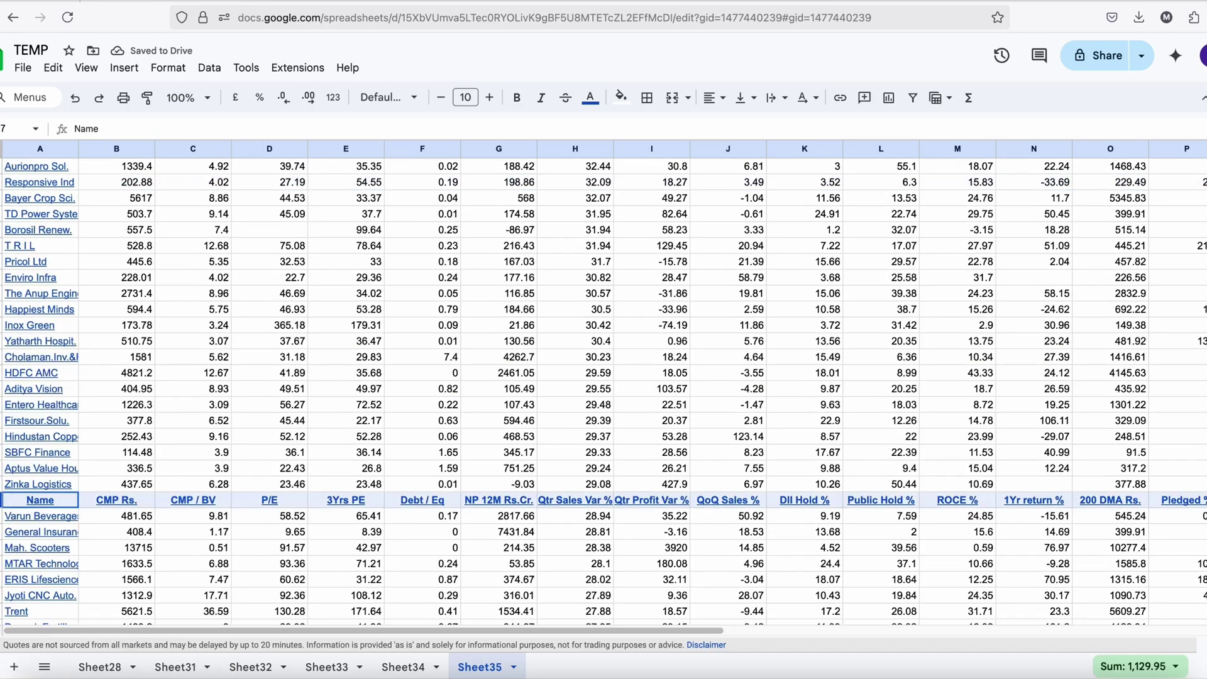
pyautogui.rightClick(4, 500)
pyautogui.click(61, 271)
pyautogui.scroll(-10, 37, 503)
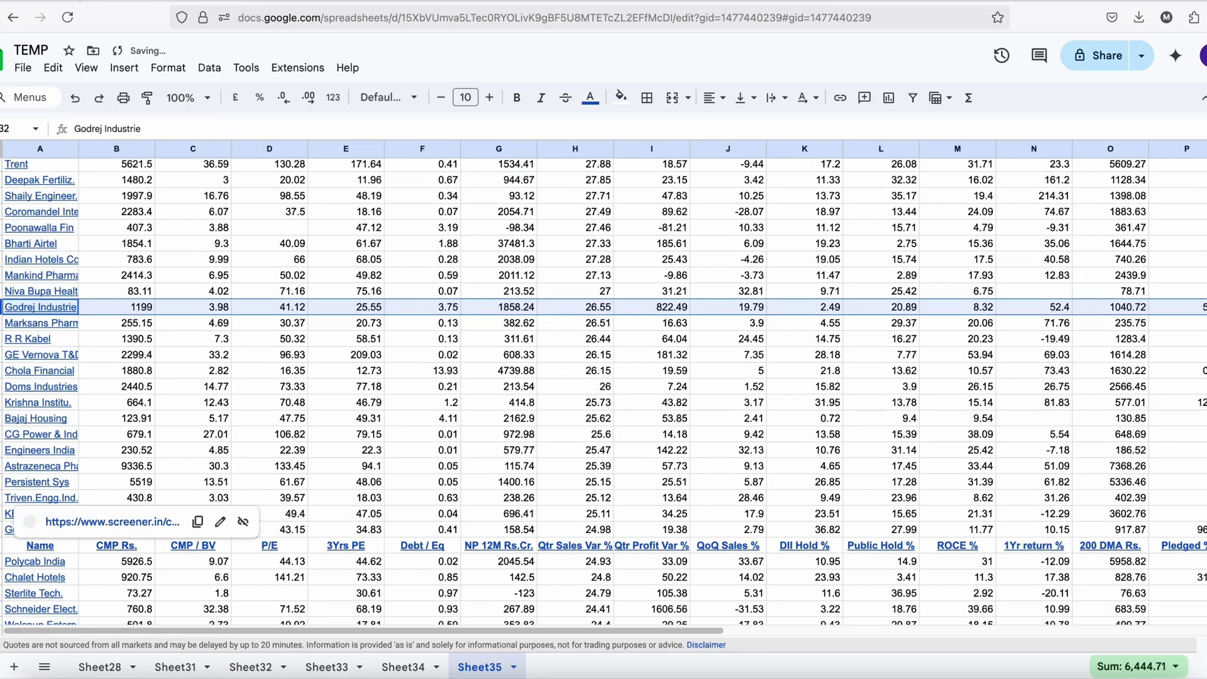
pyautogui.click(69, 515)
# - Add a filter to the whole table and sort it by NP 12M Rs.Cr. from A to Z
pyautogui.scroll(20, 119, 517)
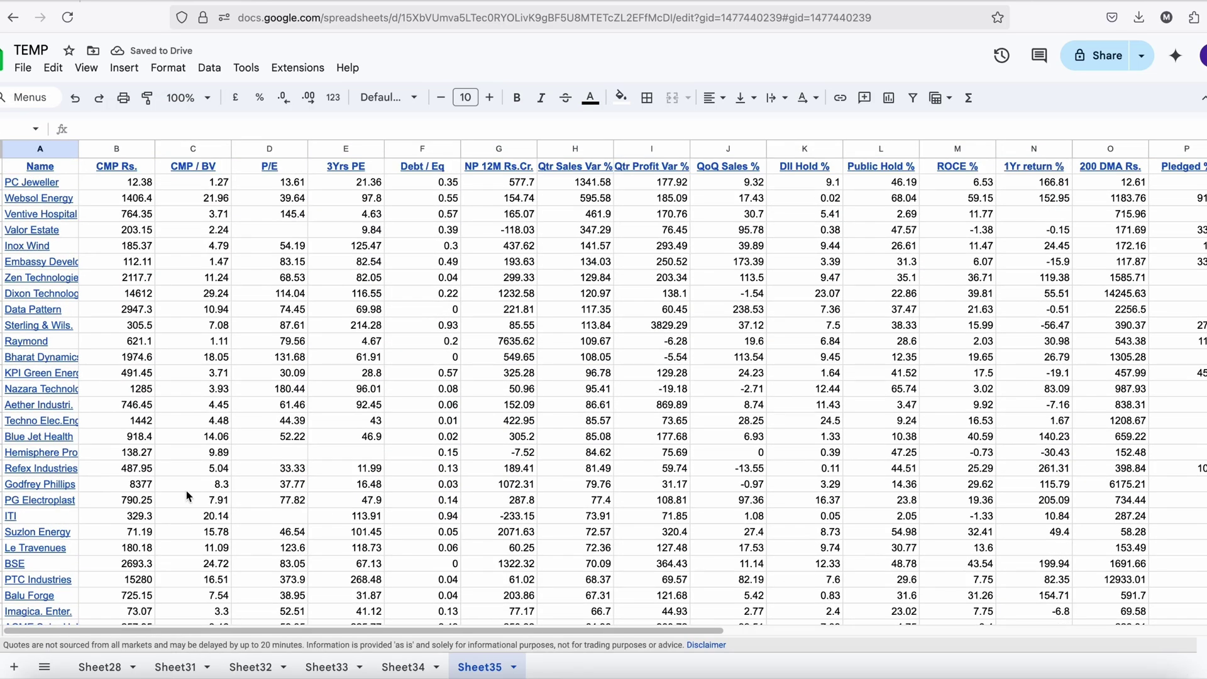
pyautogui.hotkey('ctrl', 'a')
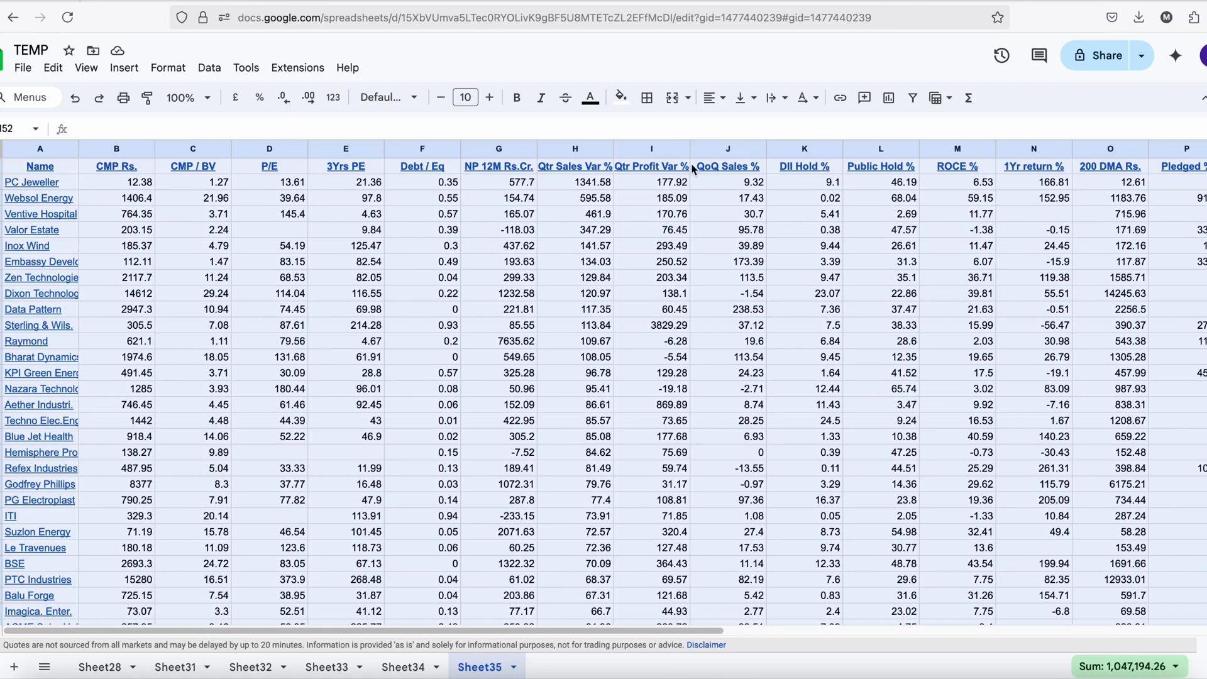
pyautogui.click(912, 98)
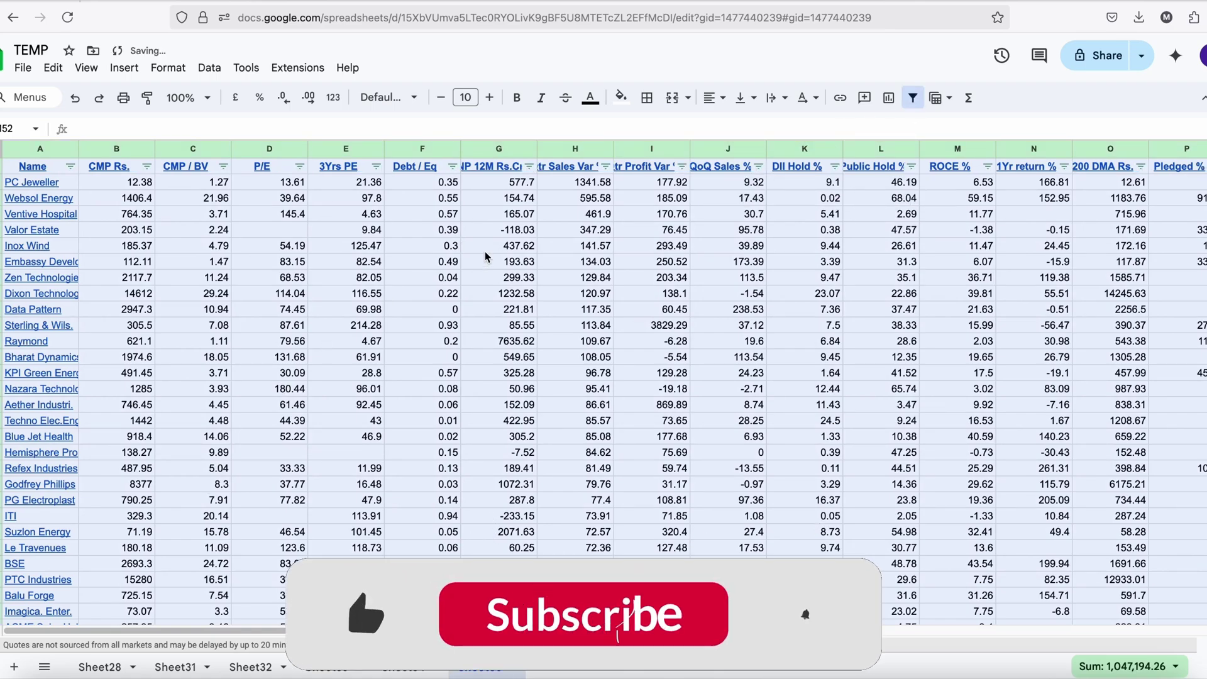
pyautogui.moveTo(530, 167)
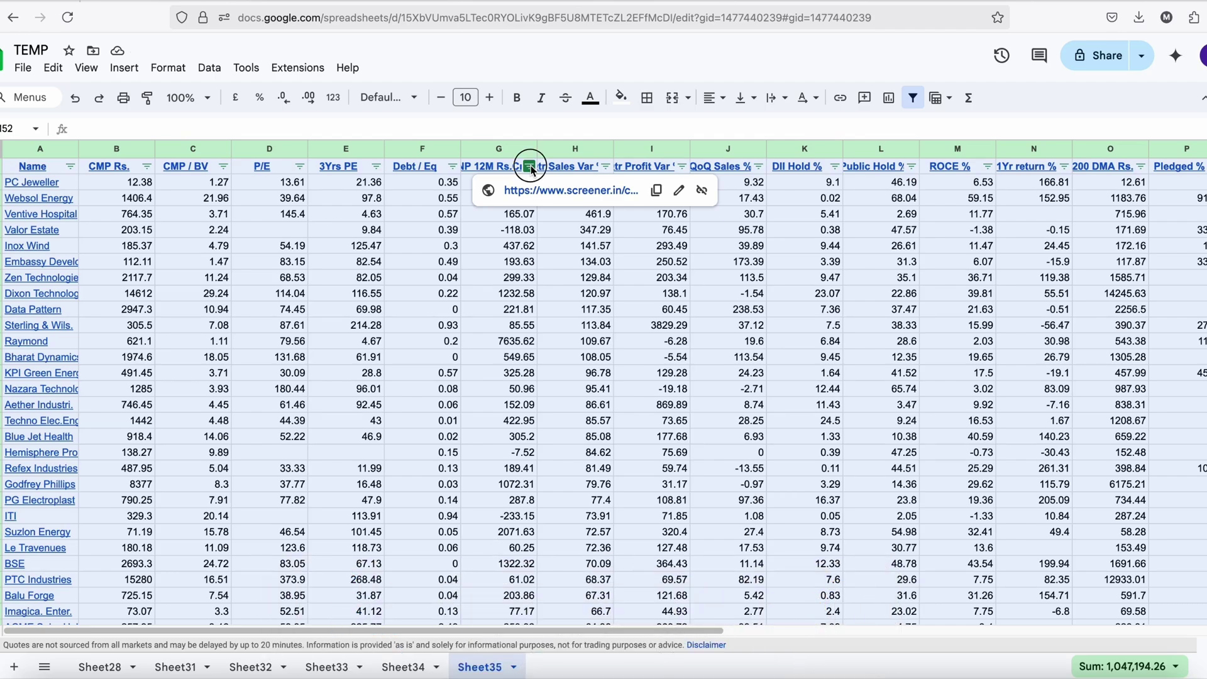
pyautogui.click(530, 166)
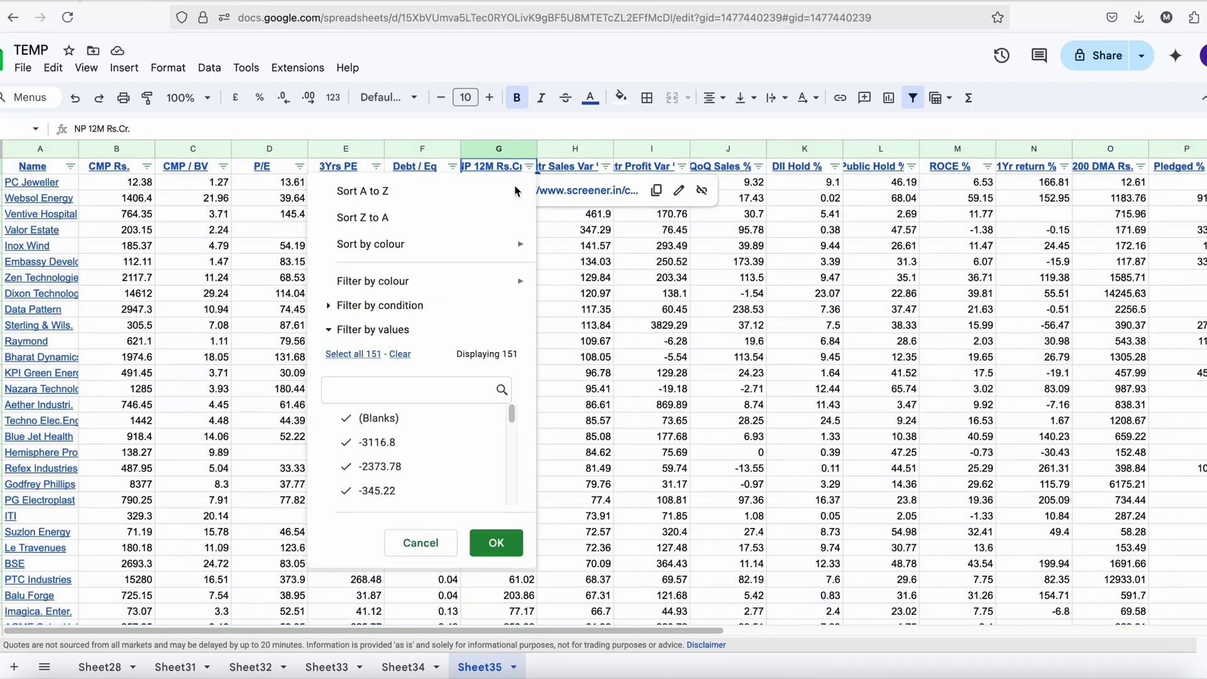
pyautogui.click(484, 196)
pyautogui.click(584, 261)
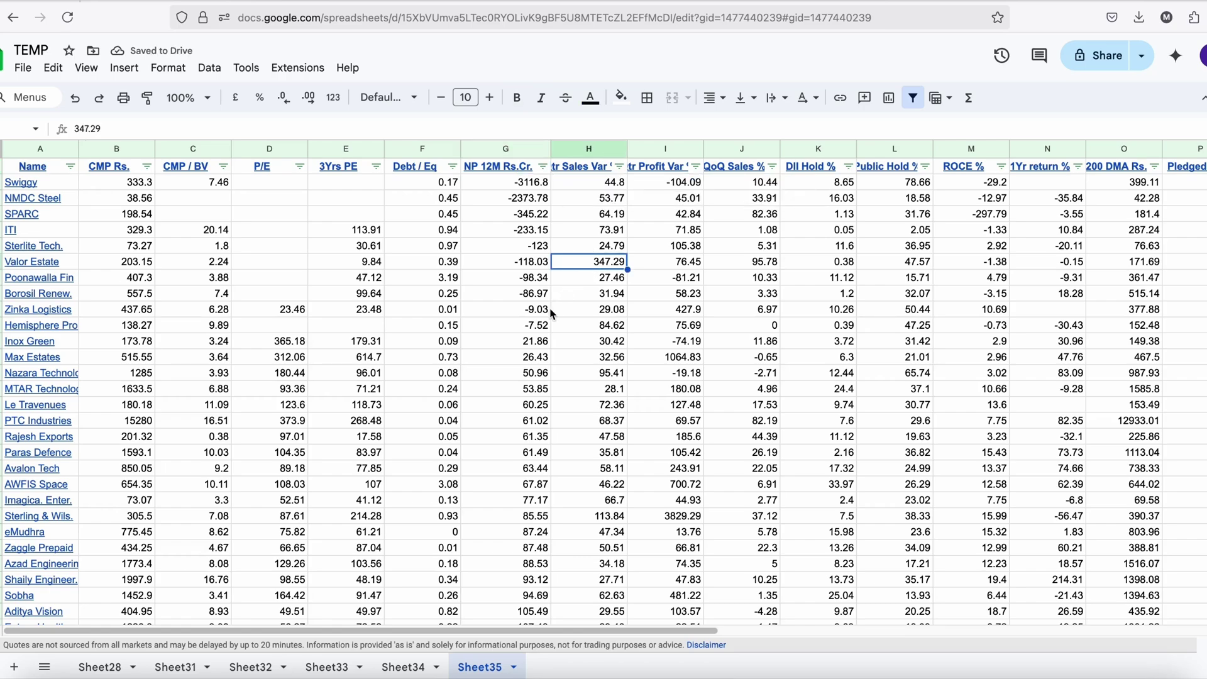
# - Delete the ten company rows with negative 12-month net profit, from Swiggy to Hemisphere Pro
pyautogui.moveTo(545, 325); pyautogui.dragTo(529, 191)
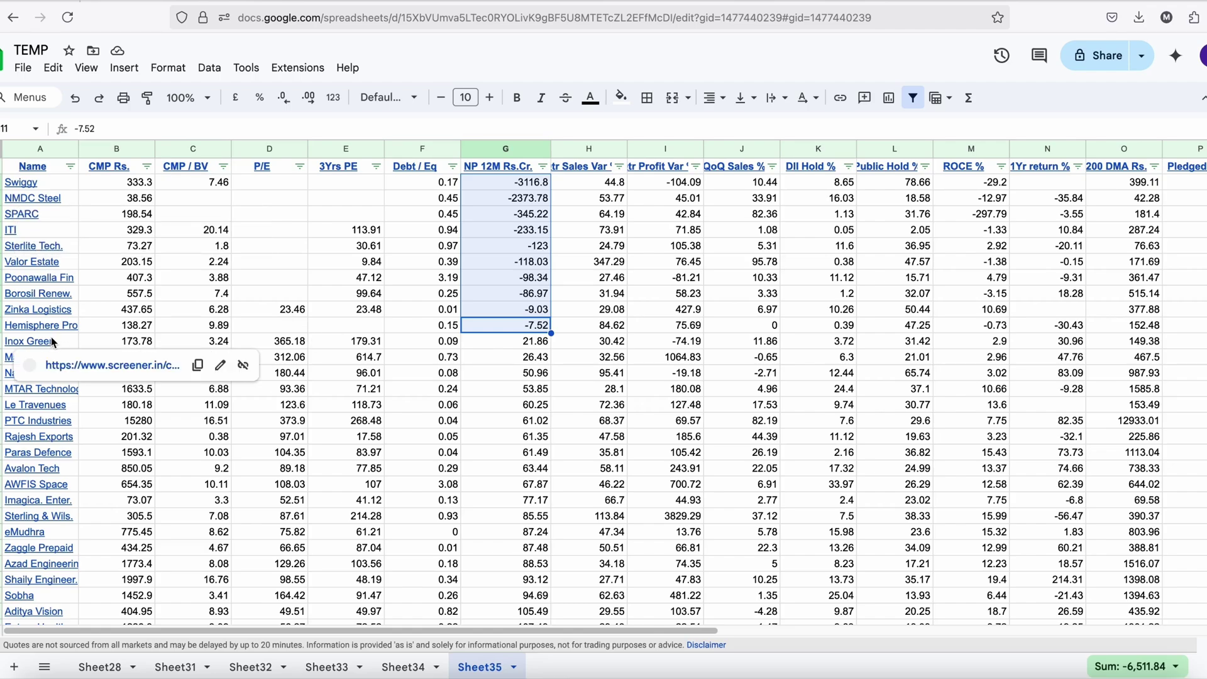
pyautogui.moveTo(0, 182); pyautogui.dragTo(1, 325)
pyautogui.rightClick(3, 279)
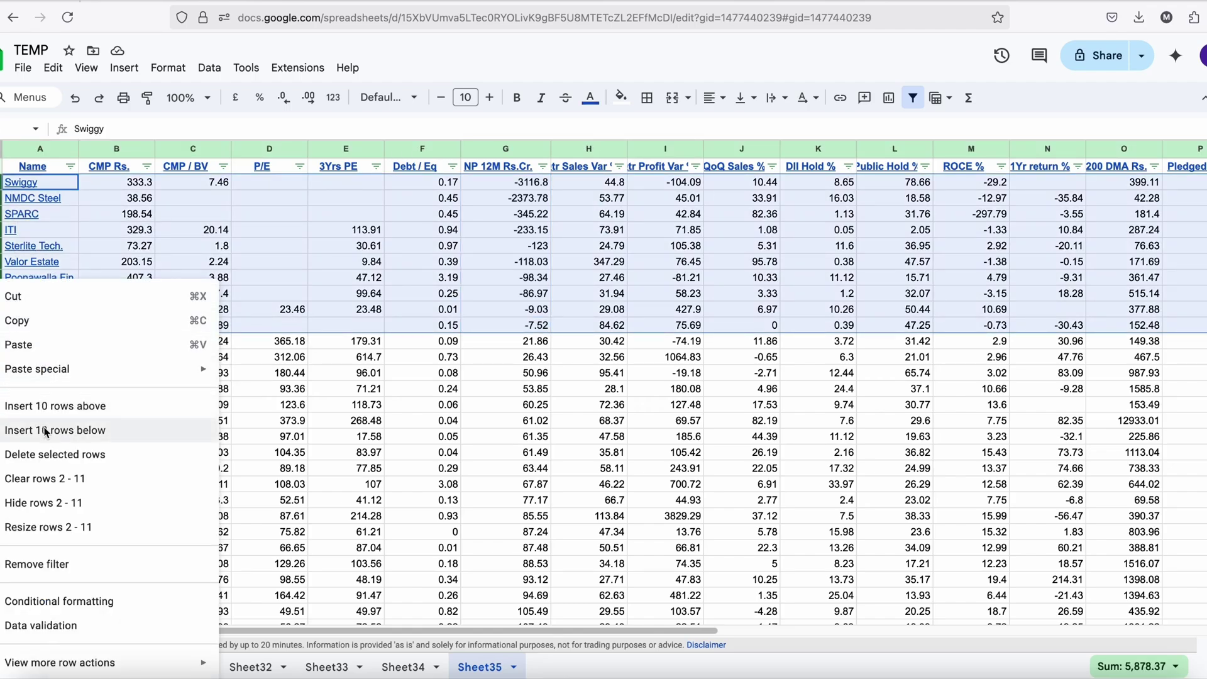
pyautogui.click(47, 455)
pyautogui.click(388, 297)
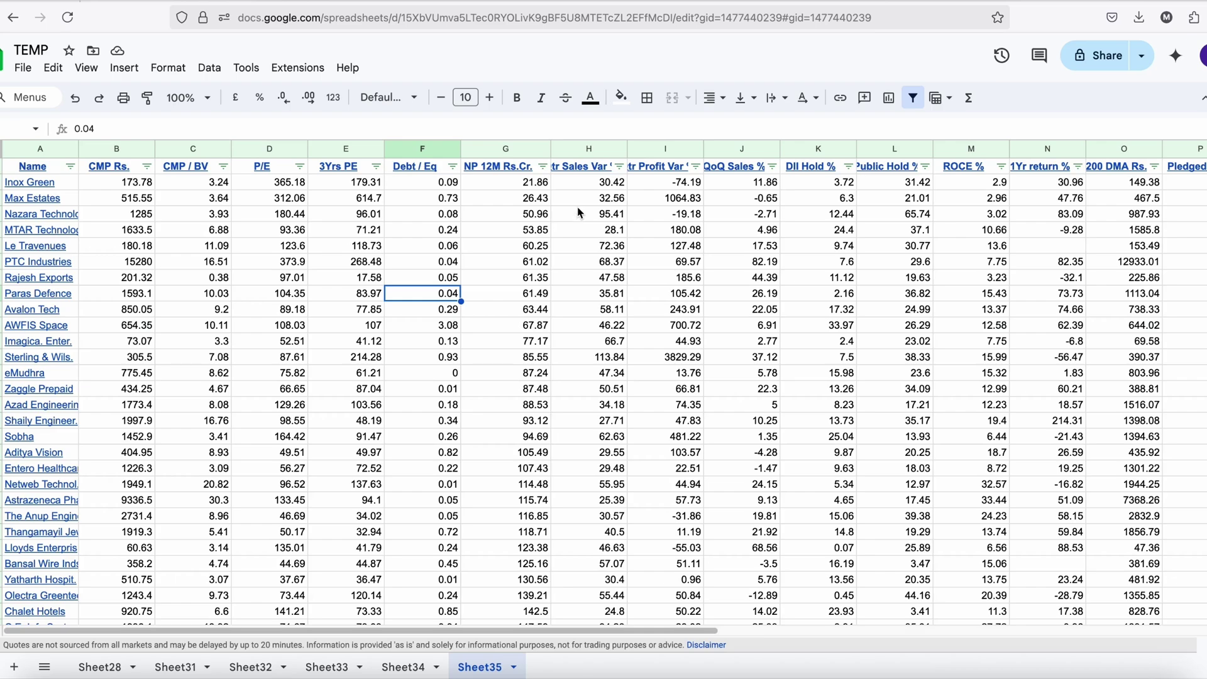
# - Fit the Qtr Sales Var % and Qtr Profit Var % columns to their headers and sort by Qtr Profit Var % from A to Z
pyautogui.doubleClick(627, 152)
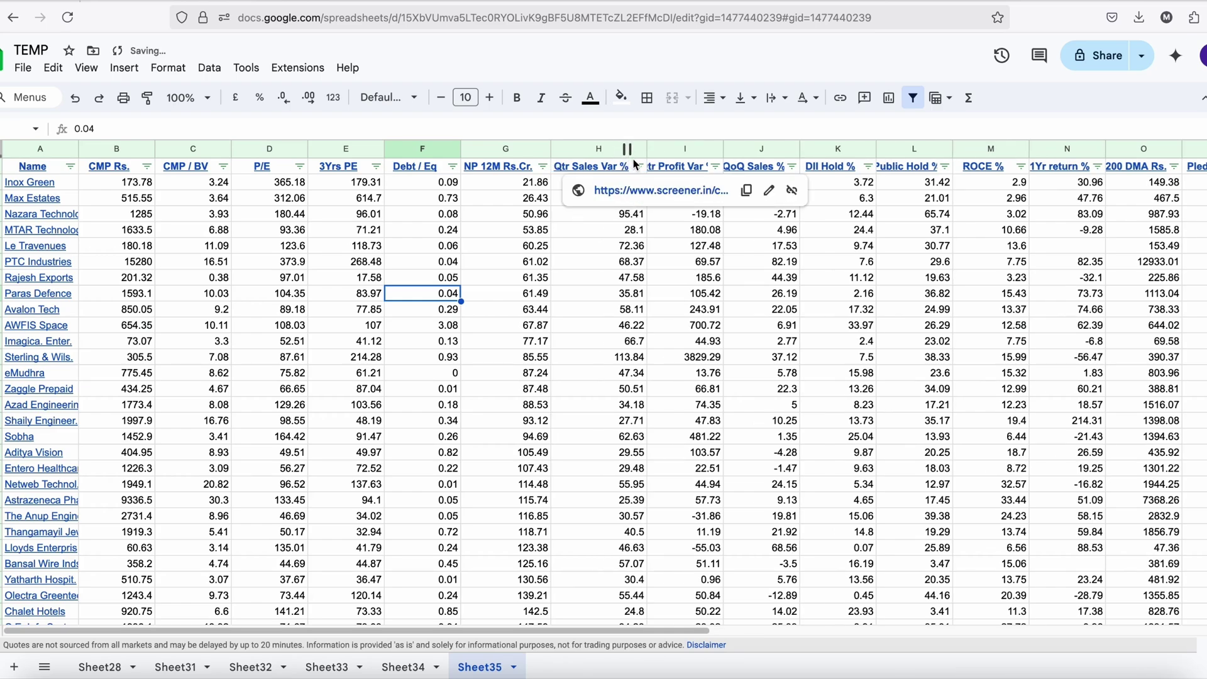
pyautogui.doubleClick(724, 150)
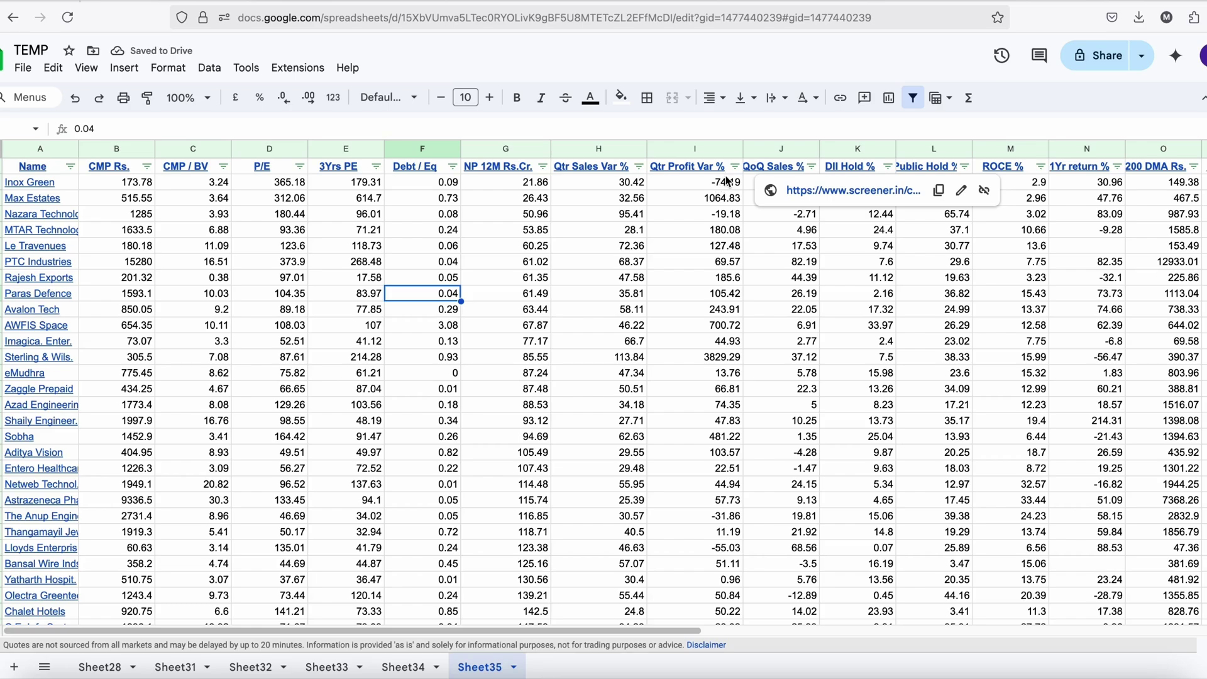
pyautogui.click(734, 166)
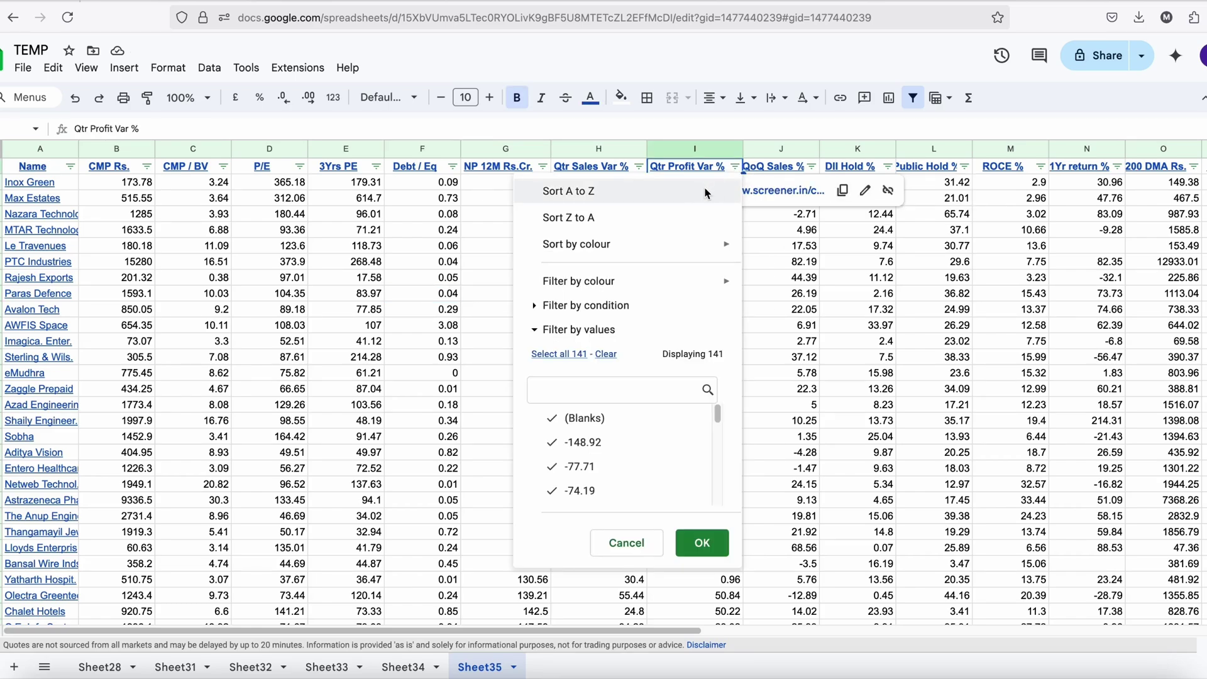
pyautogui.click(705, 191)
pyautogui.click(766, 242)
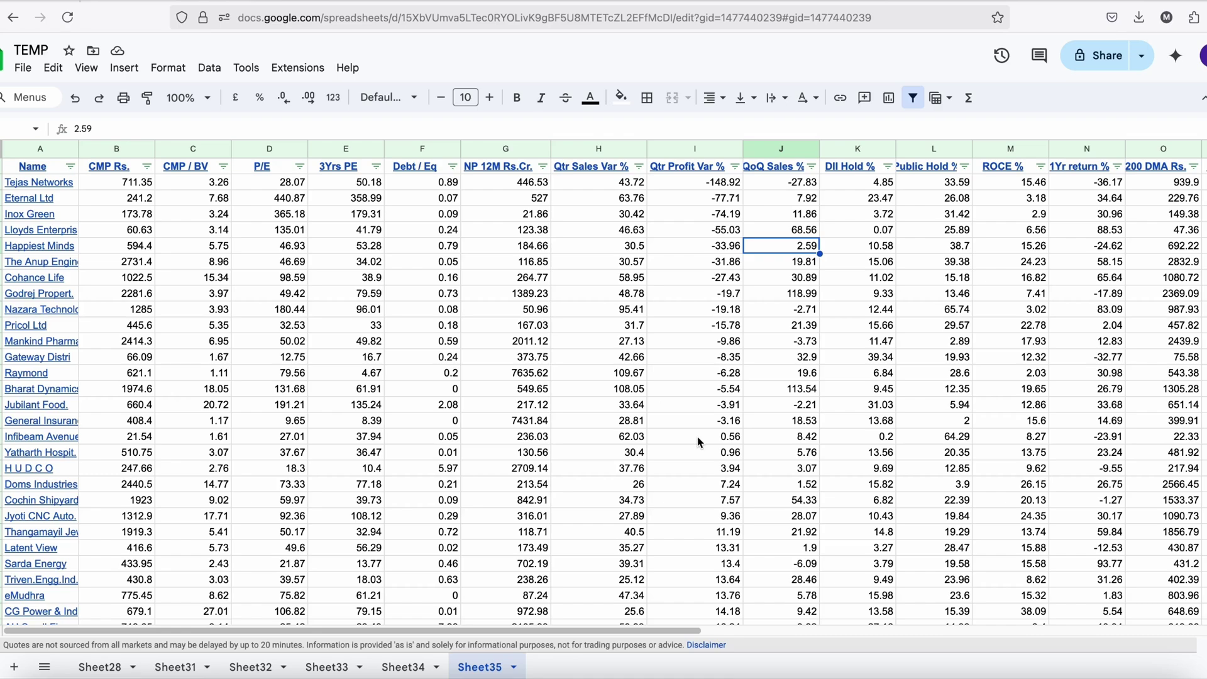
# - Delete the 16 company rows with negative Qtr Profit Var %, from Tejas Networks to General Insurance
pyautogui.moveTo(719, 420); pyautogui.dragTo(702, 182)
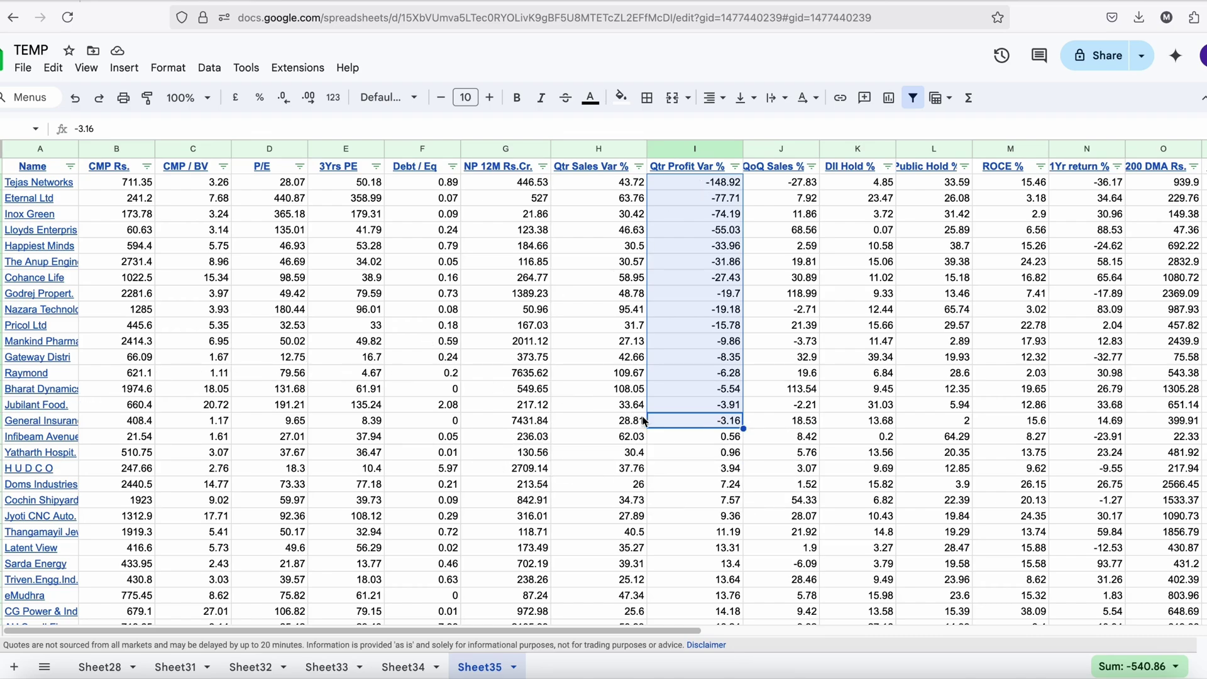
pyautogui.hotkey('shift', 'space')
pyautogui.rightClick(22, 283)
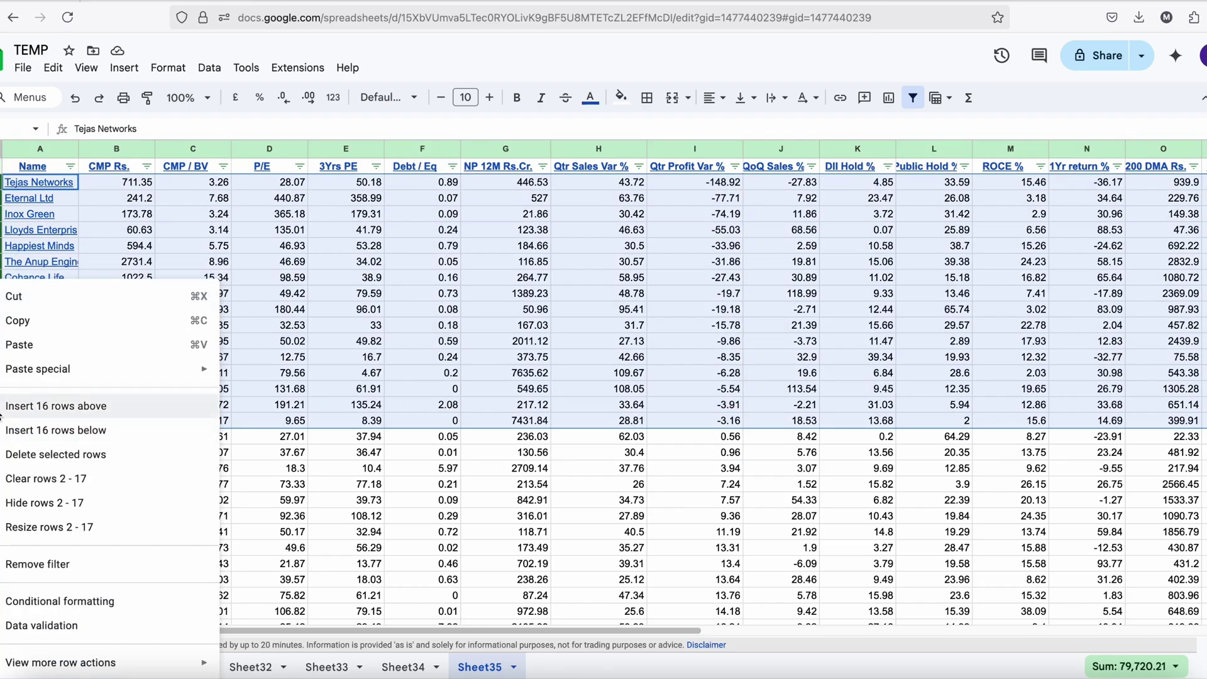
pyautogui.click(19, 453)
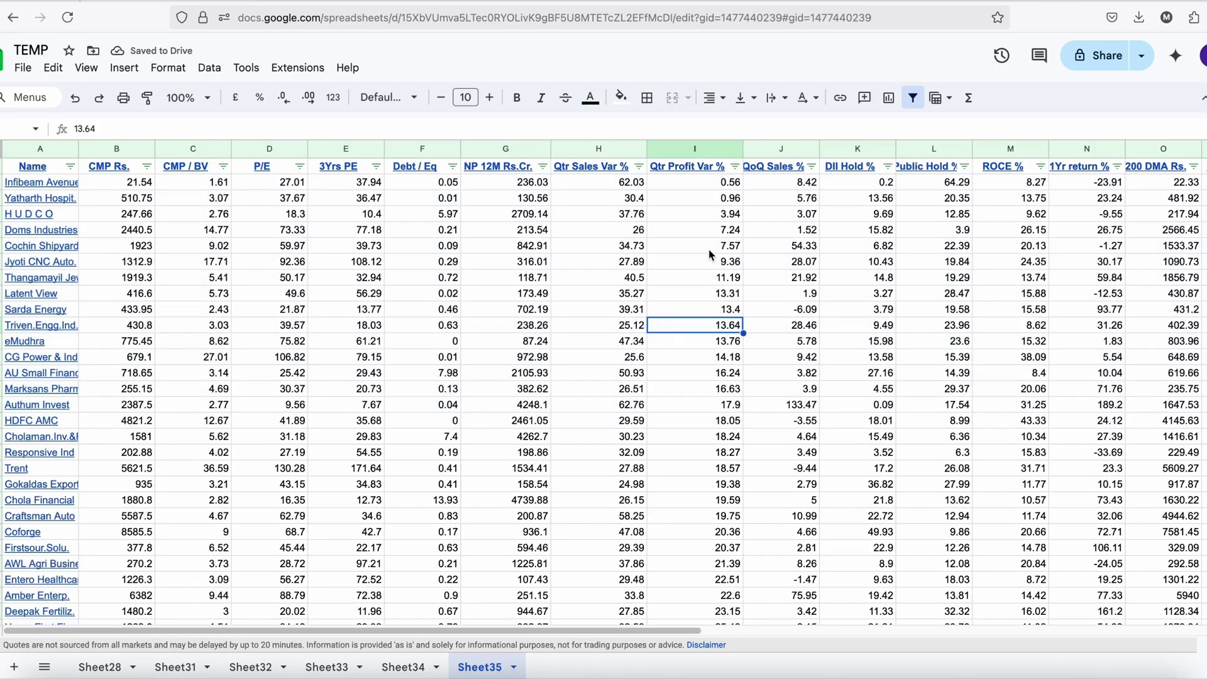
# - Sort the table by QoQ Sales % from A to Z
pyautogui.click(811, 166)
pyautogui.click(790, 192)
pyautogui.click(836, 231)
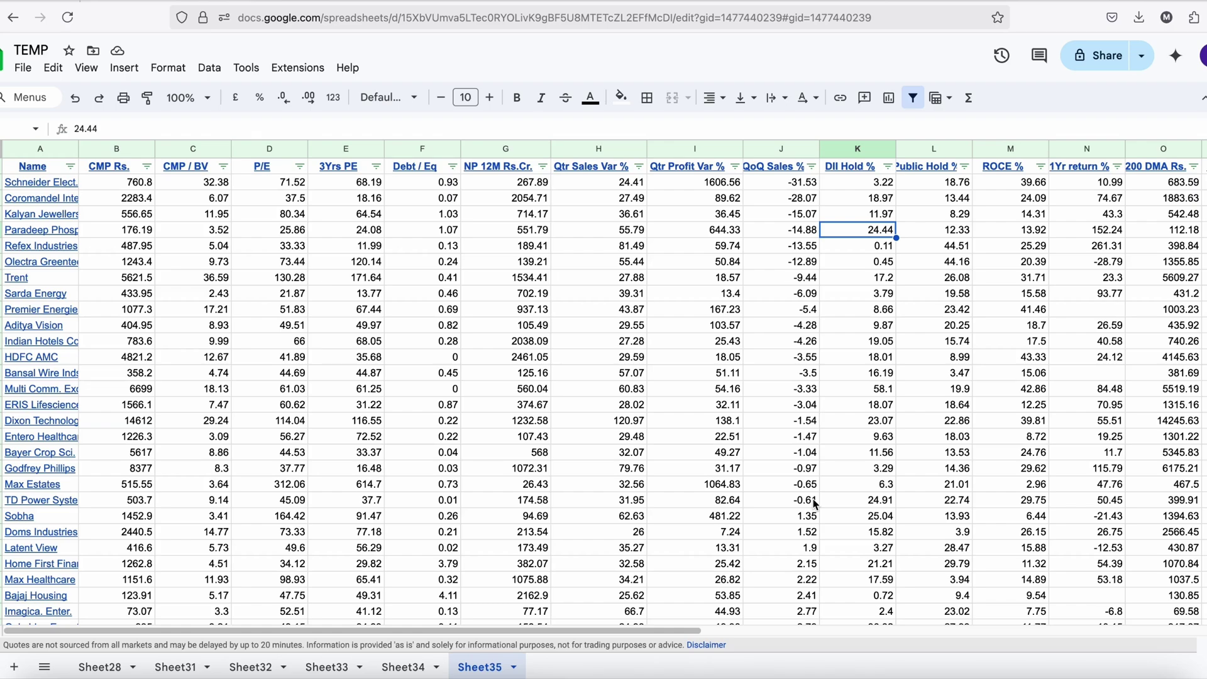
# - Delete the 21 company rows with negative QoQ Sales %, from Schneider Elect. to TD Power Systems
pyautogui.click(812, 518)
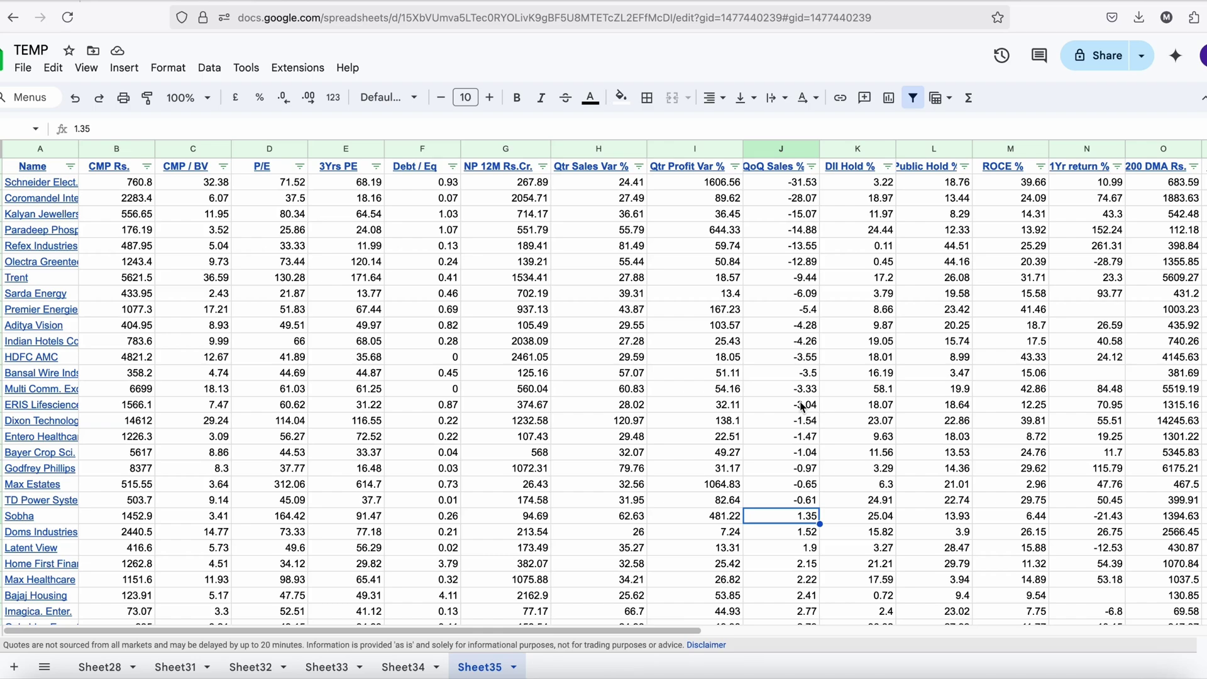
pyautogui.click(790, 500)
pyautogui.moveTo(9, 532)
pyautogui.moveTo(3, 499); pyautogui.dragTo(3, 183)
pyautogui.rightClick(3, 183)
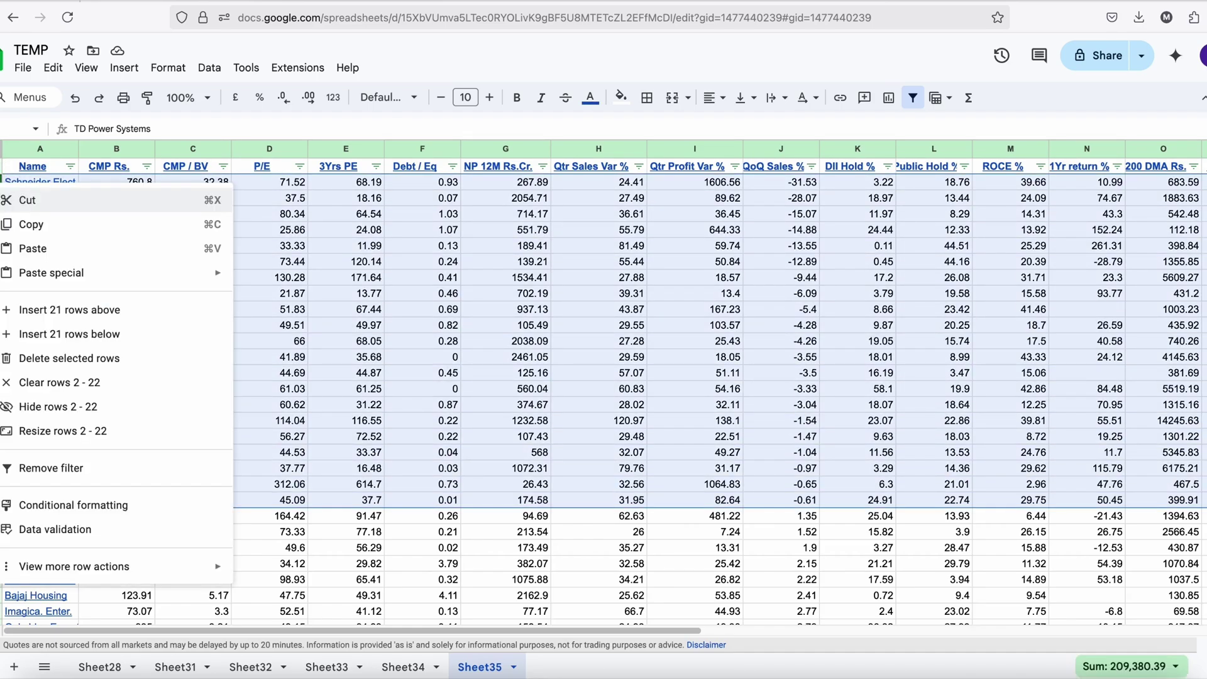
pyautogui.click(56, 358)
pyautogui.click(291, 358)
# - Sort the table by CMP / BV from Z to A
pyautogui.scroll(-15, 292, 362)
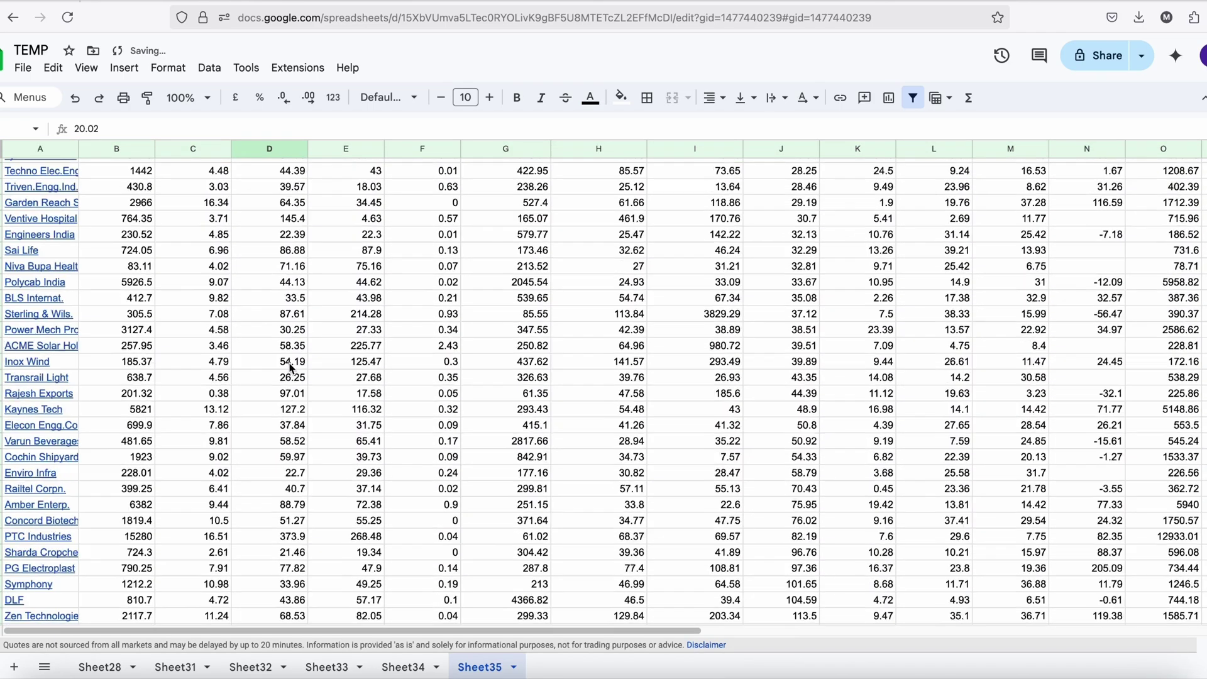
pyautogui.scroll(15, 228, 422)
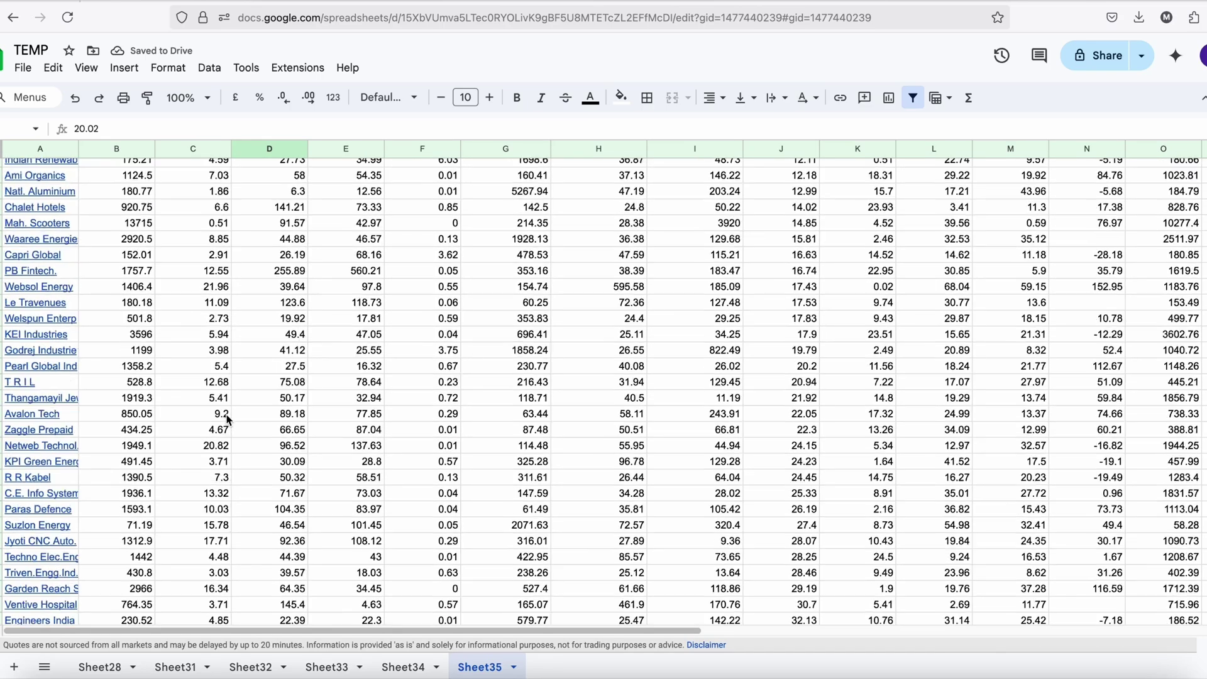
pyautogui.click(703, 236)
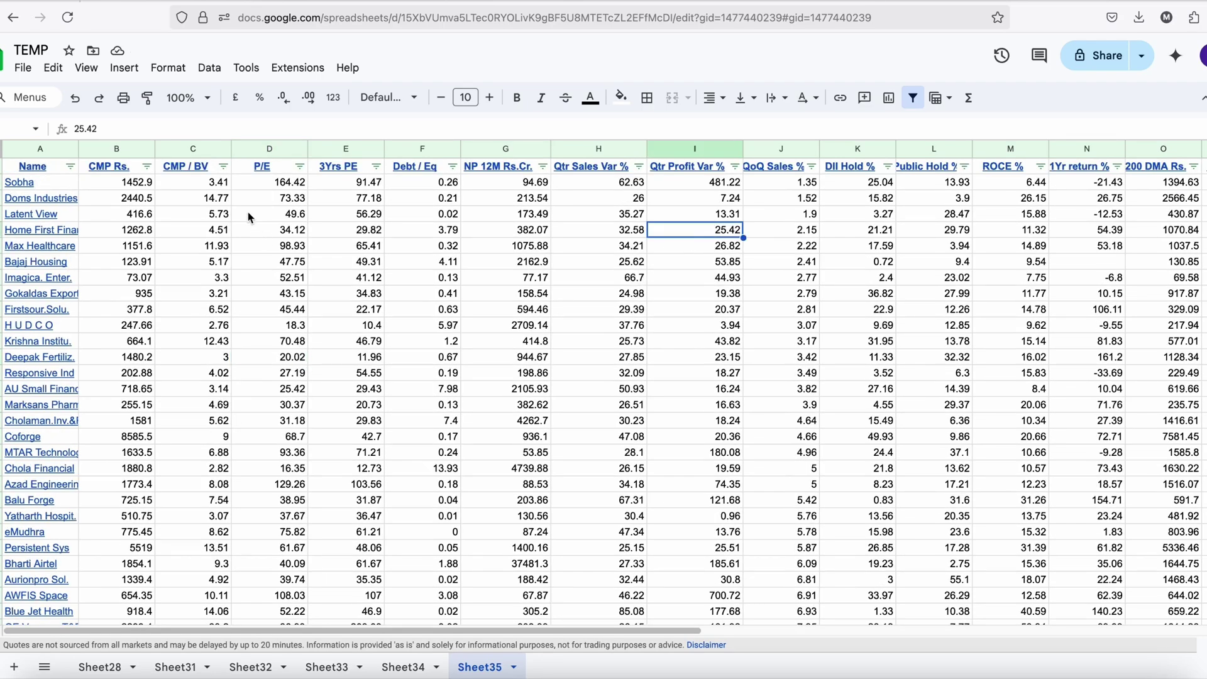
pyautogui.moveTo(224, 173)
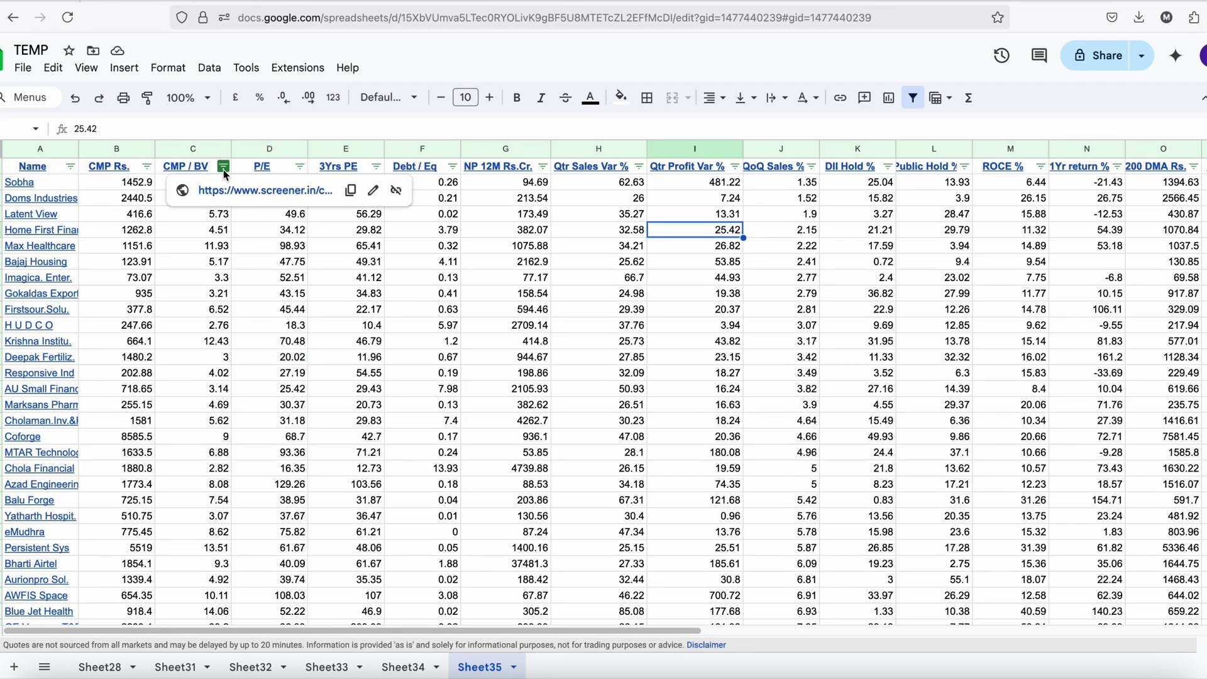
pyautogui.click(223, 167)
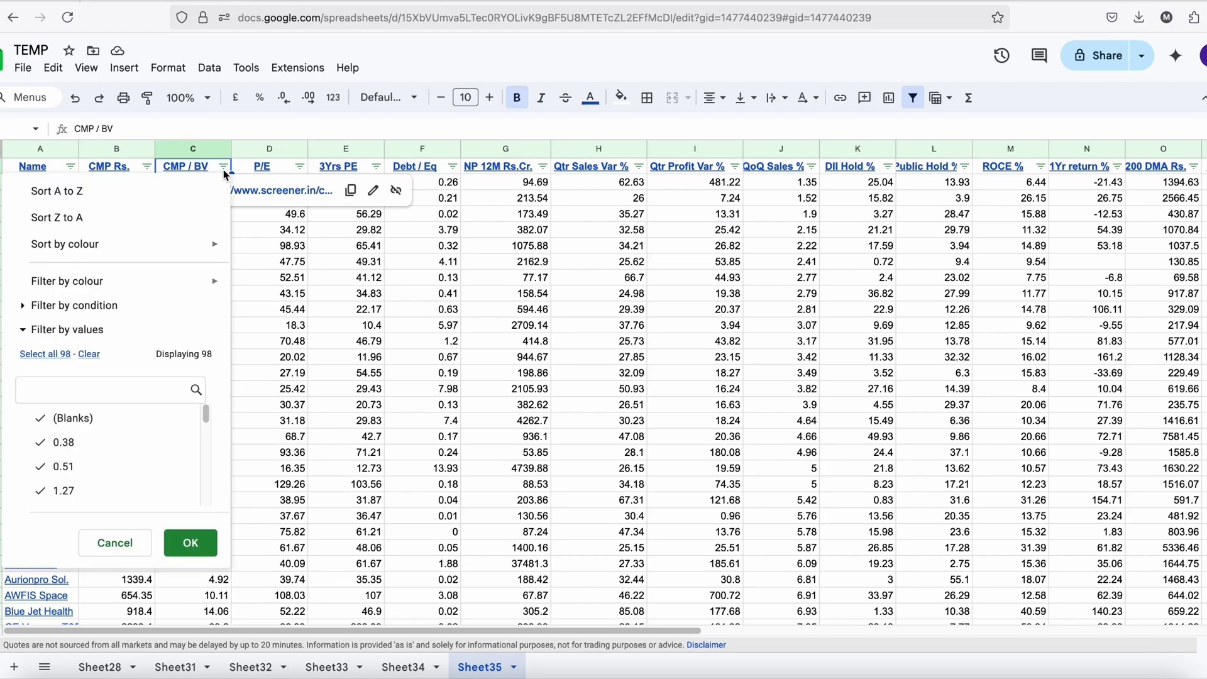
pyautogui.click(191, 223)
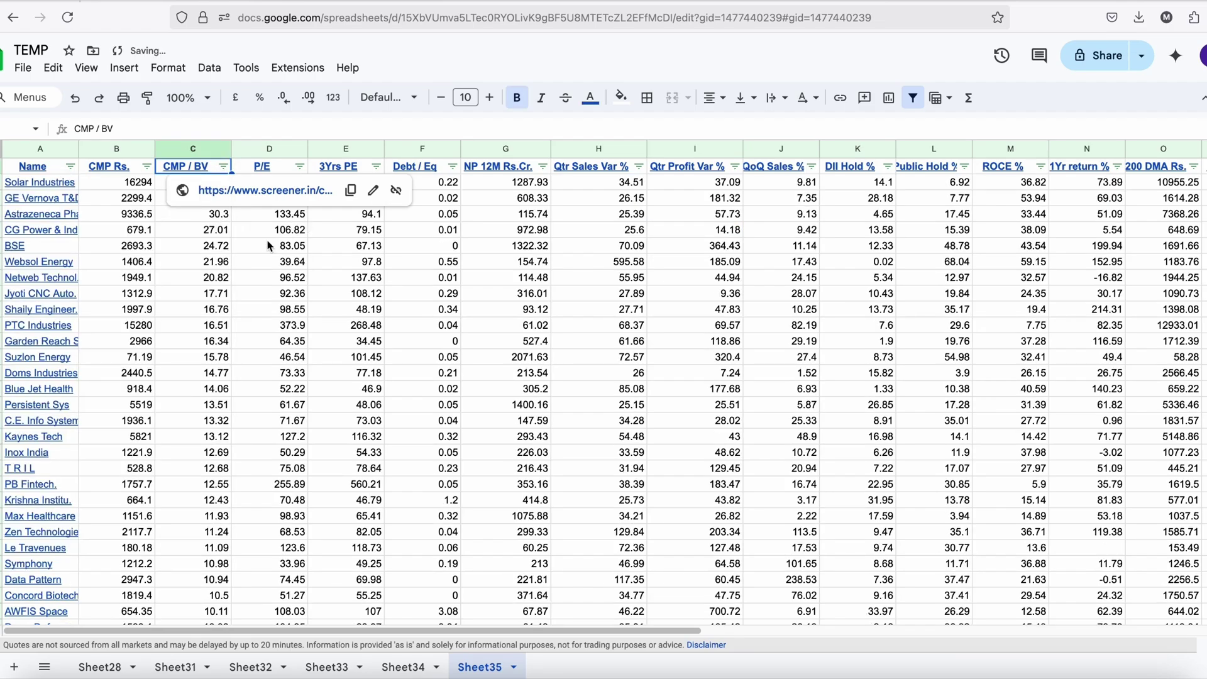
pyautogui.click(269, 245)
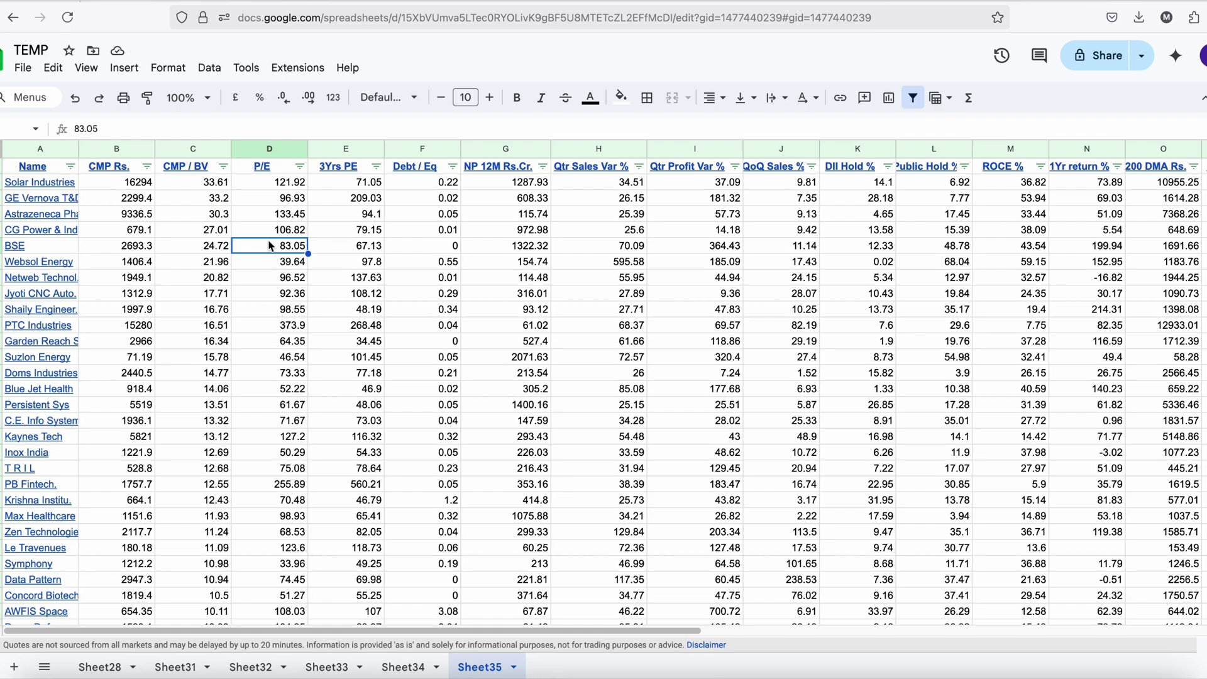
# - Delete the six company rows with the highest CMP / BV, from Solar Industries to Websol Energy
pyautogui.moveTo(220, 468); pyautogui.dragTo(210, 277)
pyautogui.scroll(-3, 216, 300)
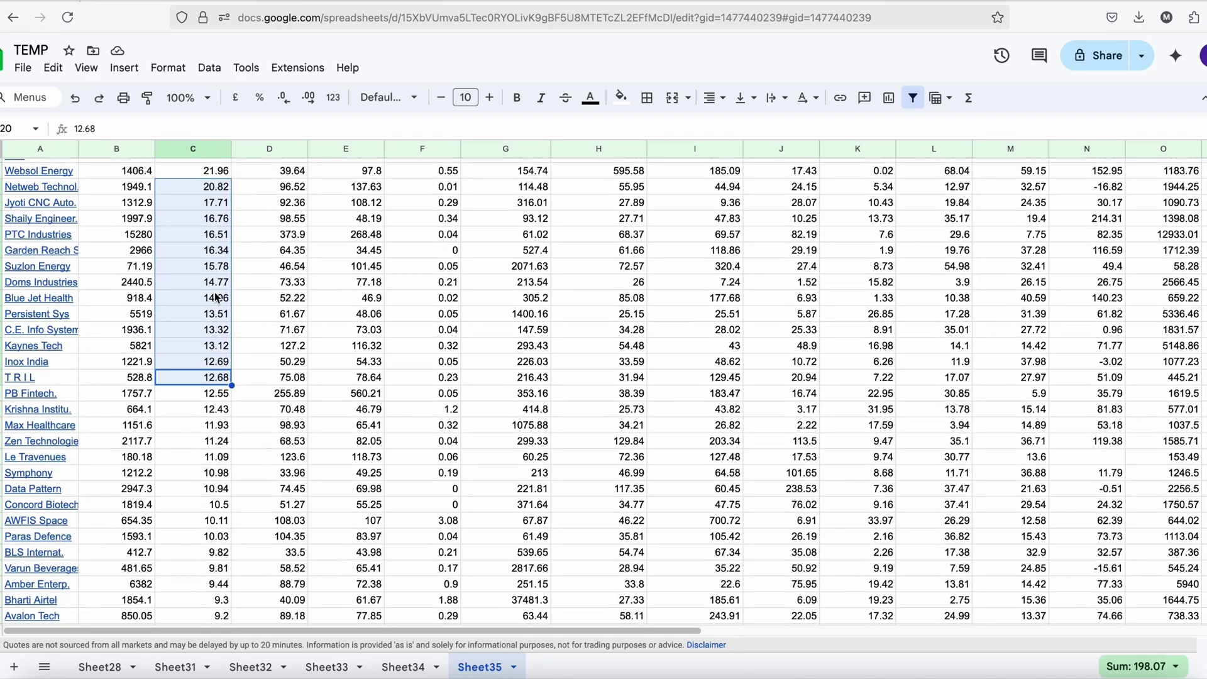
pyautogui.scroll(3, 216, 297)
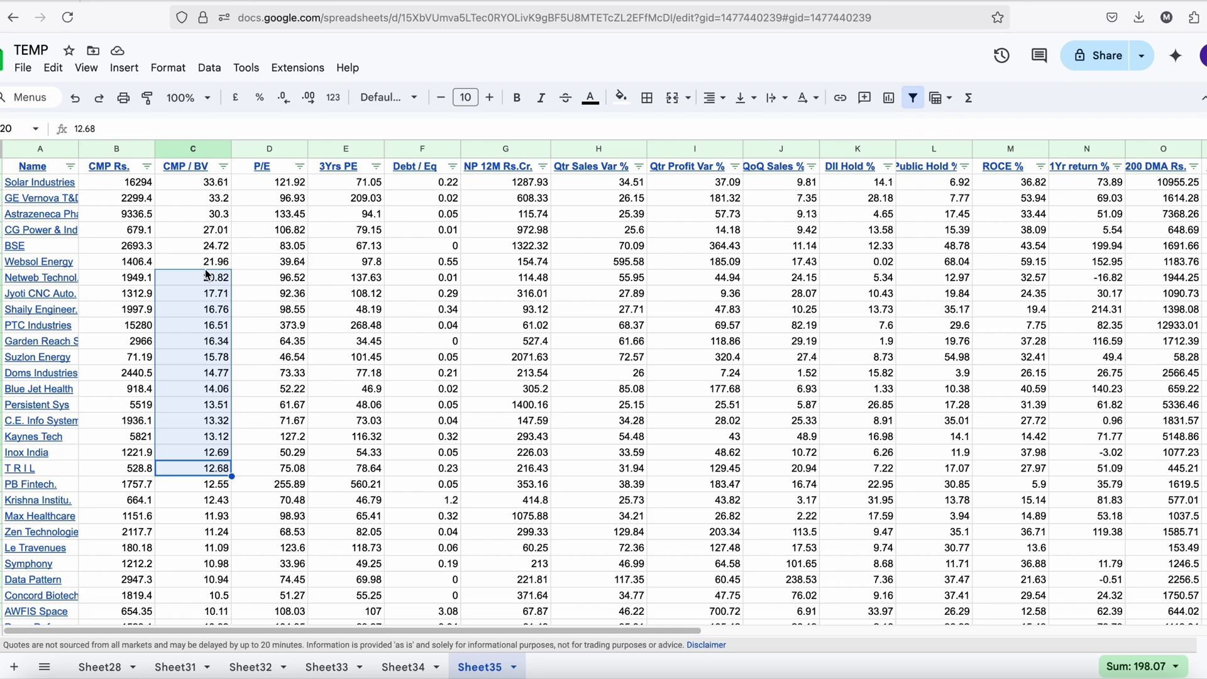
pyautogui.click(209, 280)
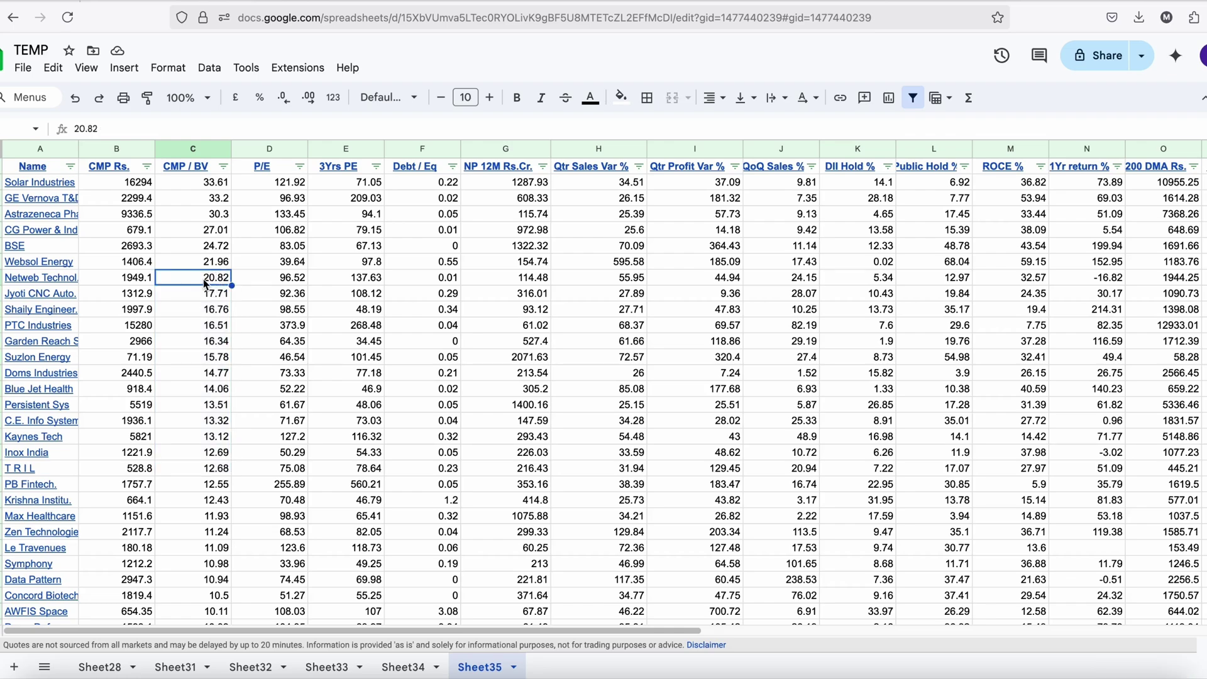
pyautogui.moveTo(205, 284); pyautogui.dragTo(211, 548)
pyautogui.click(220, 277)
pyautogui.click(165, 264)
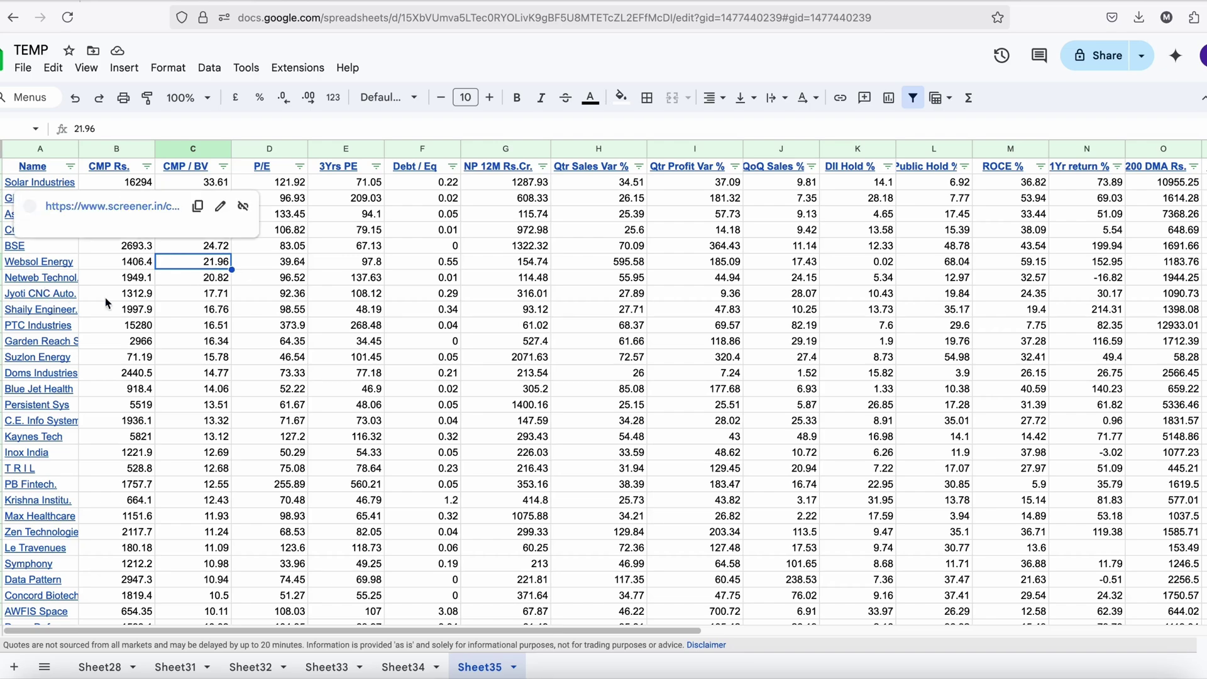
pyautogui.click(202, 343)
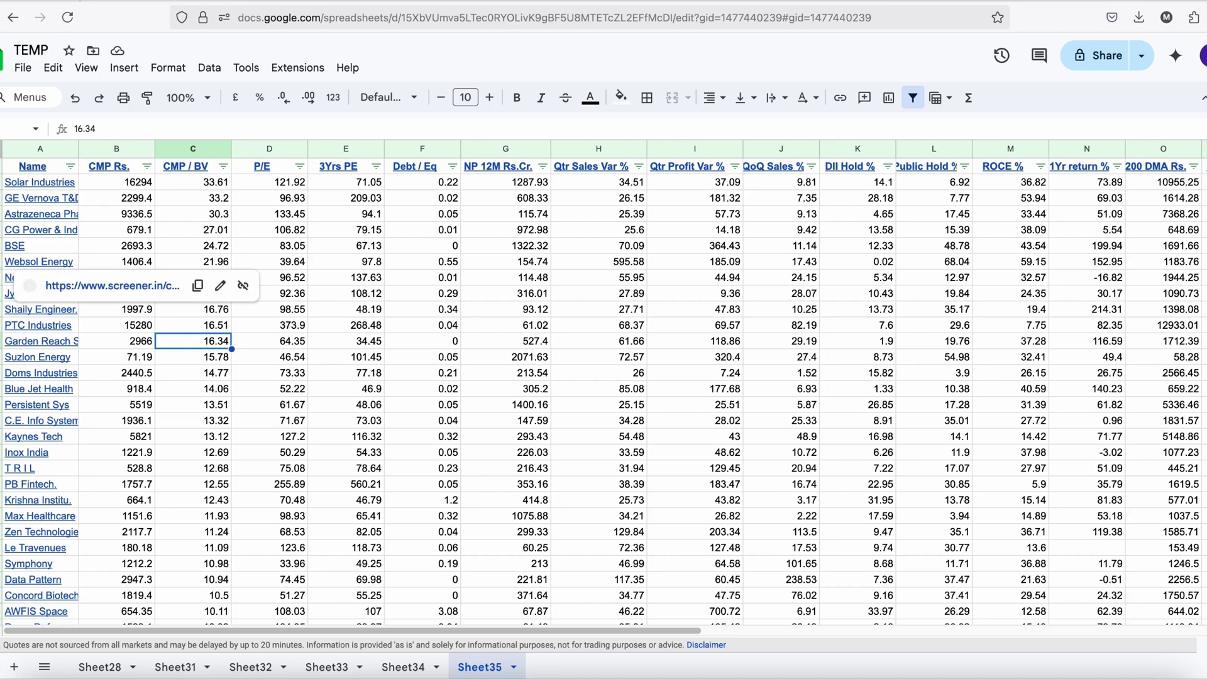
pyautogui.moveTo(5, 263); pyautogui.dragTo(5, 181)
pyautogui.rightClick(5, 187)
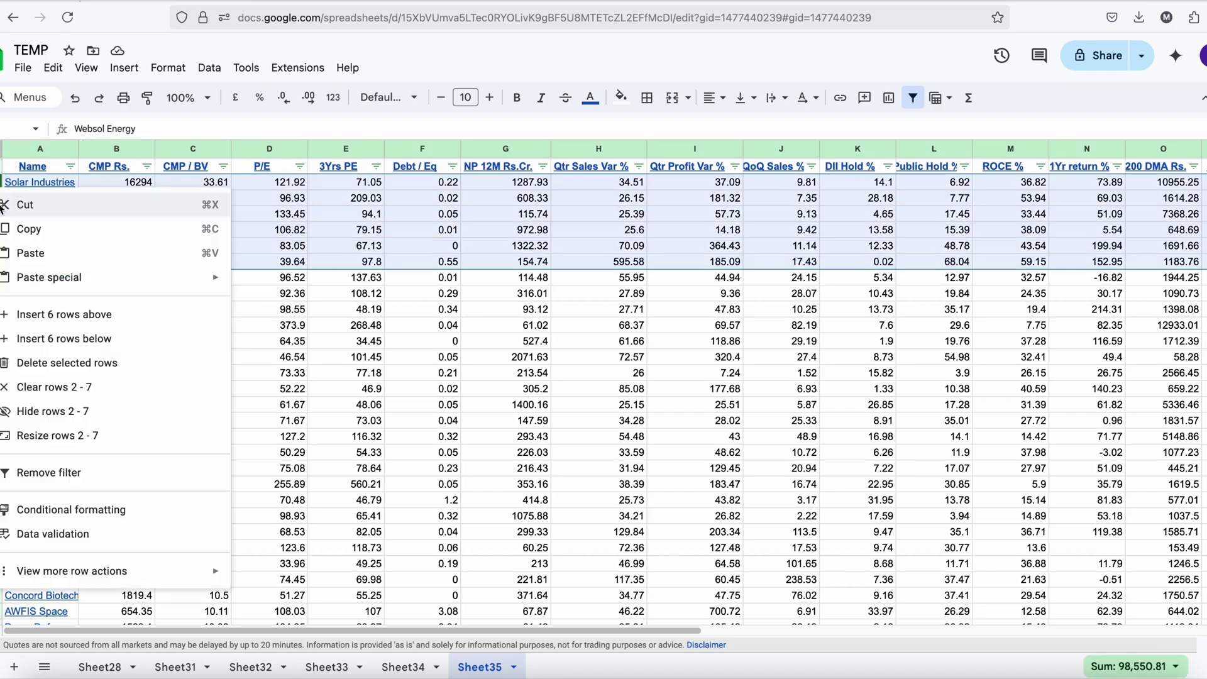
pyautogui.click(44, 371)
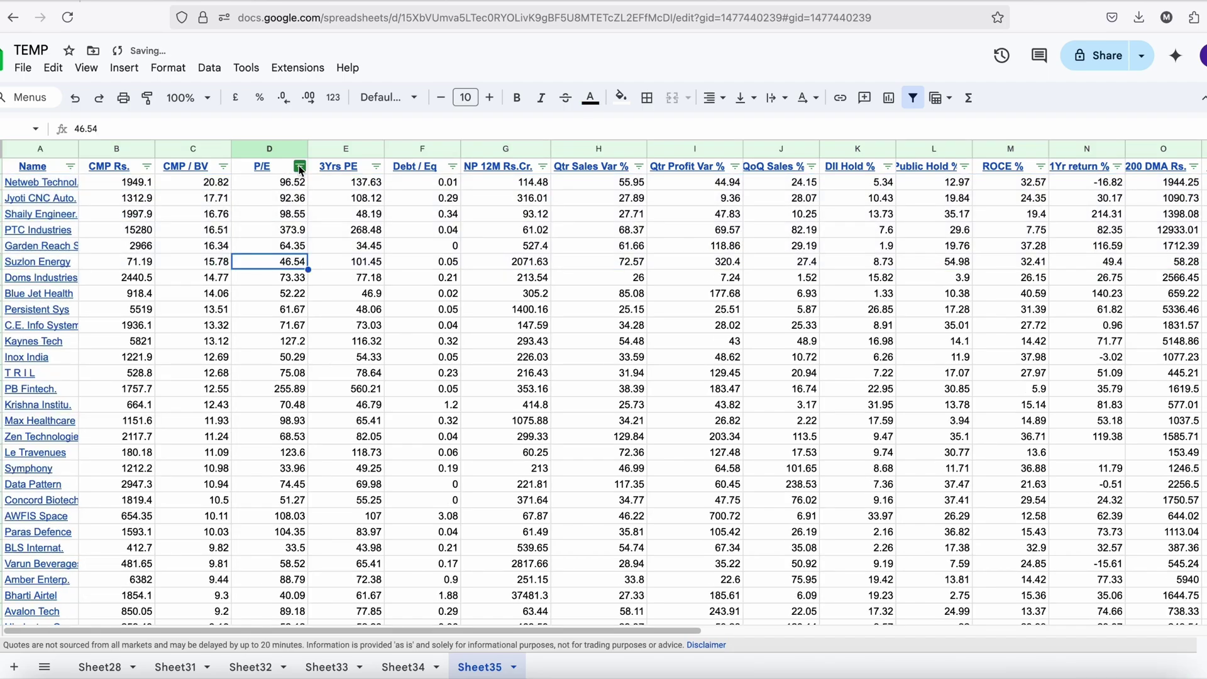
# - Sort the table by P/E from Z to A
pyautogui.click(299, 166)
pyautogui.click(261, 220)
pyautogui.click(342, 275)
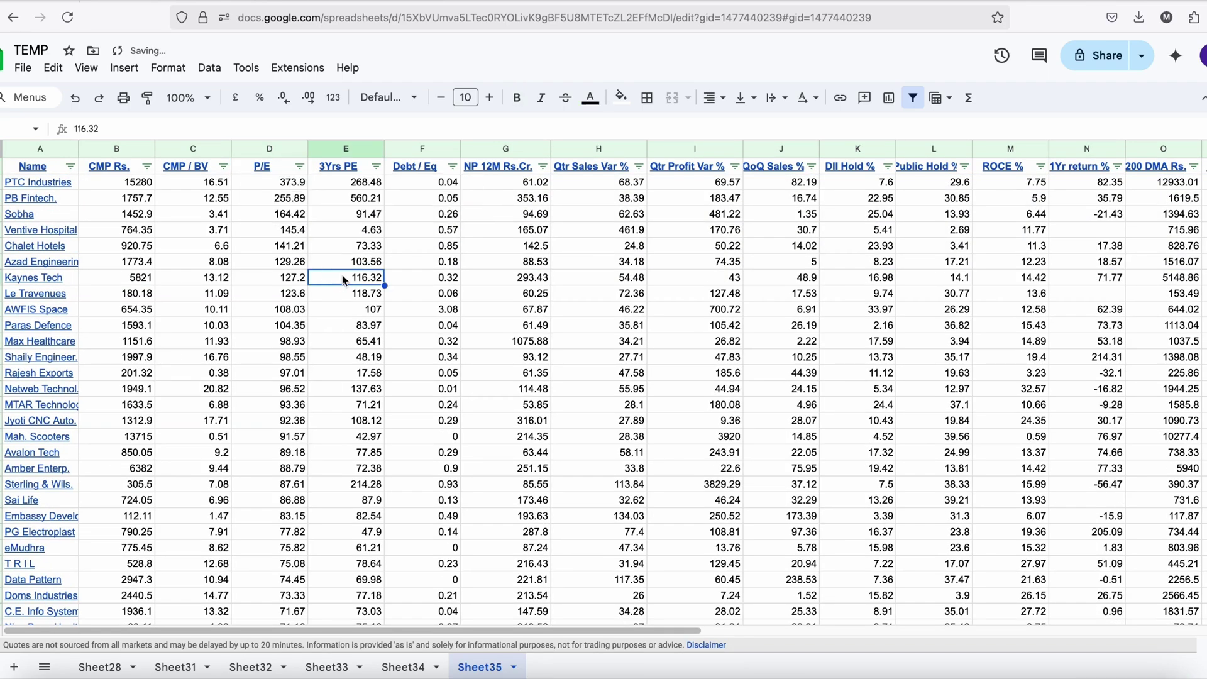
# - Delete the ten company rows with P/E above 100, from PTC Industries to Paras Defence
pyautogui.click(293, 344)
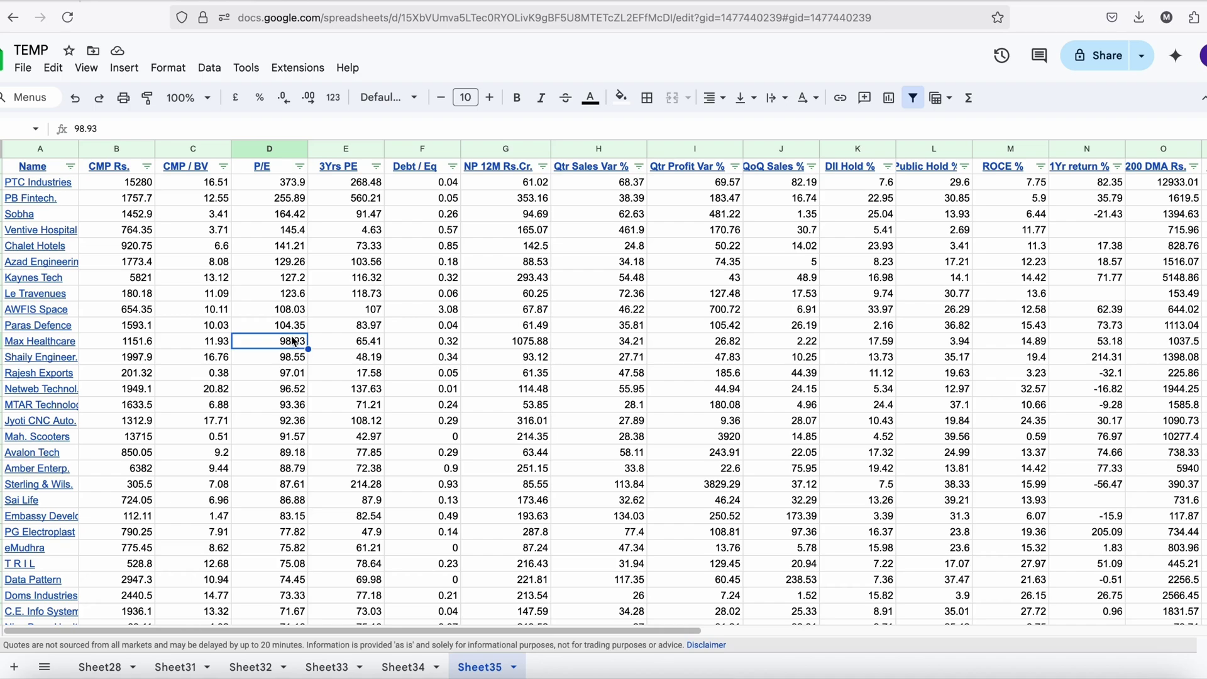
pyautogui.click(293, 328)
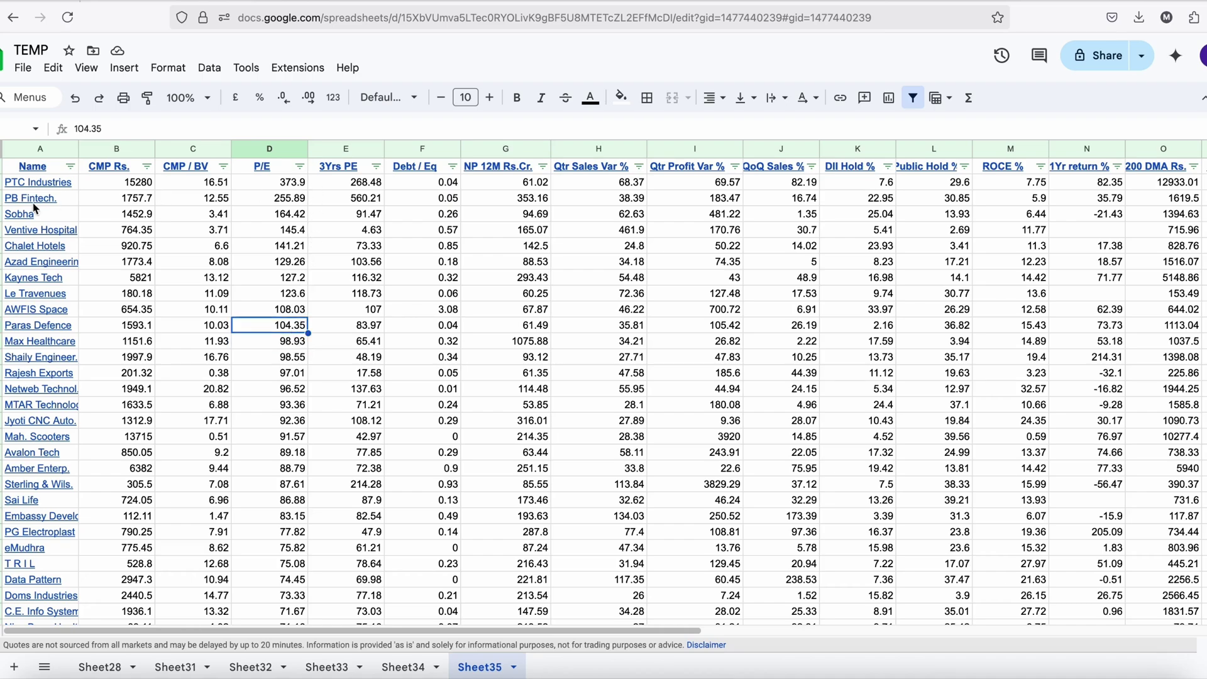
pyautogui.moveTo(22, 186); pyautogui.dragTo(5, 327)
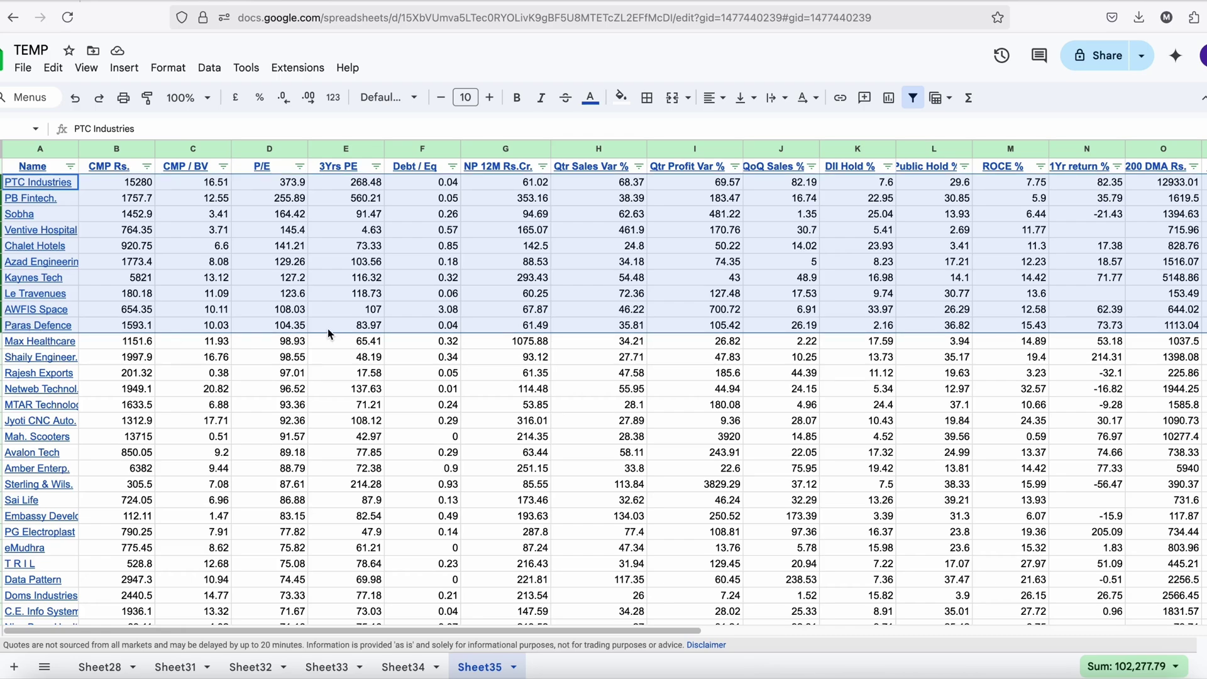
pyautogui.moveTo(3, 325)
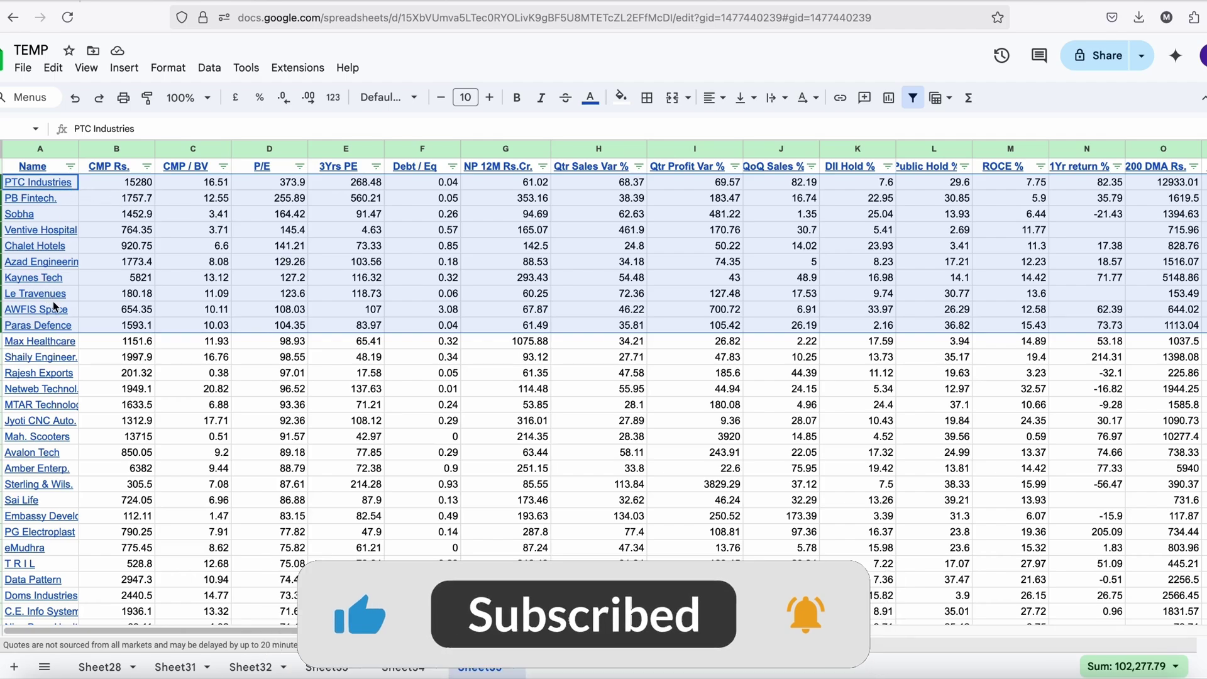
pyautogui.rightClick(12, 280)
pyautogui.click(38, 455)
pyautogui.click(288, 358)
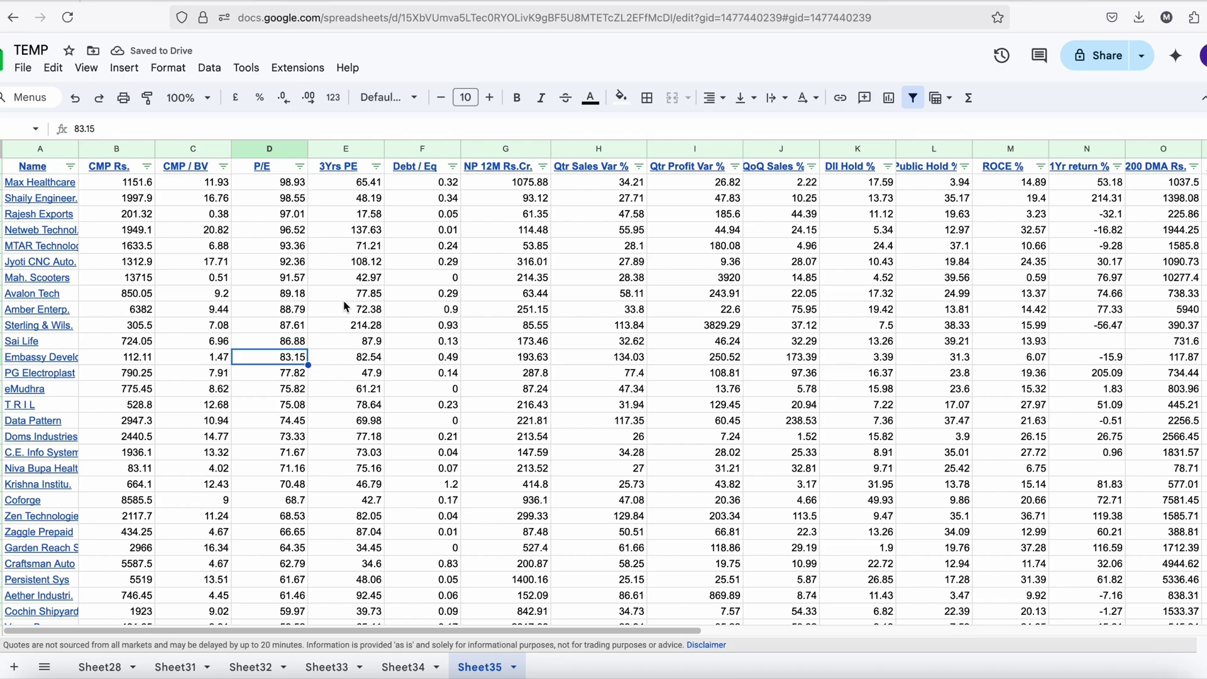
# - Sort the table by Debt / Eq from Z to A and fit the Name column to its contents
pyautogui.click(452, 167)
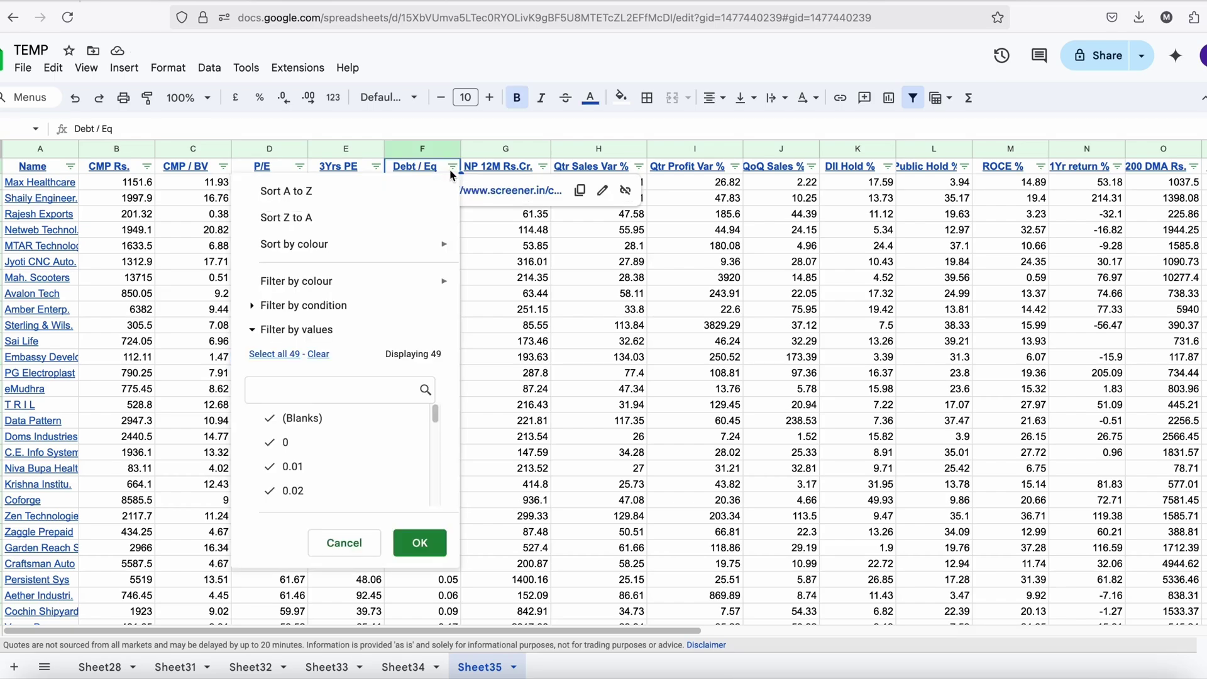
pyautogui.click(295, 217)
pyautogui.click(493, 236)
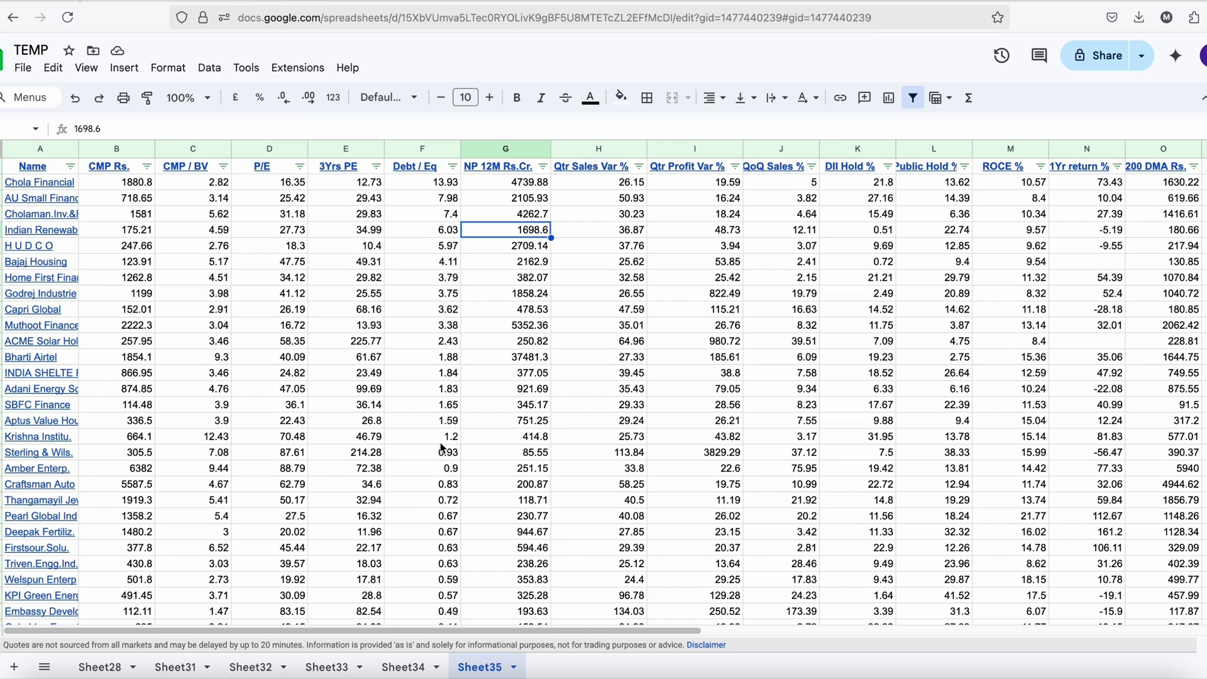
pyautogui.doubleClick(79, 148)
pyautogui.click(210, 293)
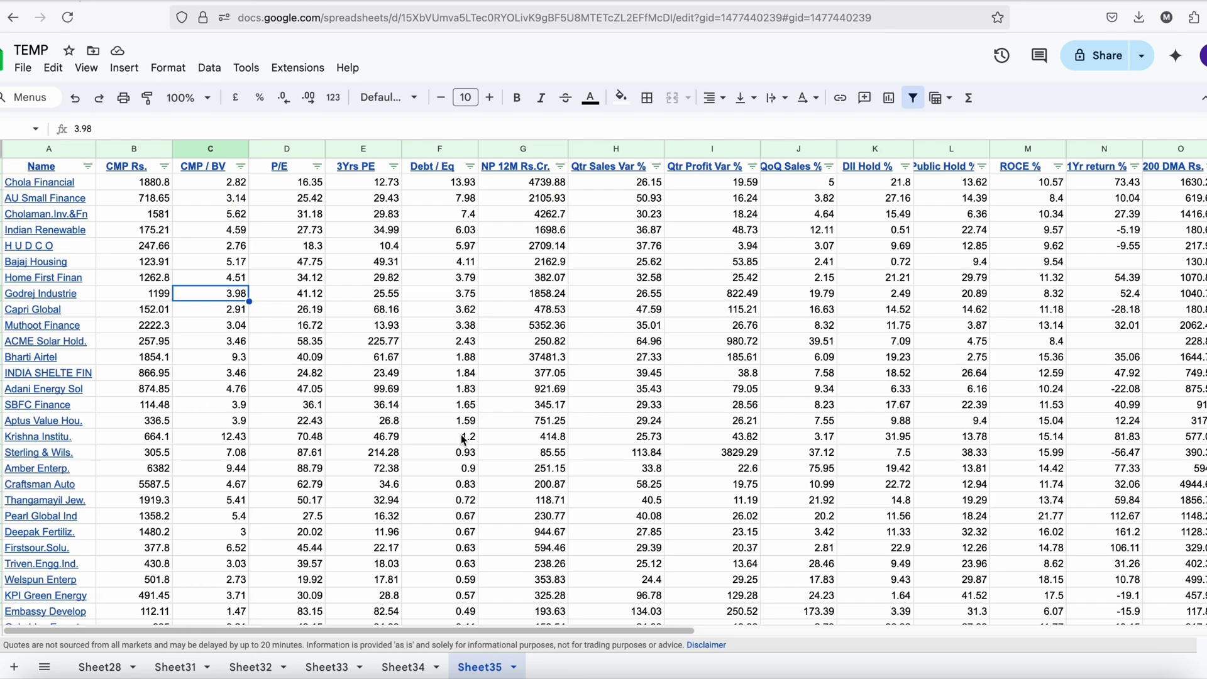
# - Go through the companies with the highest Debt / Eq, starting at AU Small Finance, and delete the Godrej Industrie row
pyautogui.click(274, 283)
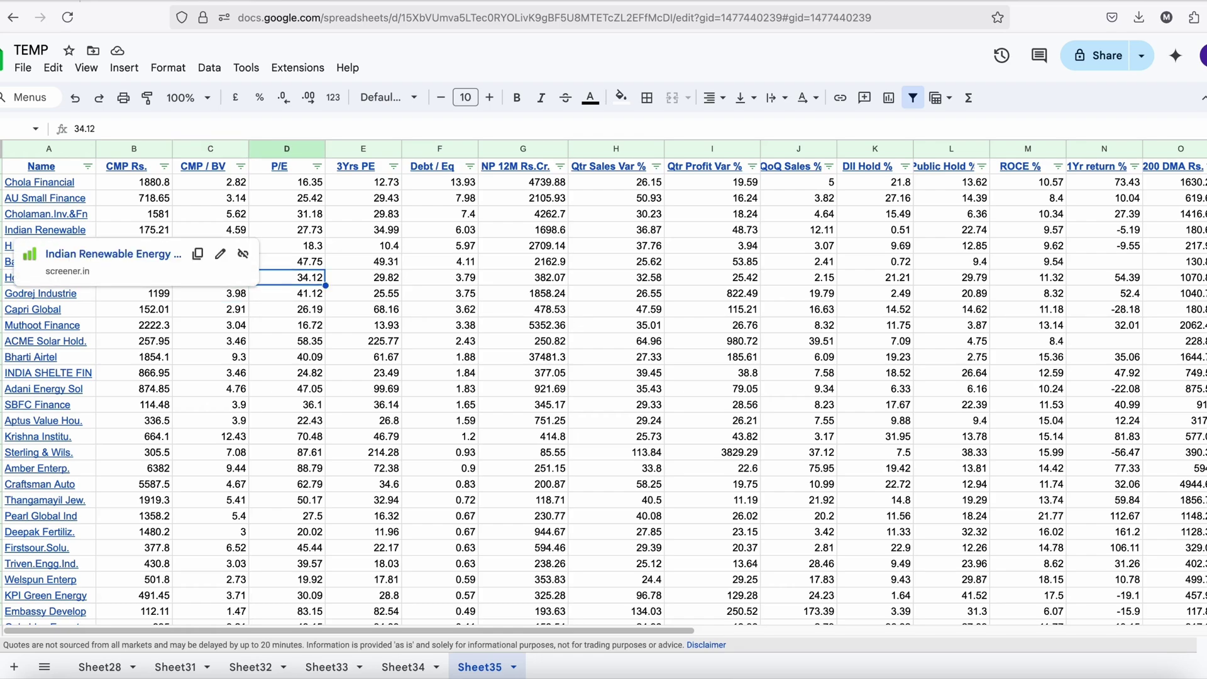
pyautogui.click(49, 197)
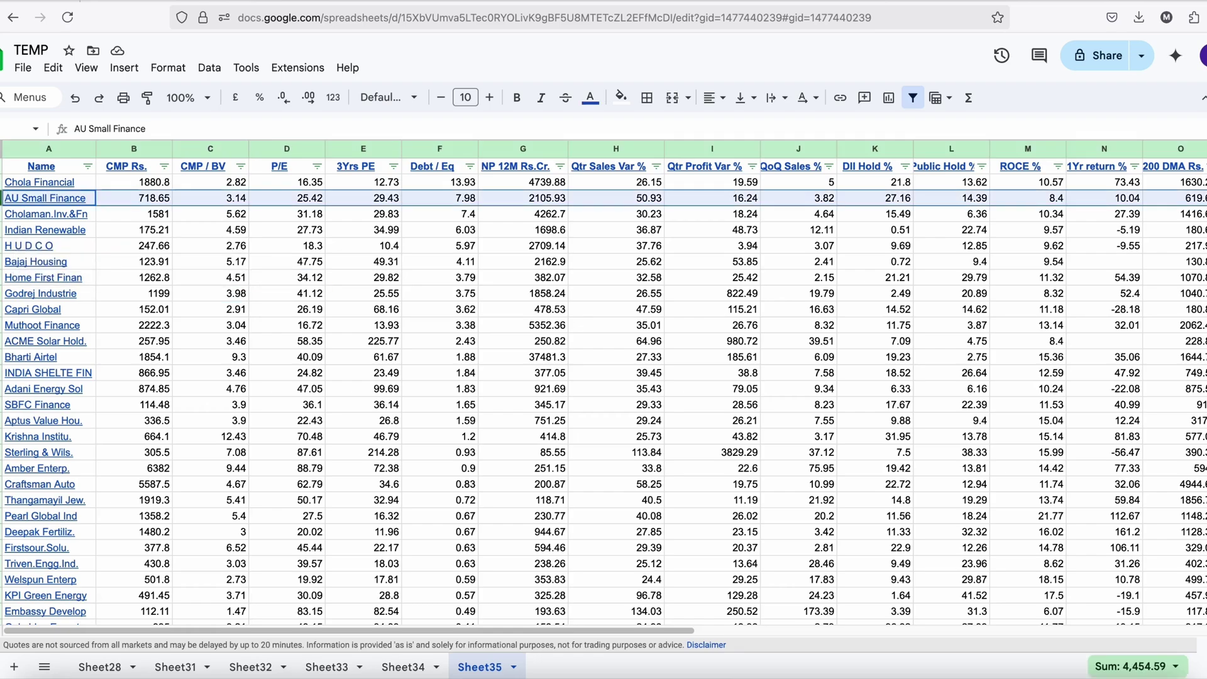
pyautogui.press('Down')
pyautogui.press('Down')
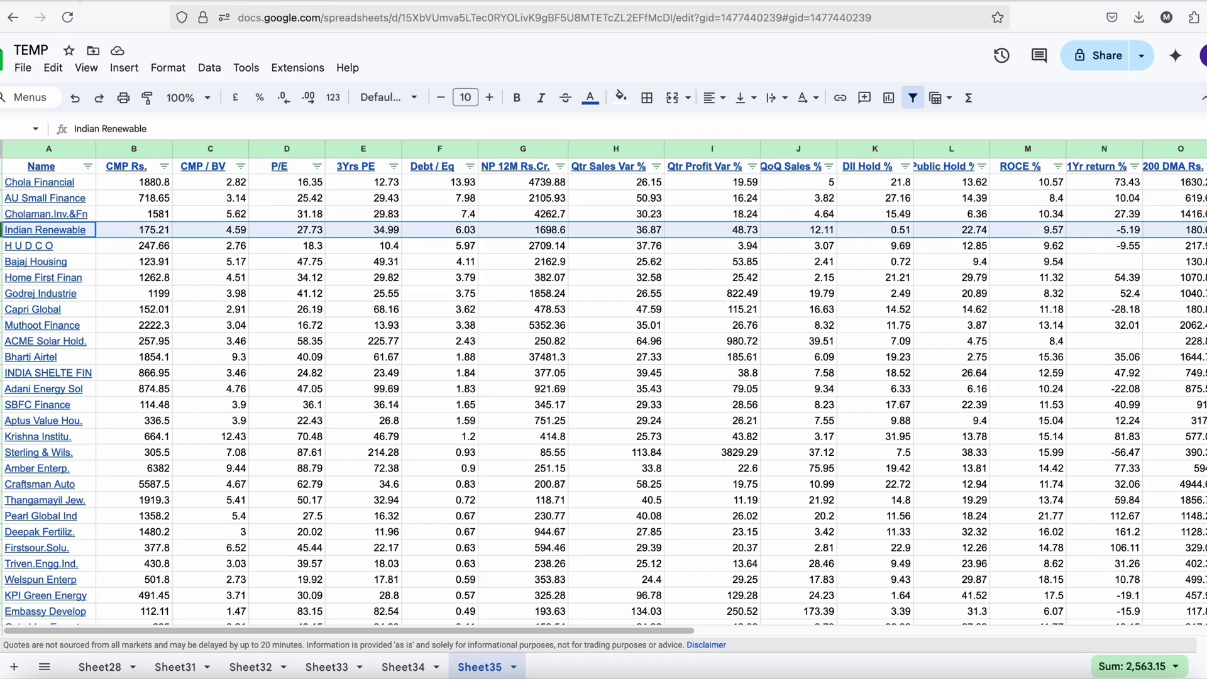
pyautogui.press('Down')
pyautogui.press('Down')
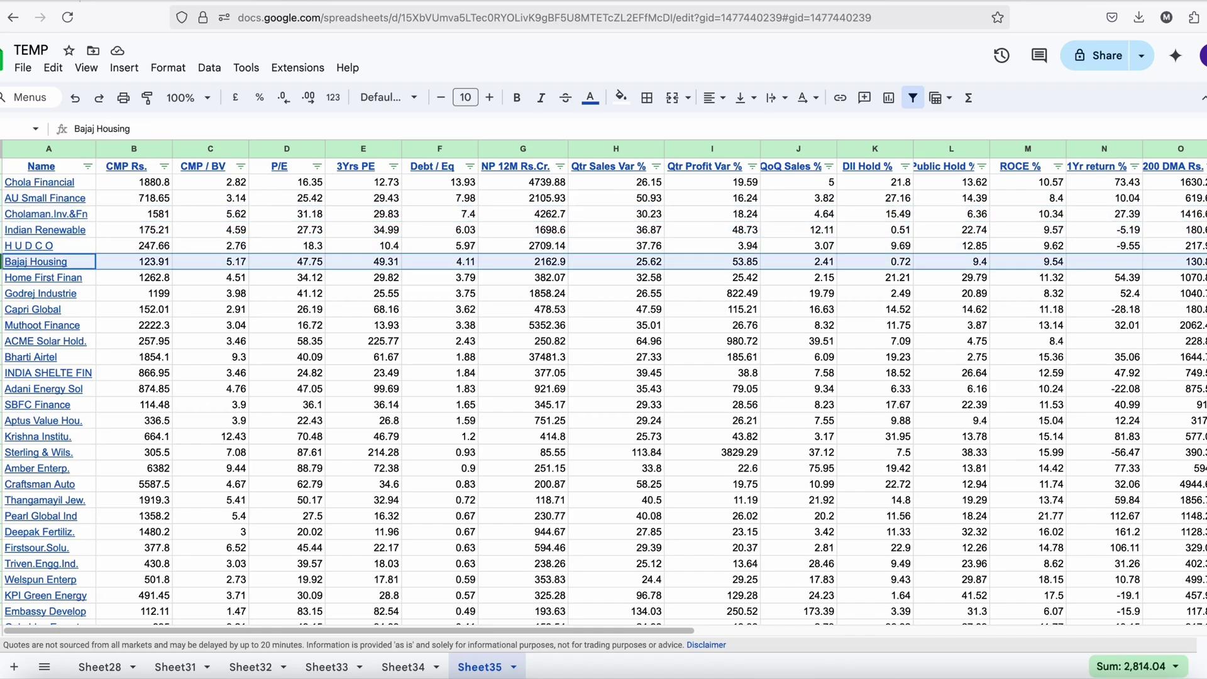
pyautogui.press('Down')
pyautogui.press('Down')
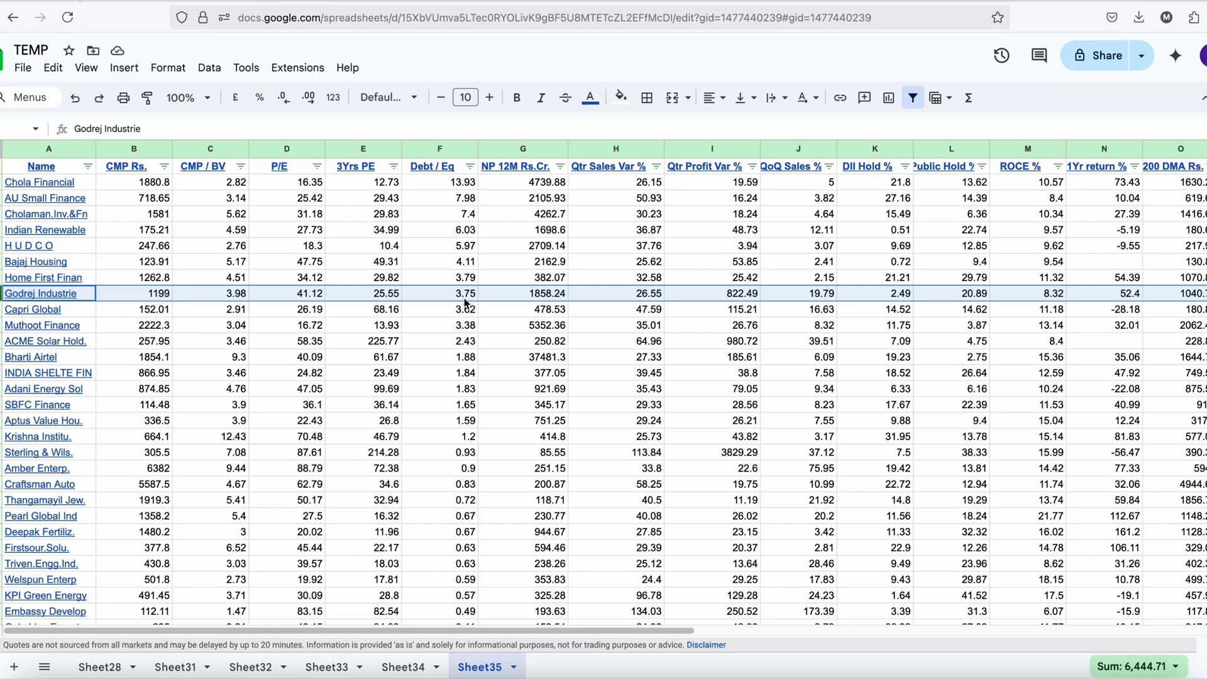
pyautogui.rightClick(76, 297)
pyautogui.click(63, 451)
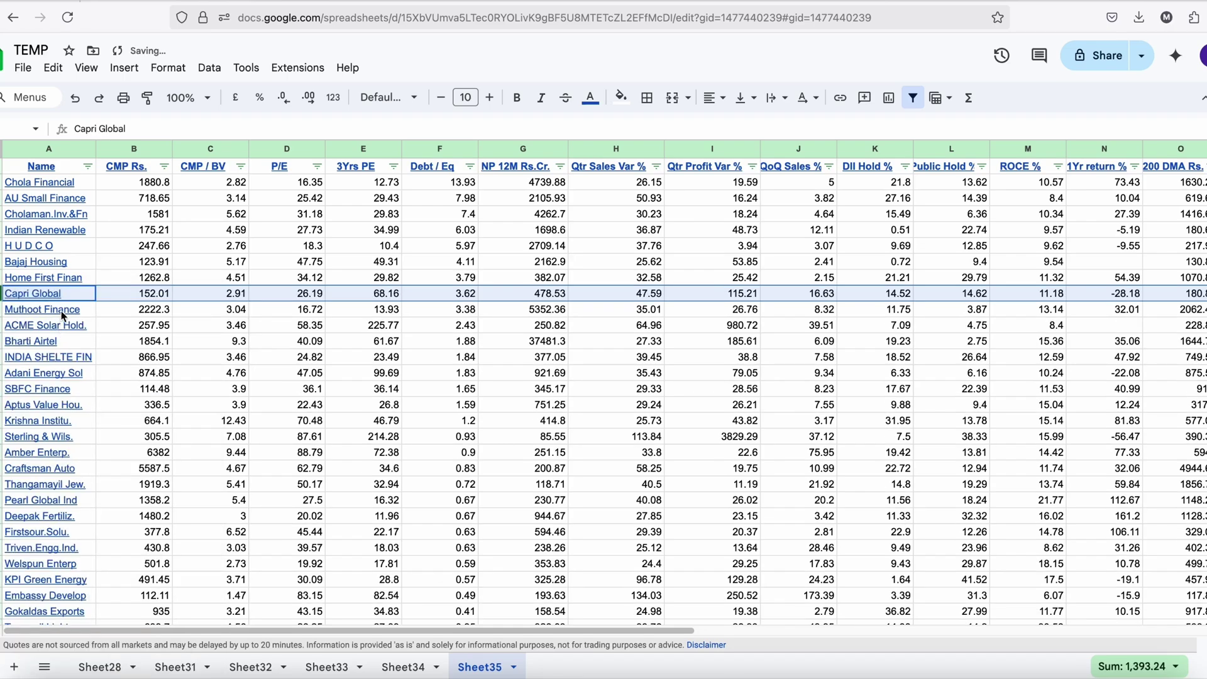
pyautogui.click(349, 373)
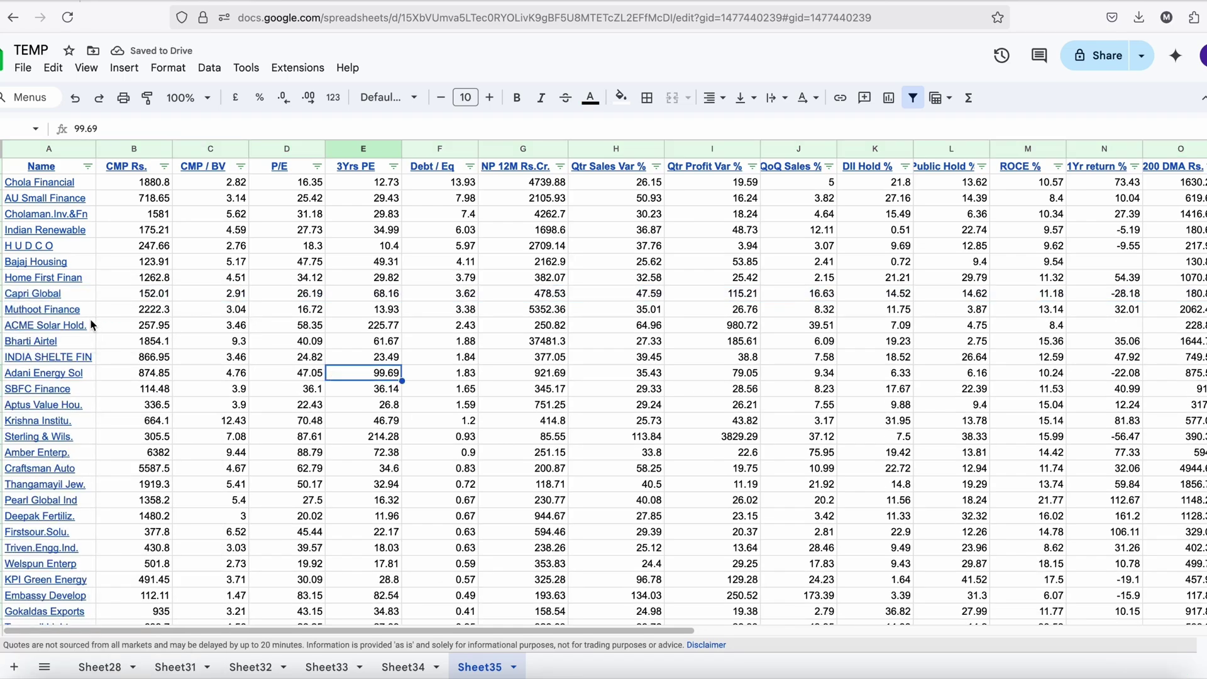
# - Delete the high-debt ACME Solar Hold. and Bharti Airtel rows
pyautogui.click(88, 325)
pyautogui.click(1, 325)
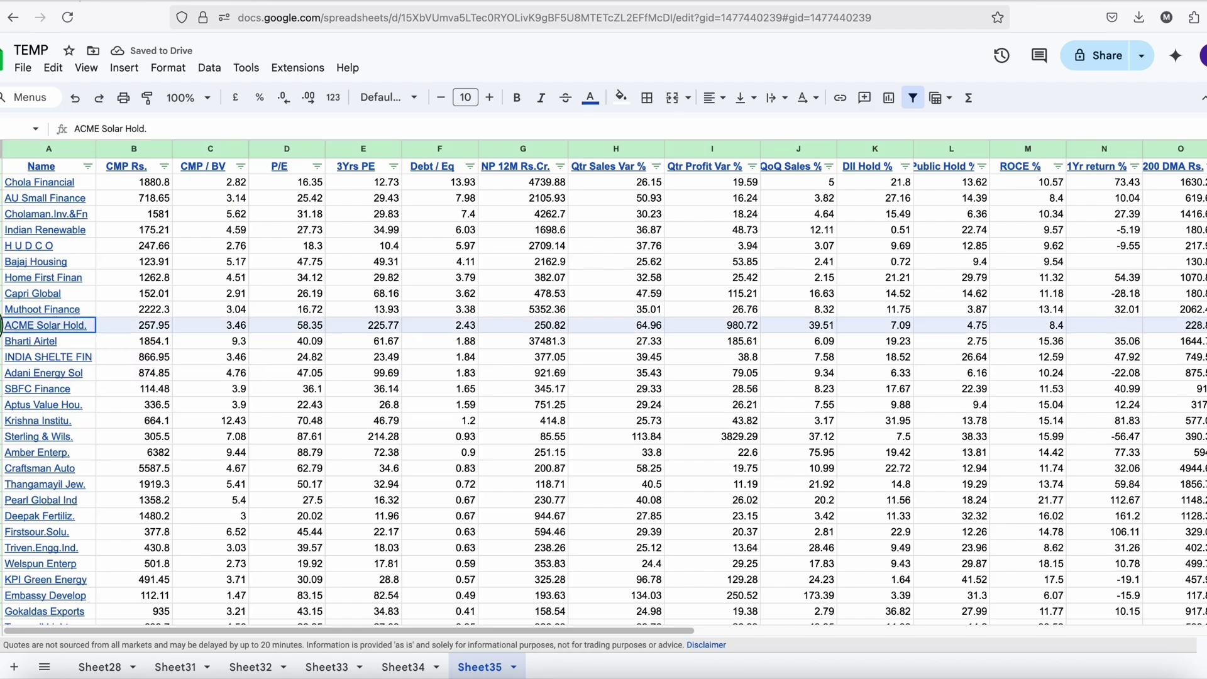
pyautogui.rightClick(1, 325)
pyautogui.click(34, 453)
pyautogui.rightClick(4, 327)
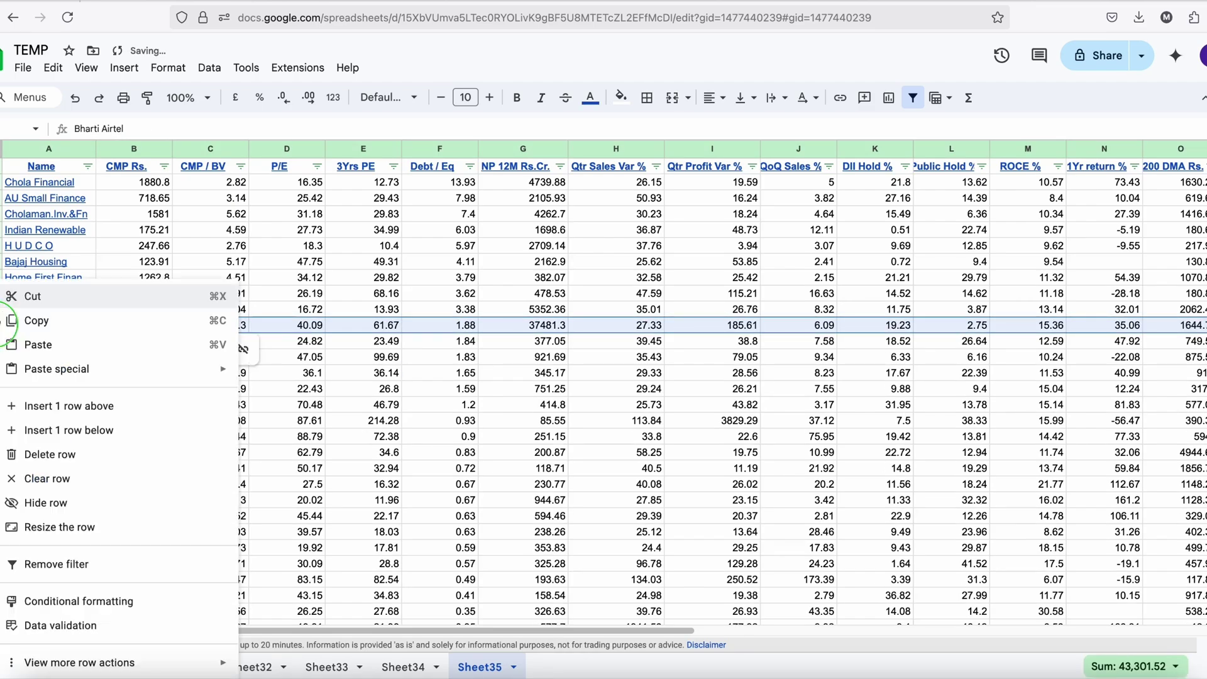
pyautogui.click(60, 447)
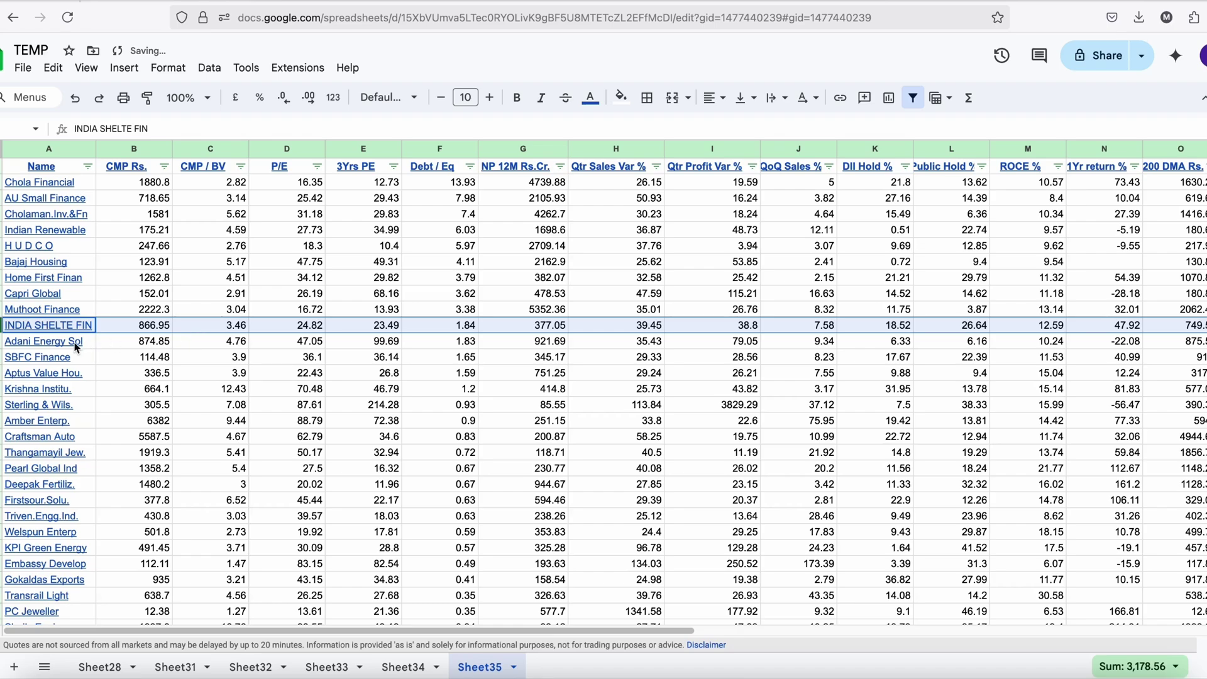
# - Delete the Adani Energy Sol row
pyautogui.click(2, 341)
pyautogui.rightClick(2, 340)
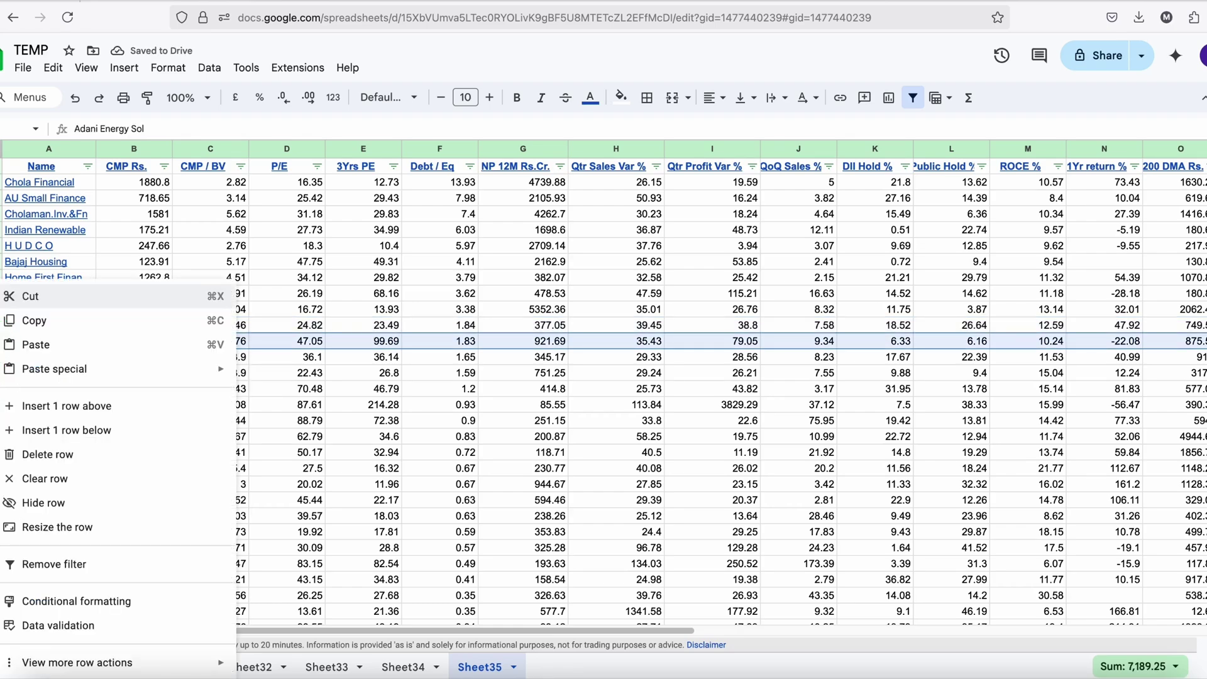
pyautogui.click(45, 454)
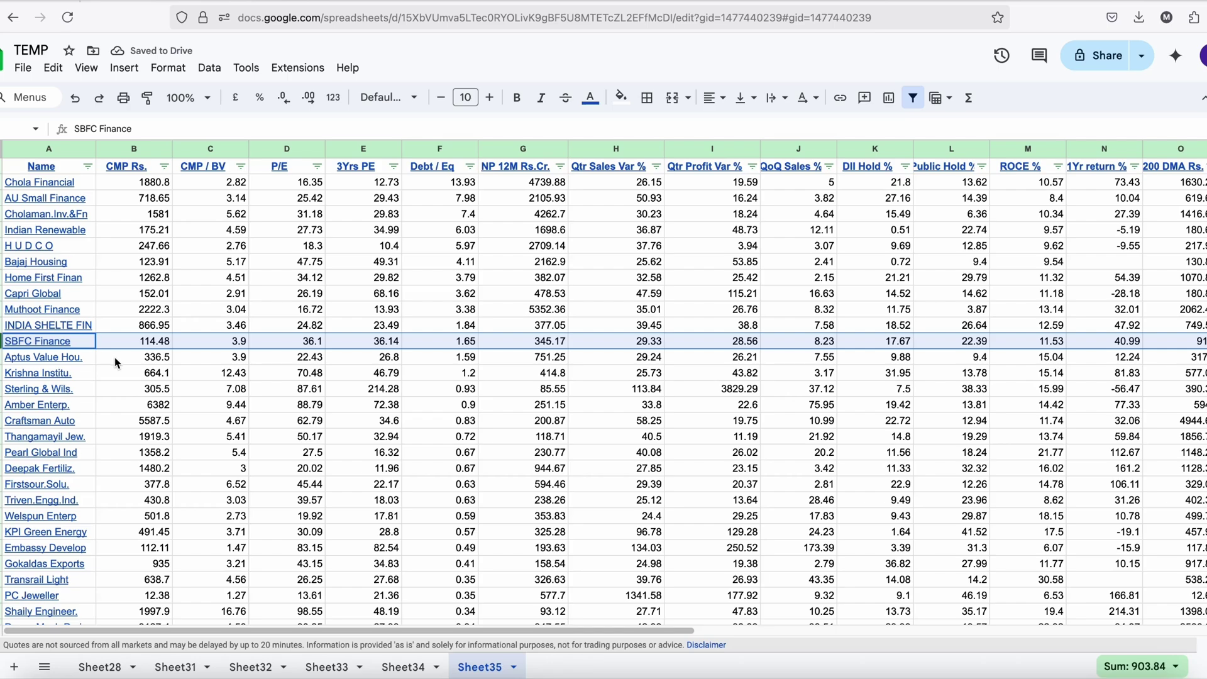
# - Delete the high-debt Krishna Institu. row below Aptus Value Hou
pyautogui.click(2, 373)
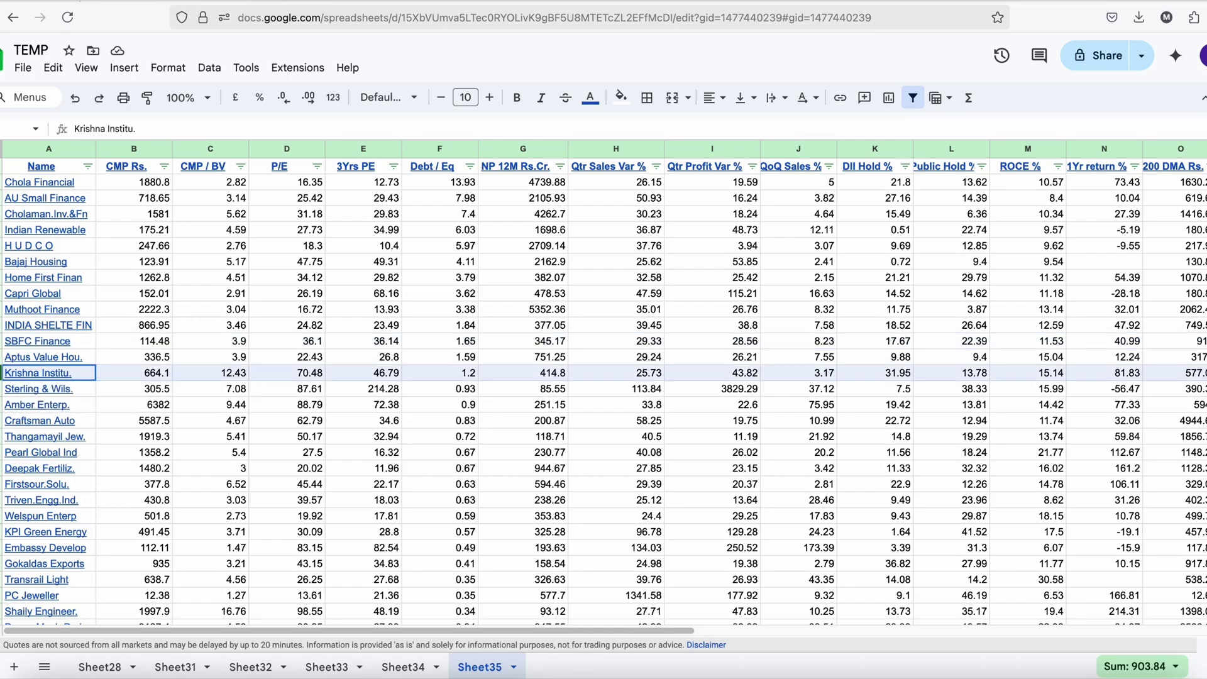
pyautogui.rightClick(1, 373)
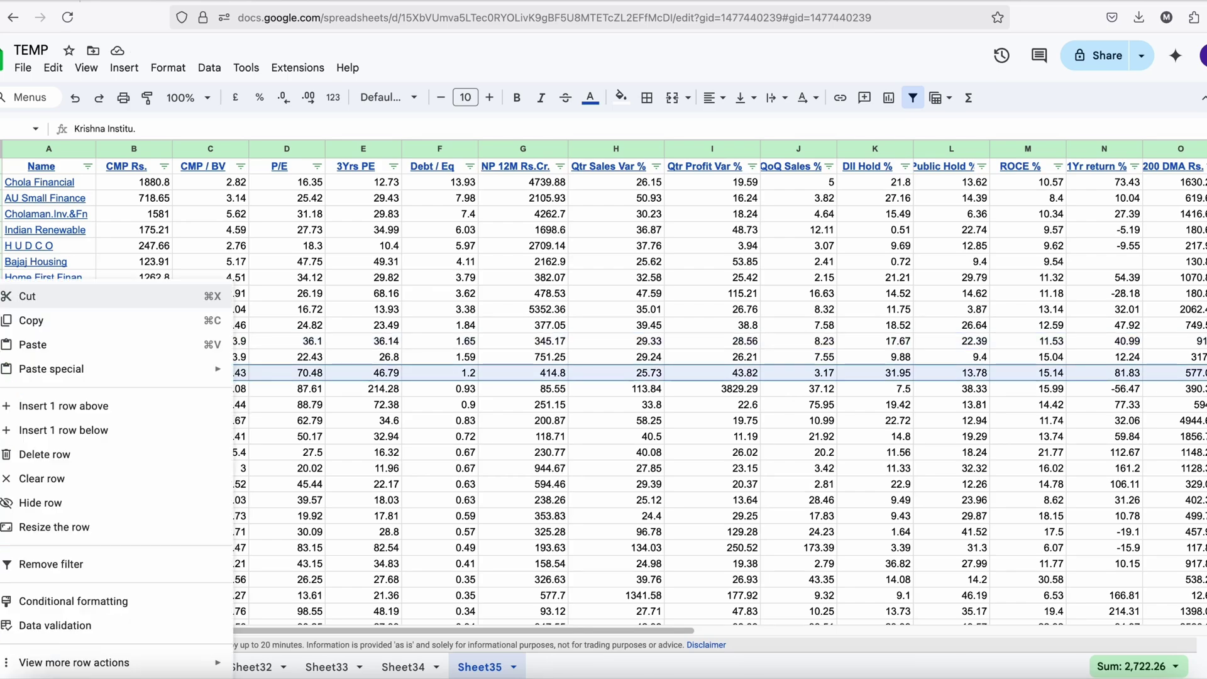
pyautogui.click(44, 453)
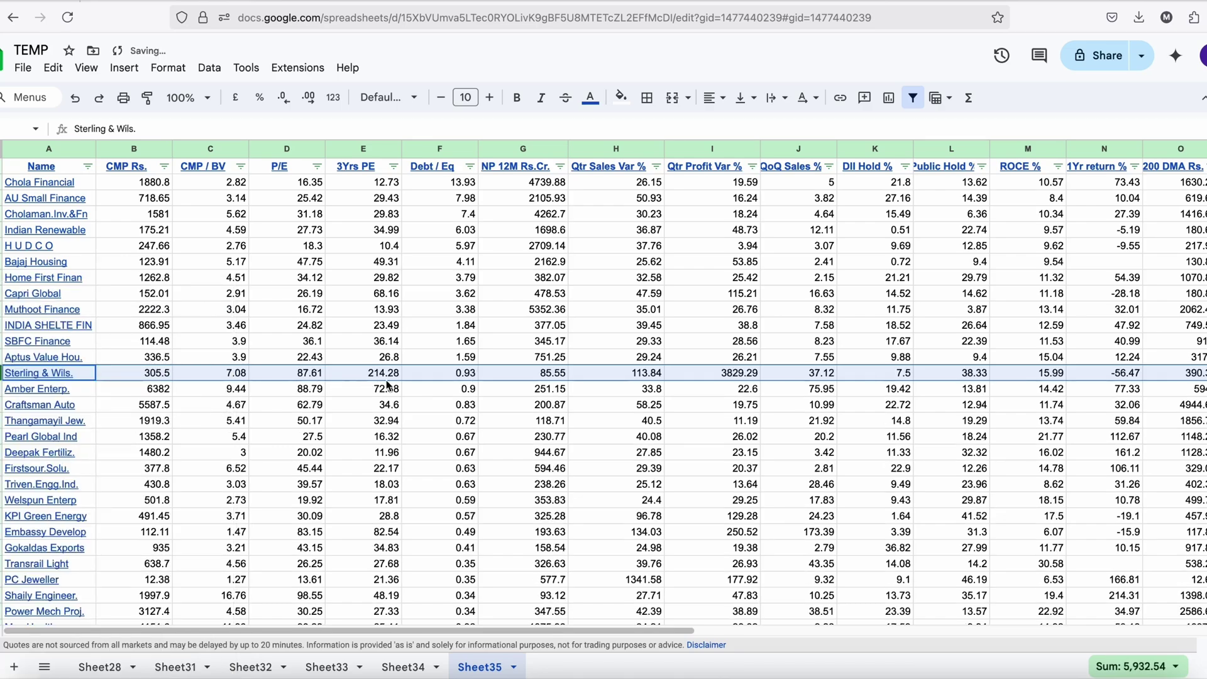
pyautogui.click(427, 374)
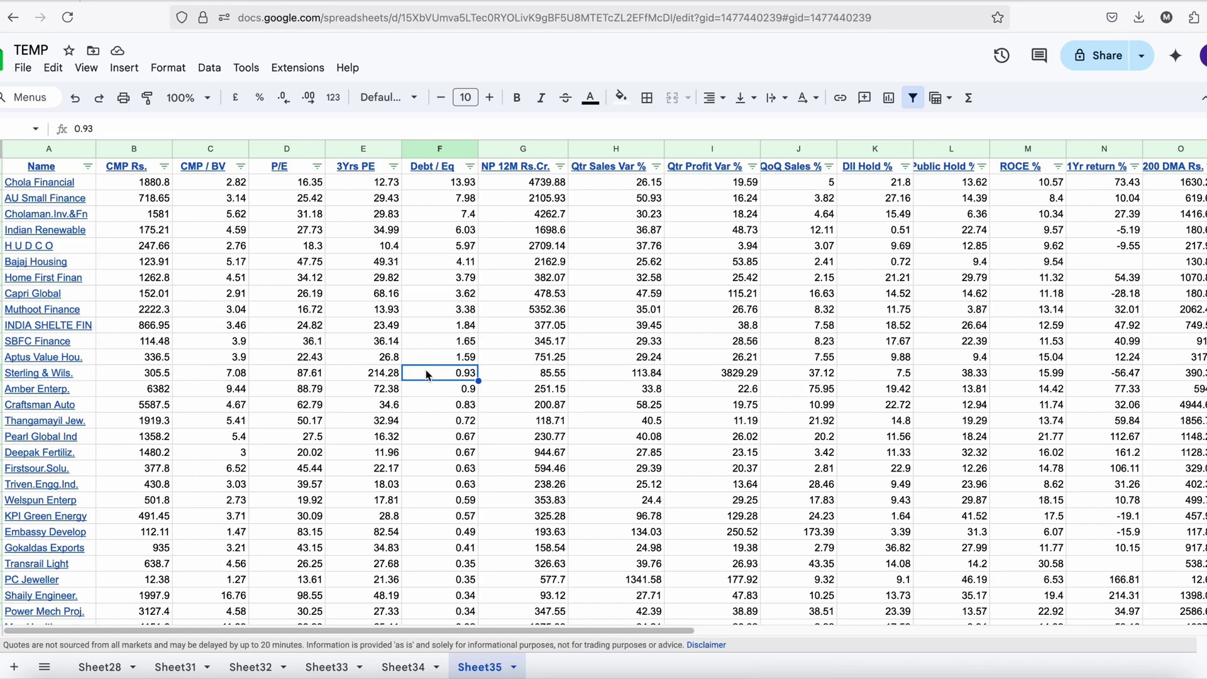
# - Sort the table by Public Hold % from Z to A
pyautogui.click(520, 184)
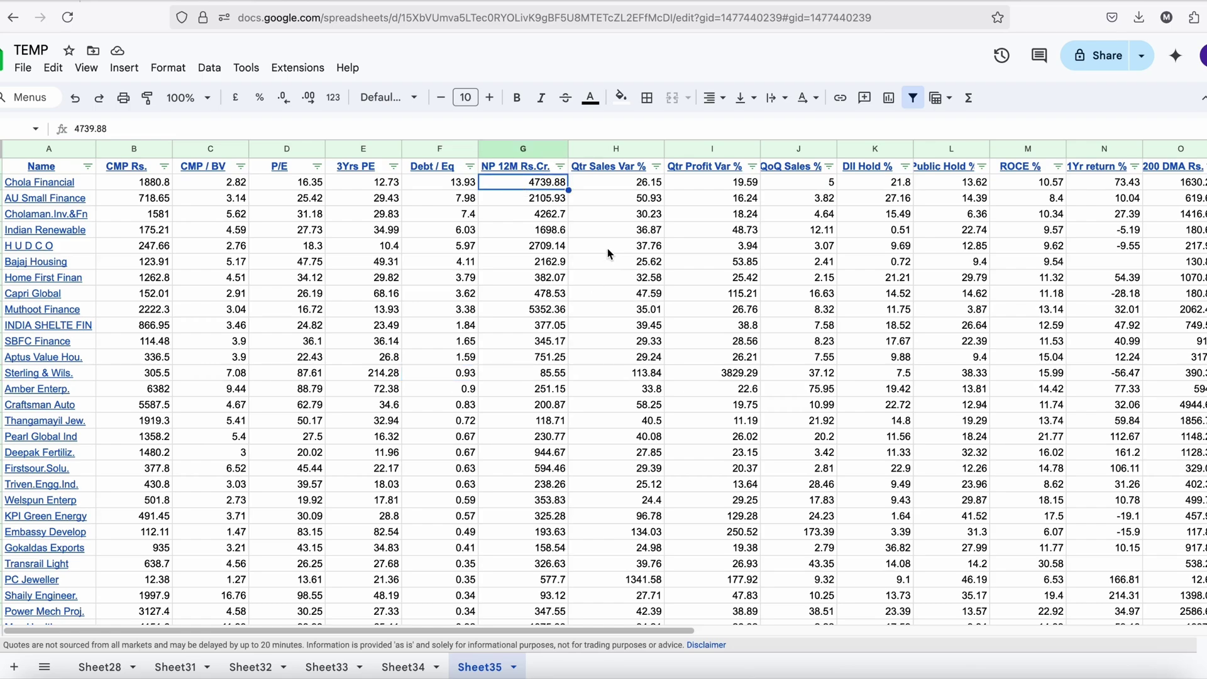
pyautogui.click(980, 168)
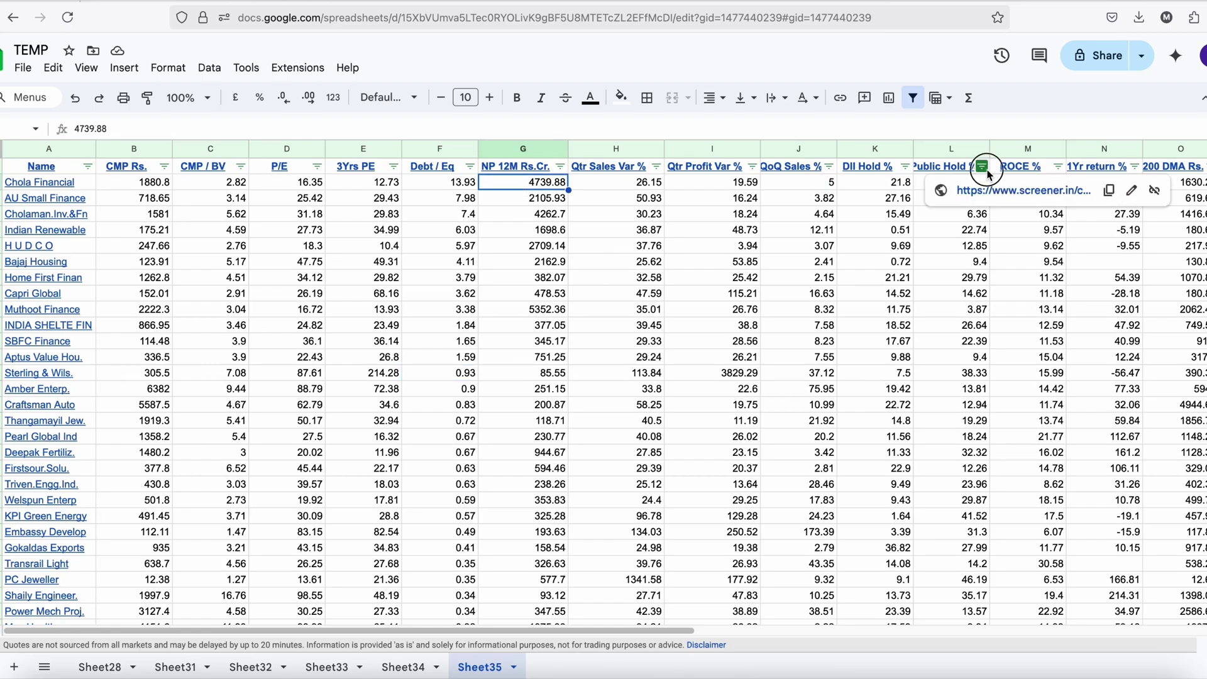
pyautogui.click(903, 216)
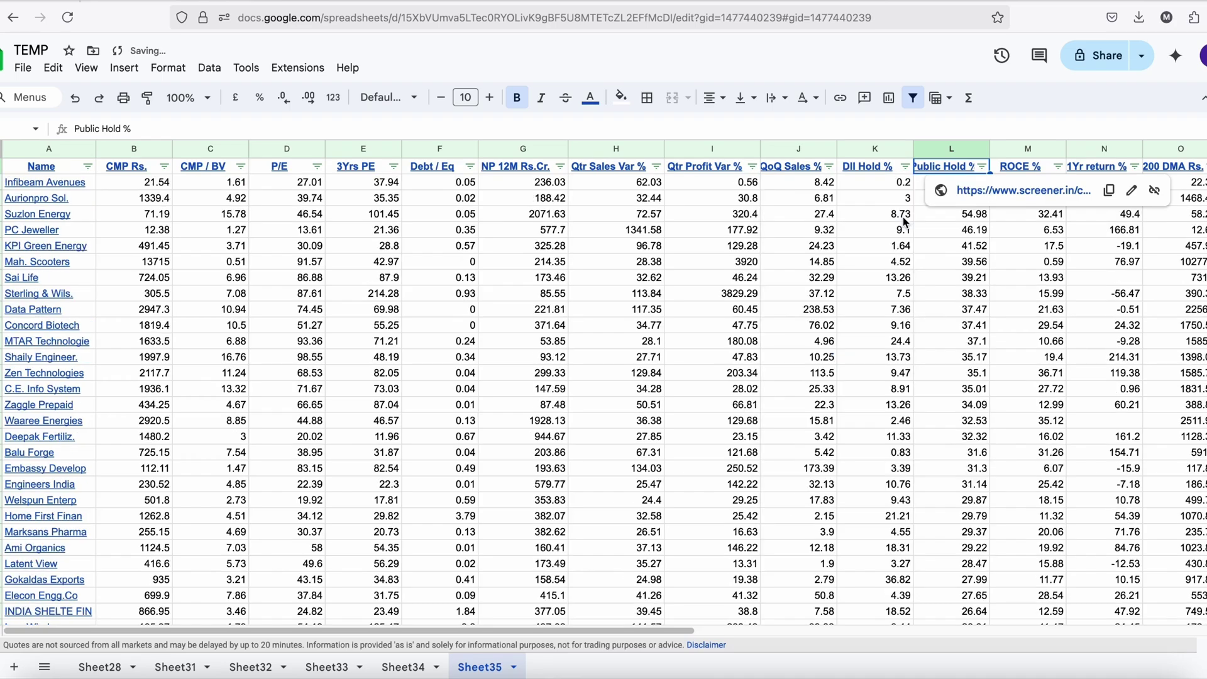
pyautogui.click(937, 265)
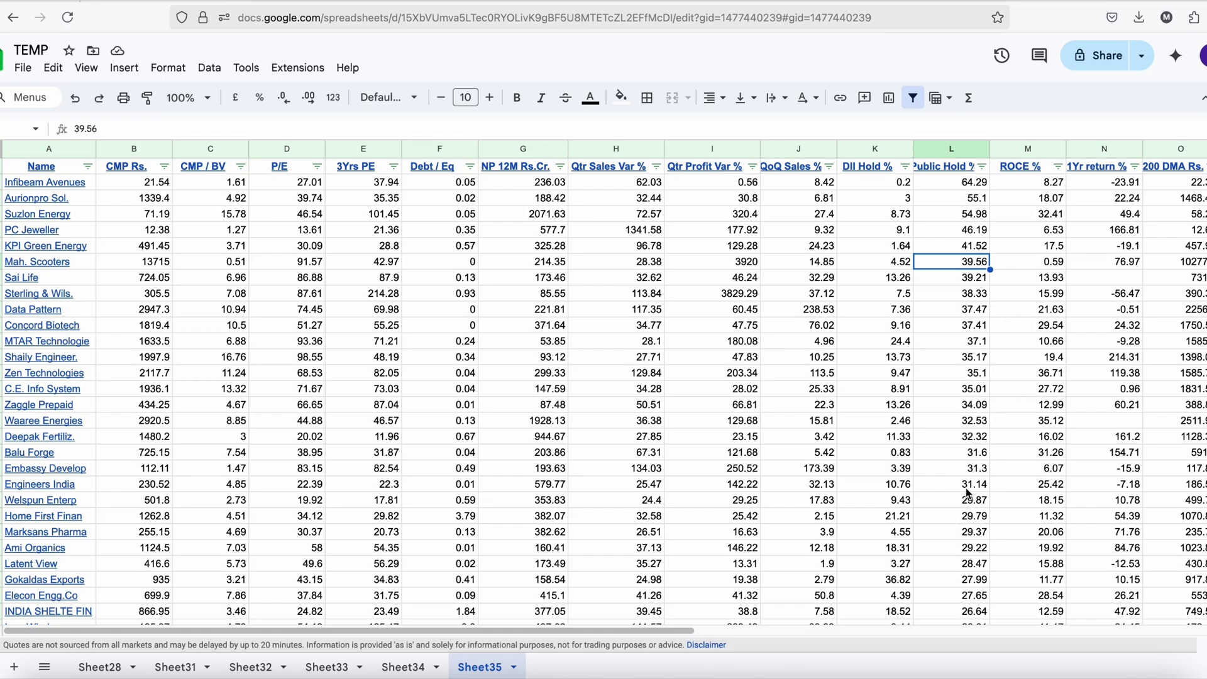
# - Compare the Public Hold % and DII Hold % values of the companies from Infibeam Avenues down to Engineers India
pyautogui.moveTo(967, 485); pyautogui.dragTo(967, 191)
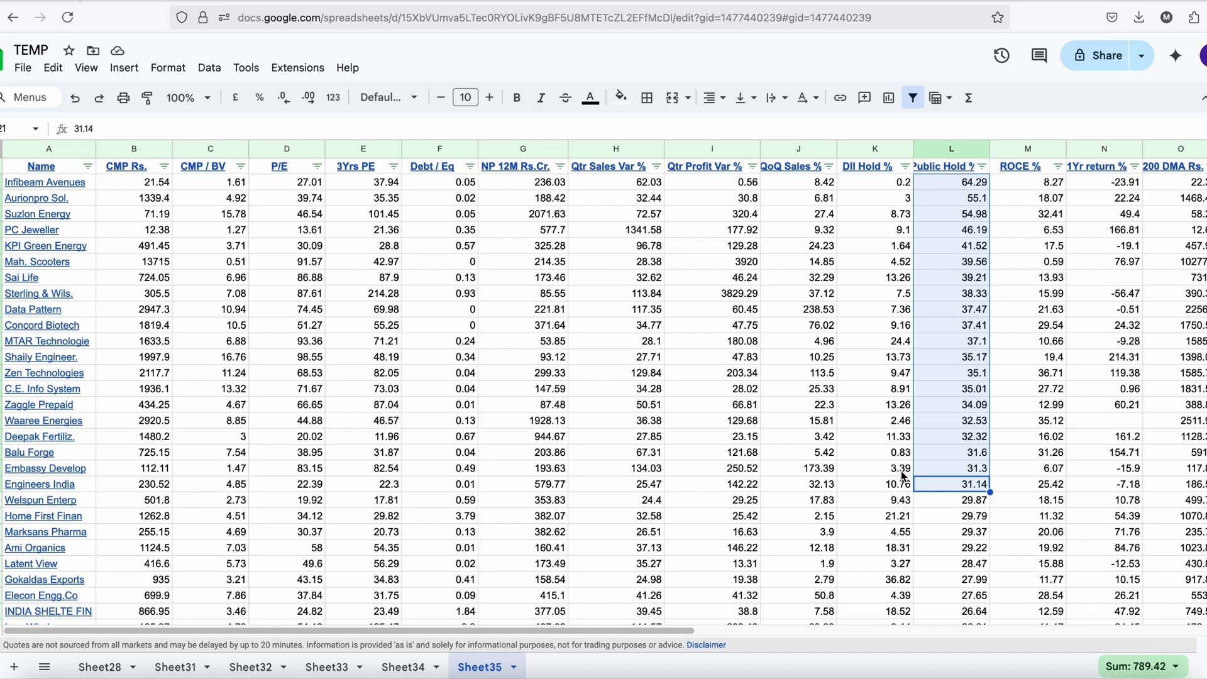
pyautogui.moveTo(903, 480); pyautogui.dragTo(883, 183)
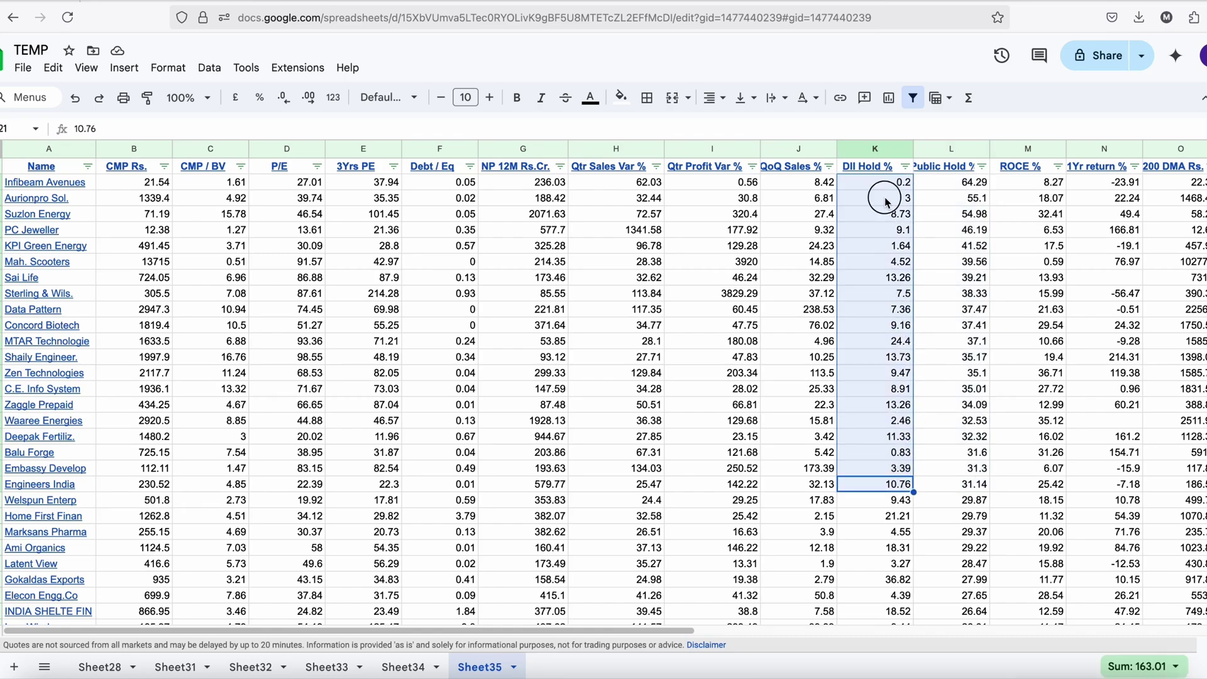
pyautogui.click(871, 198)
# - Delete the six rows with the highest Public Hold %, from Infibeam Avenues through Mah. Scooters
pyautogui.moveTo(2, 182); pyautogui.dragTo(3, 260)
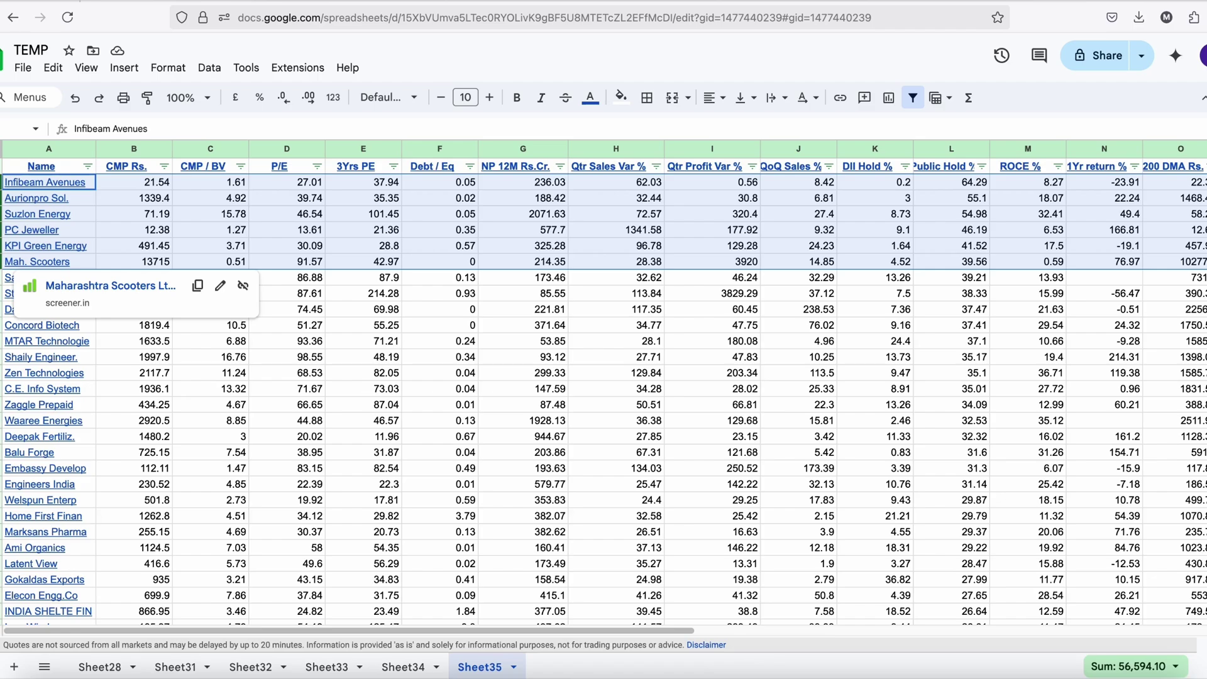
pyautogui.rightClick(6, 261)
pyautogui.click(75, 437)
pyautogui.click(817, 187)
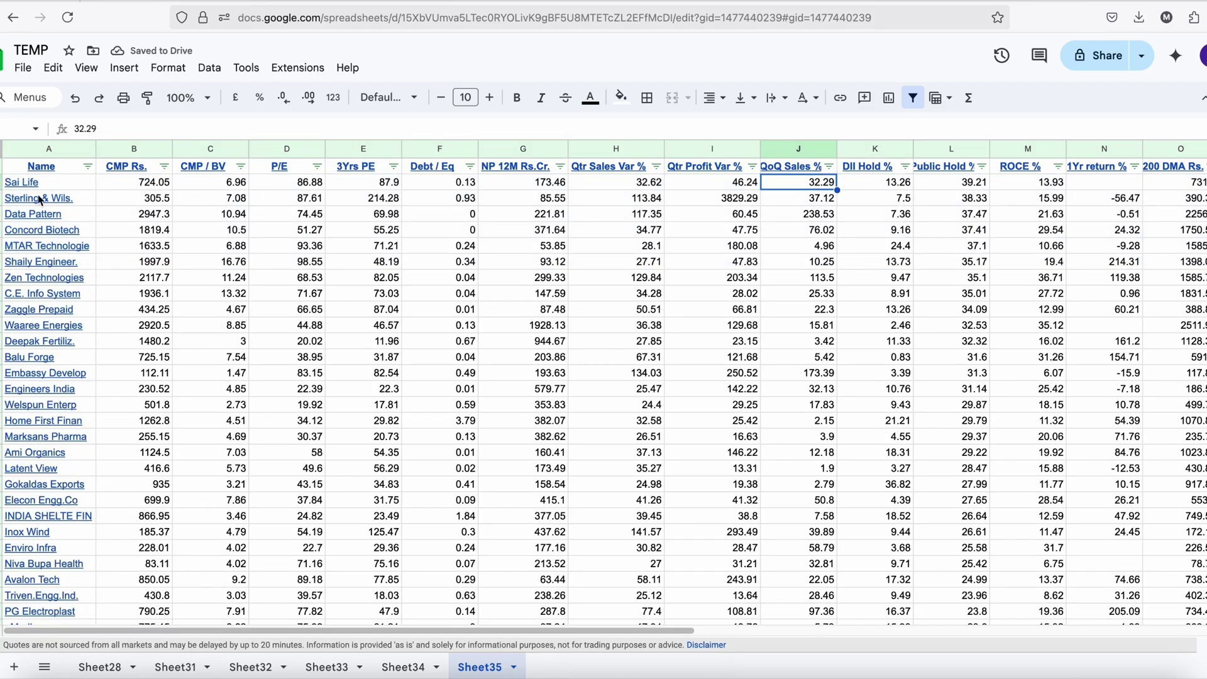
# - Delete the Sterling & Wils., Data Pattern and Concord Biotech rows, which combine high public and low DII holding
pyautogui.moveTo(3, 199)
pyautogui.moveTo(4, 198); pyautogui.dragTo(4, 231)
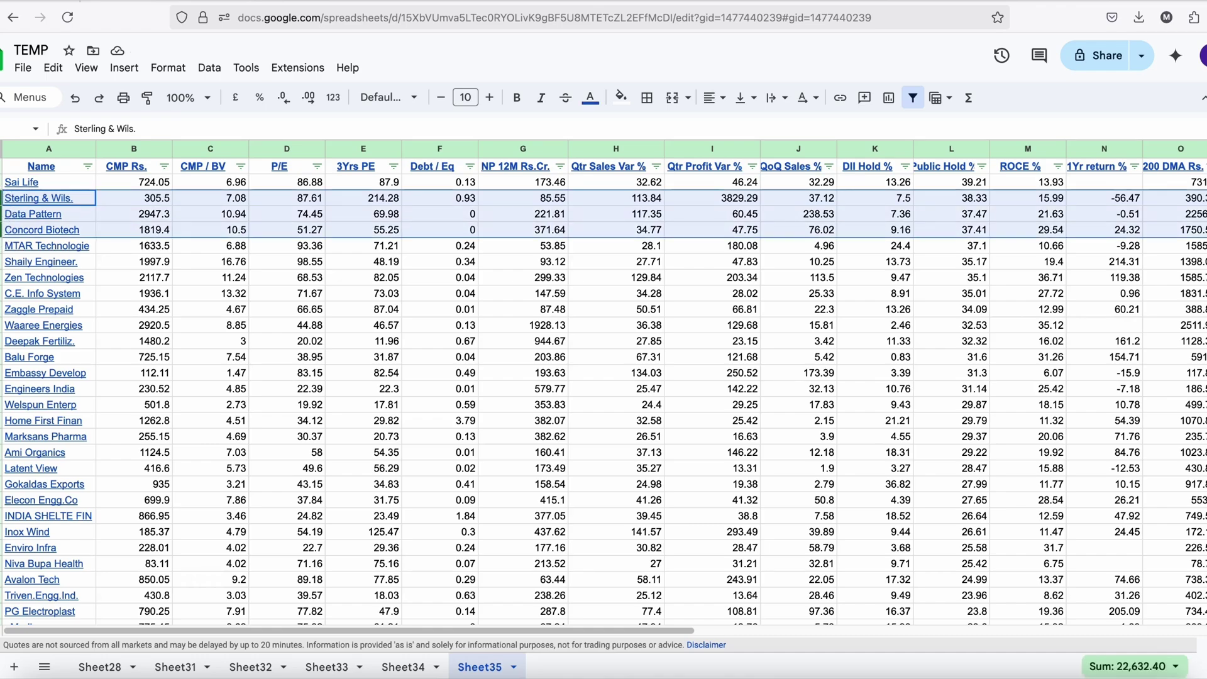
pyautogui.rightClick(3, 232)
pyautogui.click(60, 405)
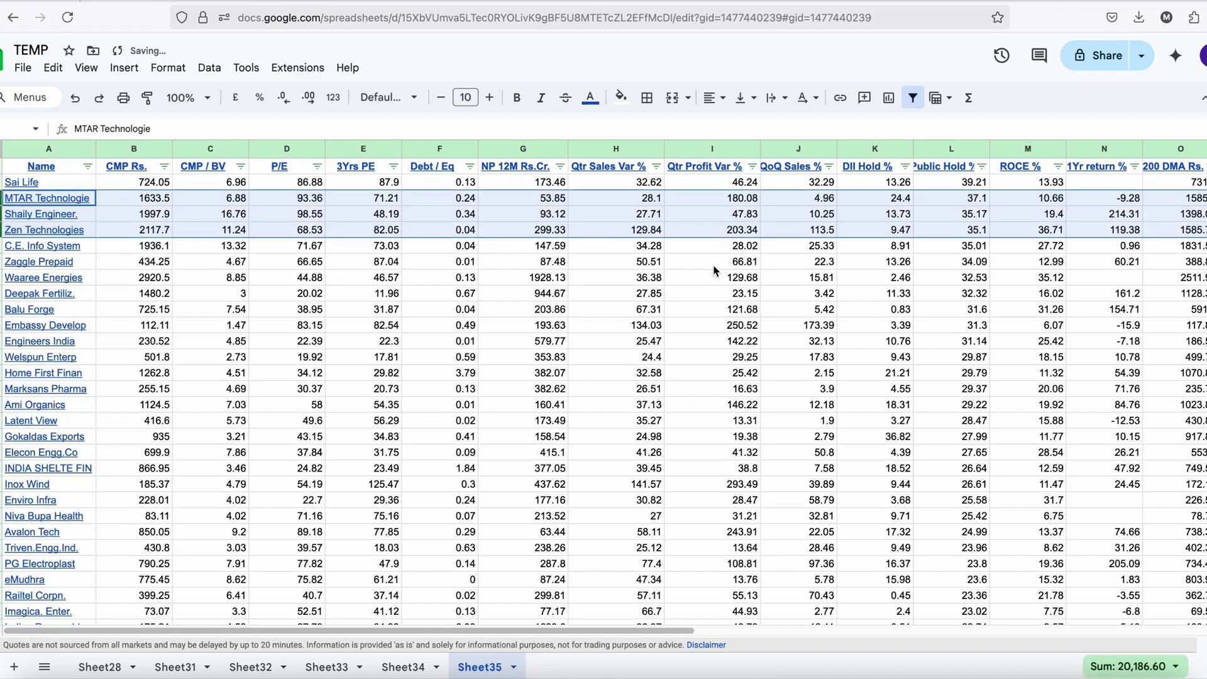
pyautogui.click(811, 230)
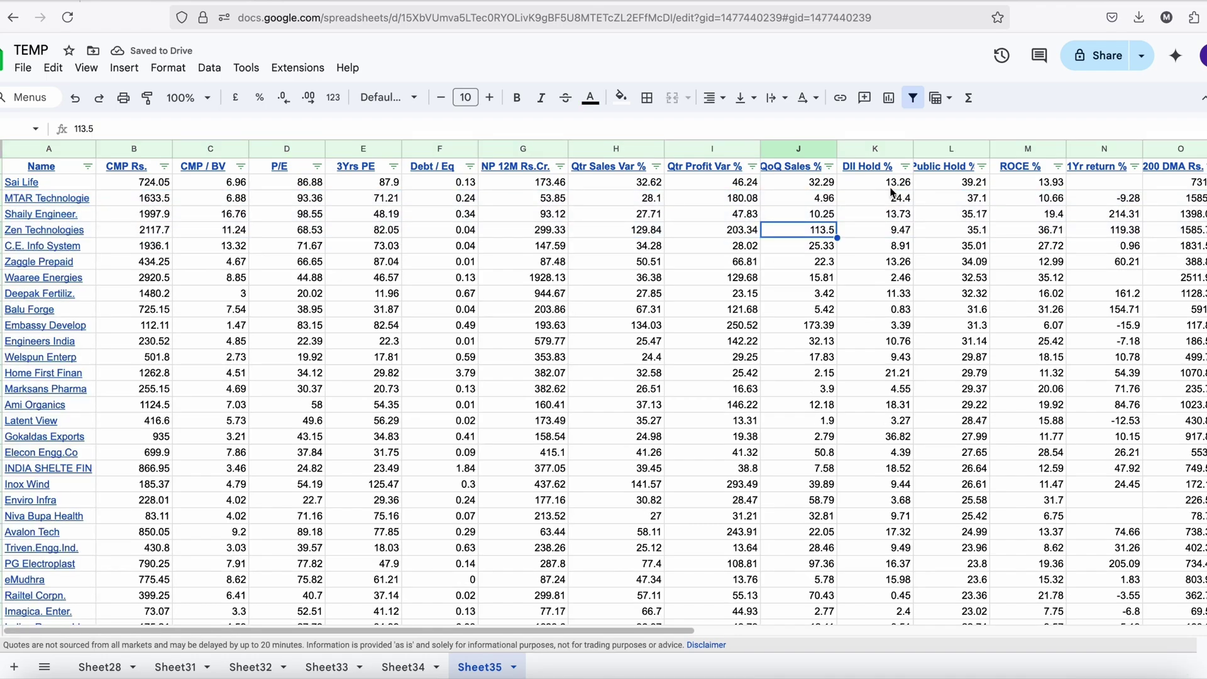
# - Delete the Zen Technologies, C.E. Info System and Waaree Energies rows
pyautogui.click(4, 230)
pyautogui.moveTo(3, 232); pyautogui.dragTo(3, 246)
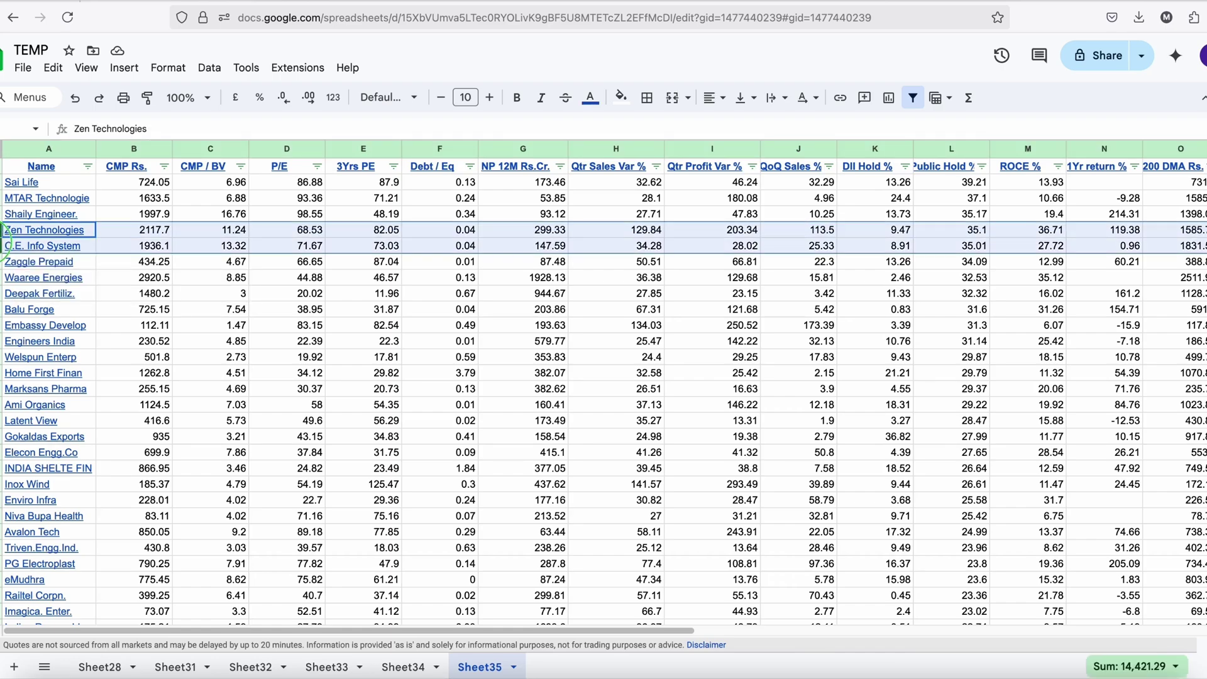
pyautogui.rightClick(4, 246)
pyautogui.click(51, 416)
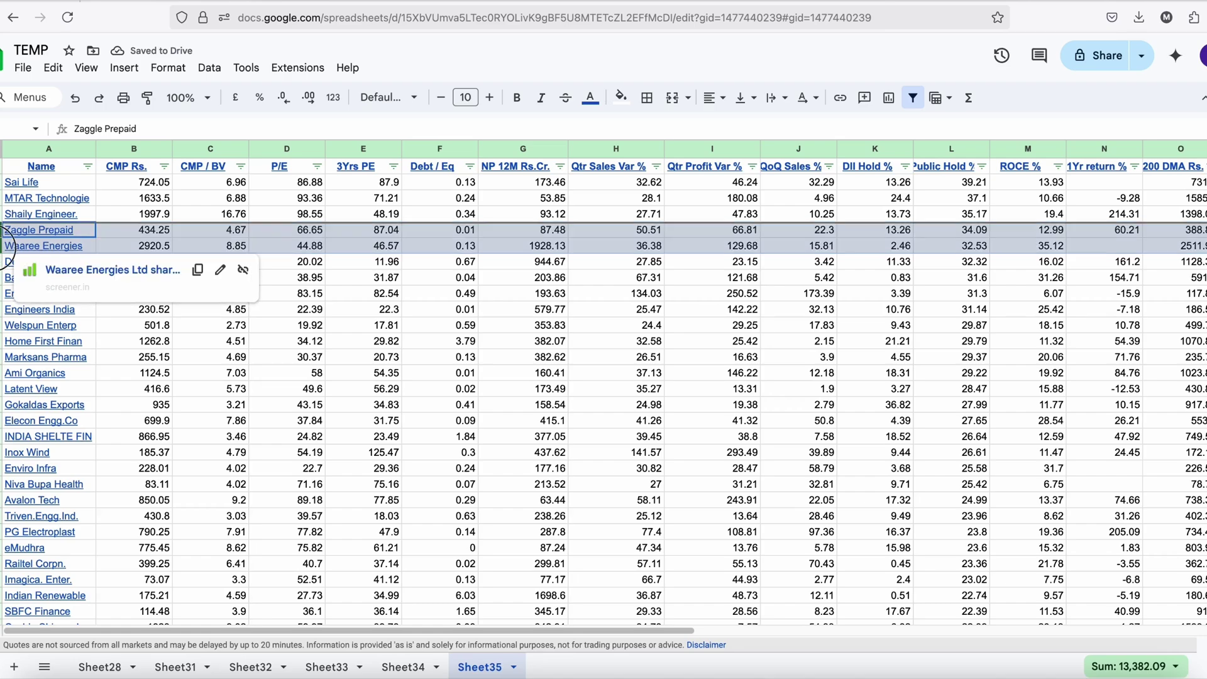
pyautogui.click(6, 244)
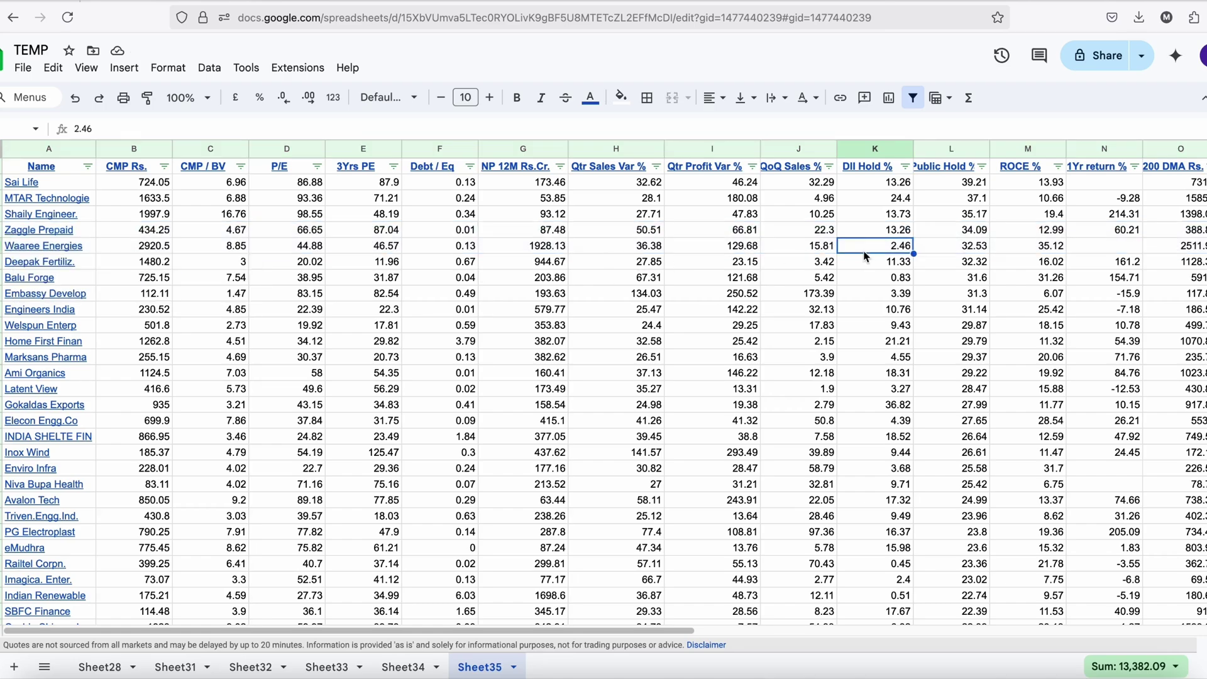
pyautogui.hotkey('shift', 'space')
pyautogui.hotkey('ctrl', 'alt', '-')
# - Delete the Balu Forge and Embassy Develop rows with low DII Hold %
pyautogui.click(881, 263)
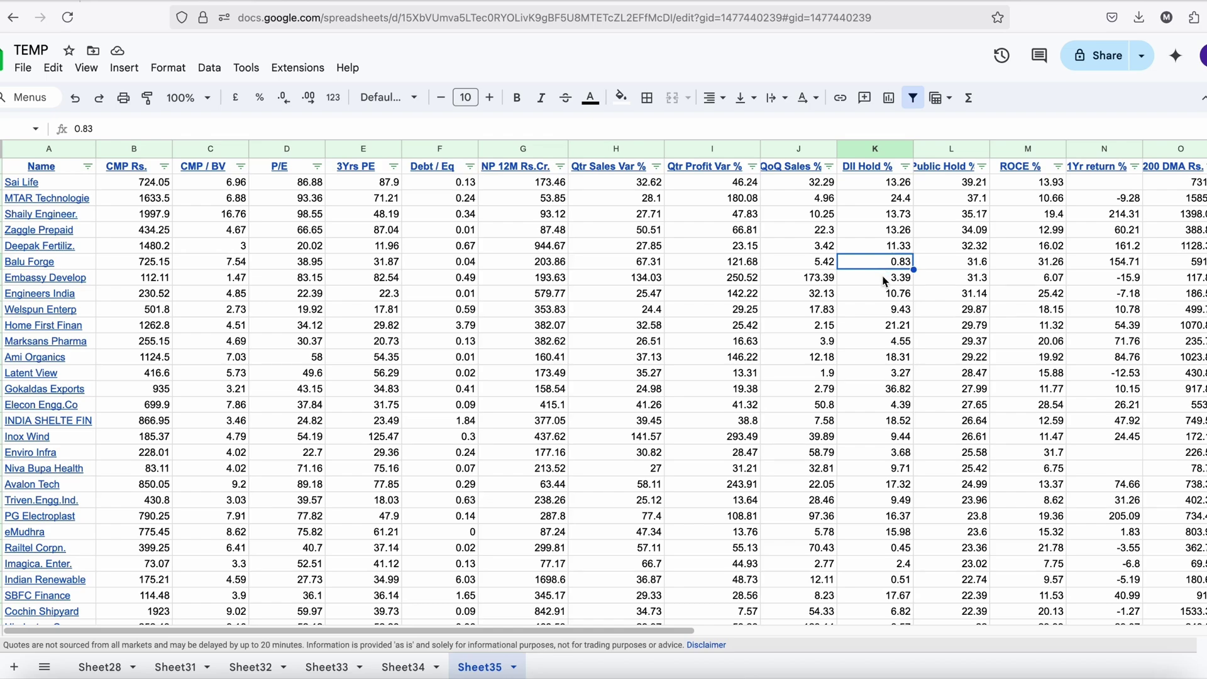
pyautogui.click(884, 281)
pyautogui.moveTo(3, 261); pyautogui.dragTo(4, 277)
pyautogui.rightClick(3, 271)
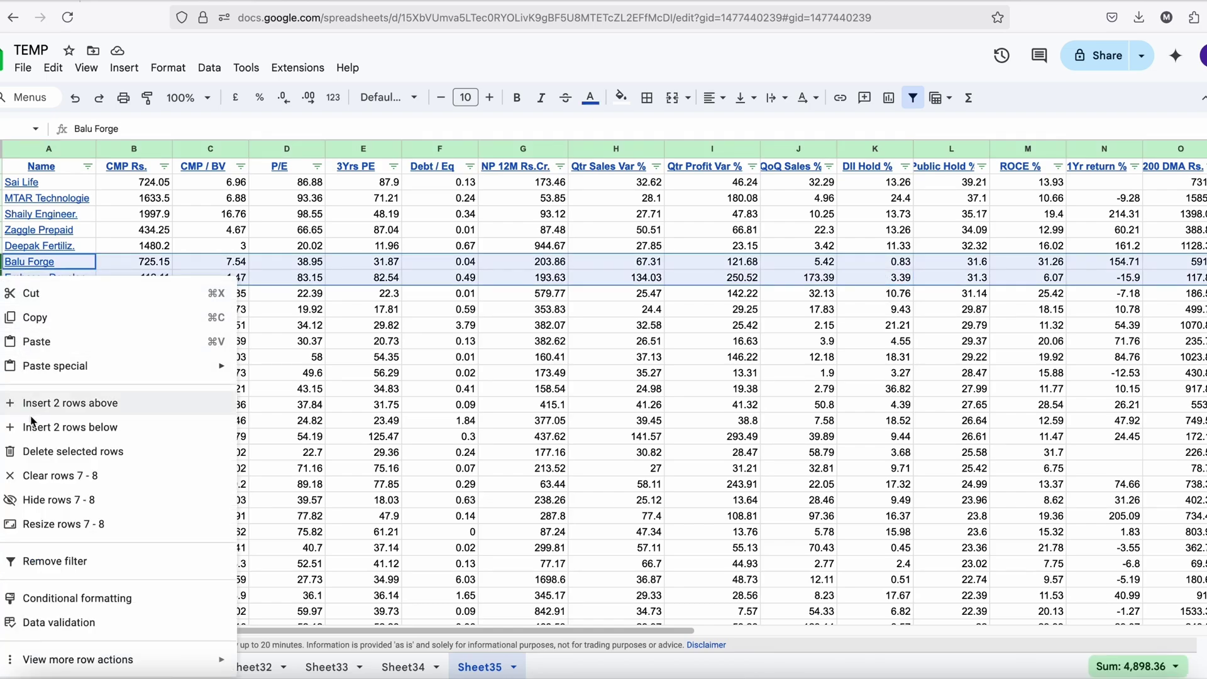
pyautogui.click(37, 450)
pyautogui.click(541, 388)
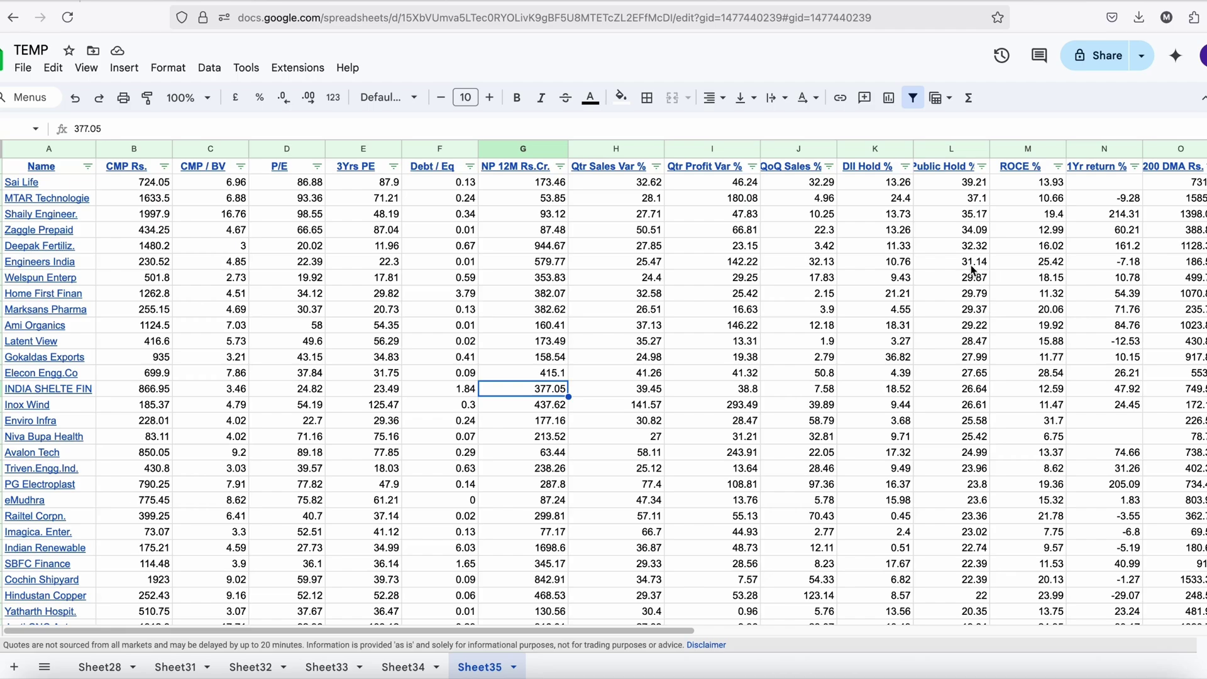
# - Check the DII Hold % of Sai Life through Engineers India and look over the remaining companies
pyautogui.moveTo(897, 182); pyautogui.dragTo(920, 254)
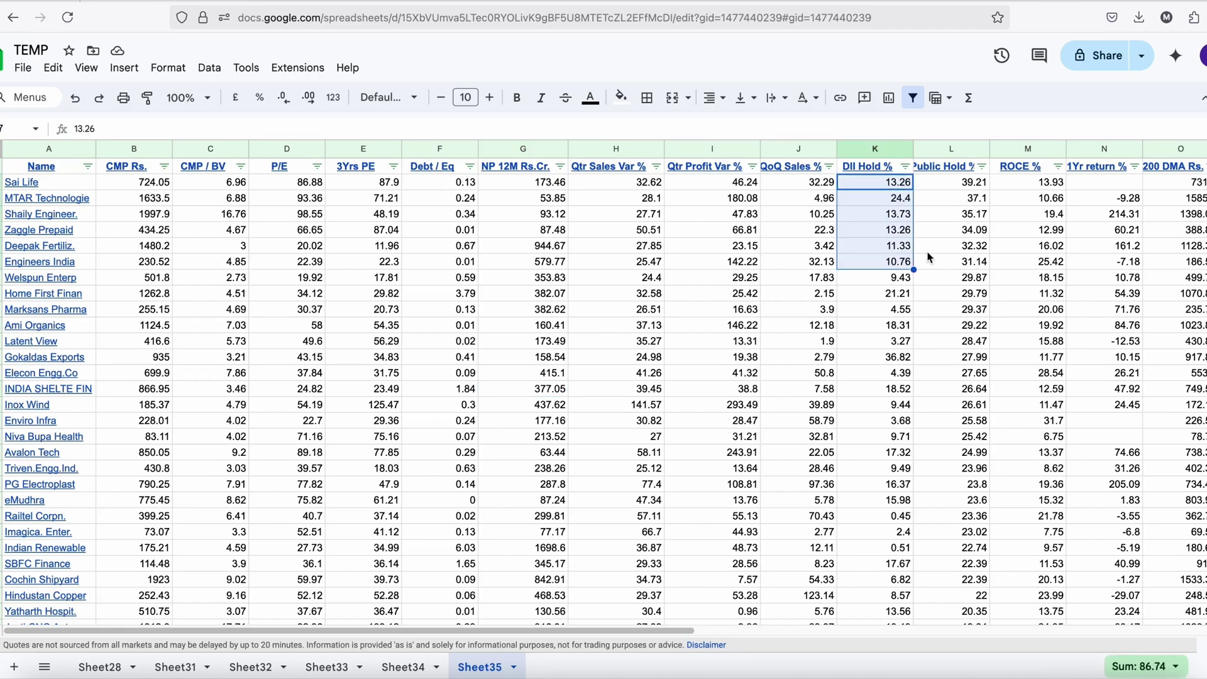
pyautogui.click(927, 252)
pyautogui.scroll(-9, 770, 341)
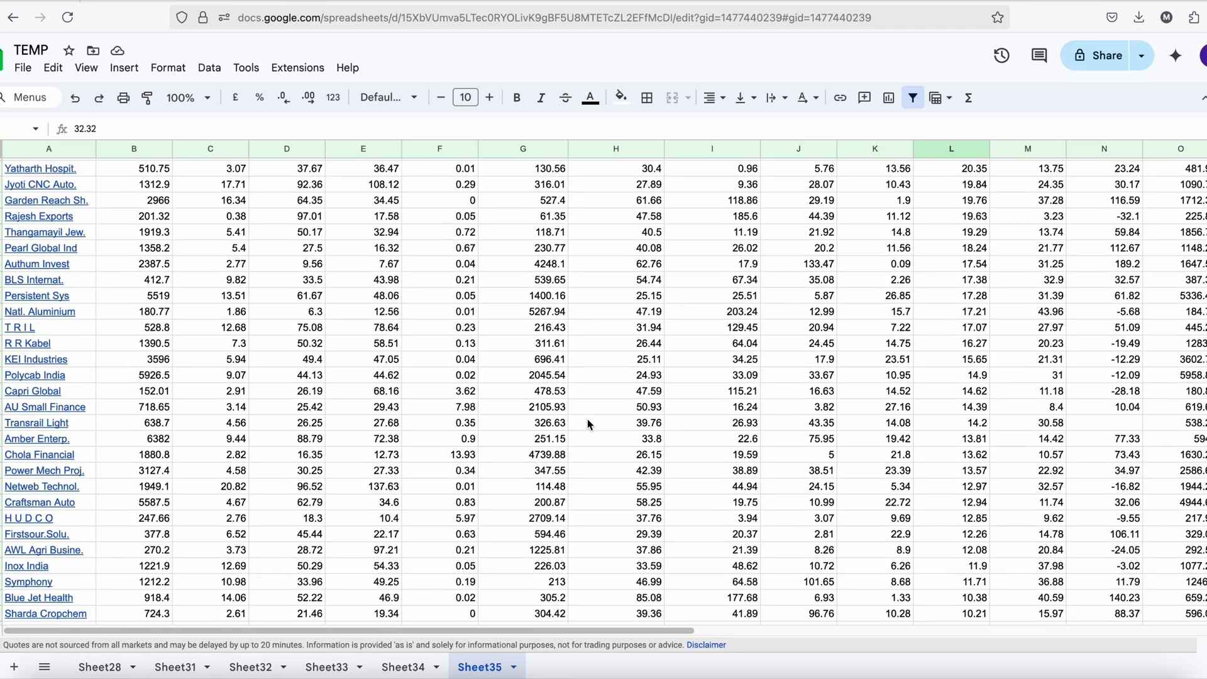
pyautogui.scroll(9, 587, 419)
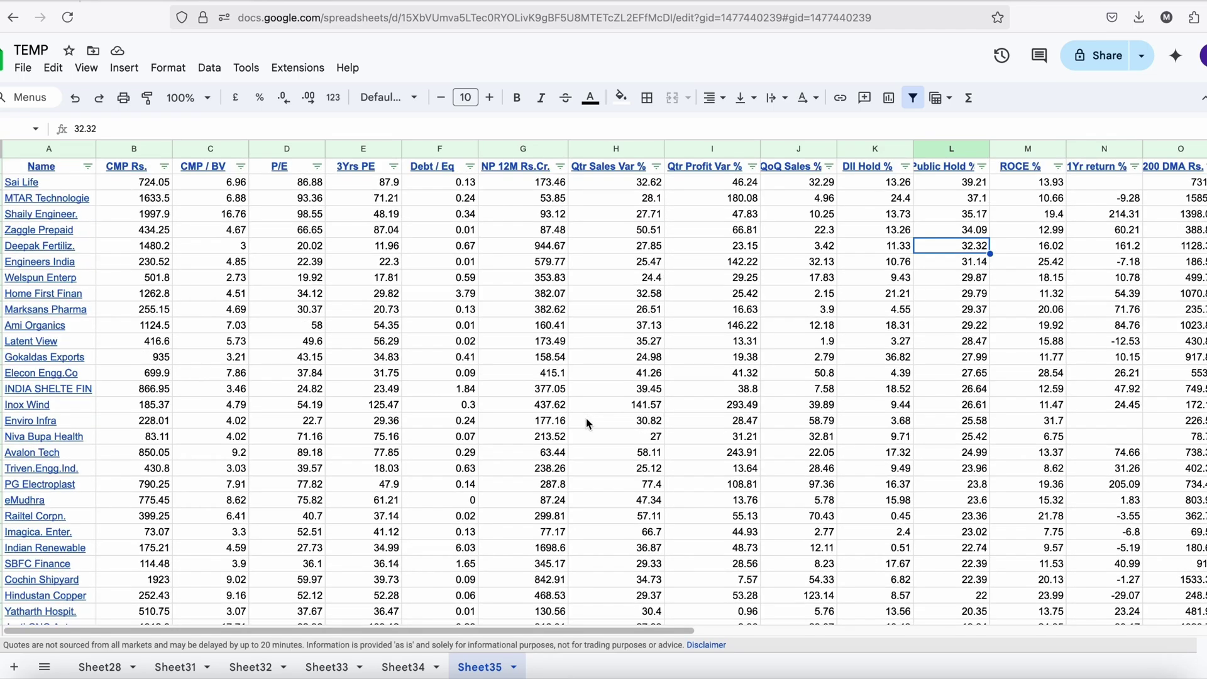
# - Sort the table by ROCE % from Z to A
pyautogui.click(1057, 167)
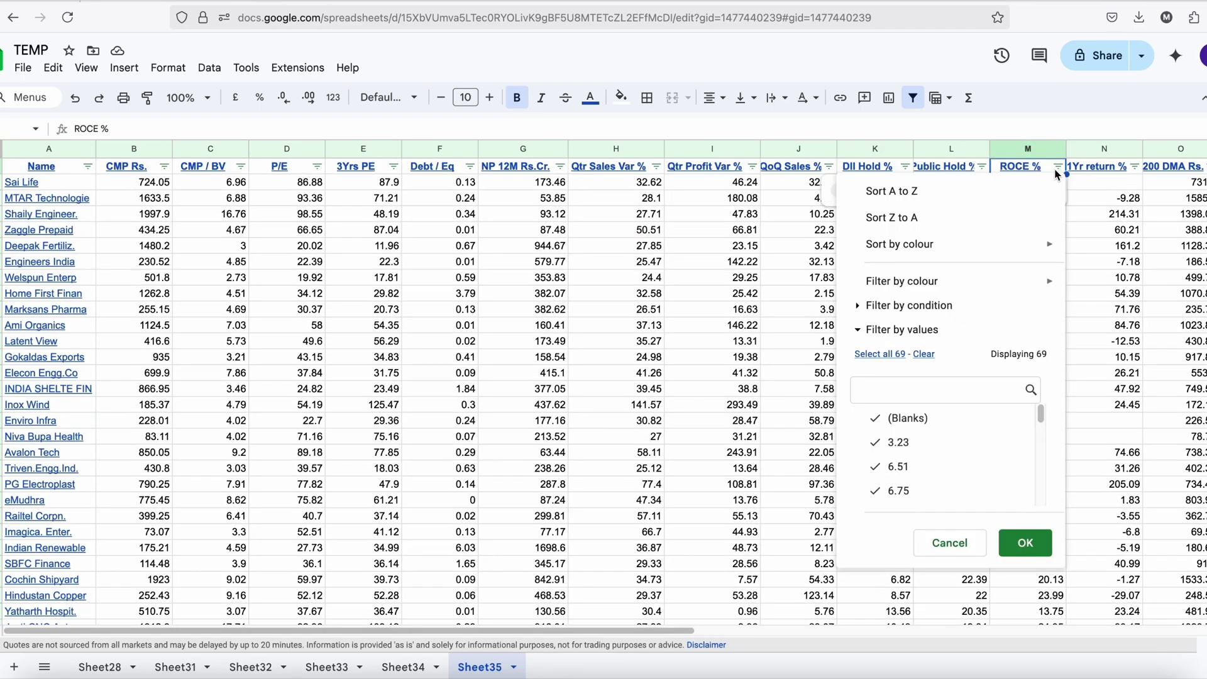
pyautogui.click(992, 217)
pyautogui.click(1072, 250)
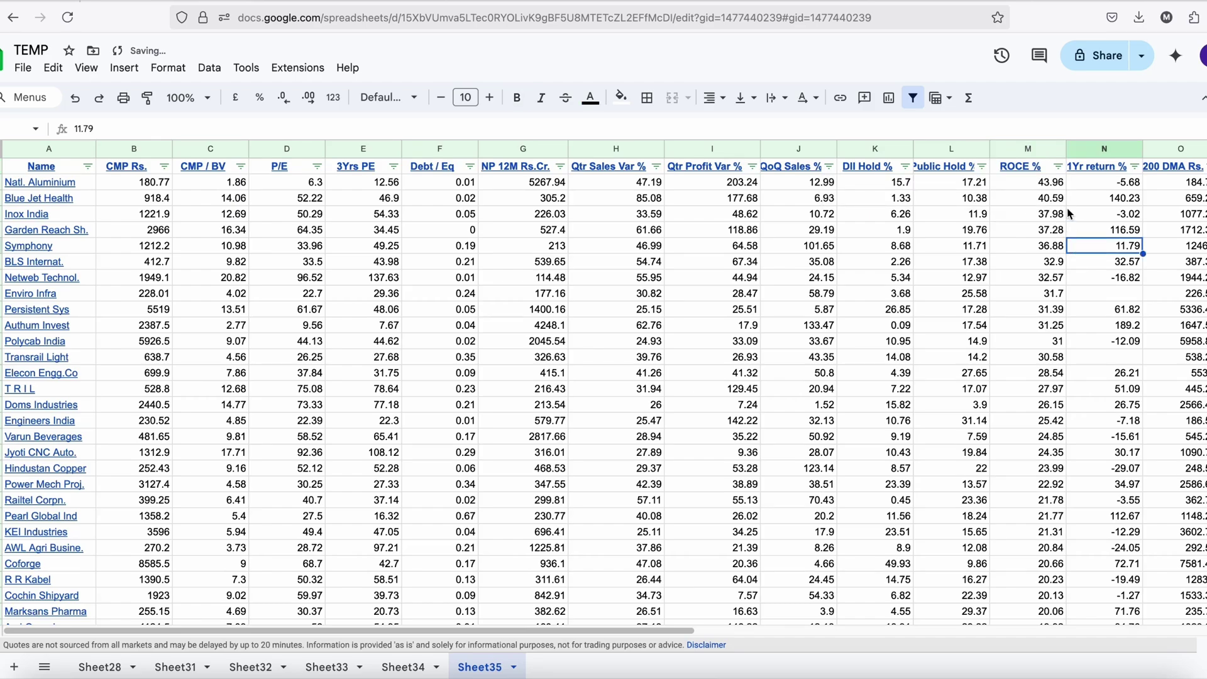
# - Sort the table by ROCE % from A to Z and check the values below 10, from Rajesh Exports to Aether Industri
pyautogui.click(1058, 165)
pyautogui.click(992, 201)
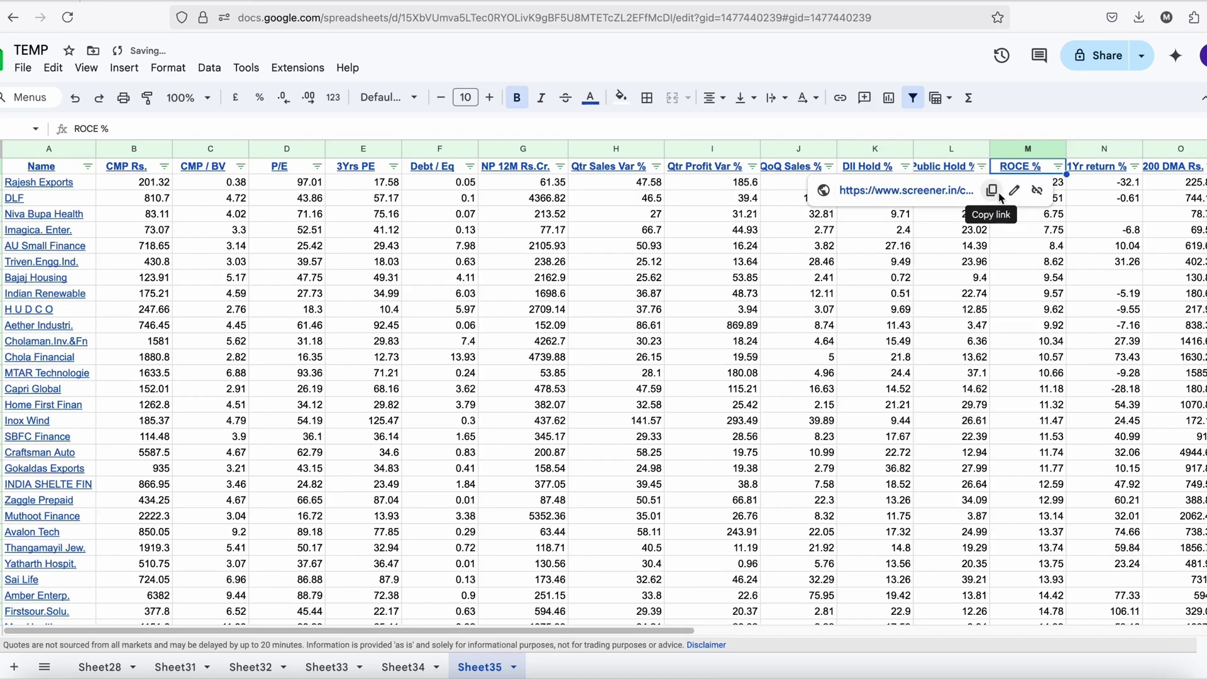
pyautogui.click(1088, 265)
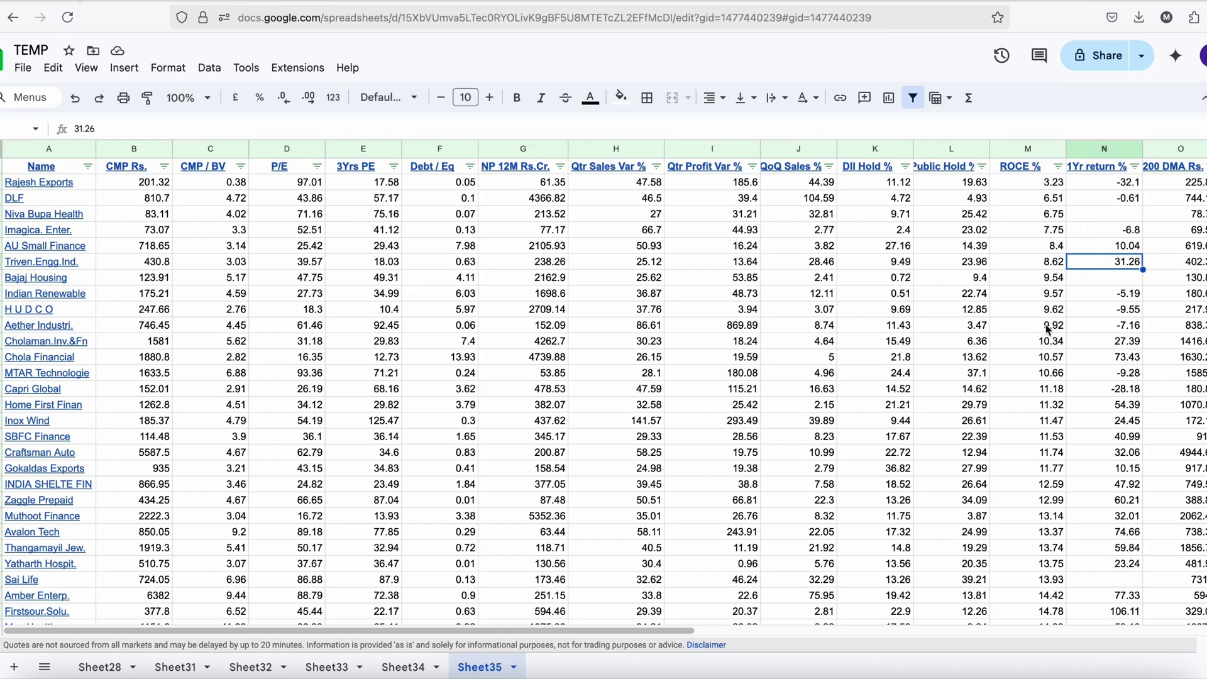
pyautogui.moveTo(1047, 328); pyautogui.dragTo(1043, 192)
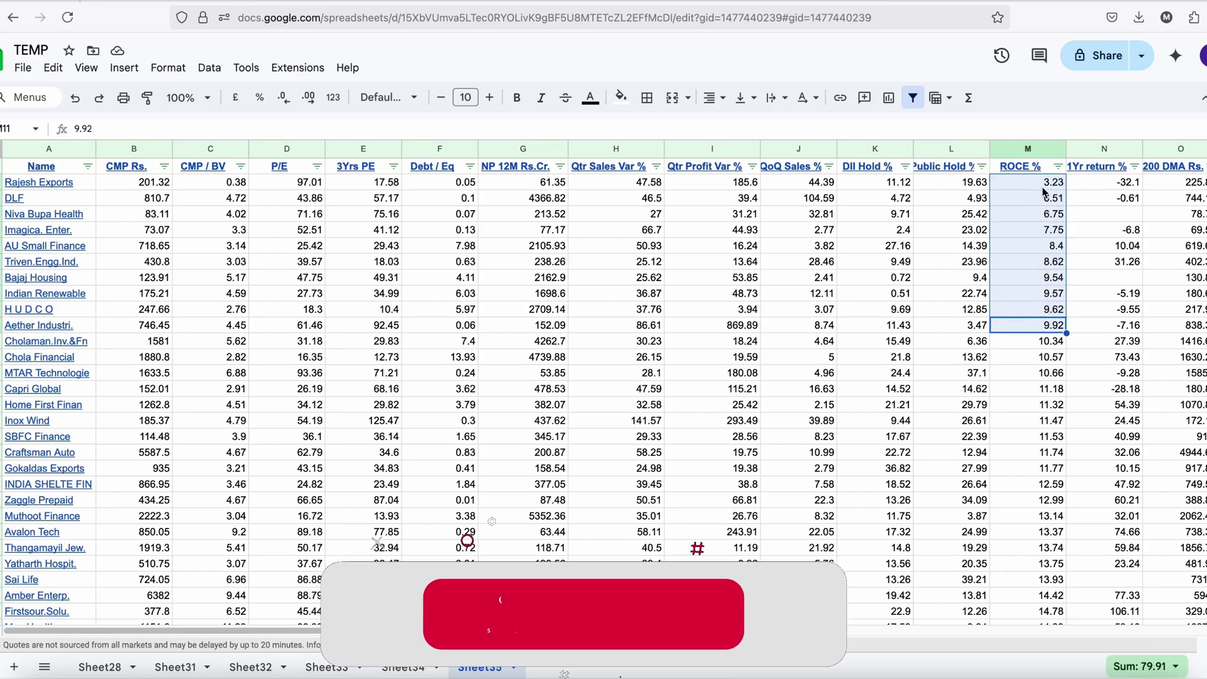
pyautogui.click(1034, 232)
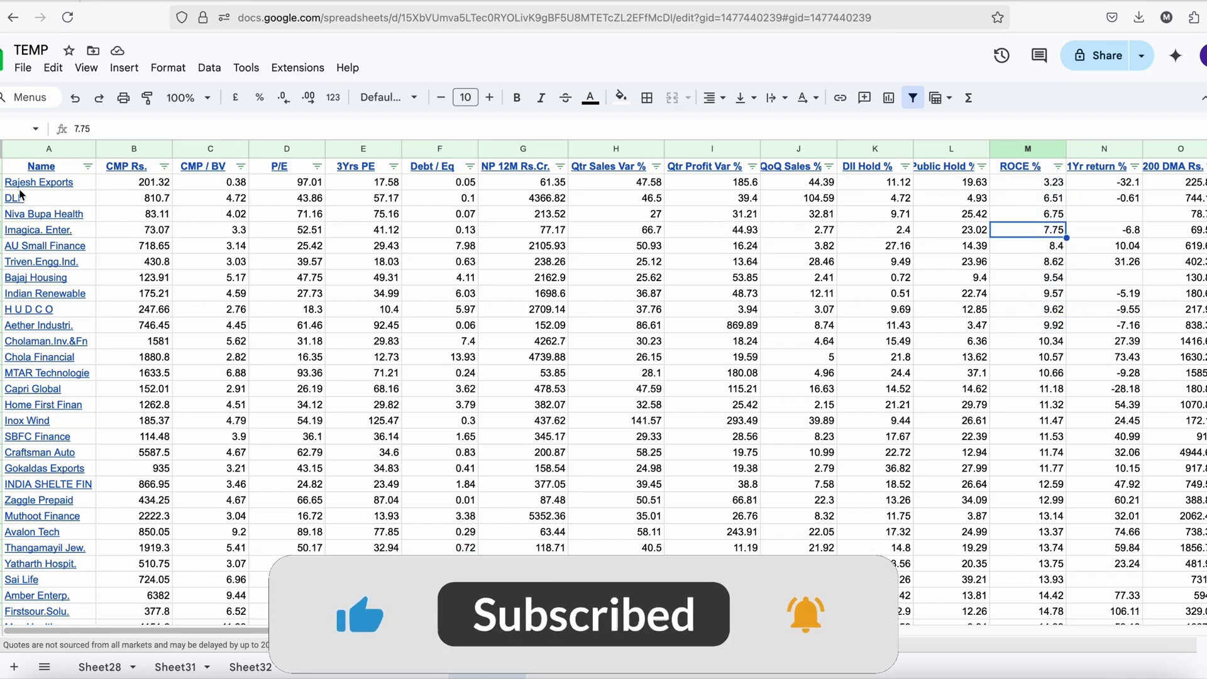
# - Delete the low-ROCE Rajesh Exports, DLF, Niva Bupa Health and Imagica. Enter. rows
pyautogui.rightClick(1, 182)
pyautogui.click(57, 355)
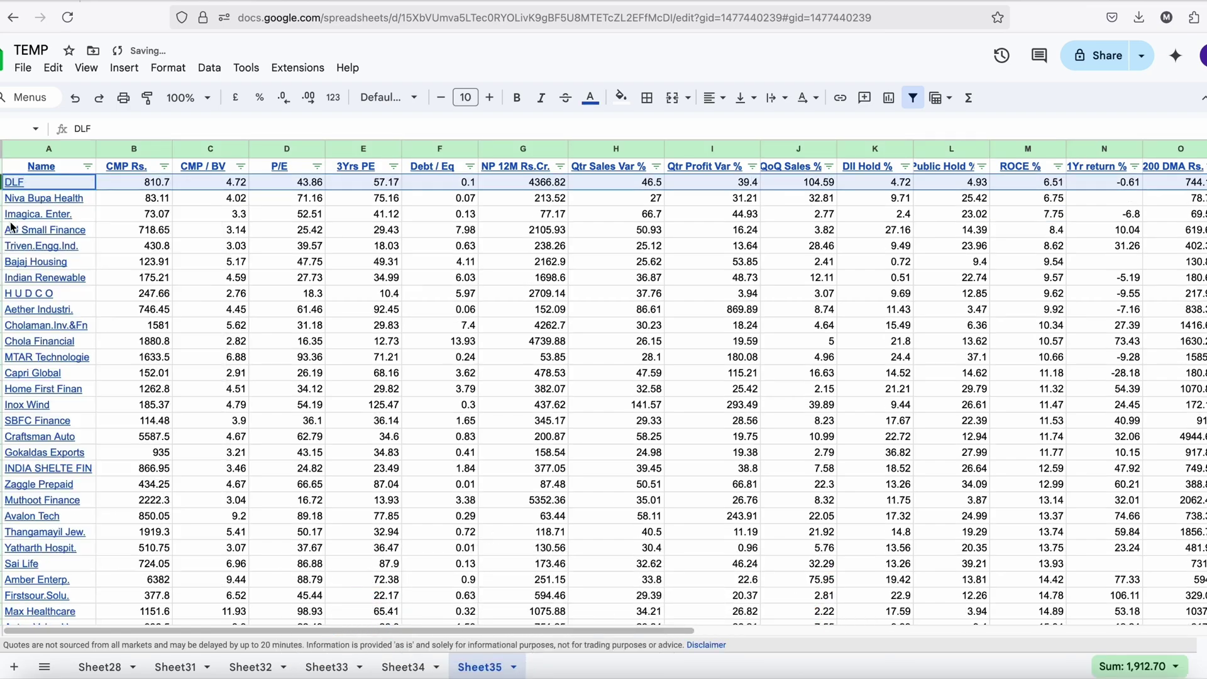
pyautogui.rightClick(1, 182)
pyautogui.click(57, 246)
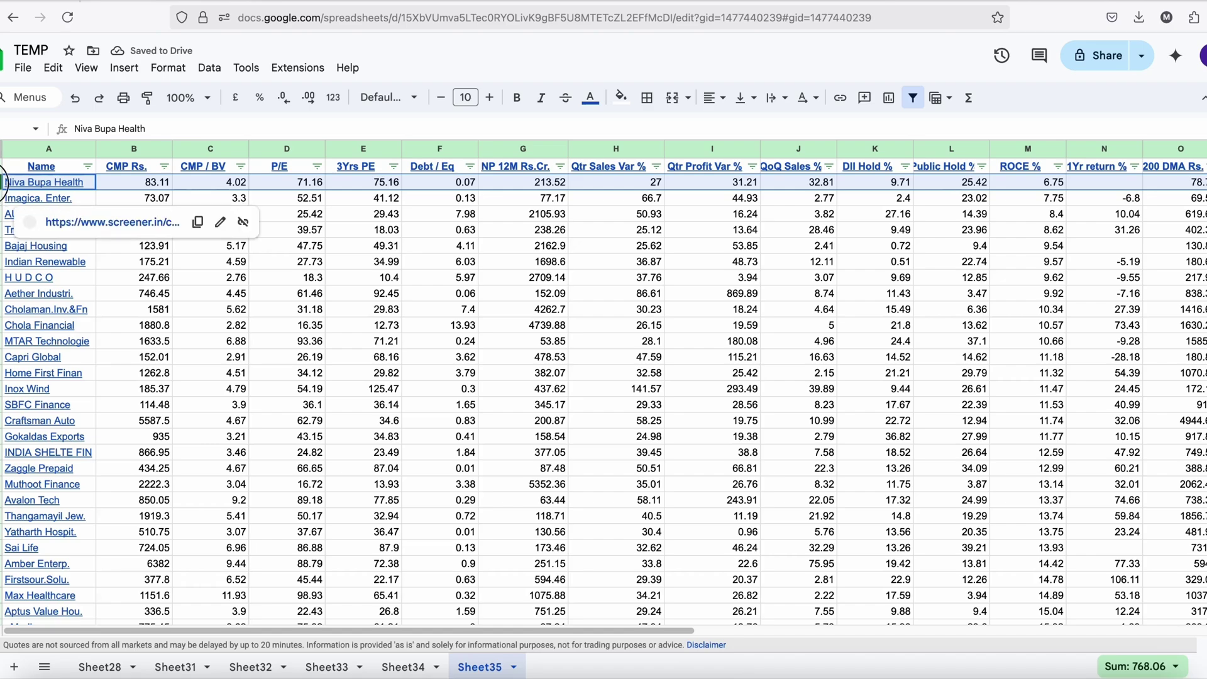
pyautogui.hotkey('shift', 'Down')
pyautogui.hotkey('ctrl', 'alt', '-')
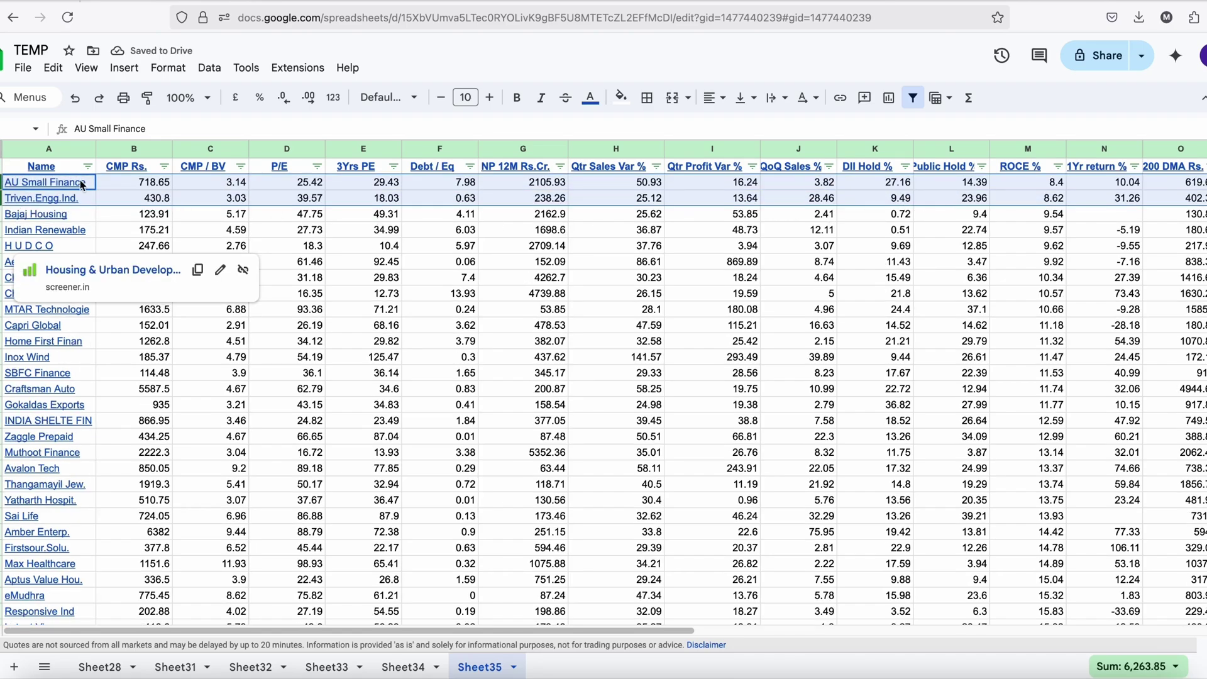
# - Delete the Triven.Engg.Ind. row while keeping AU Small Finance
pyautogui.moveTo(5, 198)
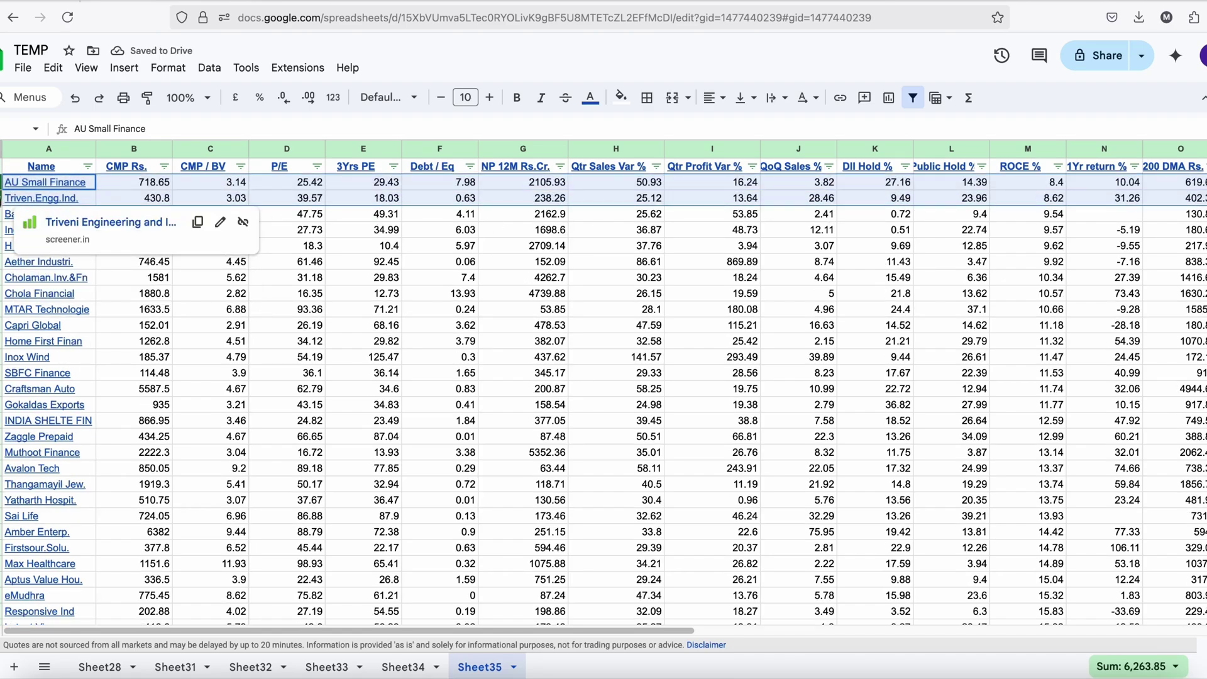
pyautogui.click(363, 324)
pyautogui.click(1, 198)
pyautogui.press('super+alt+minus')
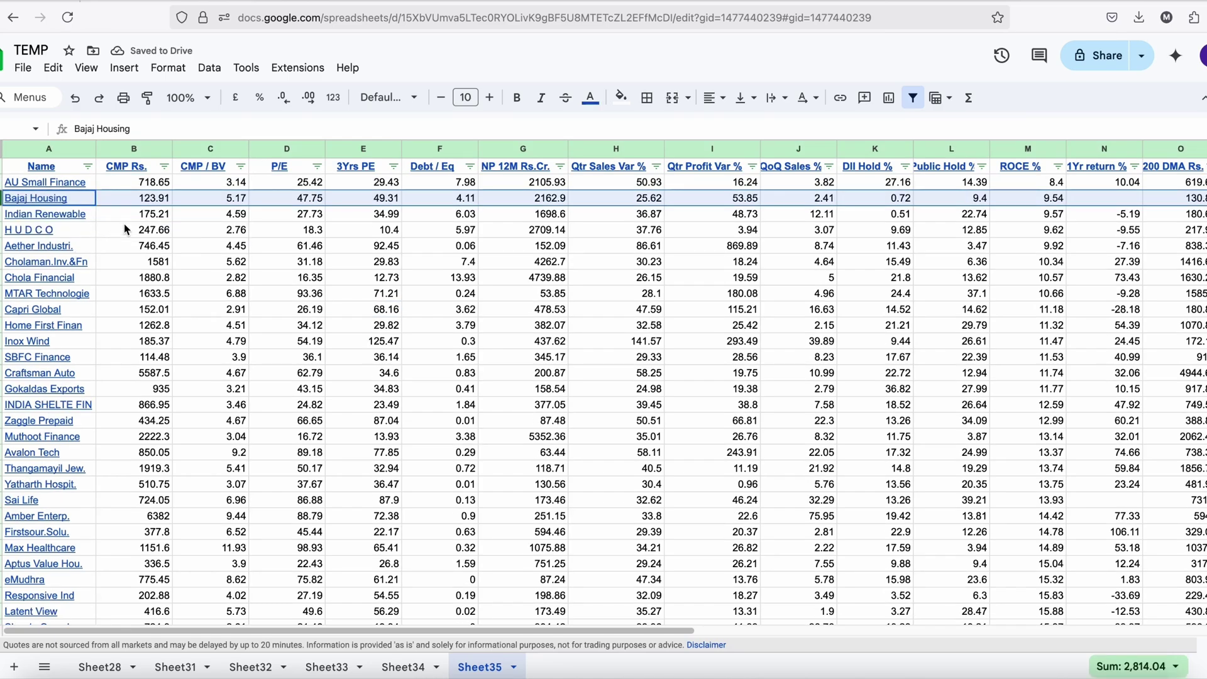
# - Delete the low-ROCE Aether Industri. row
pyautogui.click(129, 245)
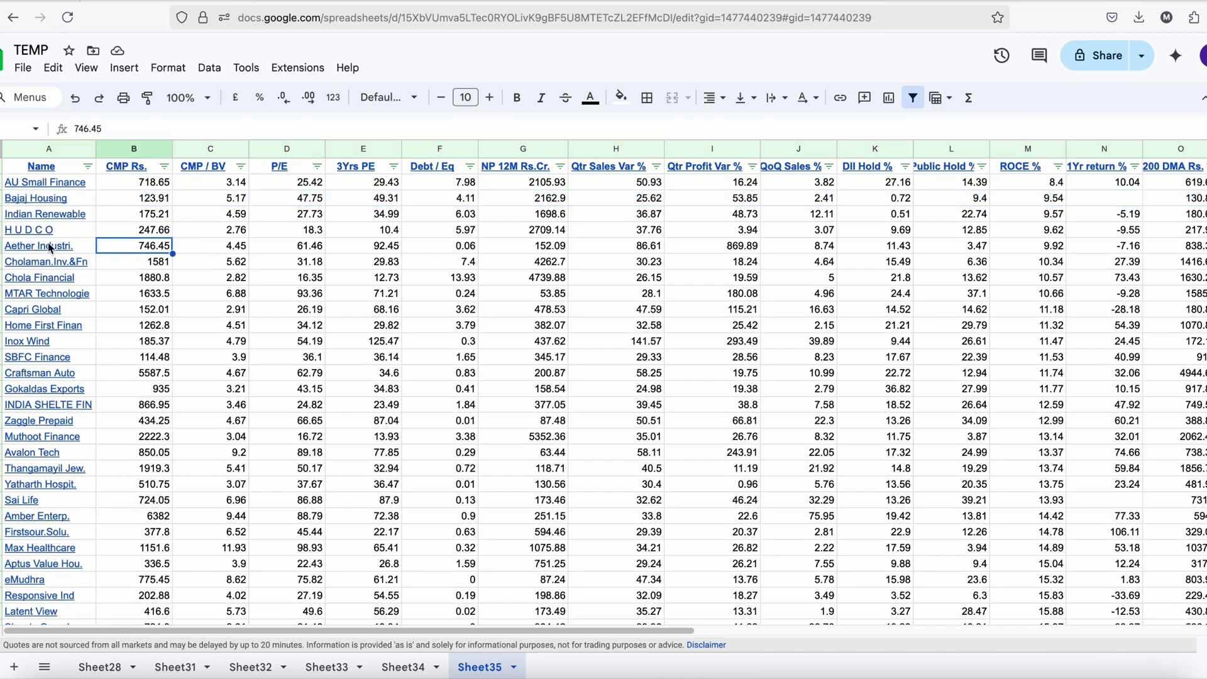
pyautogui.click(1, 246)
pyautogui.press('super+alt+minus')
pyautogui.click(1031, 260)
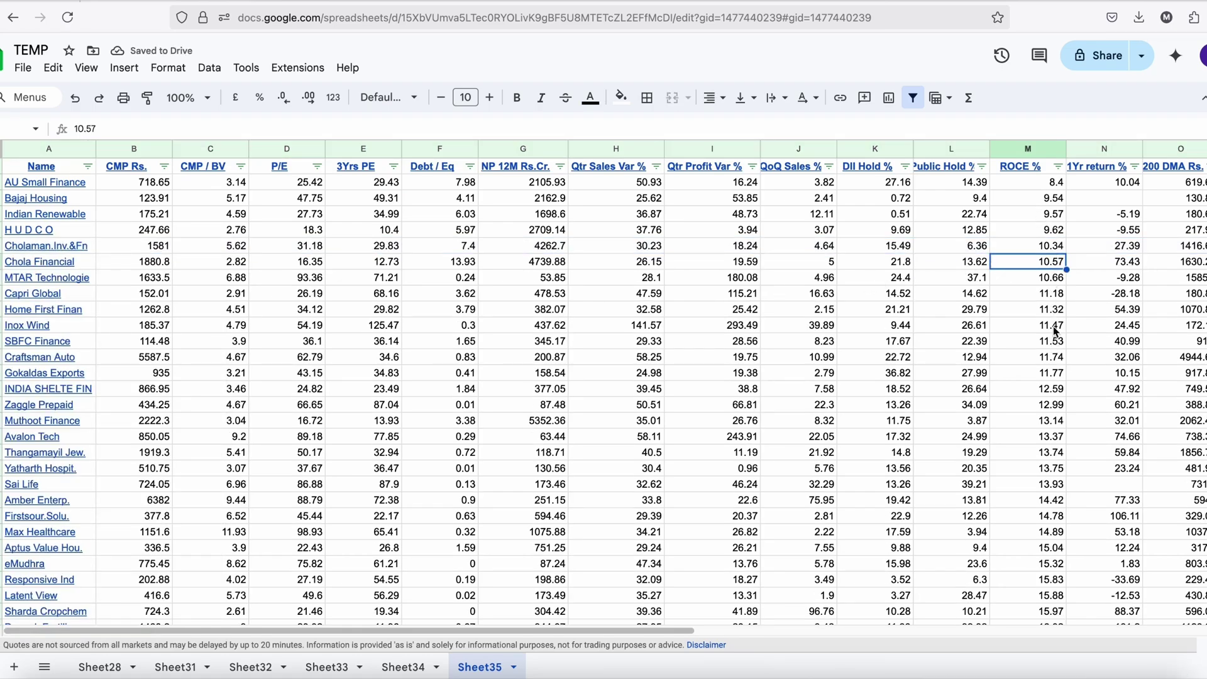
# - Sort the table by 1Yr return % from Z to A
pyautogui.click(1134, 168)
pyautogui.click(1089, 218)
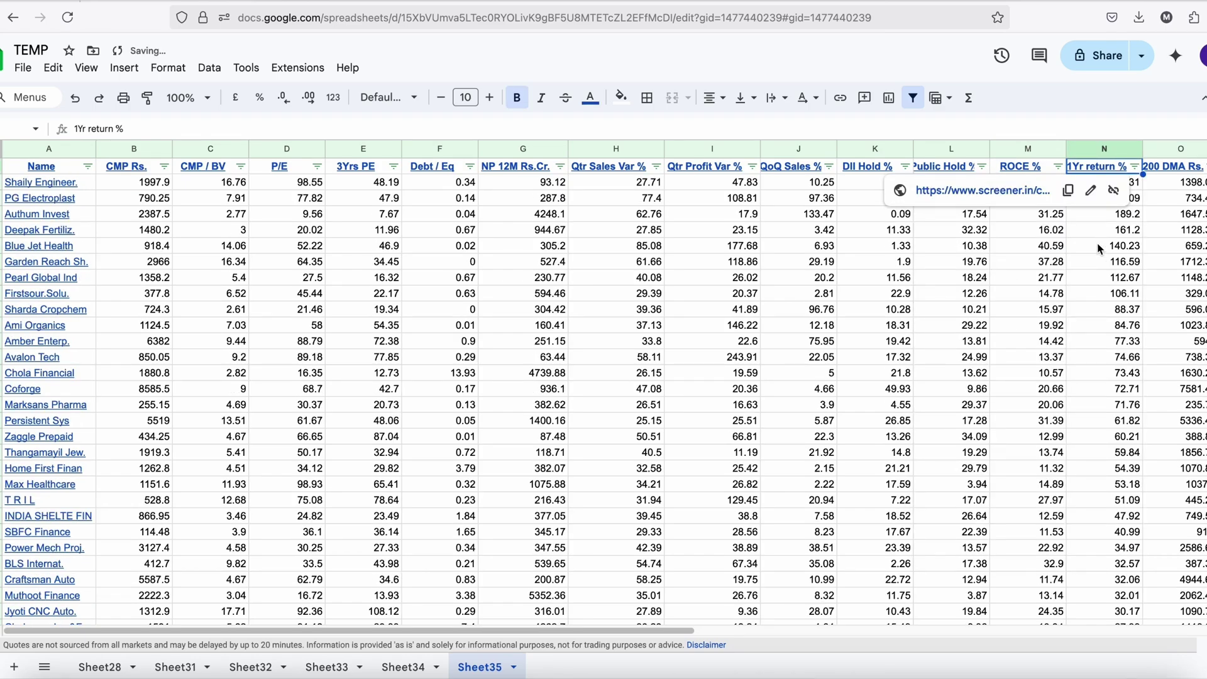
pyautogui.click(1095, 247)
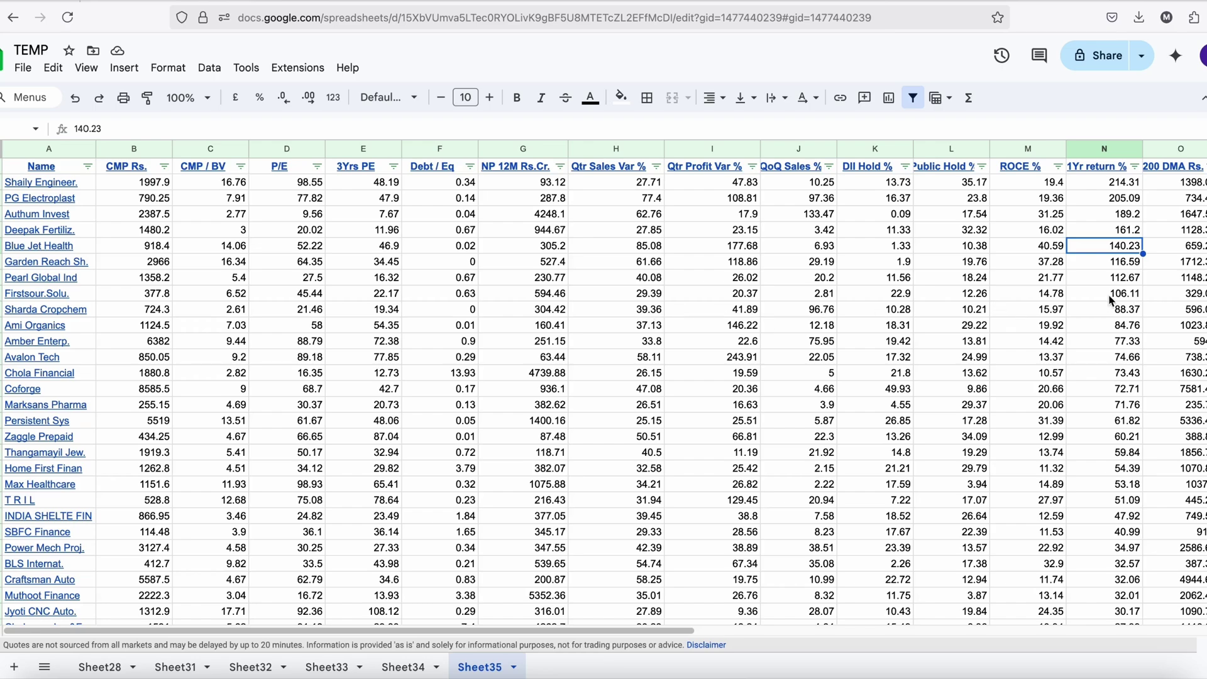
# - Delete the rows with one-year returns above 100%, from Shaily Engineer. to Firstsour.Solu
pyautogui.moveTo(1, 181); pyautogui.dragTo(0, 288)
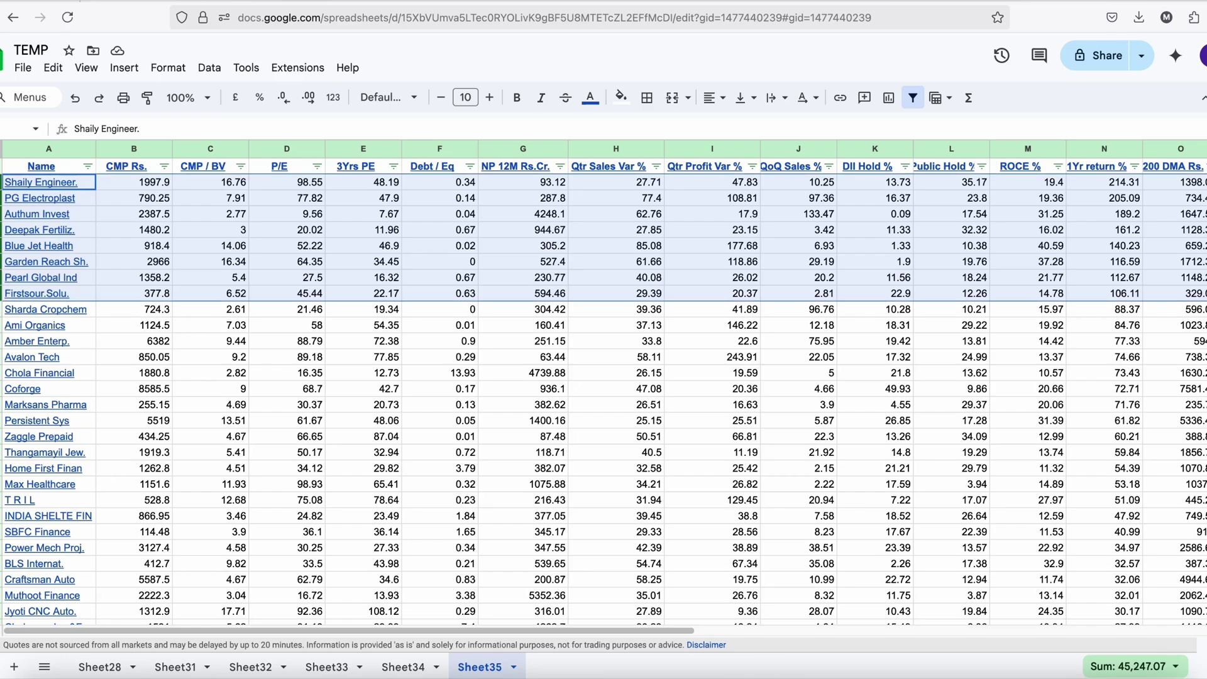
pyautogui.rightClick(2, 287)
pyautogui.click(53, 454)
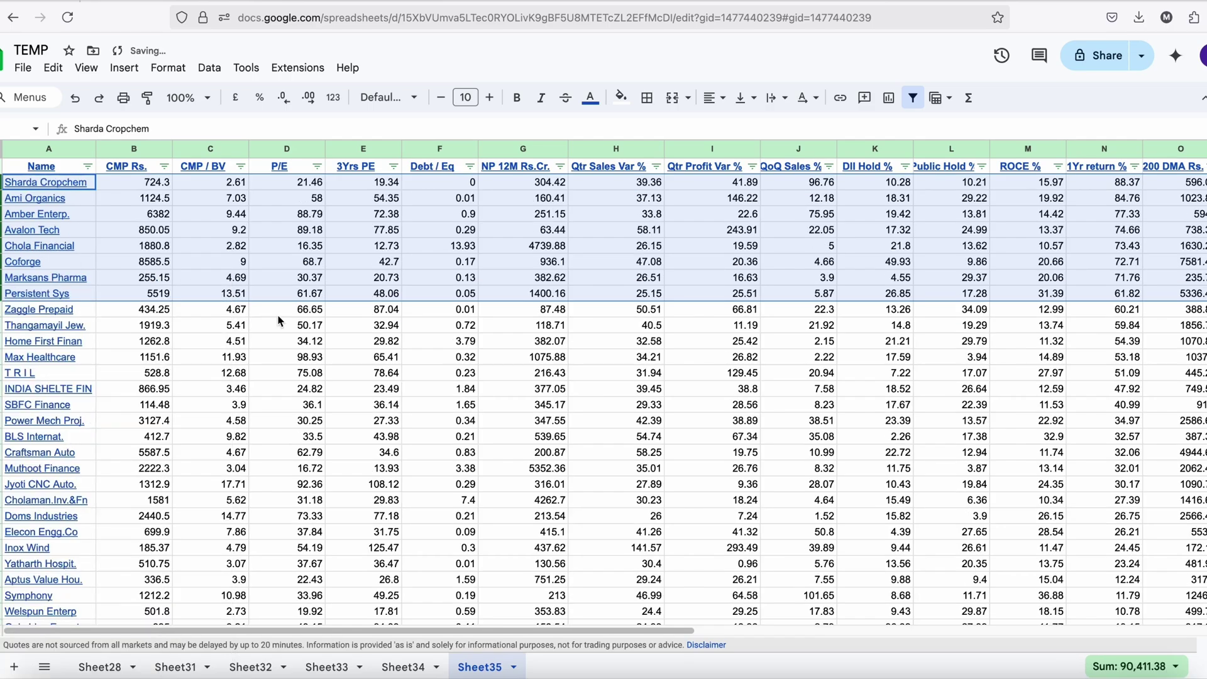
# - Sort the table by Pledged % from Z to A and check the non-zero pledge values
pyautogui.scroll(-10, 463, 314)
pyautogui.scroll(7, 461, 401)
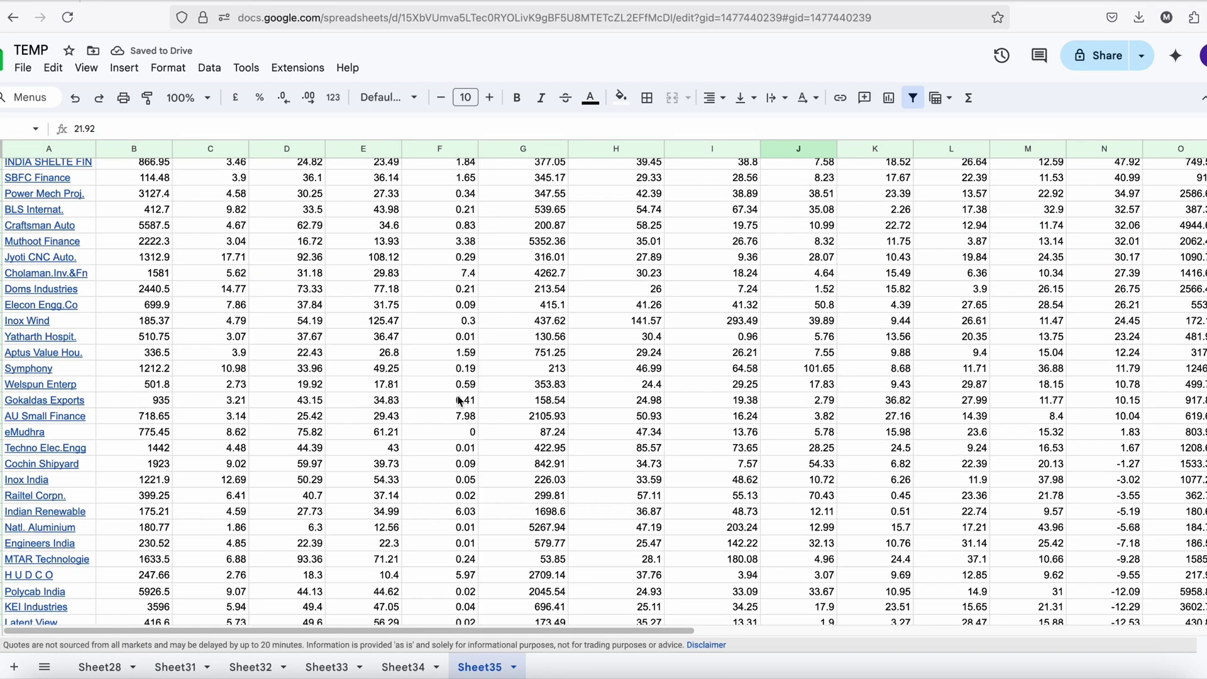
pyautogui.scroll(4, 459, 400)
pyautogui.moveTo(591, 631); pyautogui.dragTo(806, 628)
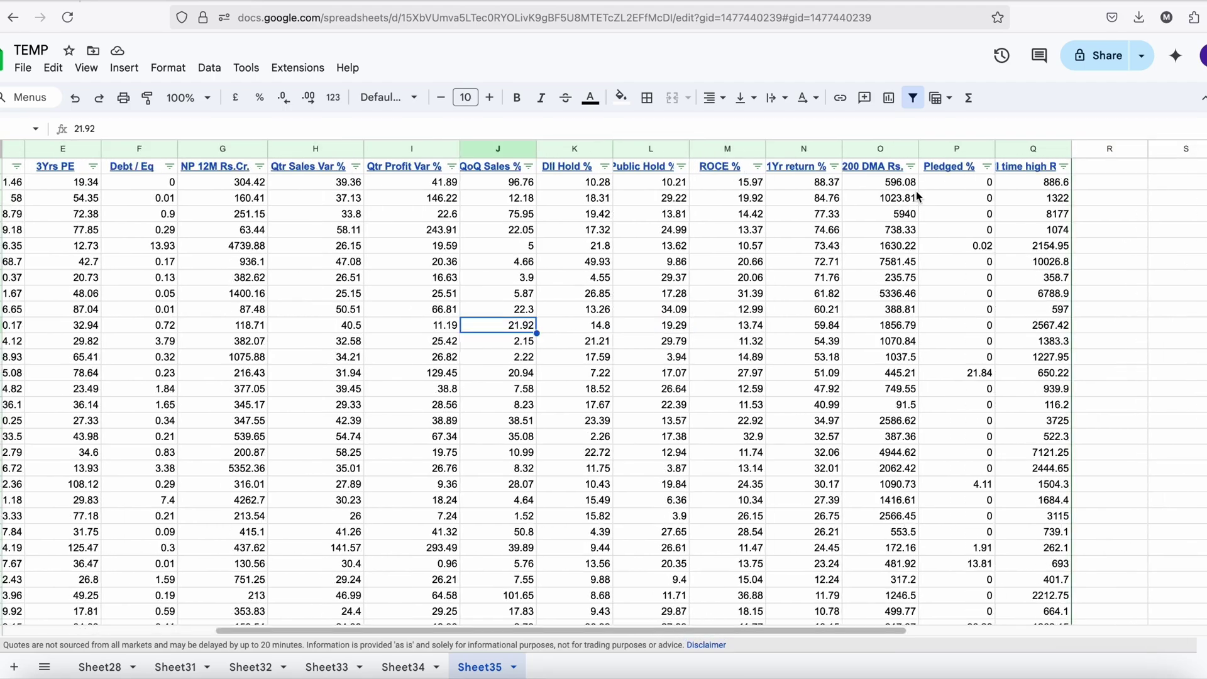
pyautogui.click(986, 166)
pyautogui.click(948, 218)
pyautogui.click(950, 230)
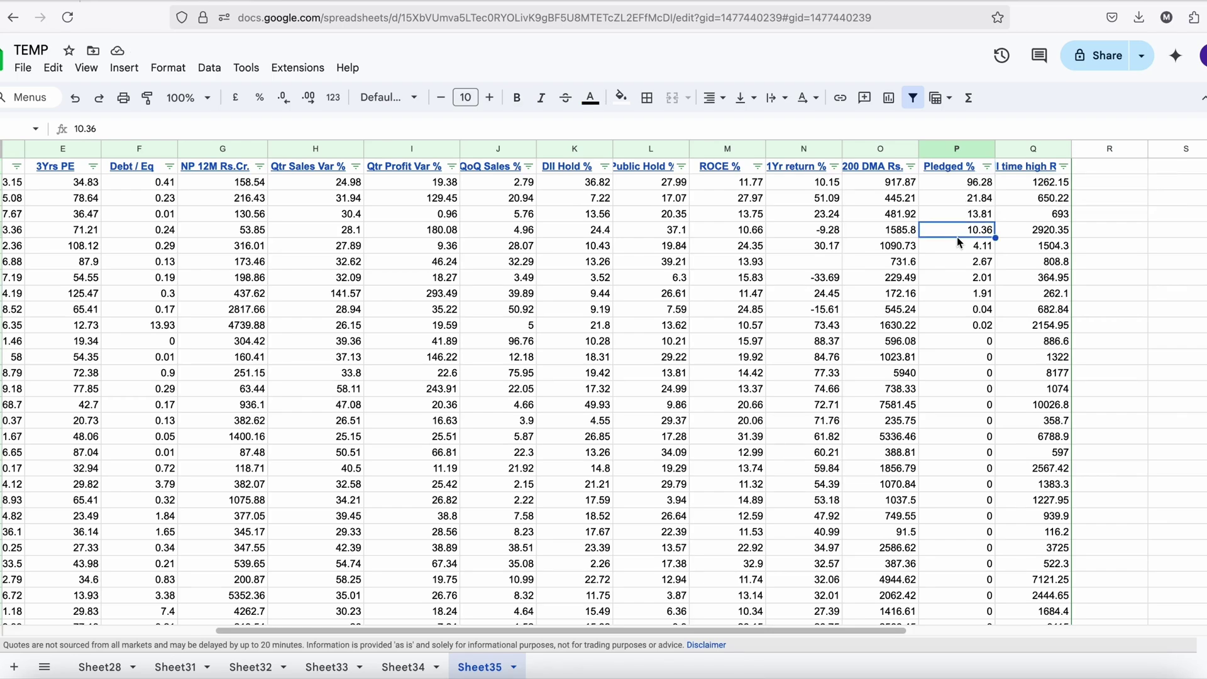
pyautogui.moveTo(947, 197); pyautogui.dragTo(967, 324)
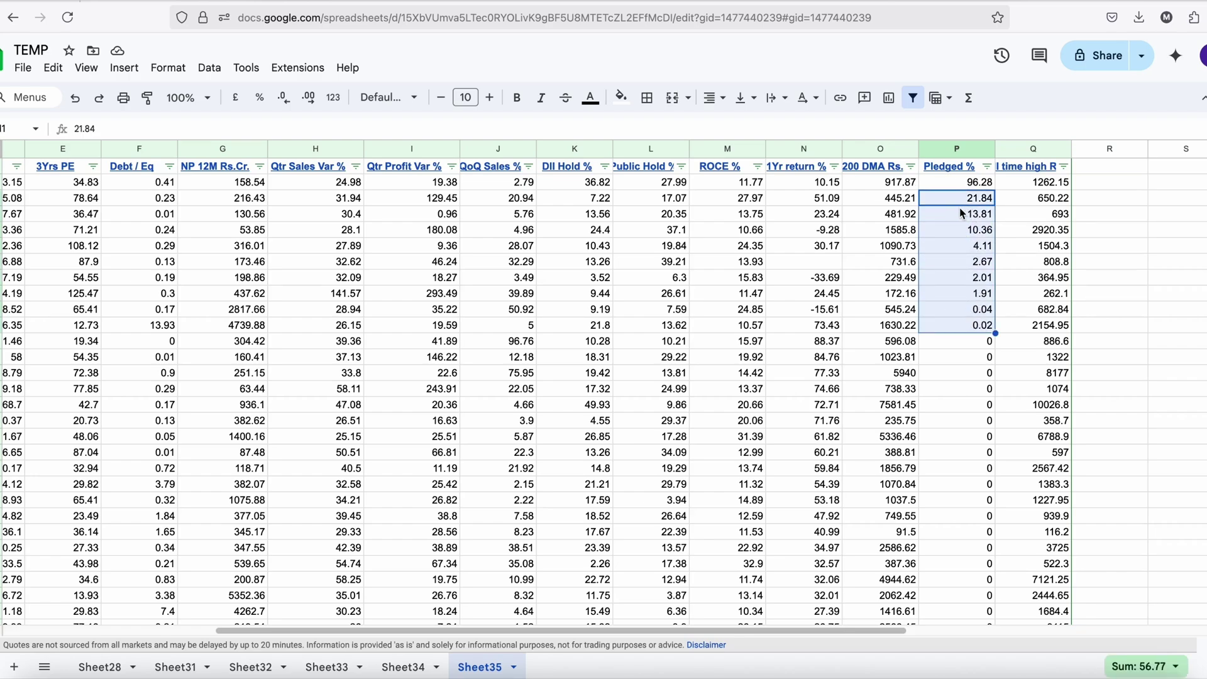
pyautogui.click(969, 186)
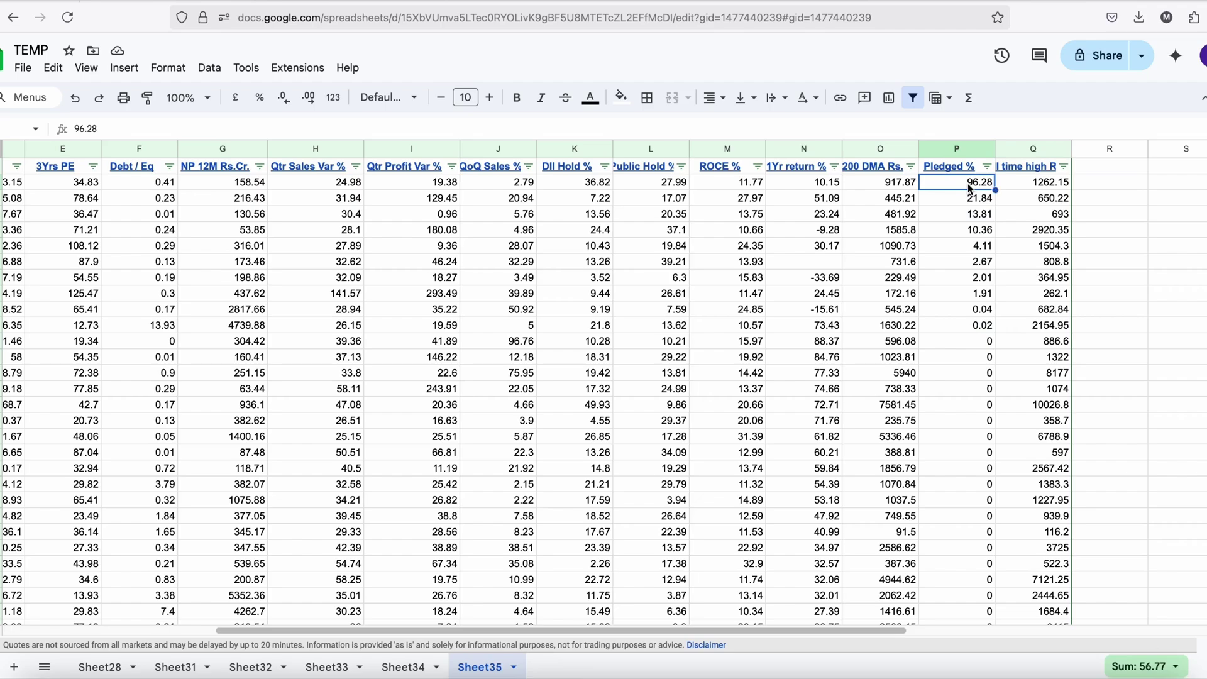
# - Delete the Gokaldas Exports row, which has the highest pledged percentage
pyautogui.moveTo(833, 629); pyautogui.dragTo(55, 301)
pyautogui.rightClick(1, 181)
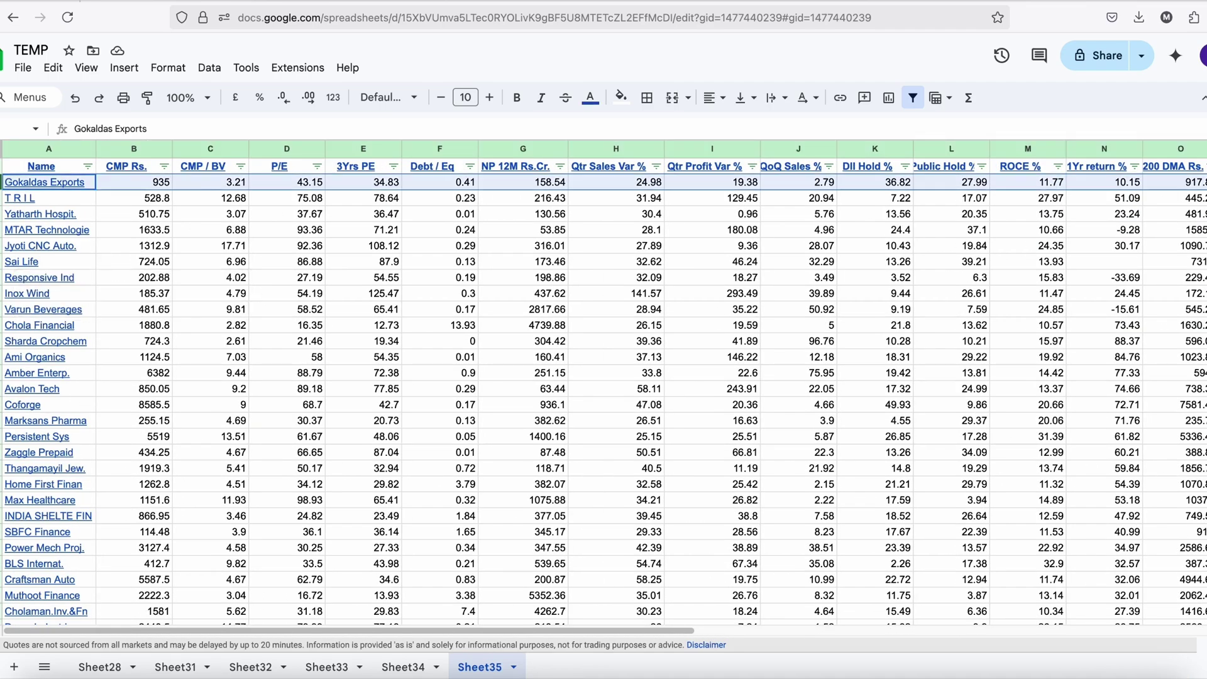
pyautogui.click(35, 352)
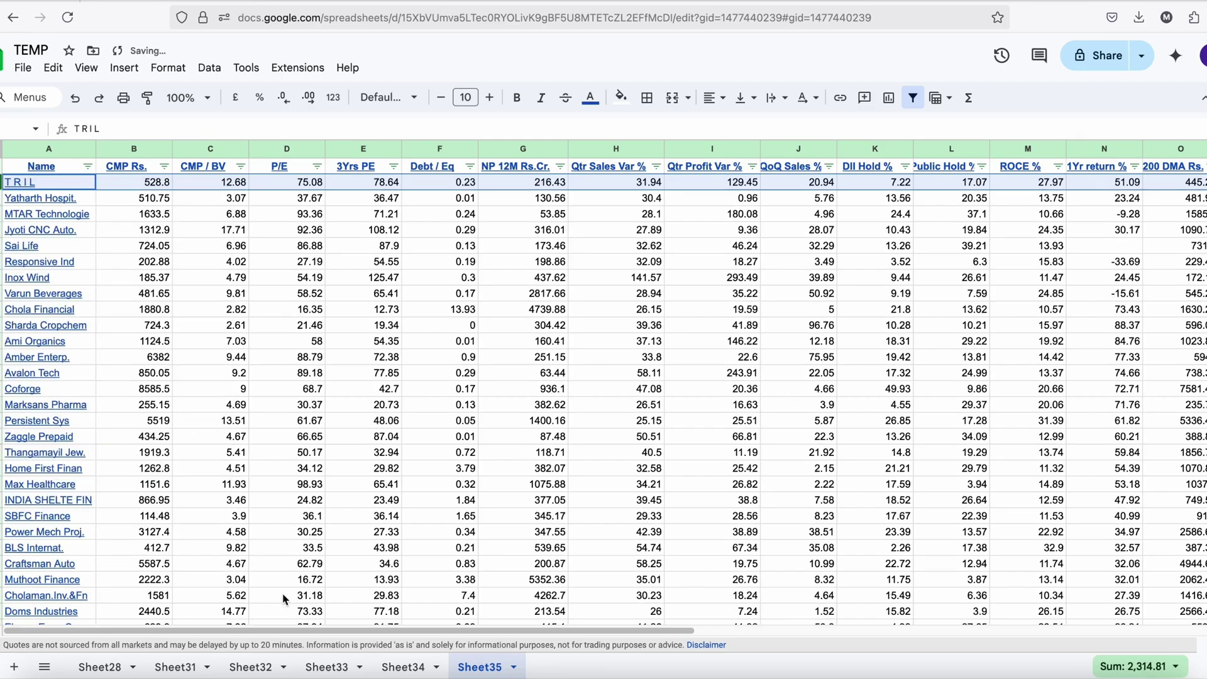
# - Enter =(O2-B2)/O2*100 in R2 and accept the suggested auto-fill for the rest of column R
pyautogui.hscroll(5, 603, 377)
pyautogui.click(988, 169)
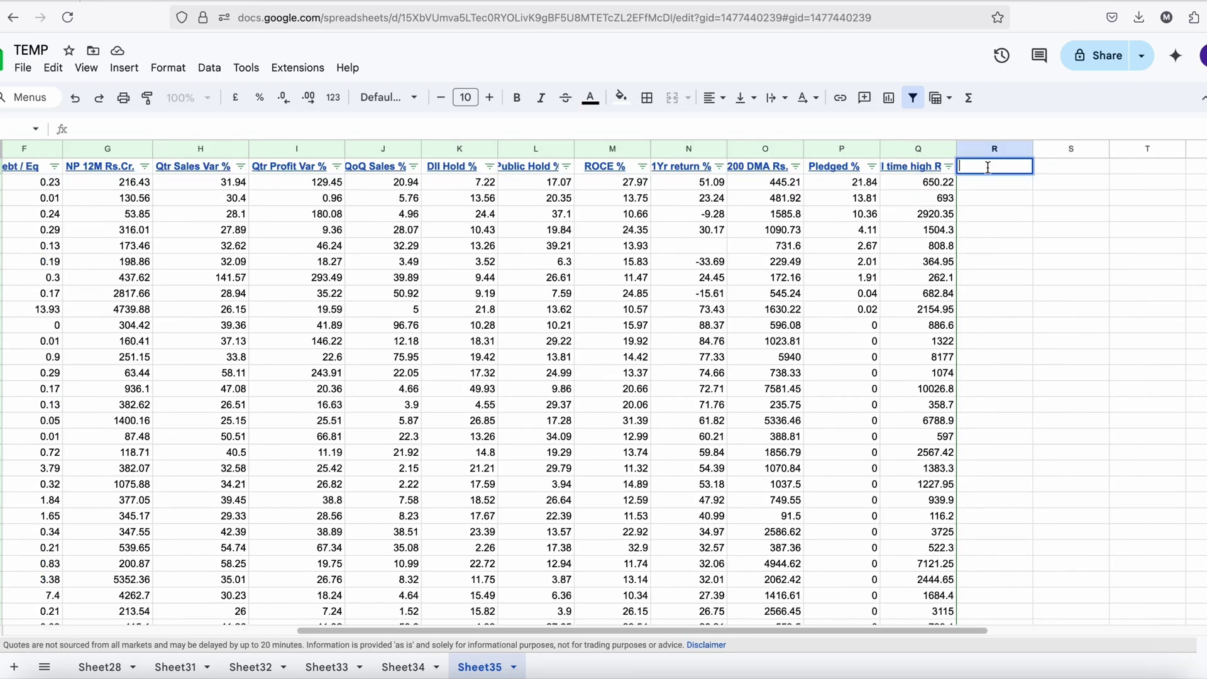
pyautogui.hscroll(2, 837, 180)
pyautogui.click(837, 182)
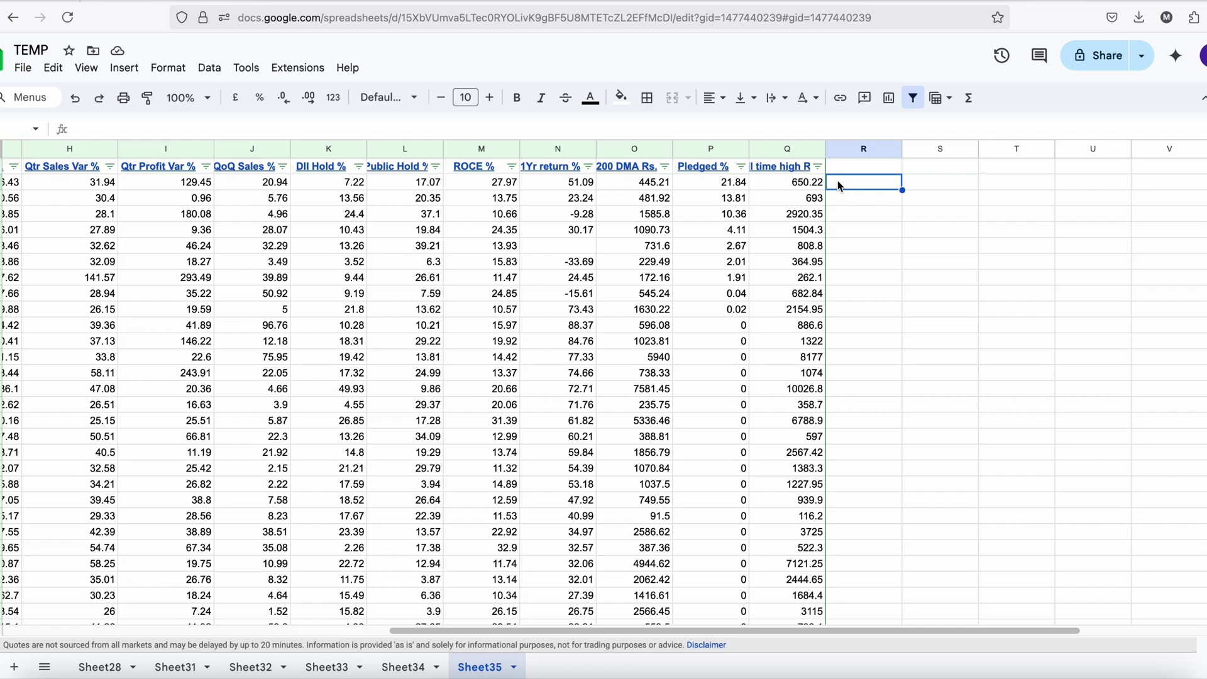
pyautogui.write('=(')
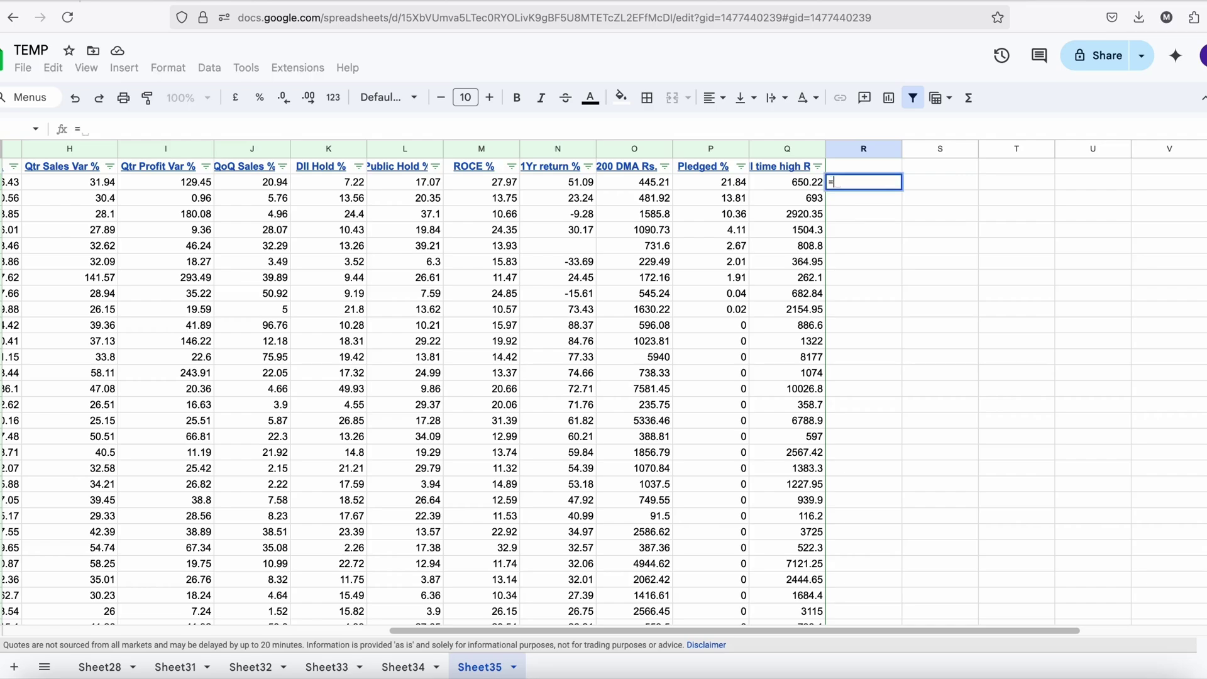
pyautogui.click(645, 182)
pyautogui.write('-')
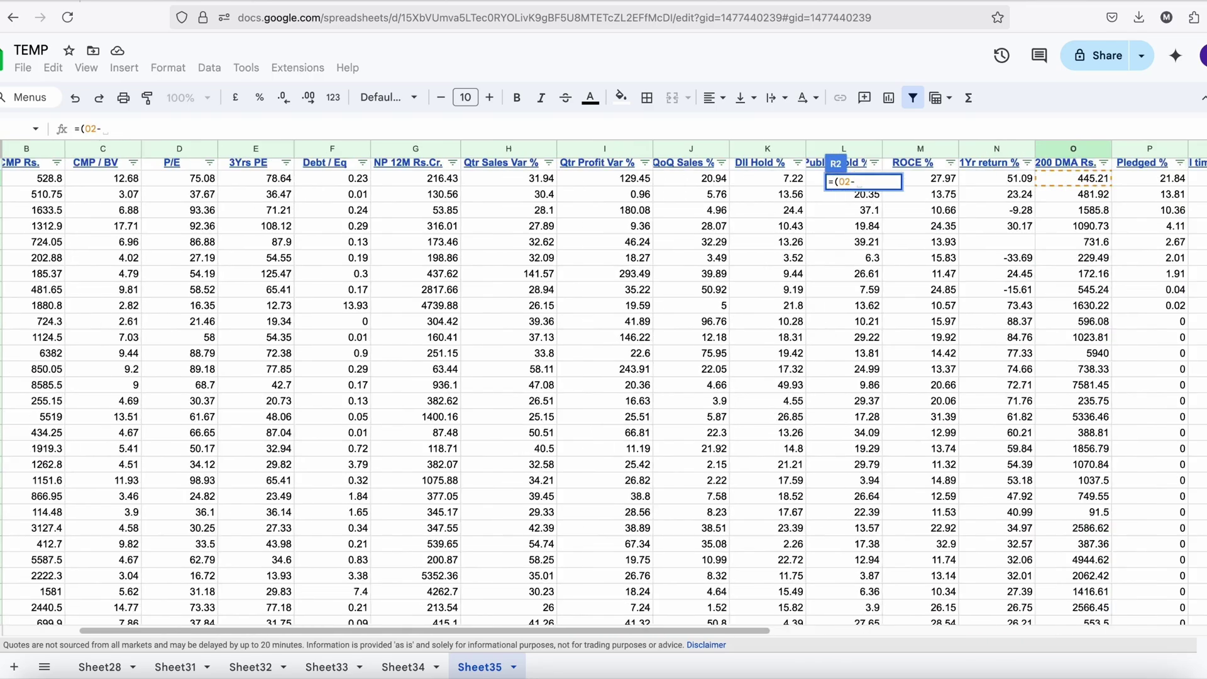
pyautogui.click(133, 179)
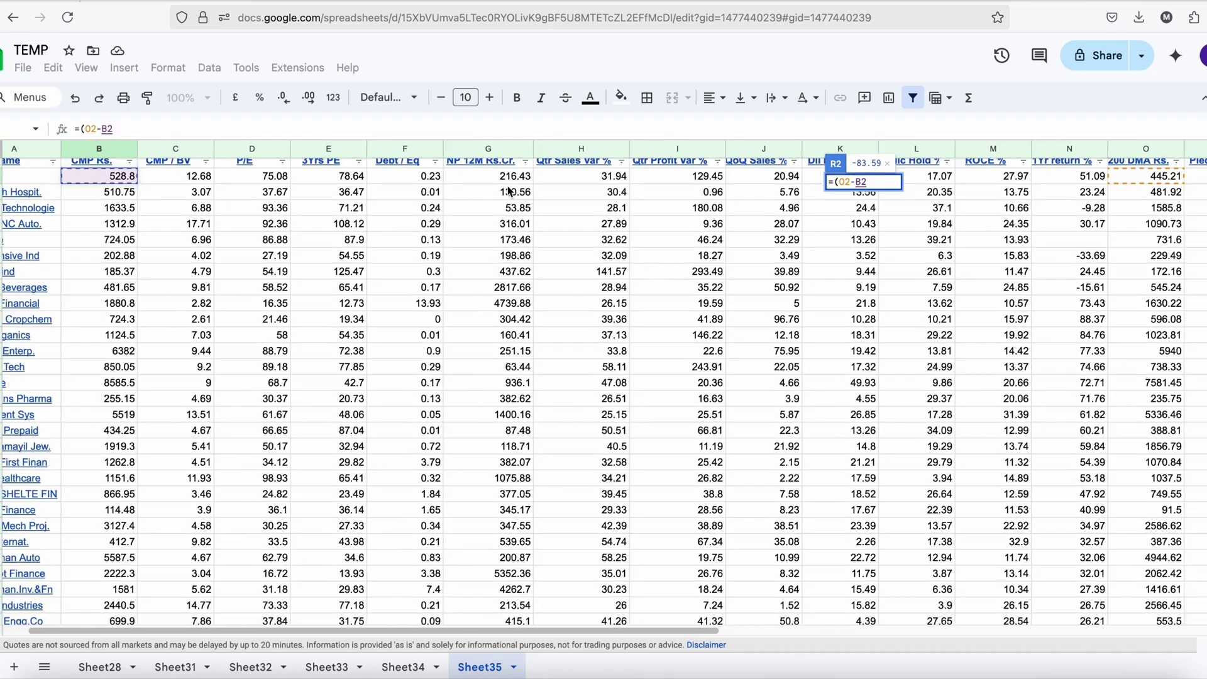
pyautogui.write(')/')
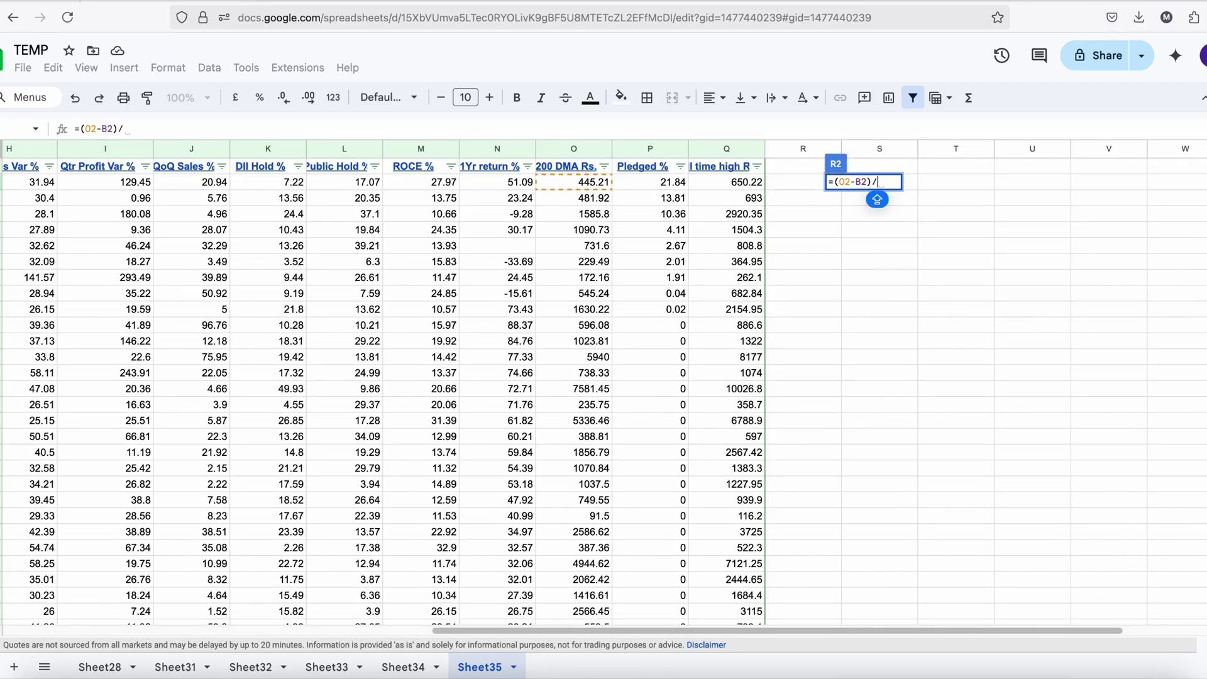
pyautogui.click(567, 185)
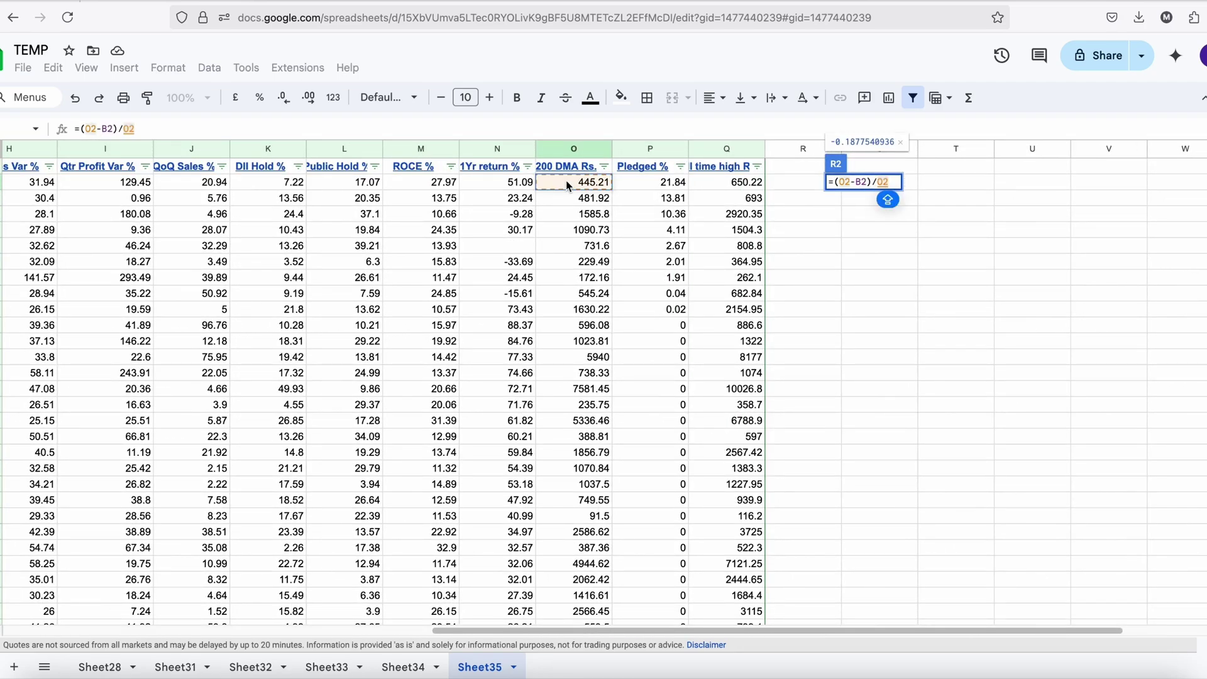
pyautogui.write('*100')
pyautogui.press('Return')
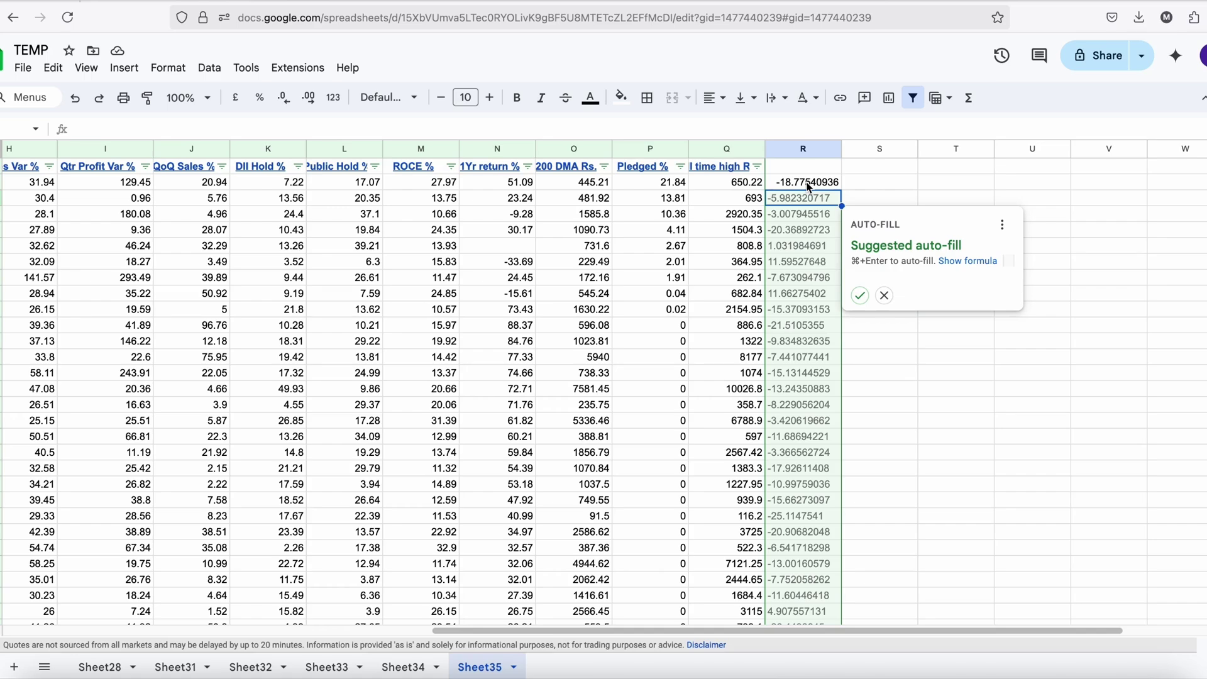
pyautogui.click(859, 295)
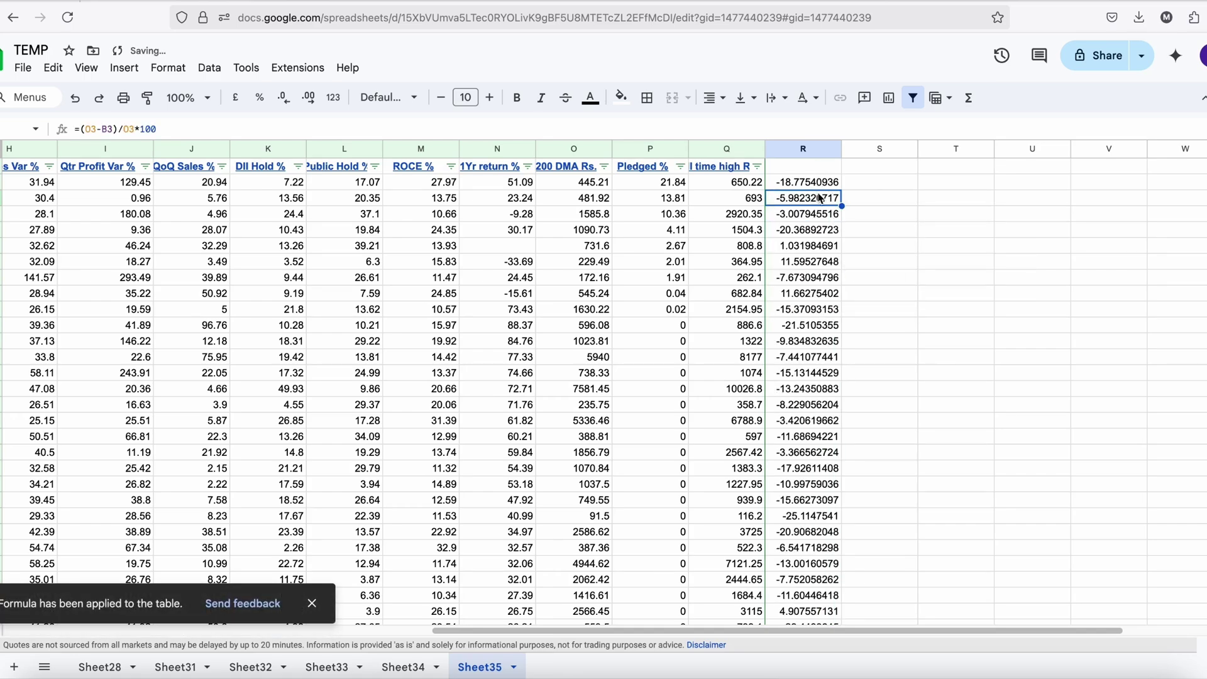
# - Enter X1 as the header of column R
pyautogui.click(811, 168)
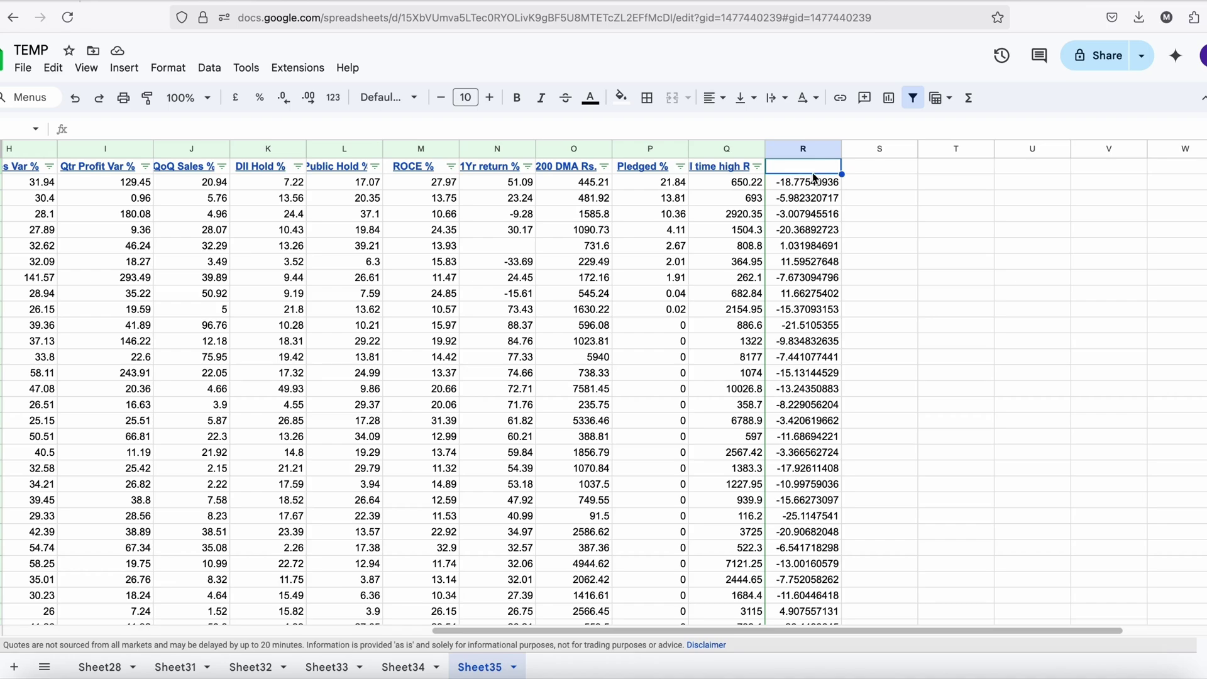
pyautogui.write('X1')
pyautogui.press('Return')
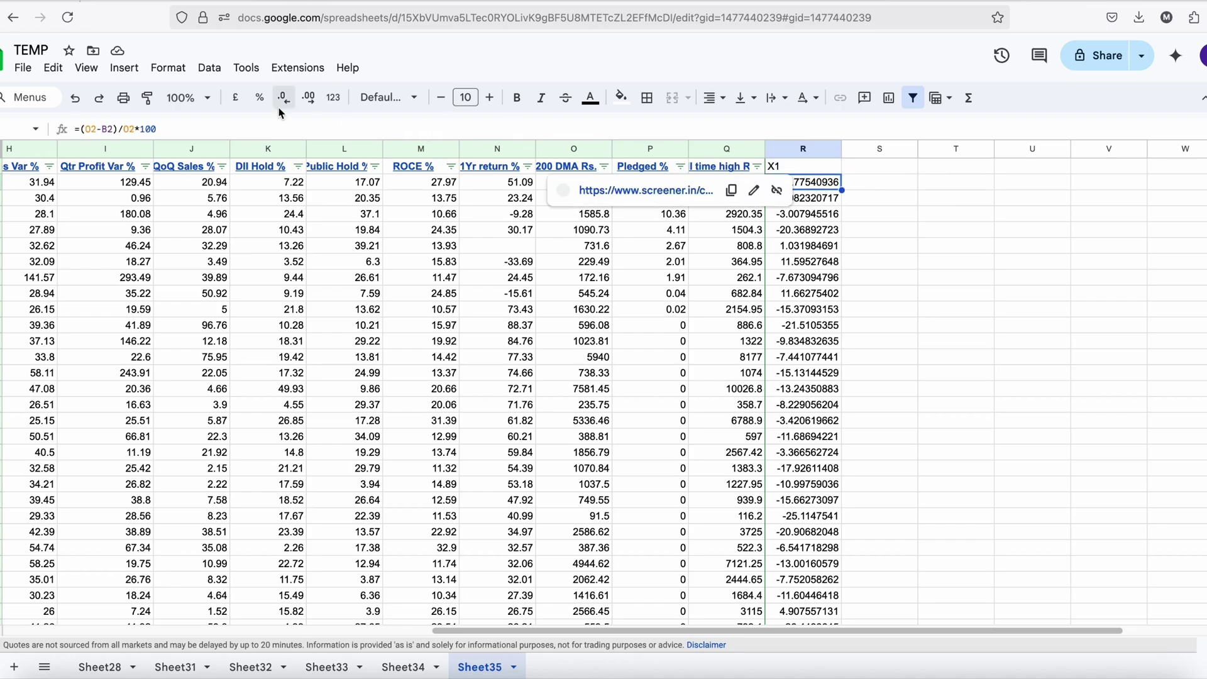
# - Reduce R2 to two decimal places and copy its format to the whole of column R
pyautogui.click(280, 107)
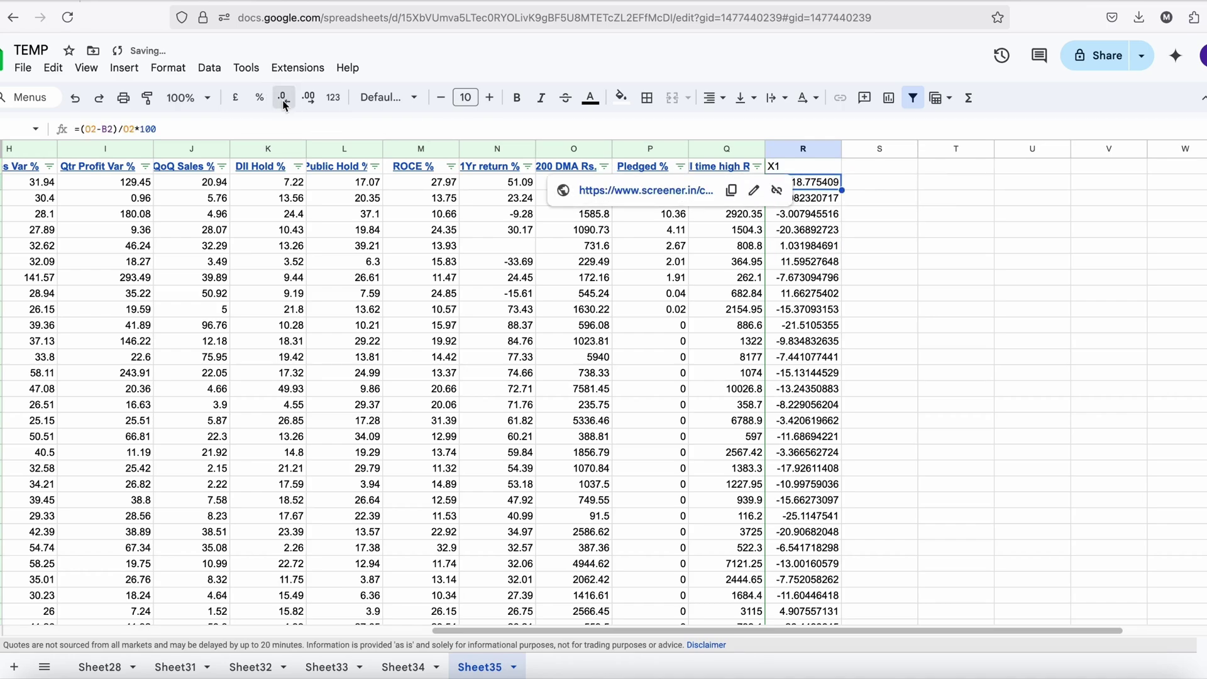
pyautogui.click(151, 99)
pyautogui.click(802, 149)
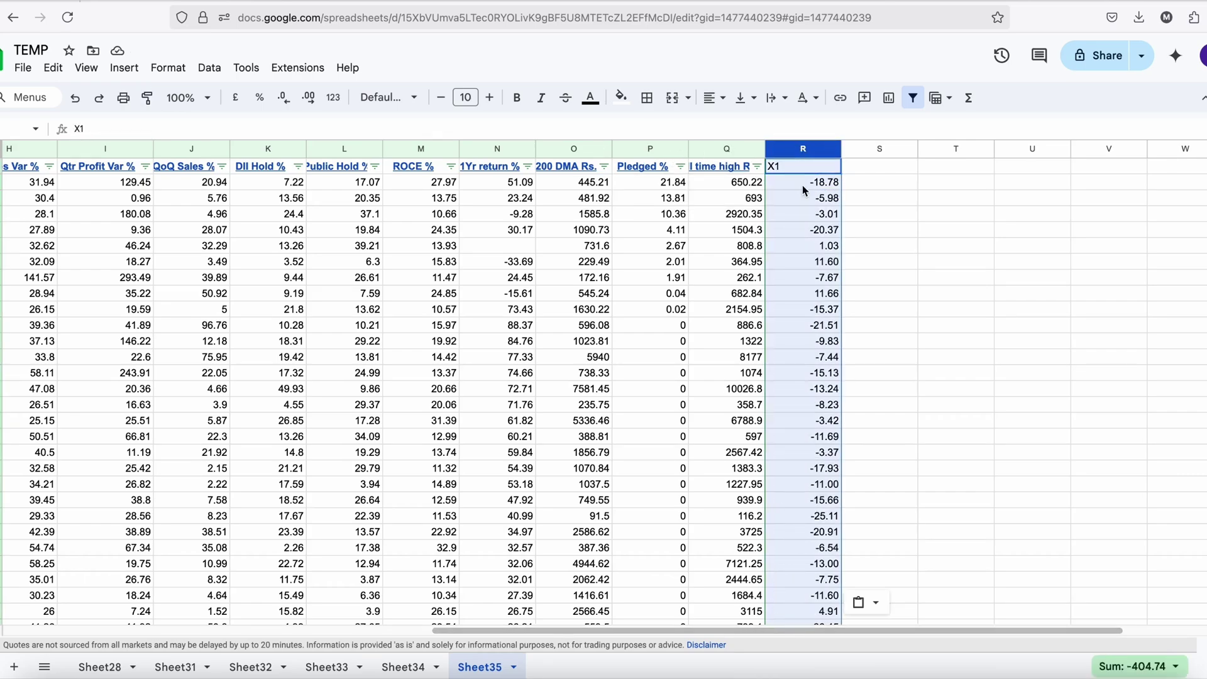
# - Remove and recreate the filter on the whole table so that it includes the X1 column
pyautogui.hotkey('ctrl', 'a')
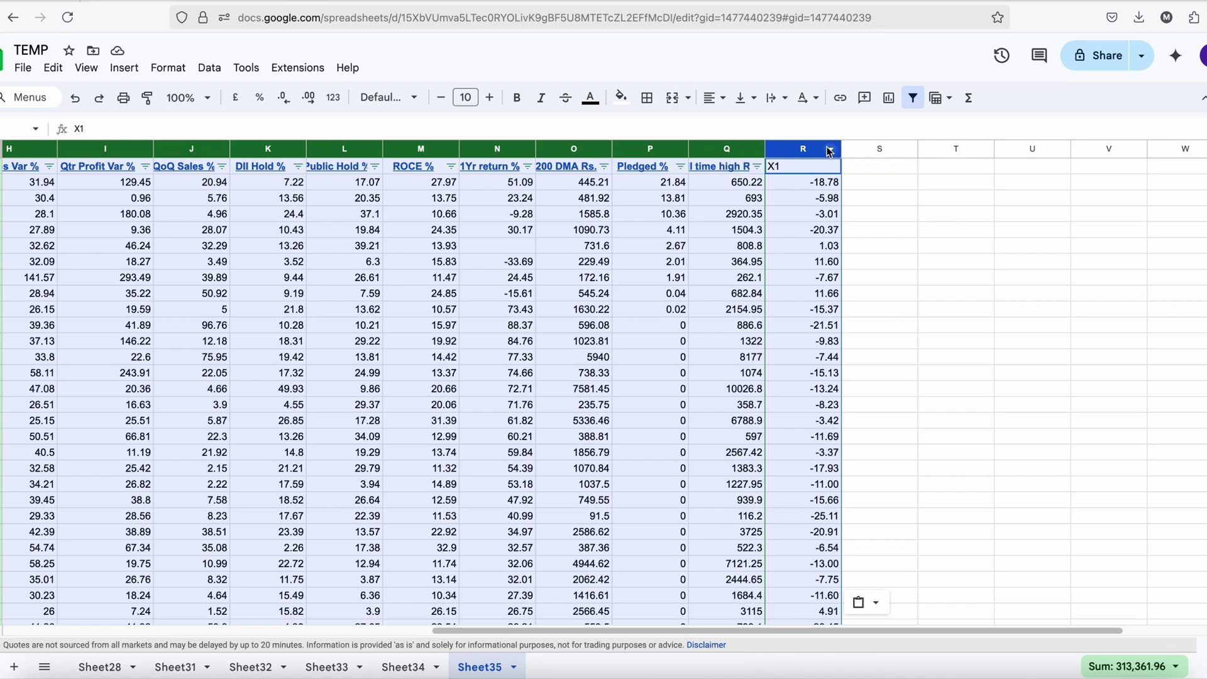
pyautogui.click(912, 97)
pyautogui.click(912, 98)
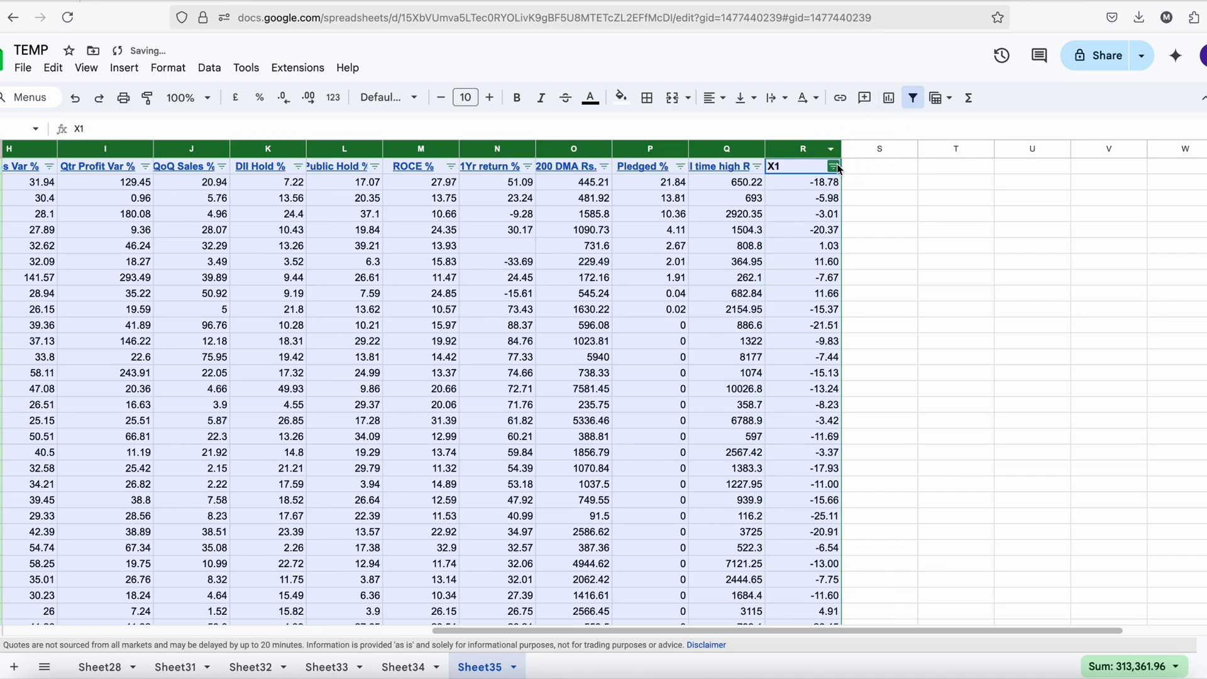
# - Sort the table by X1 from A to Z and finally from Z to A
pyautogui.click(832, 166)
pyautogui.click(780, 196)
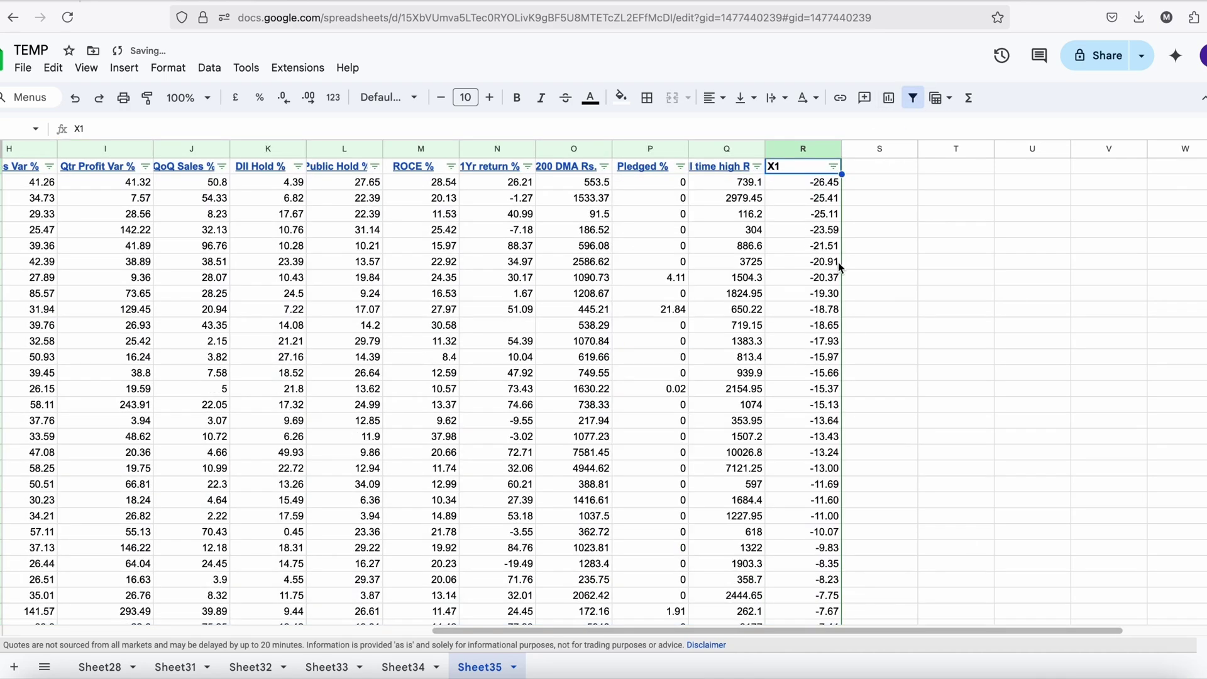
pyautogui.click(833, 166)
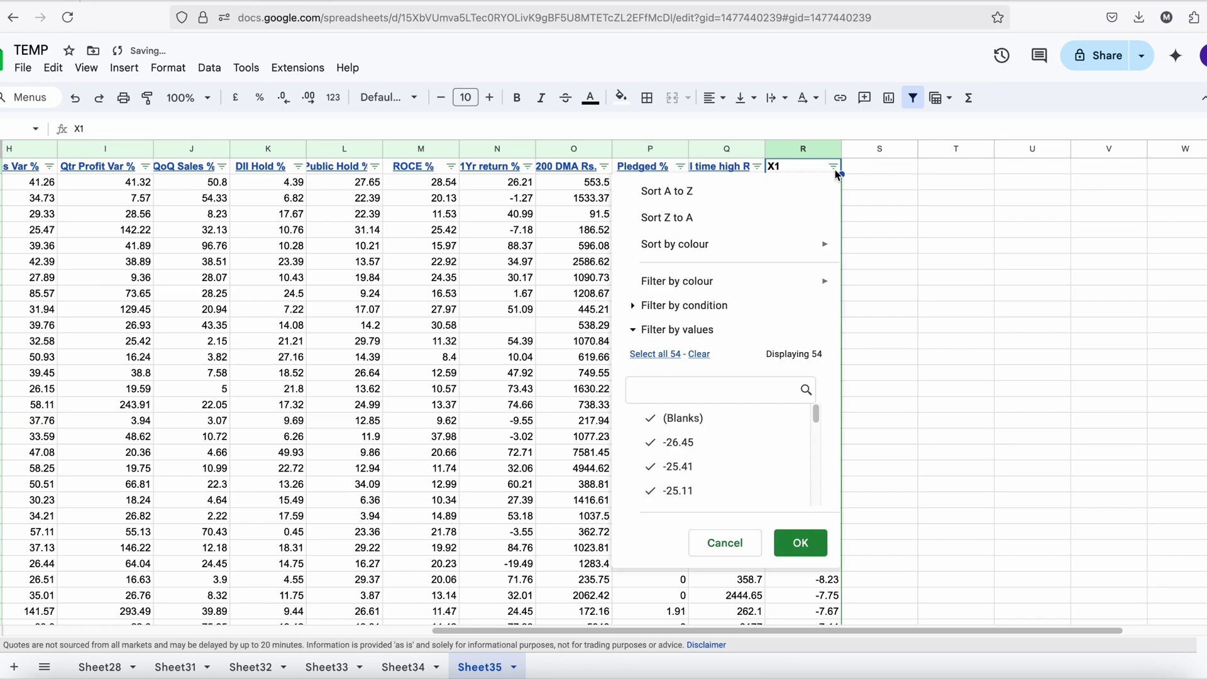
pyautogui.click(743, 218)
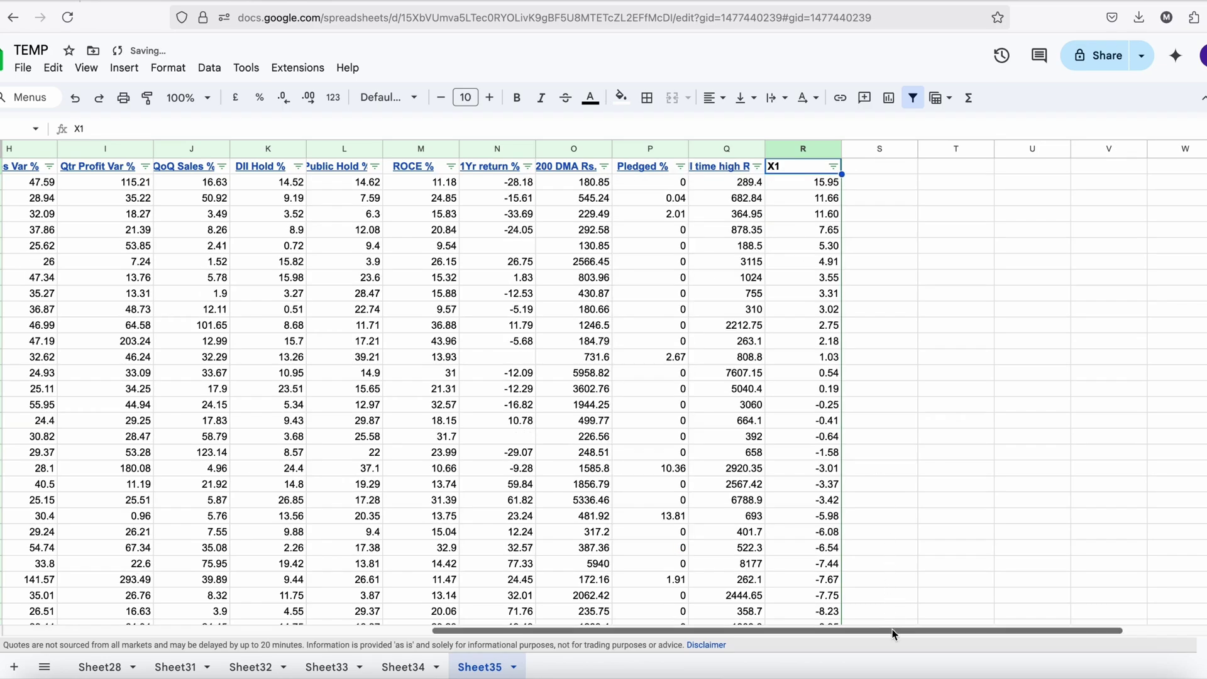
# - Delete the three rows with the highest X1 values: Capri Global, Varun Beverages and Responsive Ind
pyautogui.moveTo(891, 630); pyautogui.dragTo(763, 630)
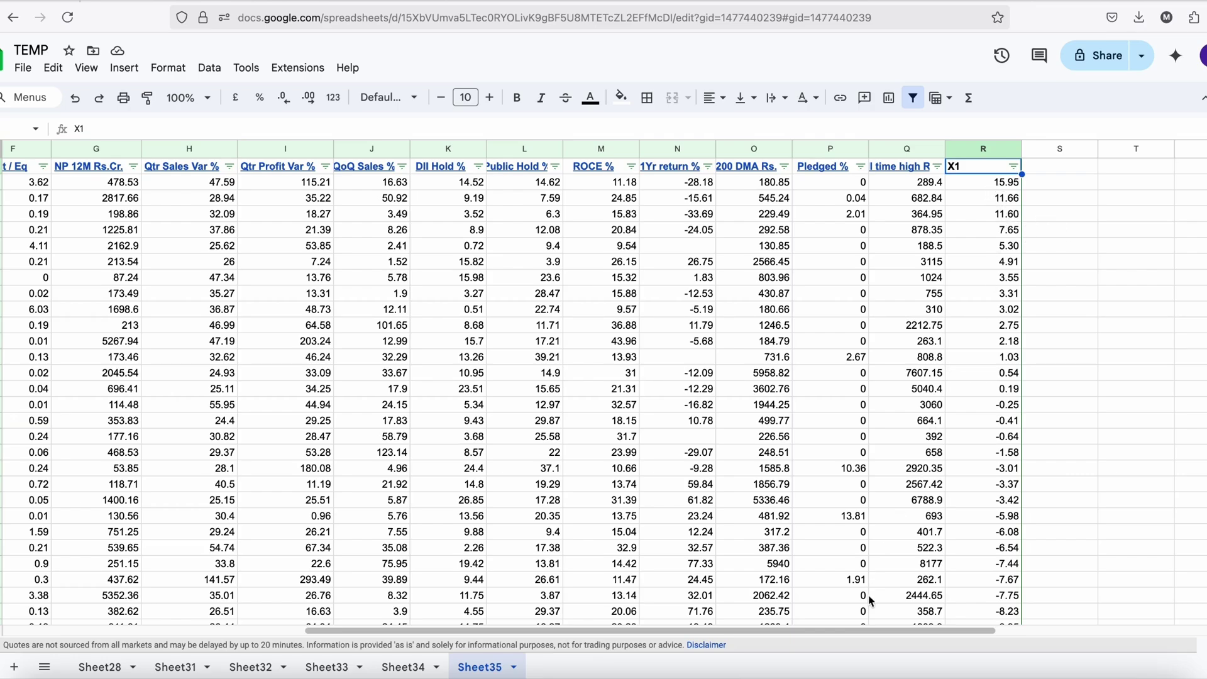
pyautogui.moveTo(860, 639); pyautogui.dragTo(277, 641)
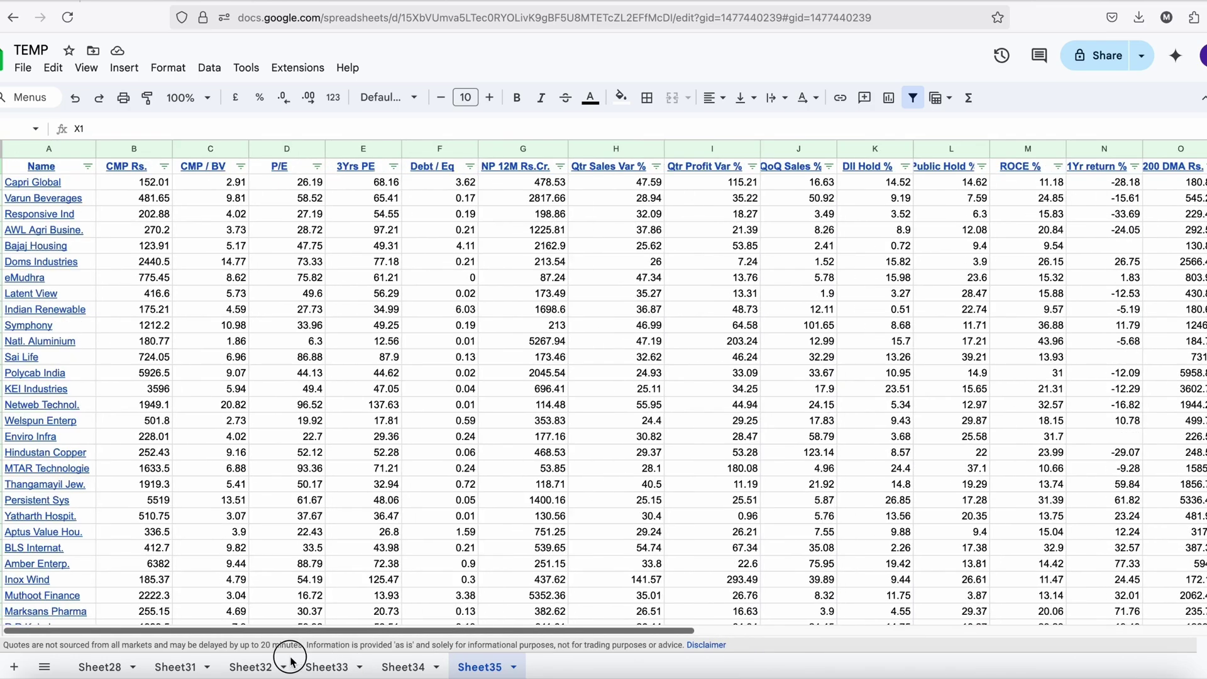
pyautogui.click(0, 182)
pyautogui.click(1, 198)
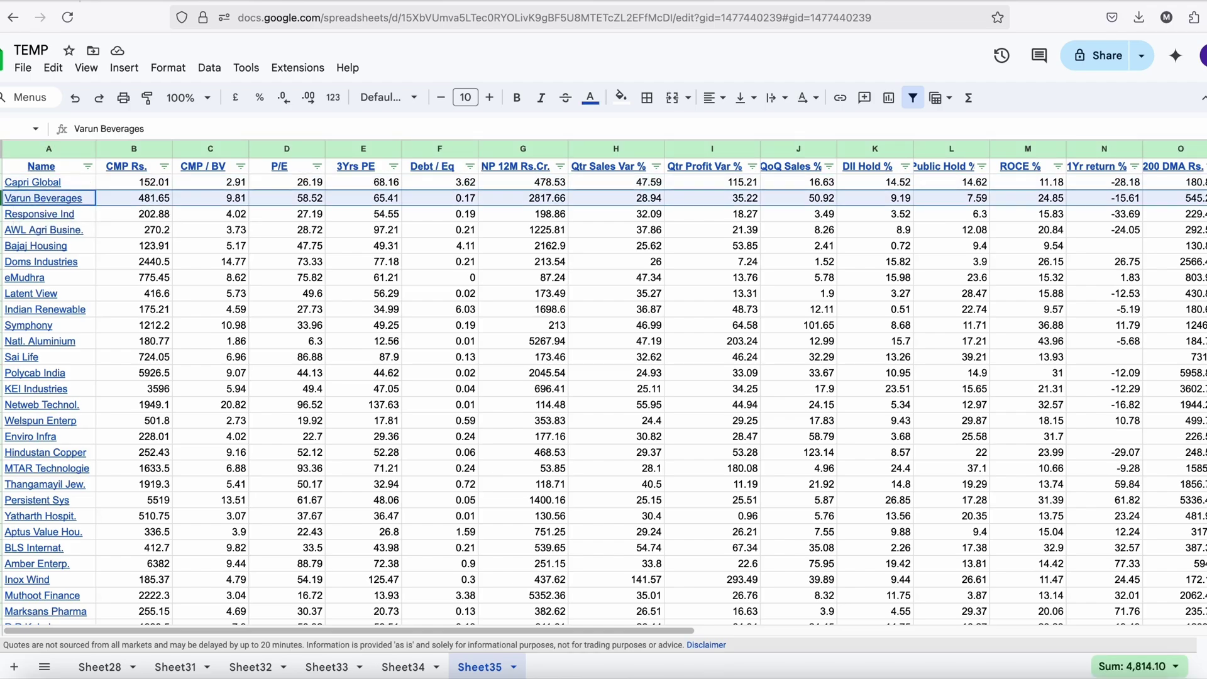
pyautogui.moveTo(0, 183); pyautogui.dragTo(0, 213)
pyautogui.rightClick(1, 214)
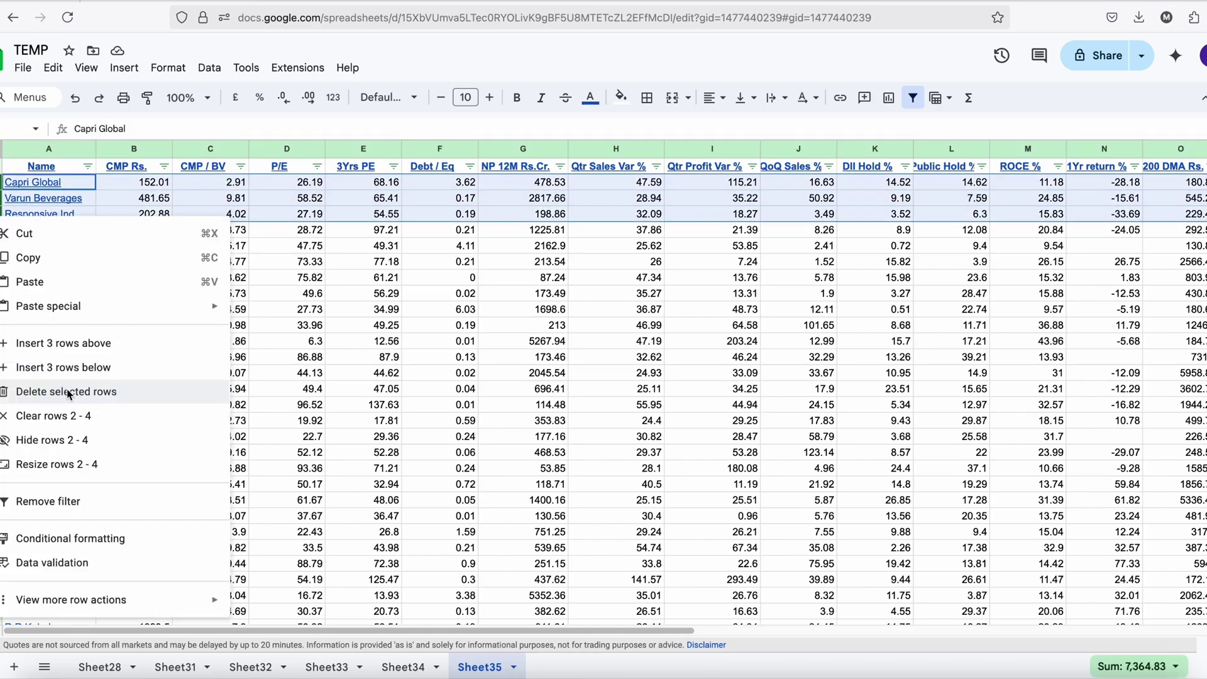
pyautogui.click(67, 394)
# - Sort the table by X1 from A to Z
pyautogui.hscroll(10, 355, 619)
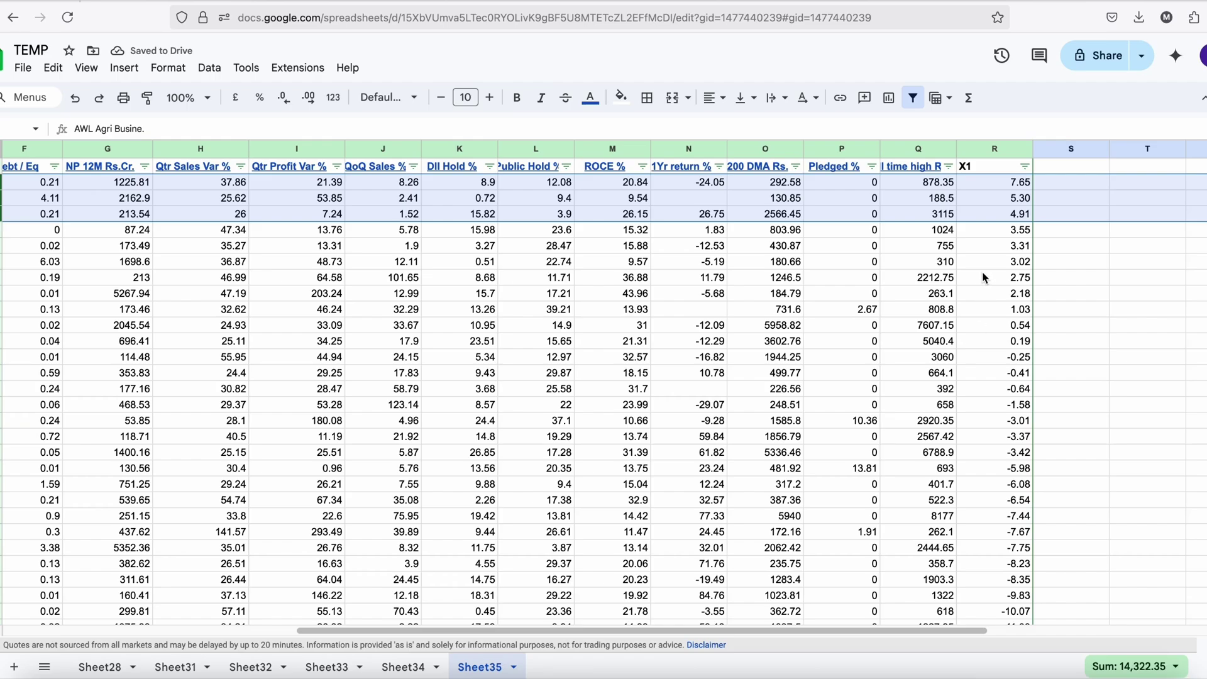
pyautogui.click(1005, 278)
pyautogui.click(1020, 167)
pyautogui.click(989, 219)
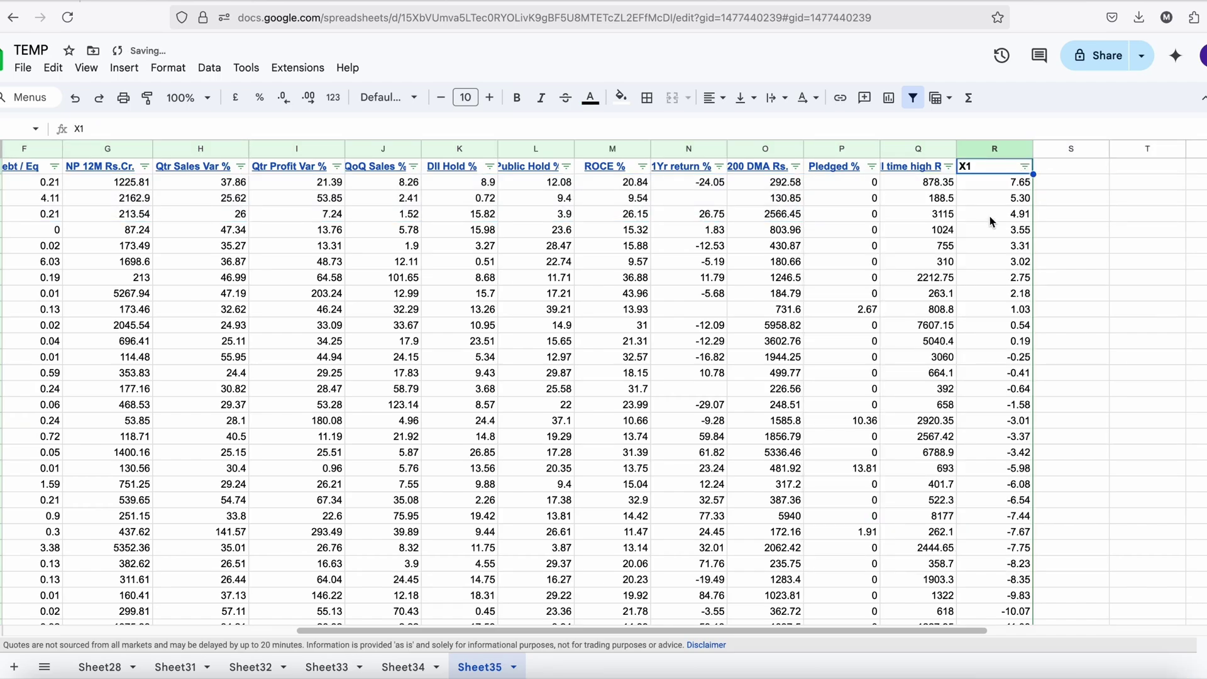
pyautogui.click(1025, 165)
pyautogui.click(1006, 187)
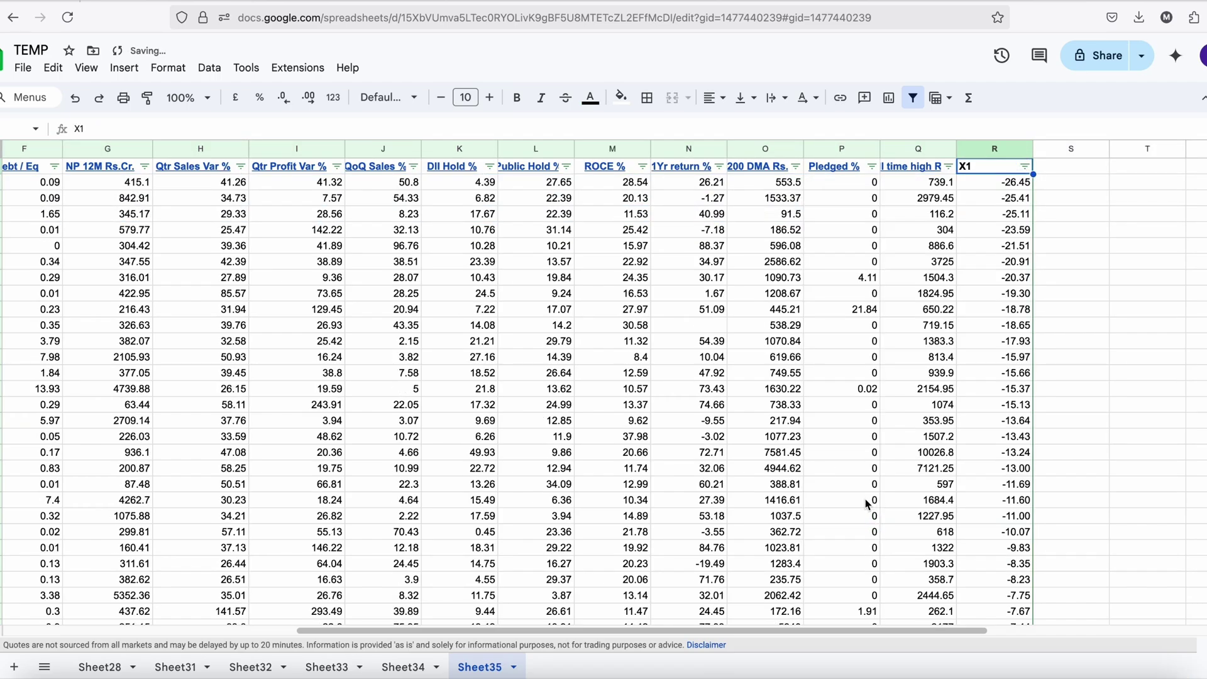
# - Enter X2 as the header of column S
pyautogui.scroll(-10, 856, 503)
pyautogui.moveTo(732, 630); pyautogui.dragTo(867, 628)
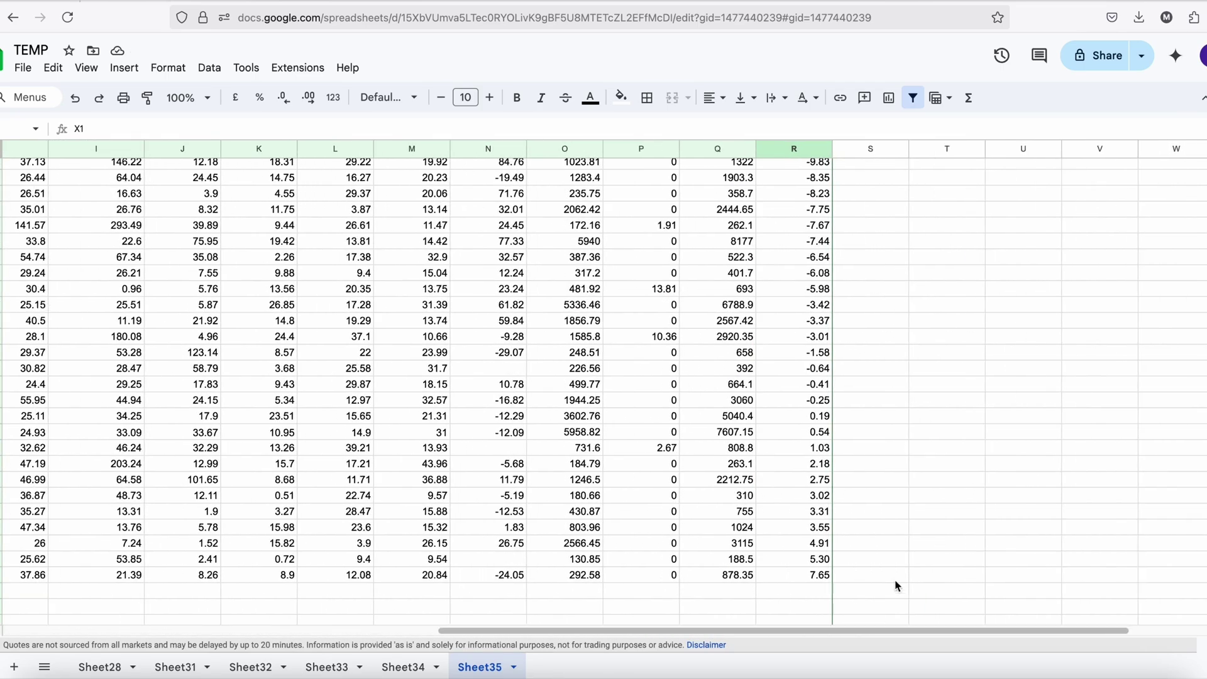
pyautogui.scroll(10, 835, 377)
pyautogui.press('Right')
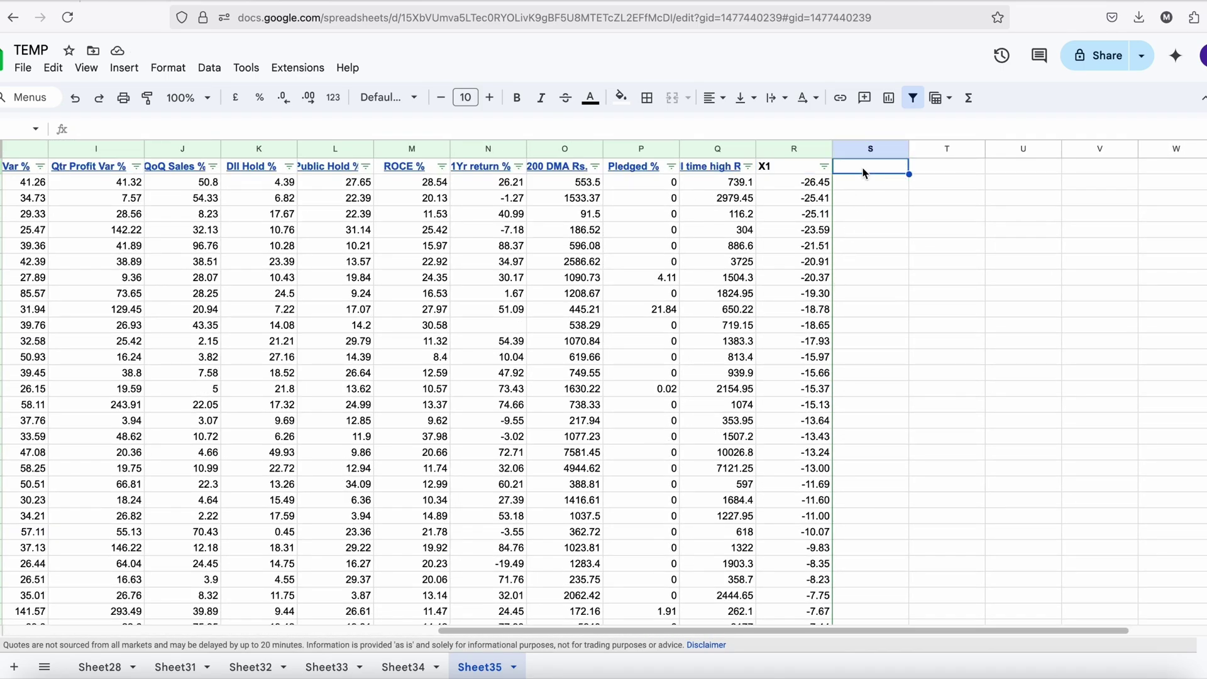
pyautogui.write('X2')
pyautogui.press('Return')
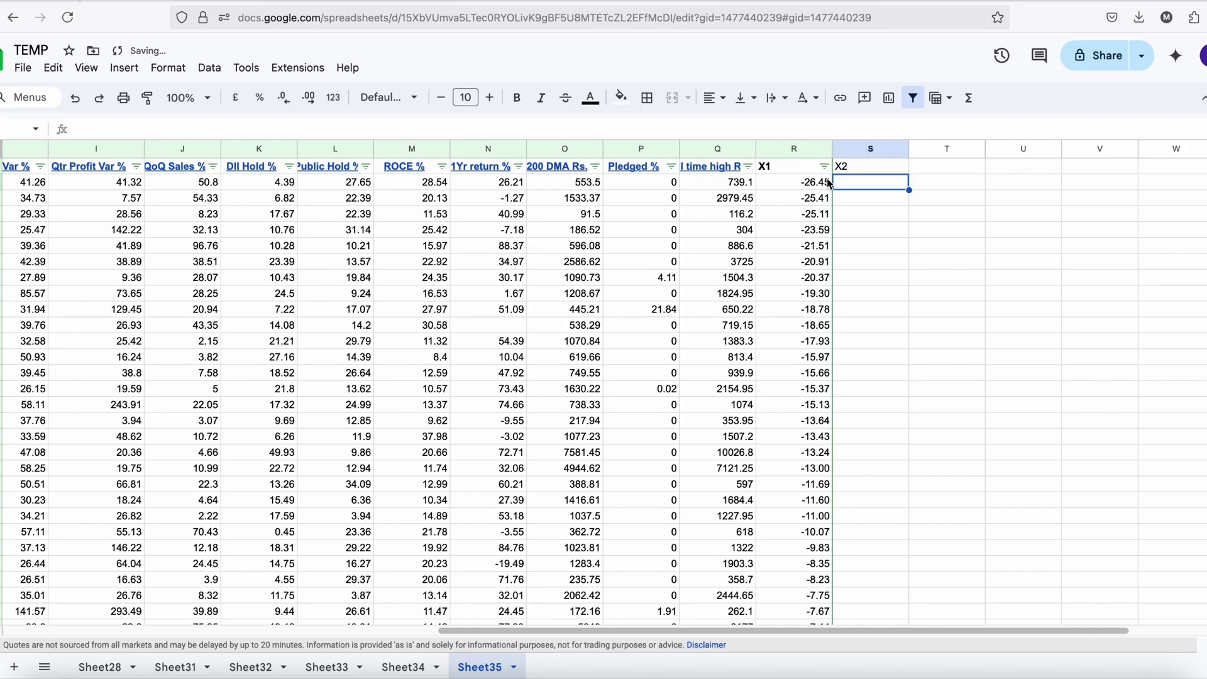
# - Enter the formula =E2-D2 in S2 to subtract the P/E from the 3Yrs PE
pyautogui.hscroll(-15, 827, 182)
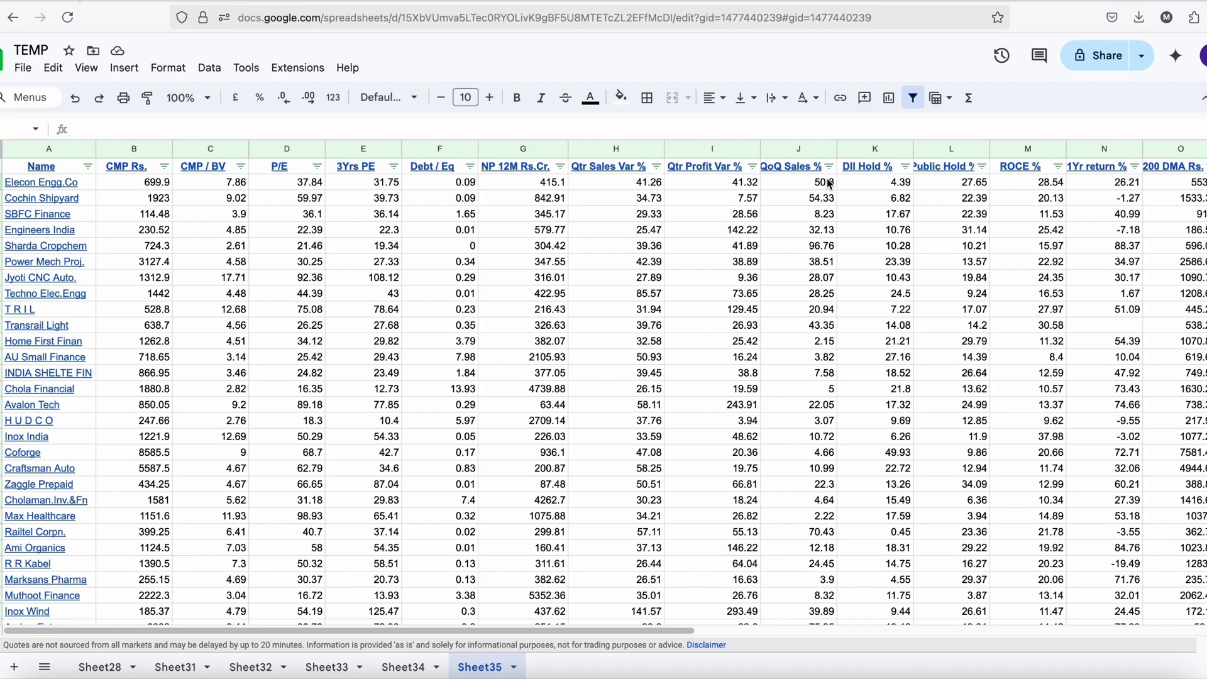
pyautogui.click(301, 183)
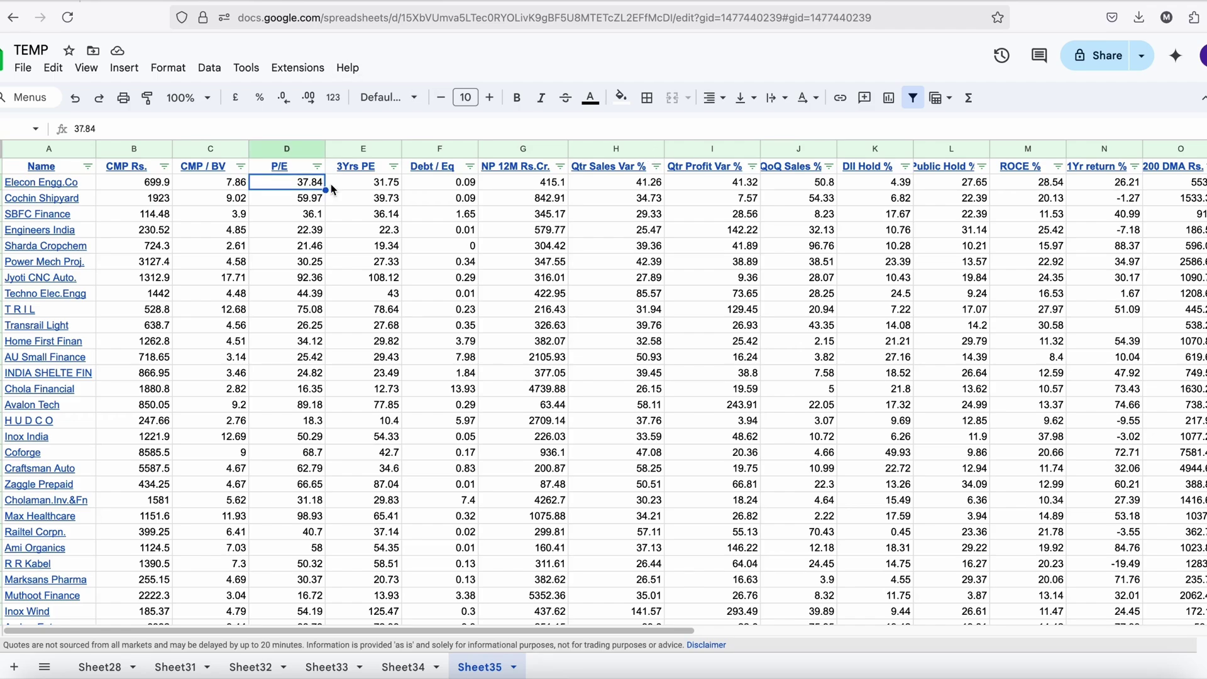
pyautogui.click(331, 184)
pyautogui.hscroll(8, 445, 192)
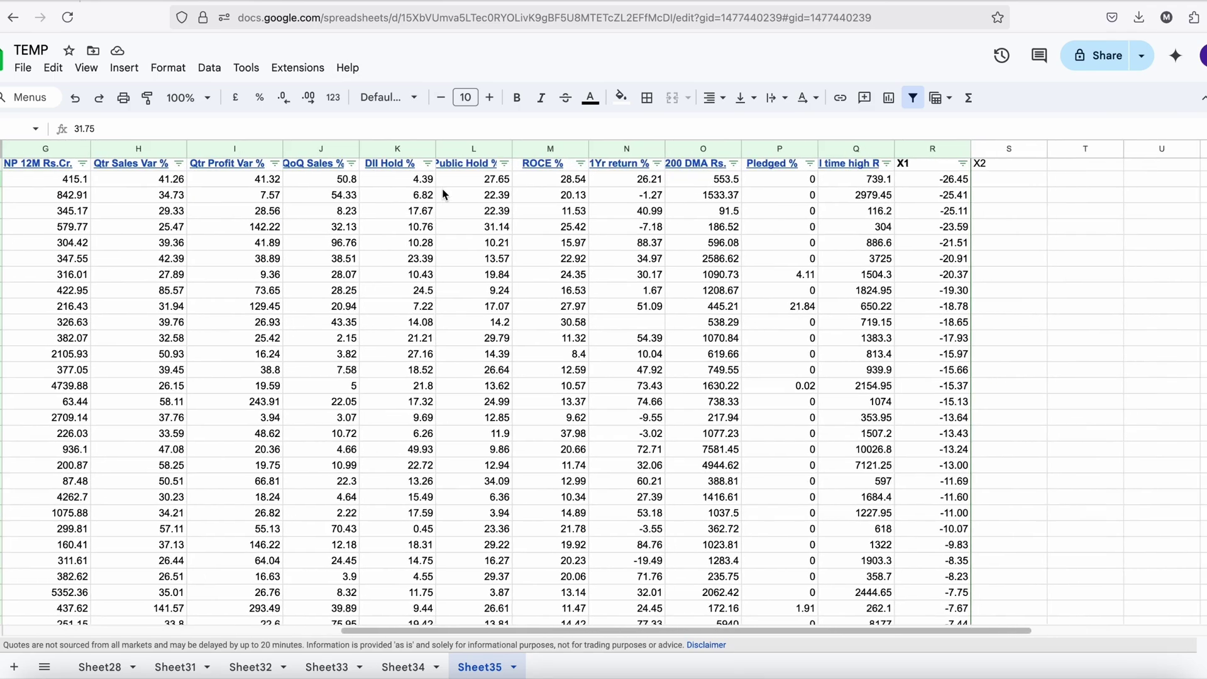
pyautogui.click(950, 183)
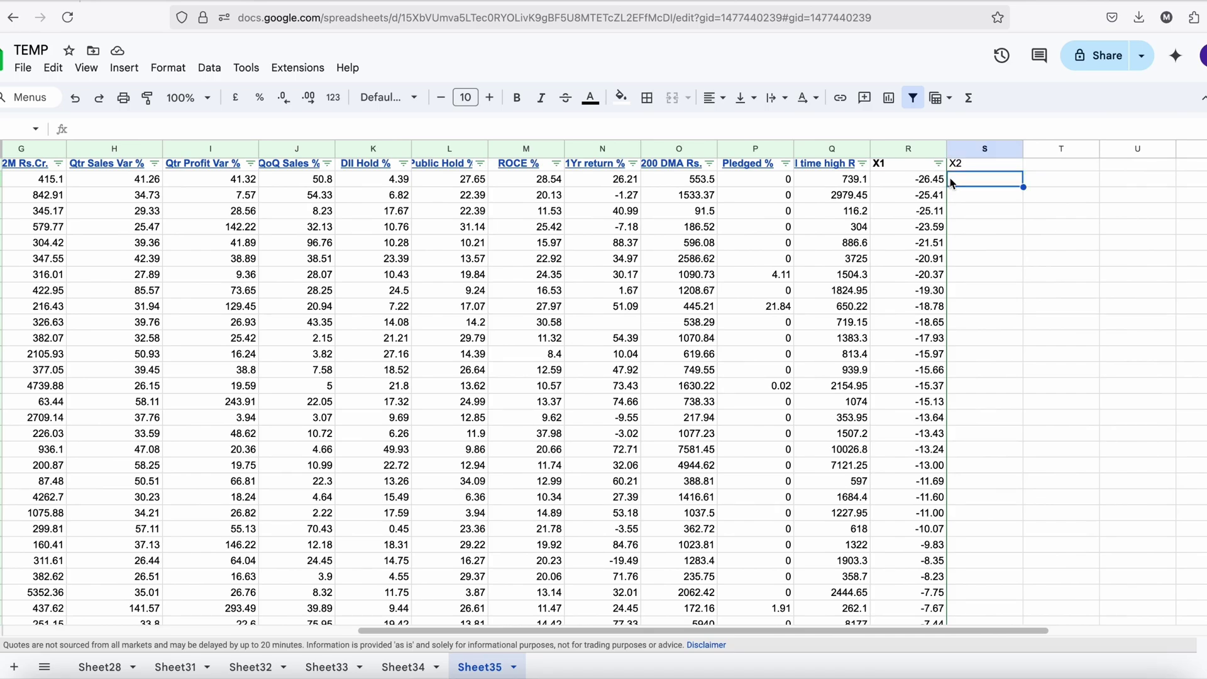
pyautogui.write('=')
pyautogui.hscroll(-8, 864, 180)
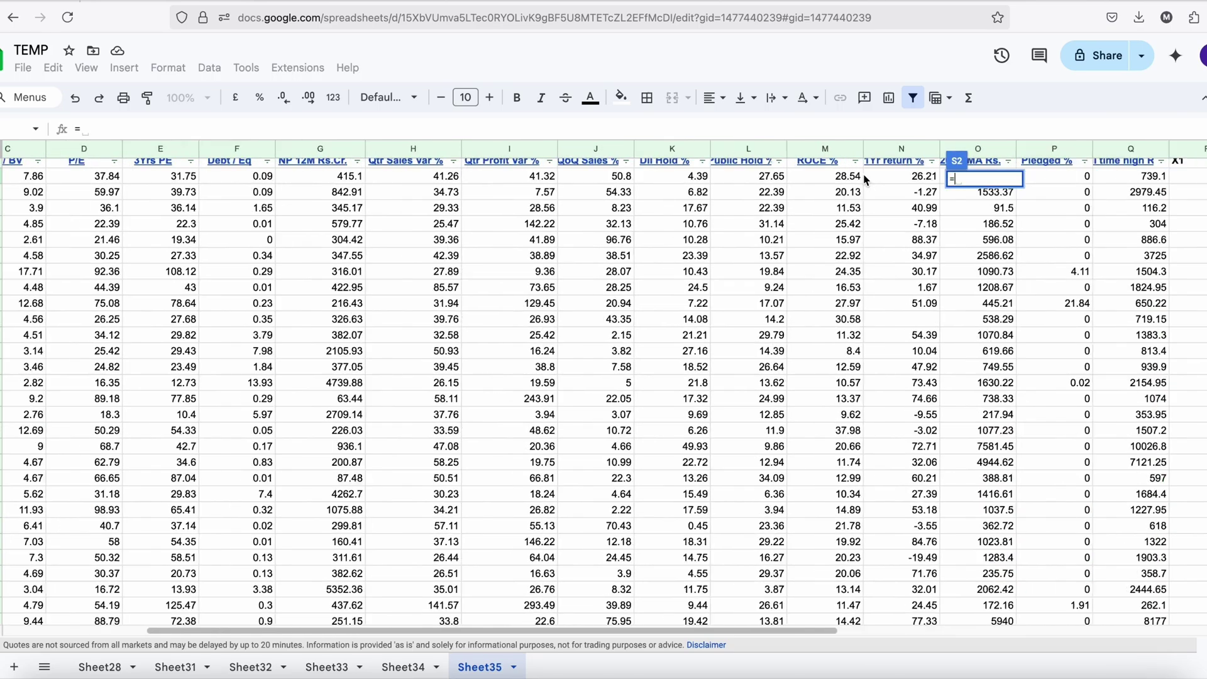
pyautogui.click(369, 177)
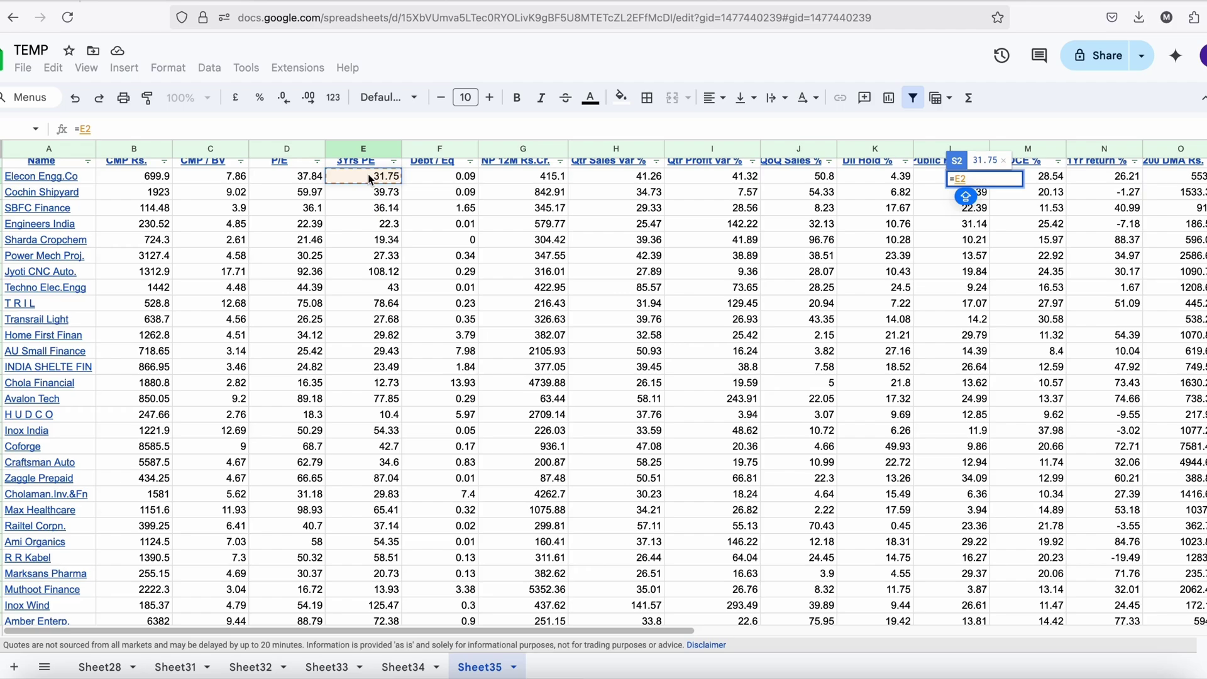
pyautogui.write('-D2')
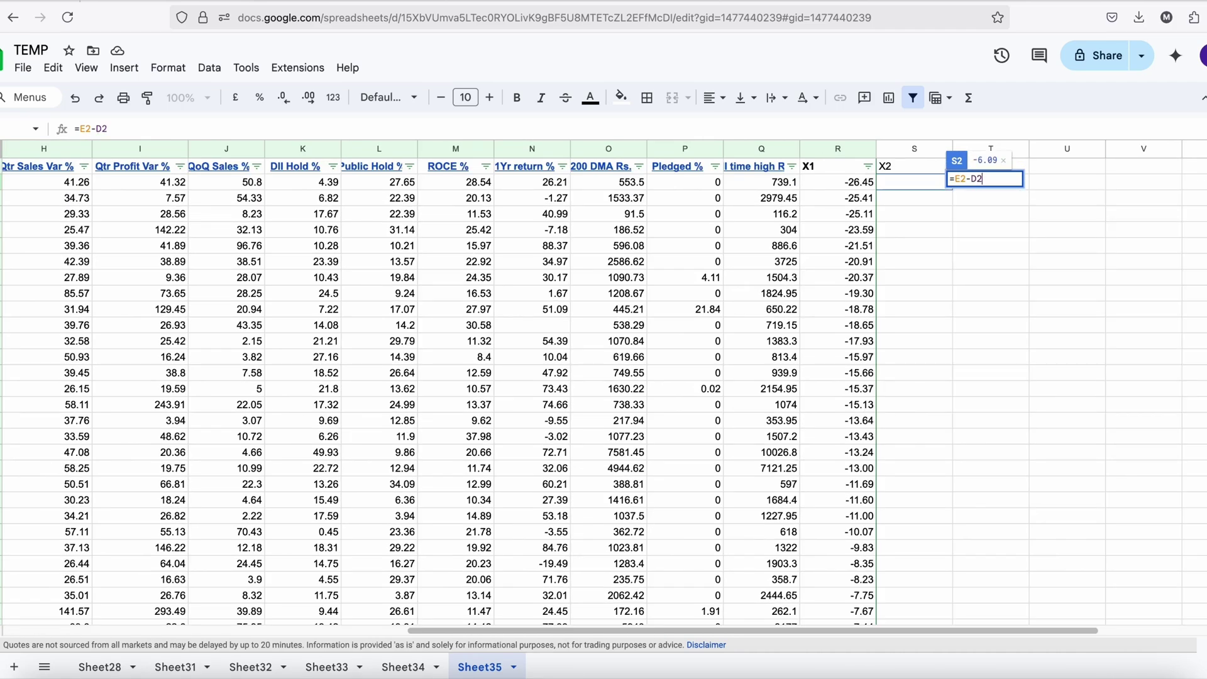
pyautogui.press('Return')
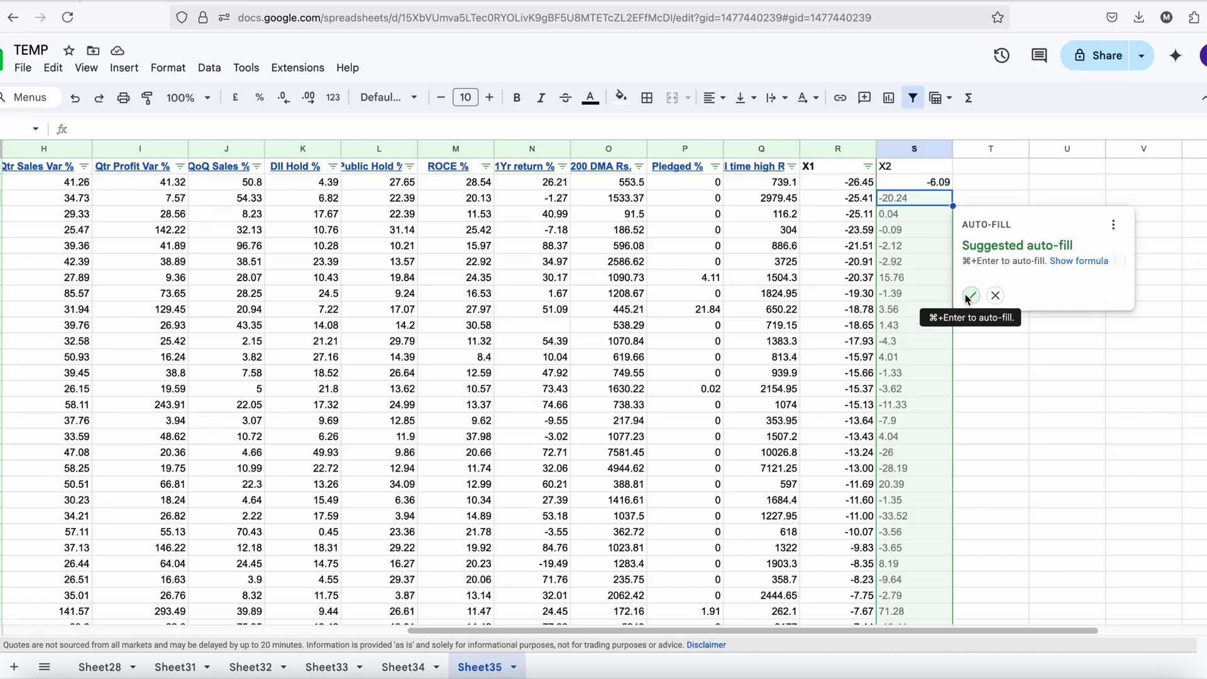
# - Accept the suggested auto-fill of the X2 formula for the remaining rows of column S
pyautogui.click(969, 295)
pyautogui.hscroll(-8, 893, 273)
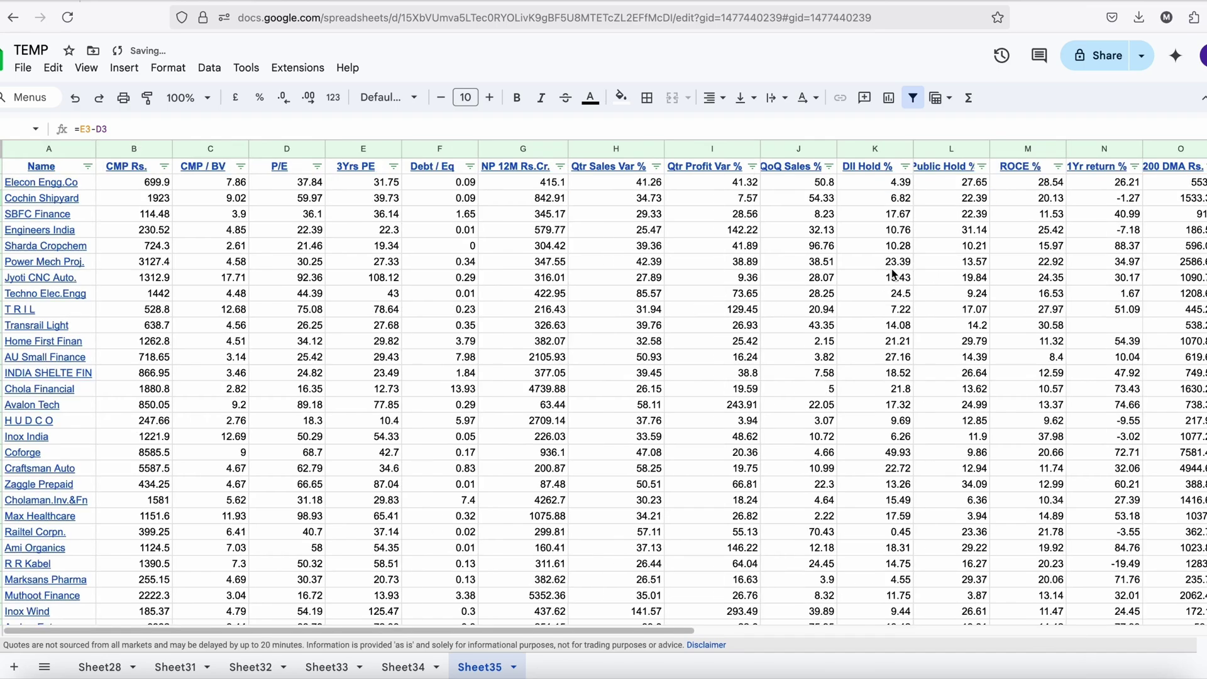
pyautogui.hscroll(8, 893, 273)
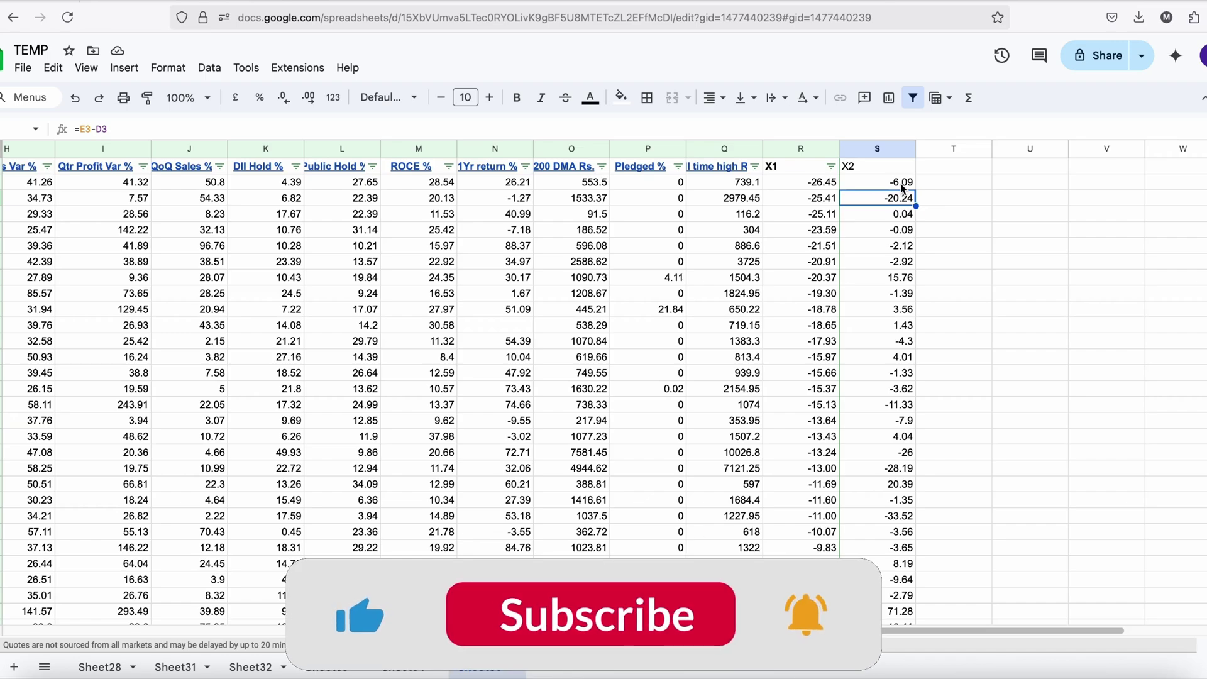
# - Remove and recreate the filter on the whole table so that it includes the X2 column
pyautogui.click(889, 169)
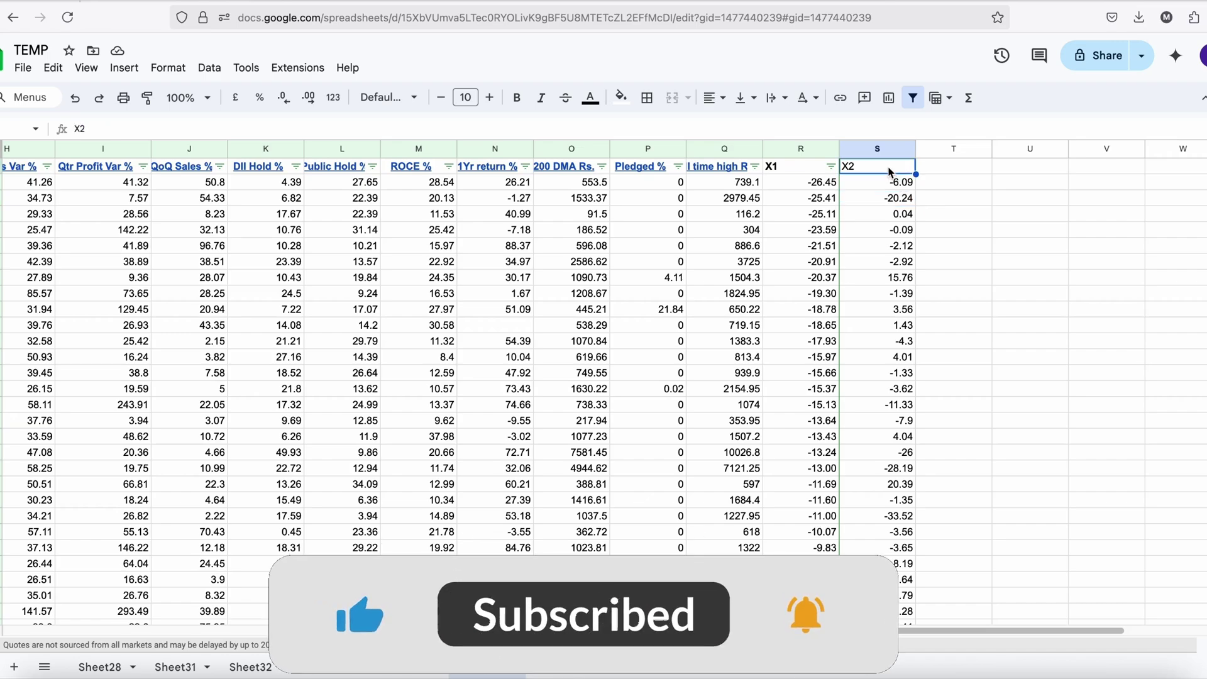
pyautogui.hotkey('ctrl', 'a')
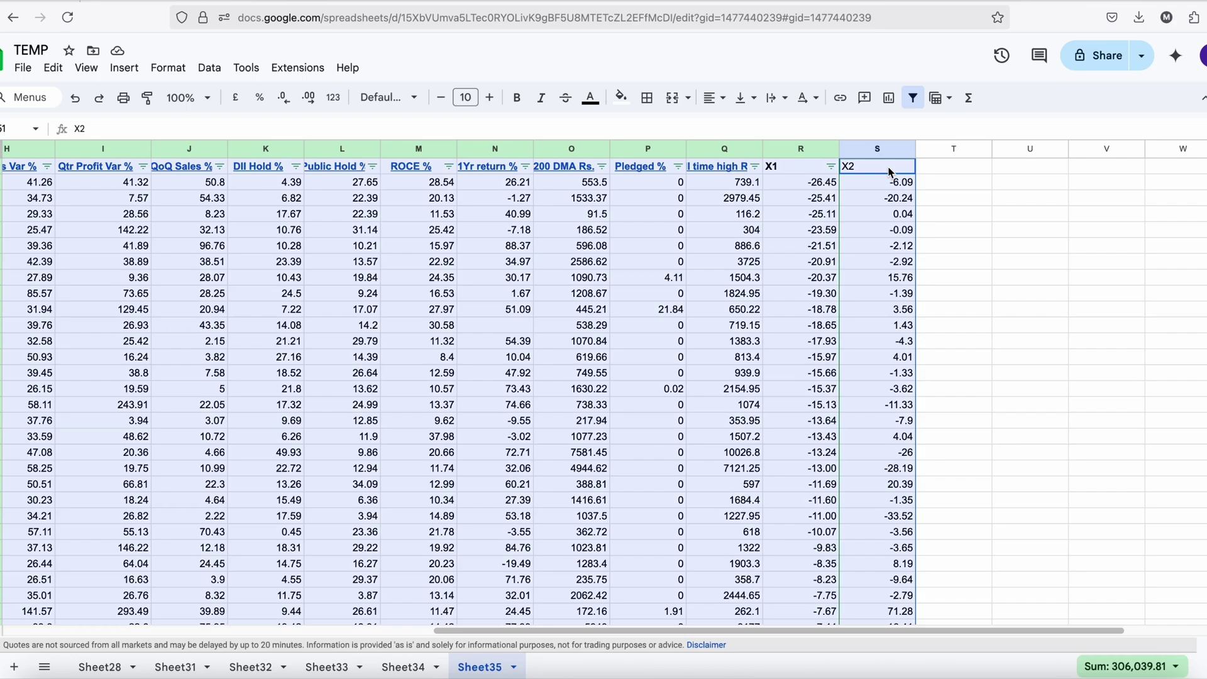
pyautogui.click(913, 98)
pyautogui.click(913, 97)
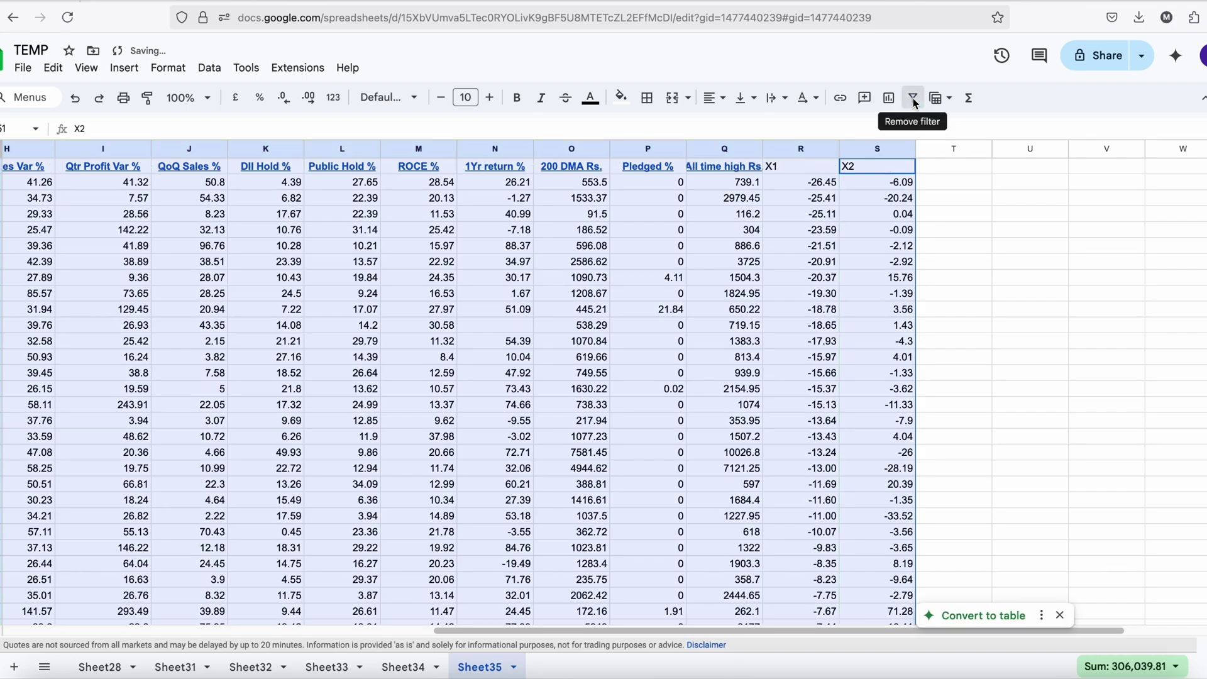
# - Sort the table by X2 from Z to A and review the rows with the highest values
pyautogui.click(906, 166)
pyautogui.click(865, 217)
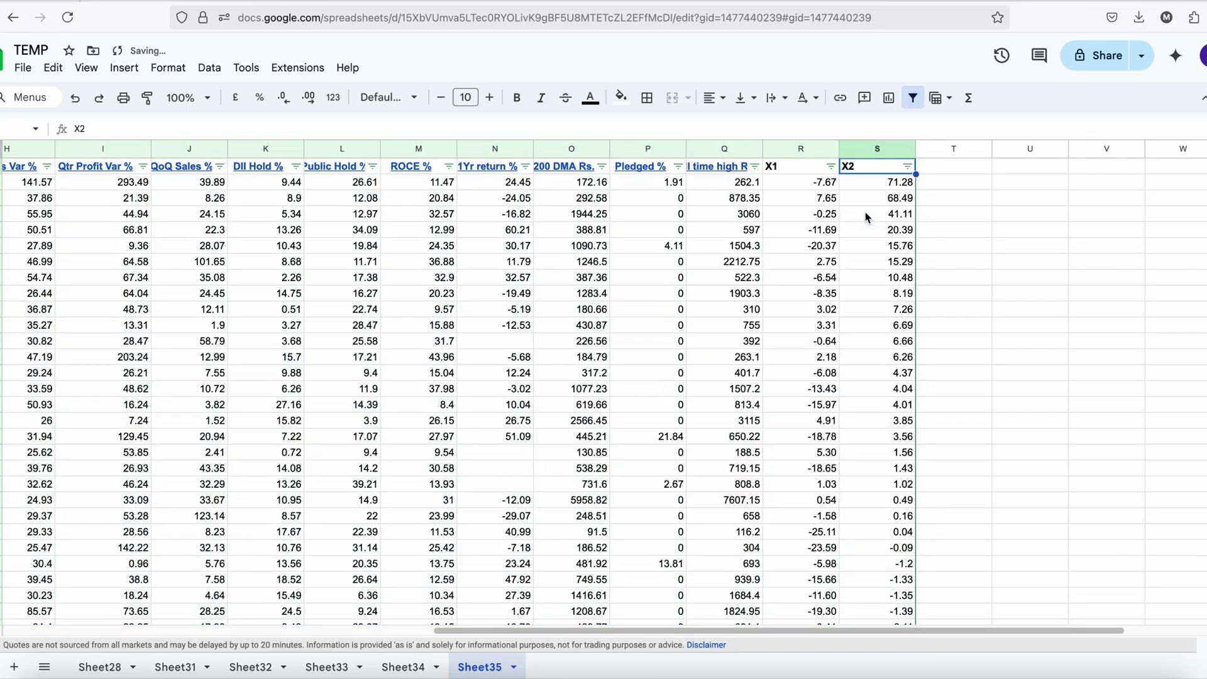
pyautogui.moveTo(888, 188); pyautogui.dragTo(32, 564)
pyautogui.scroll(-5, 694, 395)
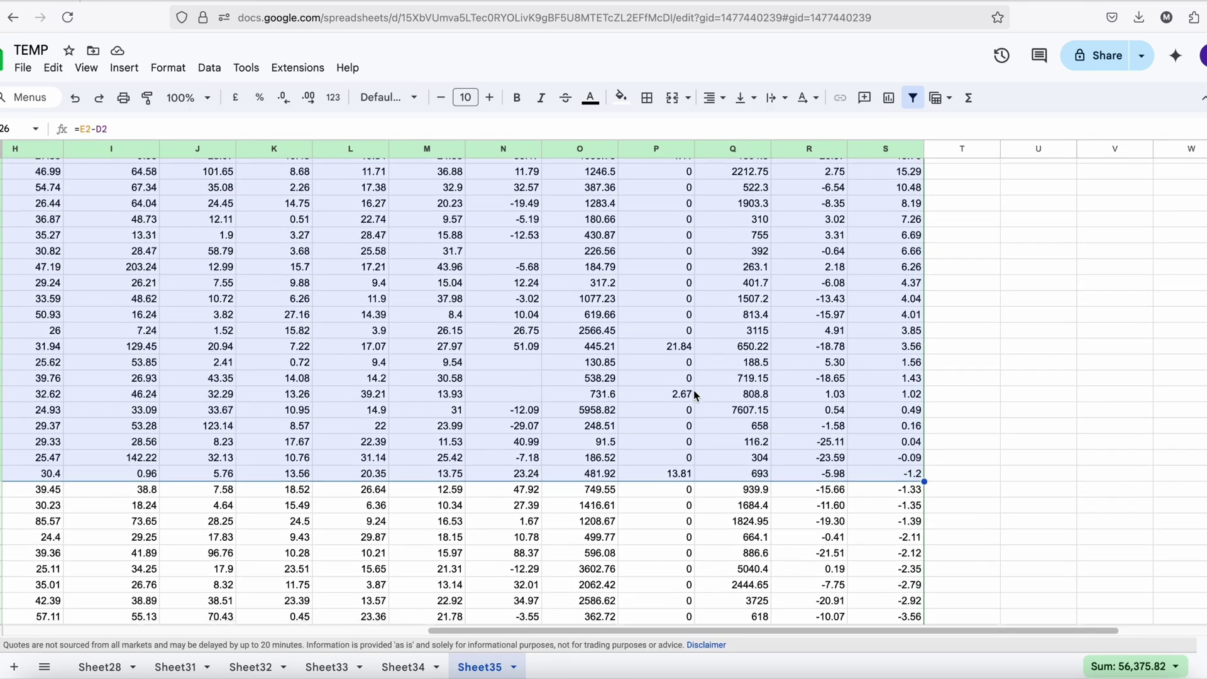
pyautogui.scroll(5, 694, 394)
pyautogui.hscroll(2, 694, 394)
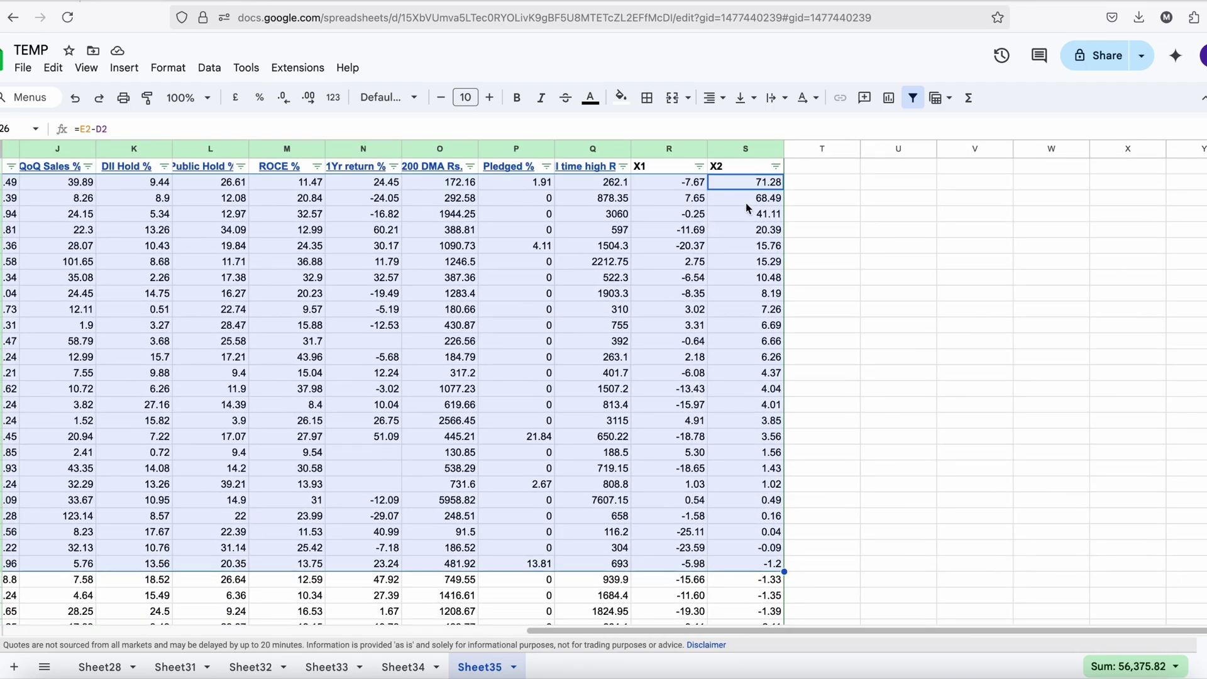
# - Sort the table by X2 from A to Z and inspect the three lowest values
pyautogui.click(775, 166)
pyautogui.click(738, 191)
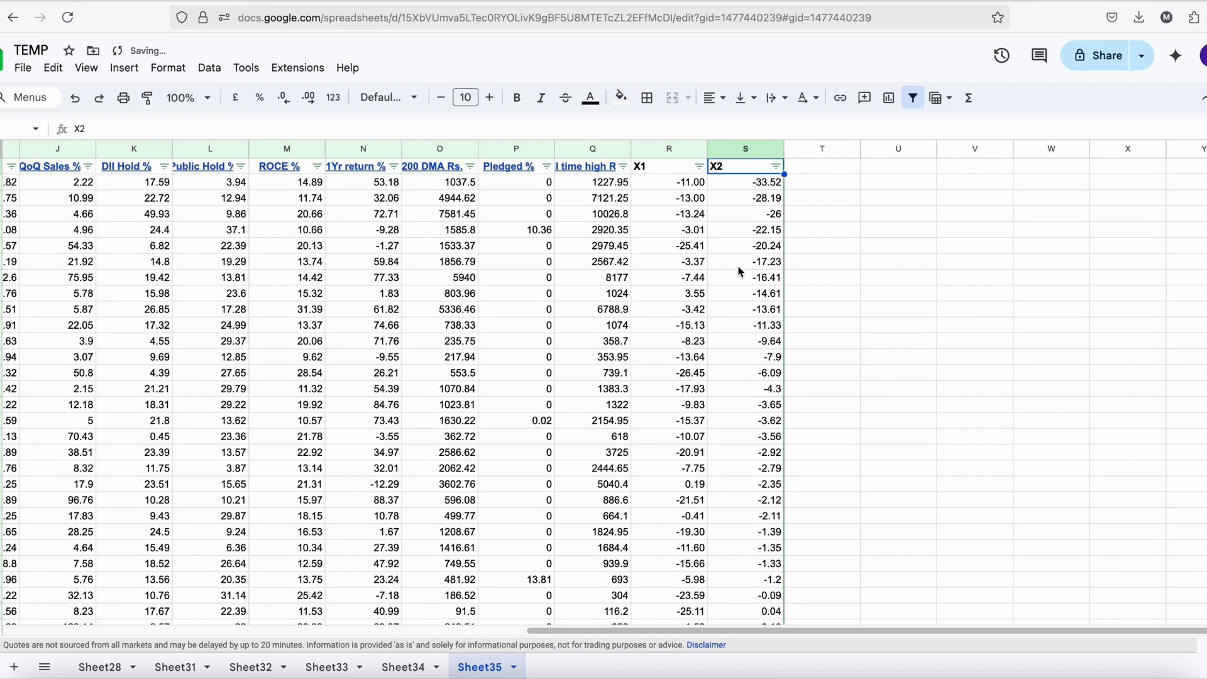
pyautogui.hscroll(1, 741, 251)
pyautogui.click(754, 185)
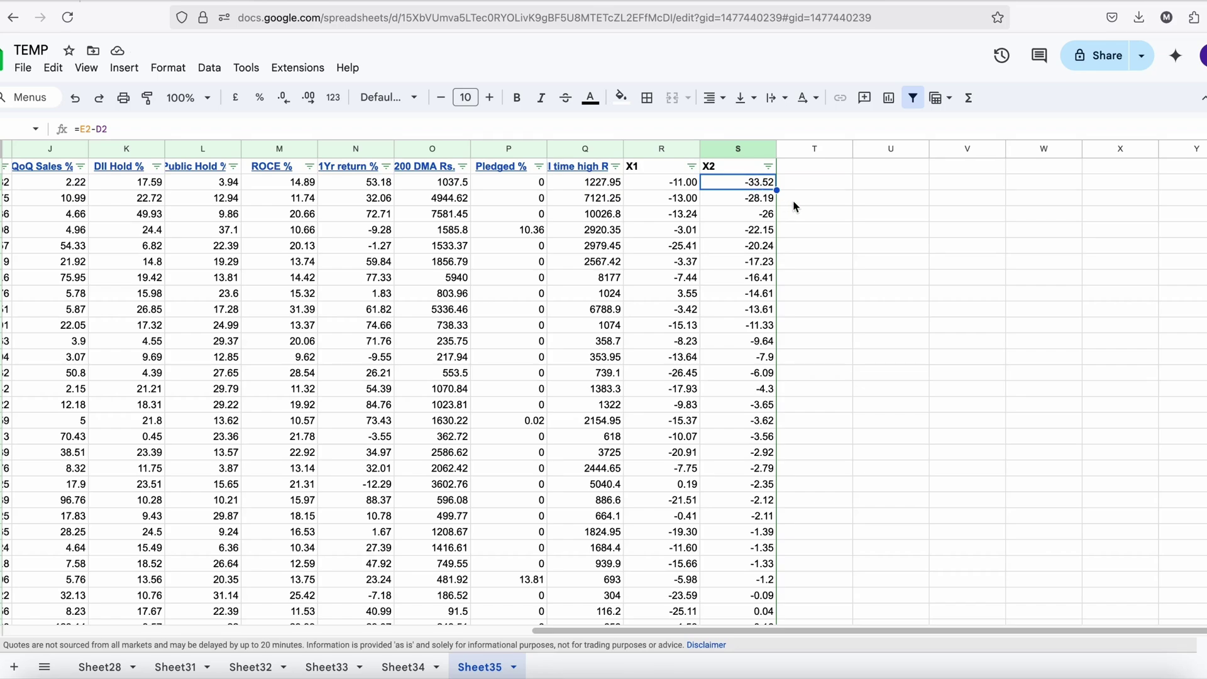
pyautogui.click(760, 201)
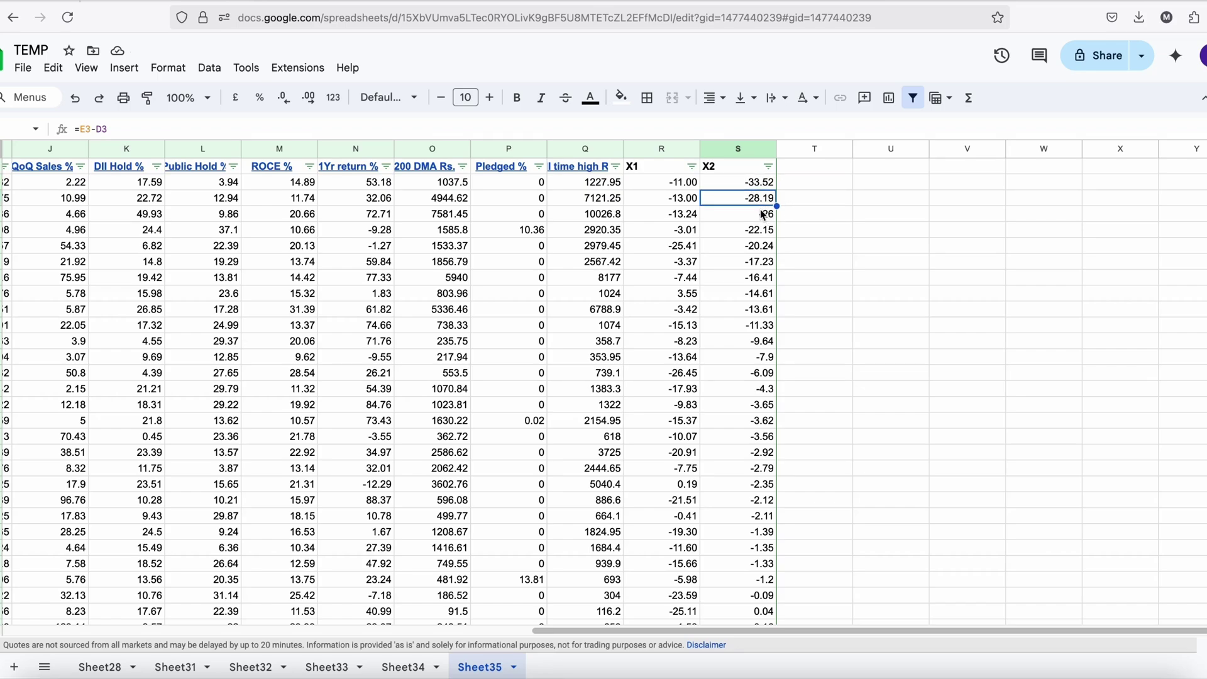
pyautogui.click(763, 214)
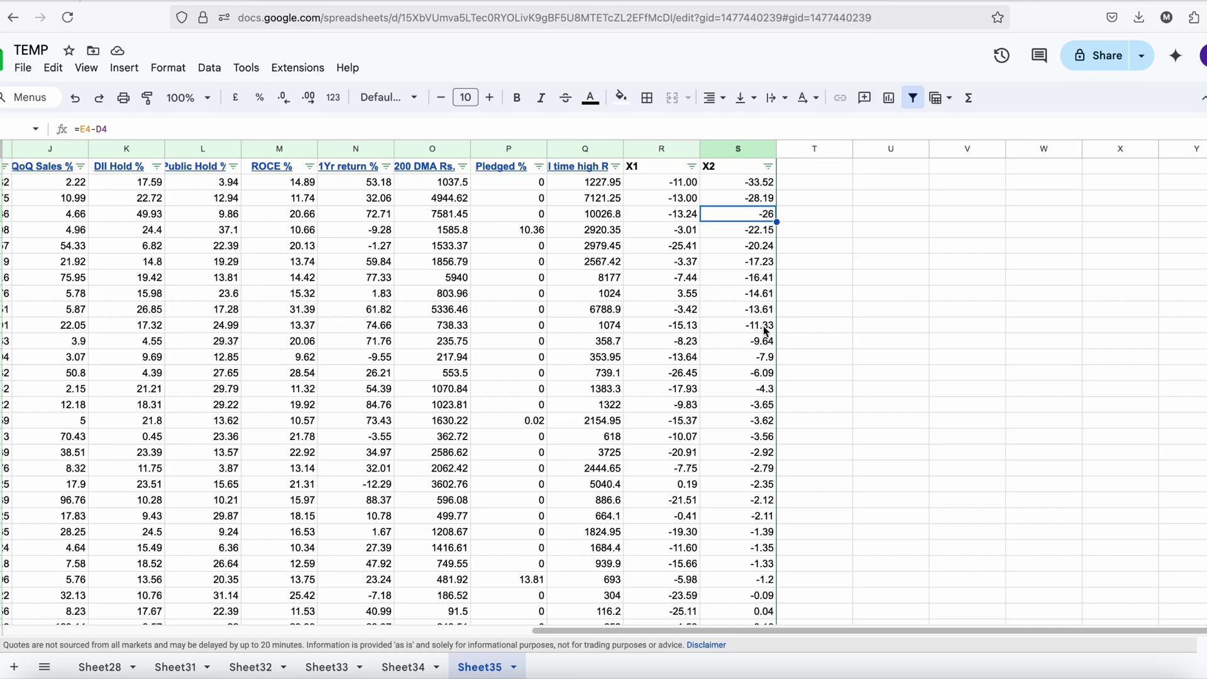
# - Delete the Max Healthcare row at the start of the table sorted by X2
pyautogui.hscroll(-10, 763, 327)
pyautogui.hscroll(10, 763, 328)
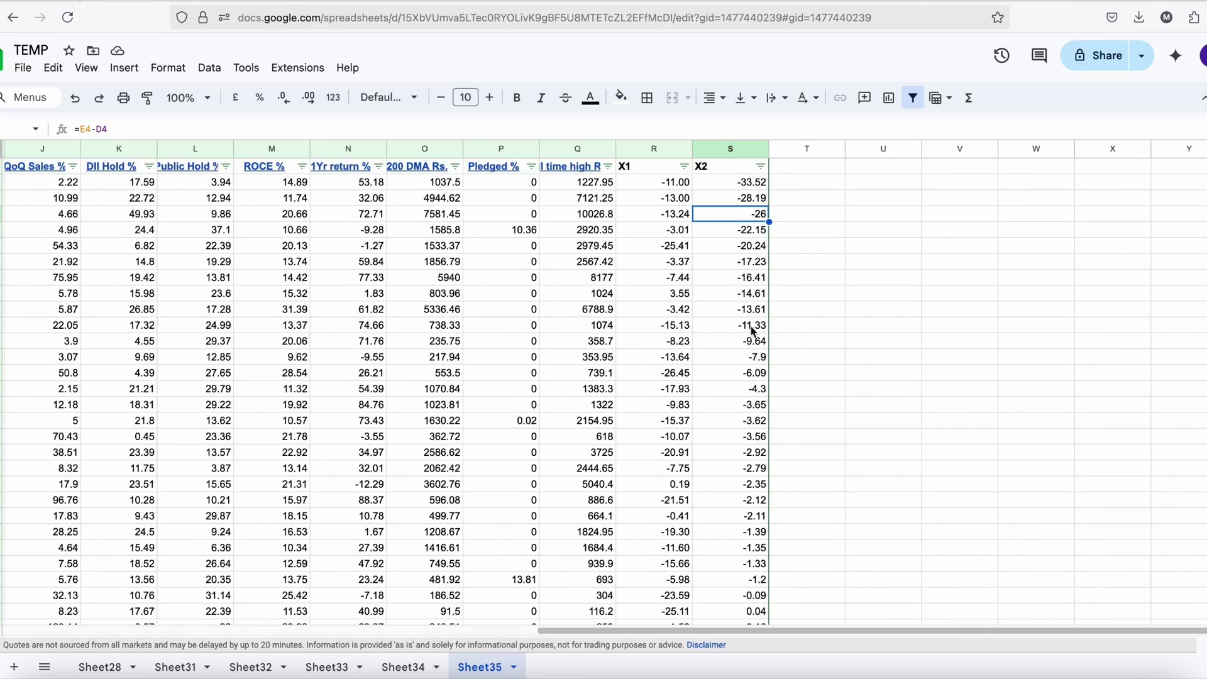
pyautogui.click(0, 325)
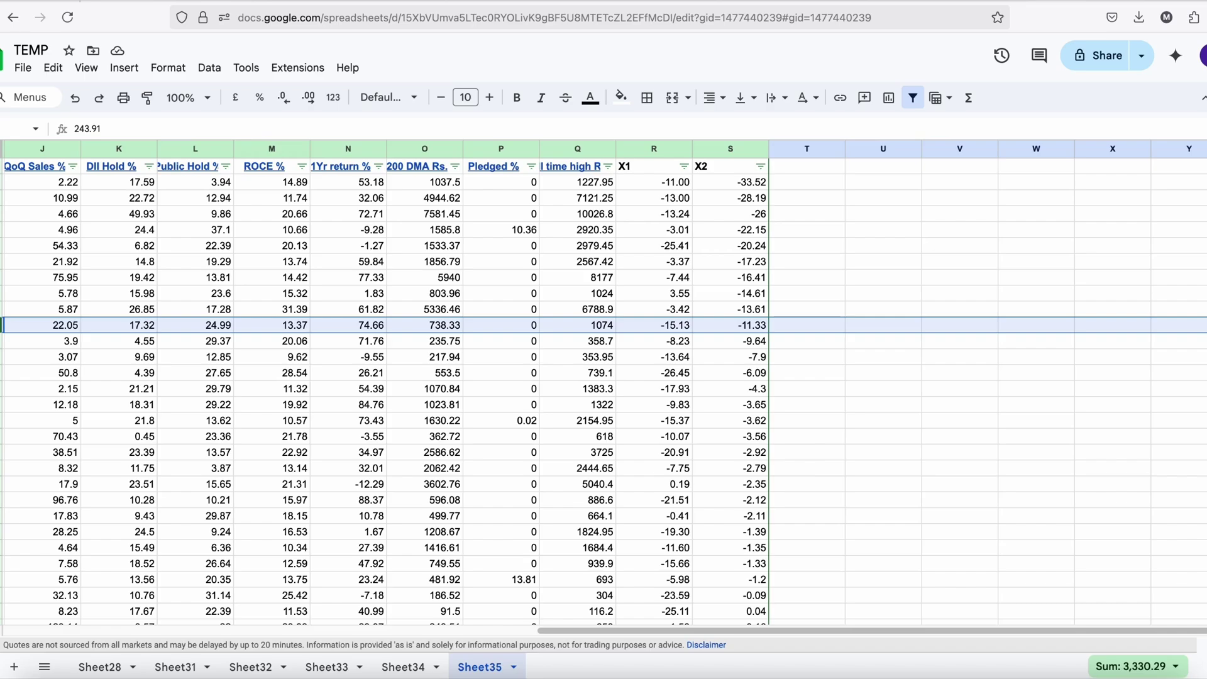
pyautogui.moveTo(2, 325); pyautogui.dragTo(2, 182)
pyautogui.hscroll(-10, 2, 182)
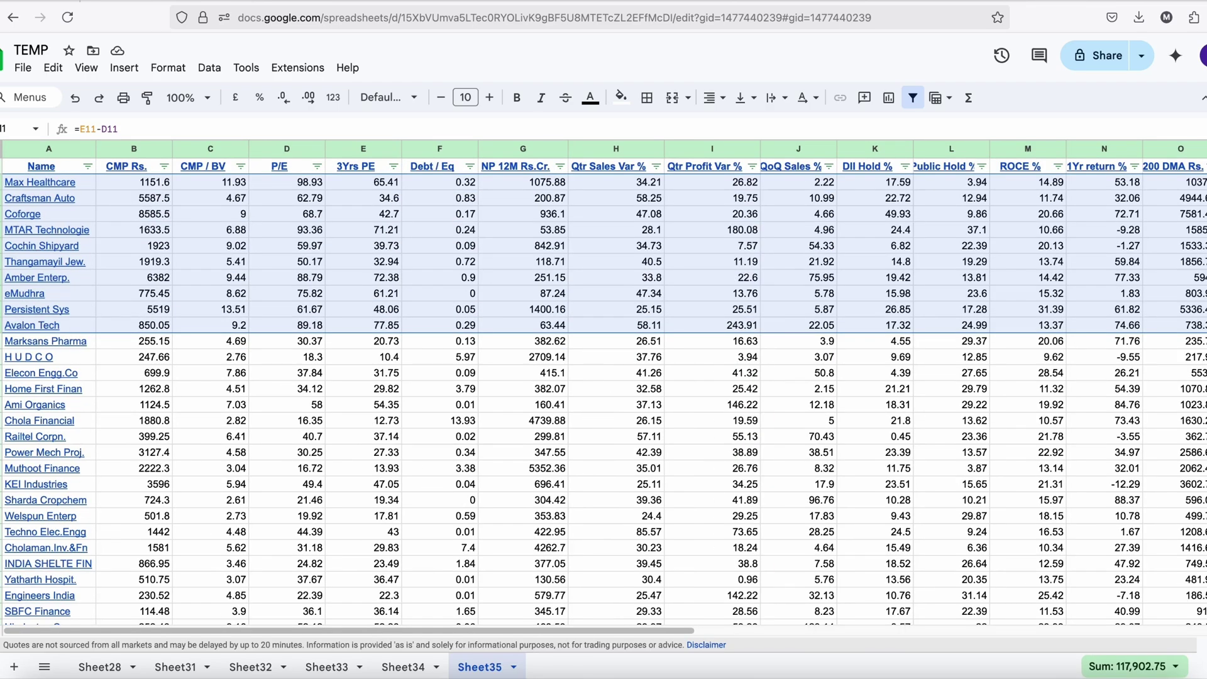
pyautogui.rightClick(2, 182)
pyautogui.click(44, 350)
pyautogui.click(276, 325)
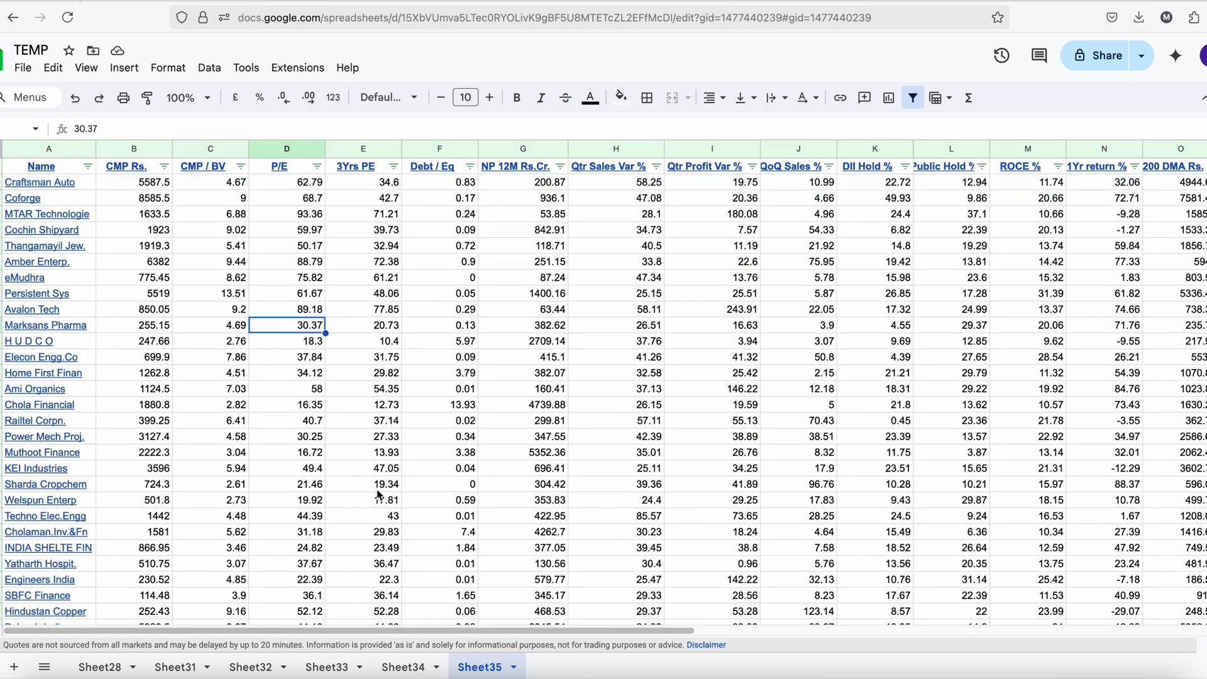
pyautogui.scroll(-10, 377, 493)
pyautogui.click(299, 631)
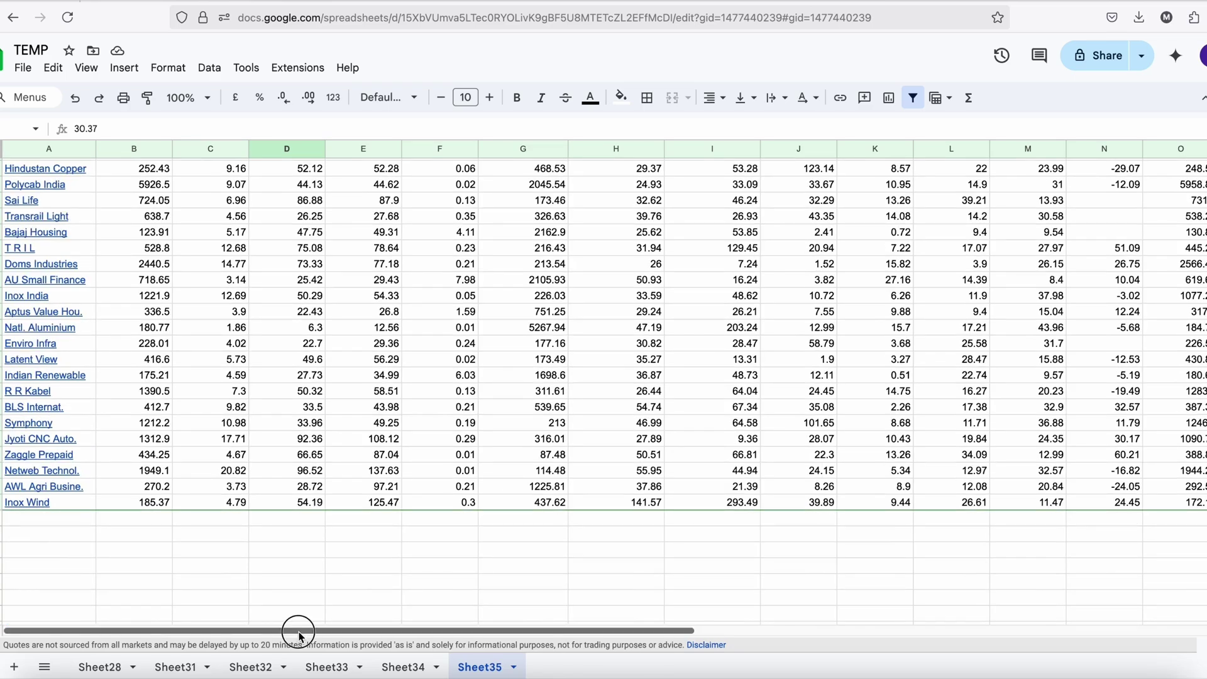
# - Add an X3 header in cell T1, in the column directly after X2
pyautogui.moveTo(299, 631); pyautogui.dragTo(749, 632)
pyautogui.scroll(10, 641, 418)
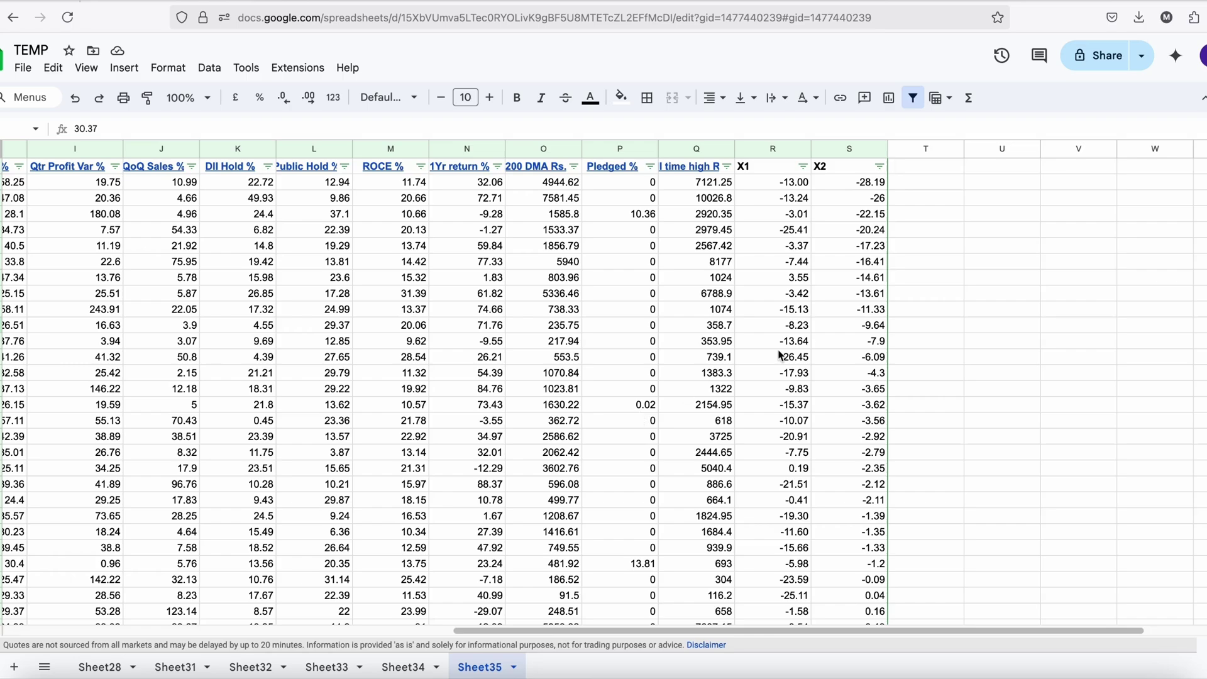
pyautogui.click(898, 169)
pyautogui.write('X3')
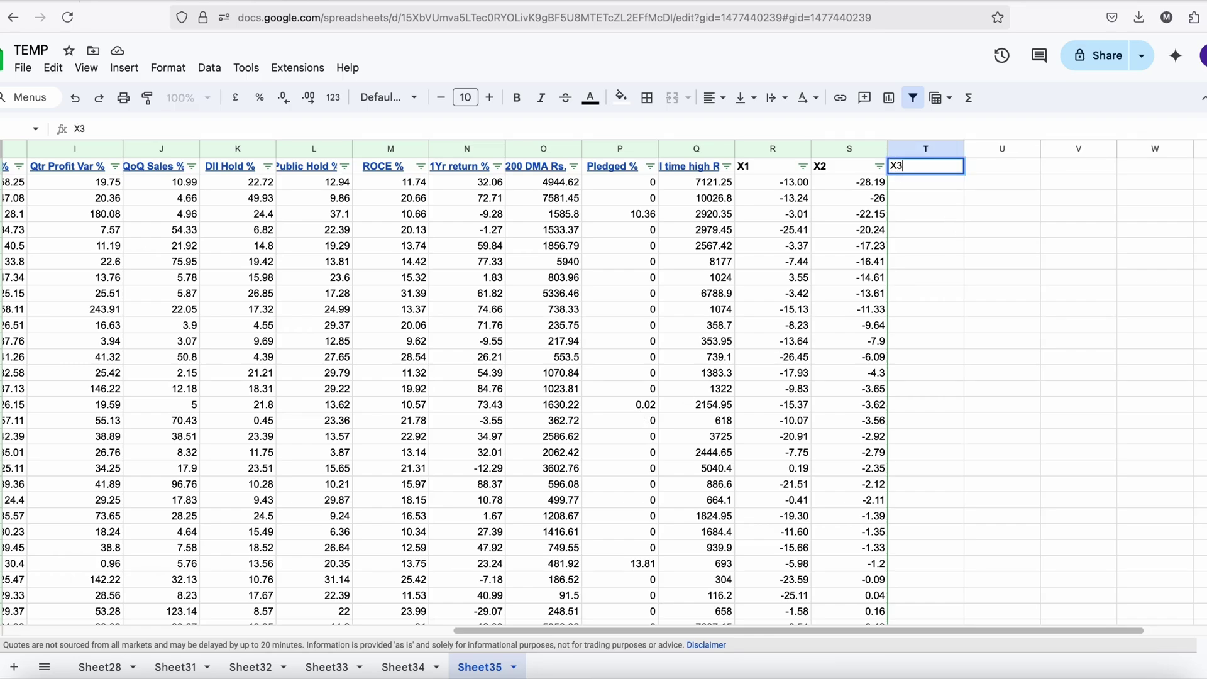
pyautogui.press('Return')
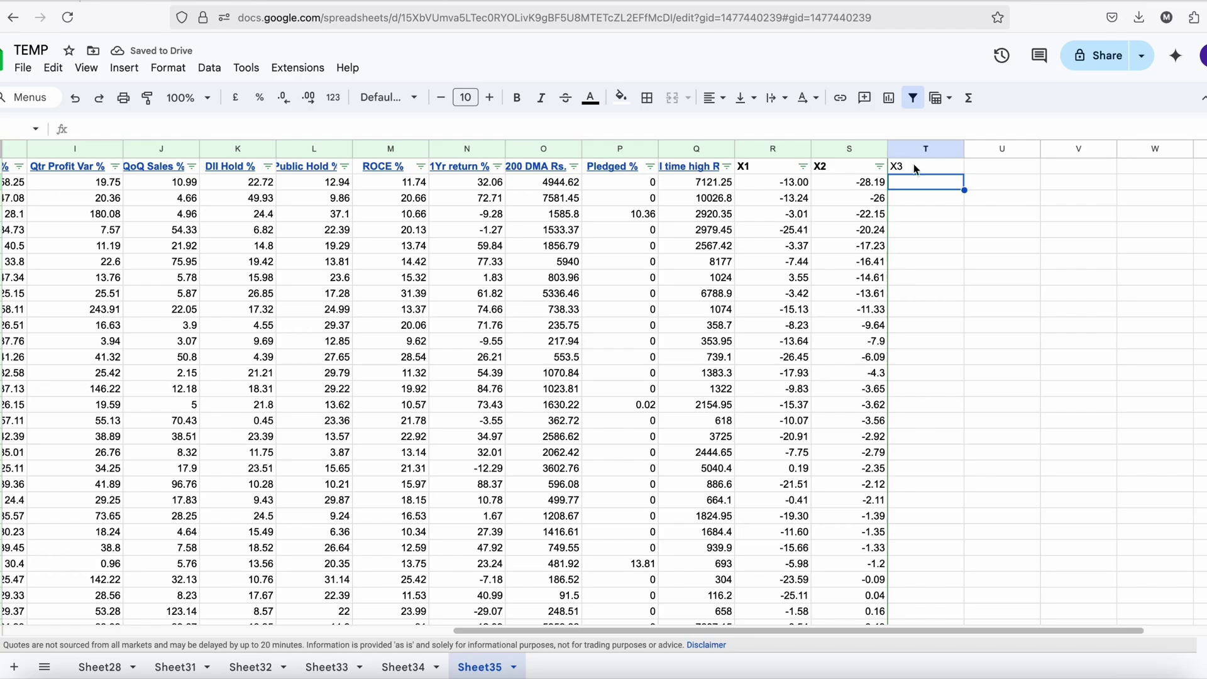
# - Check the CMP Rs. column as formula input and widen the All time high Rs. column to fit its header
pyautogui.hscroll(-10, 720, 182)
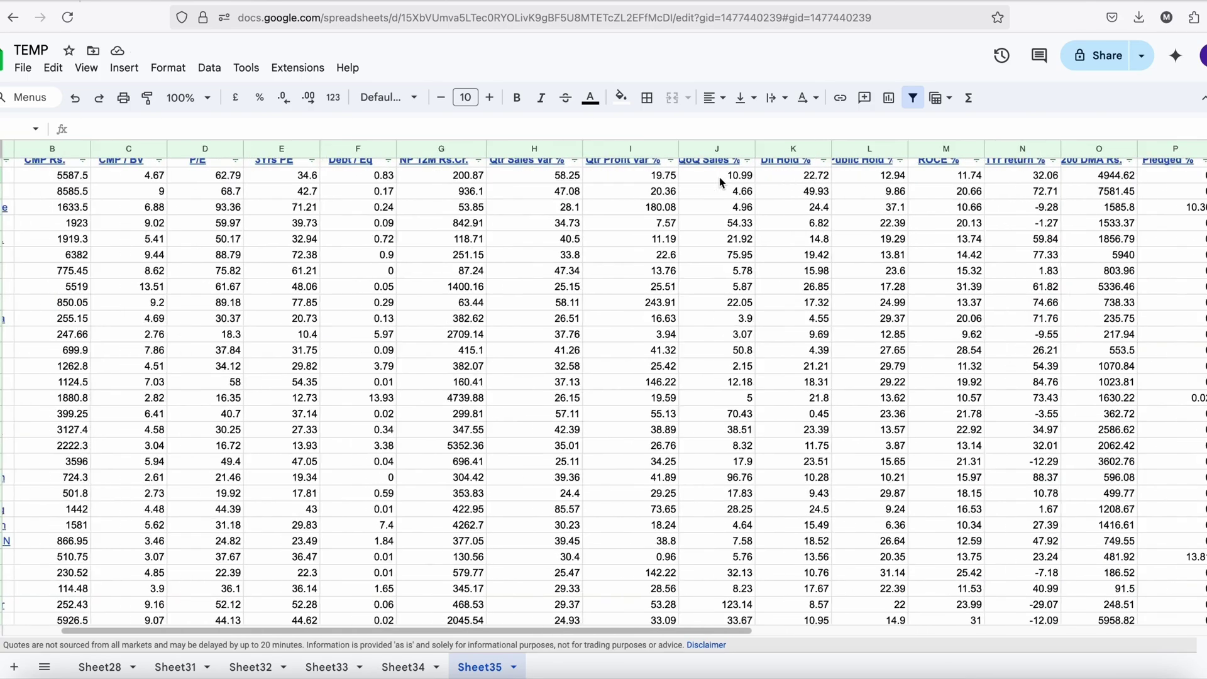
pyautogui.hscroll(-3, 503, 195)
pyautogui.click(144, 188)
pyautogui.hscroll(10, 440, 176)
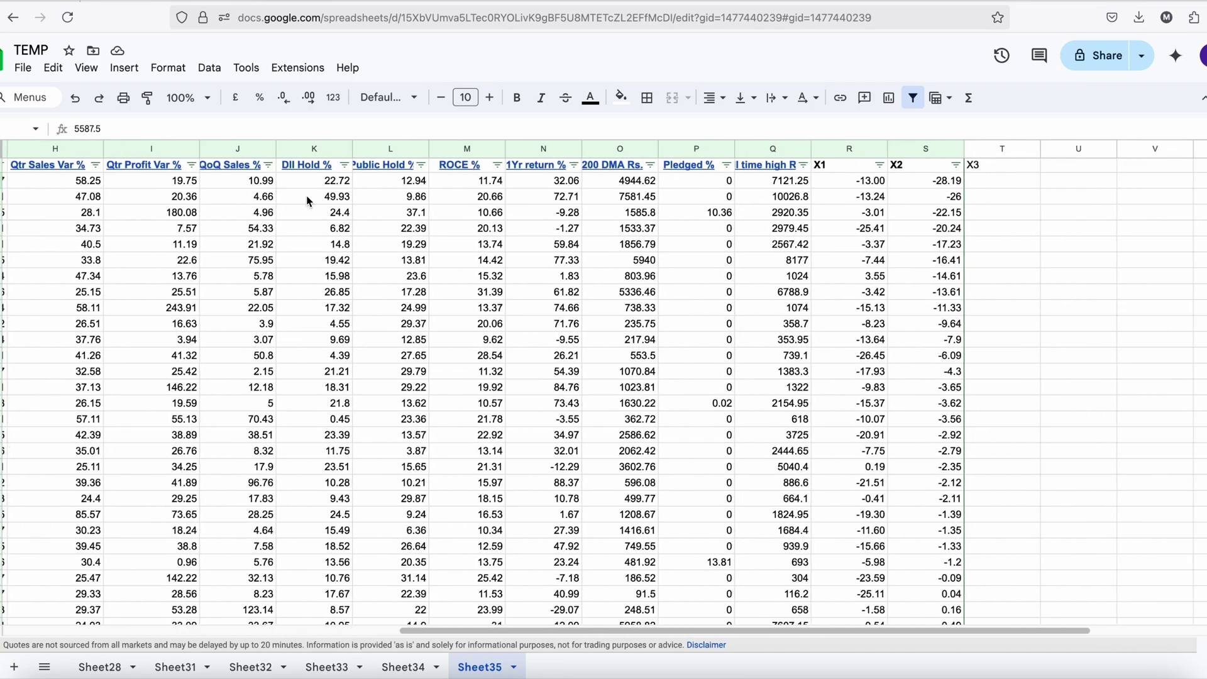
pyautogui.doubleClick(737, 151)
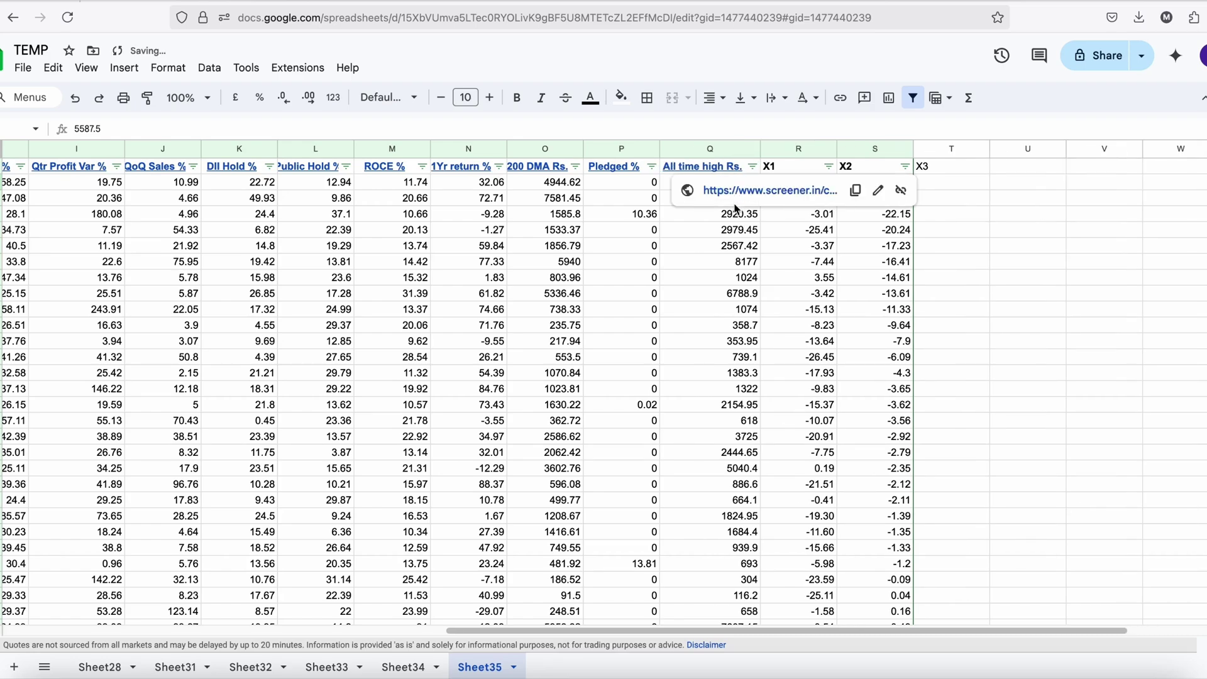
pyautogui.click(730, 214)
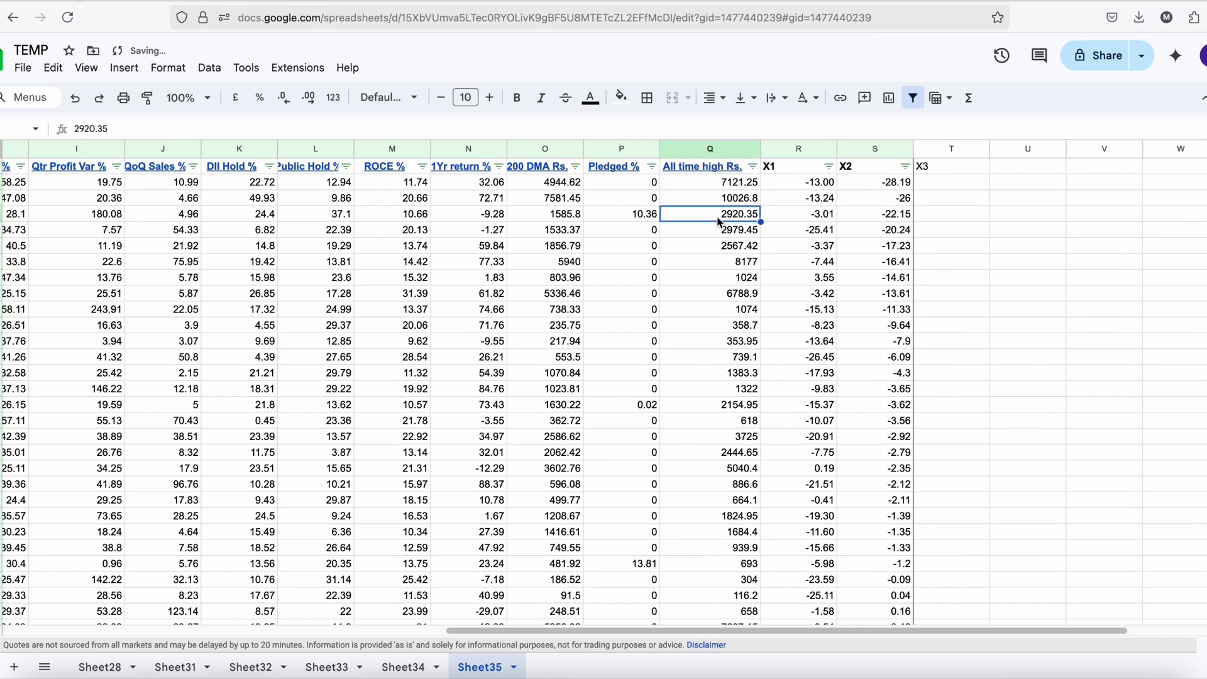
pyautogui.click(714, 182)
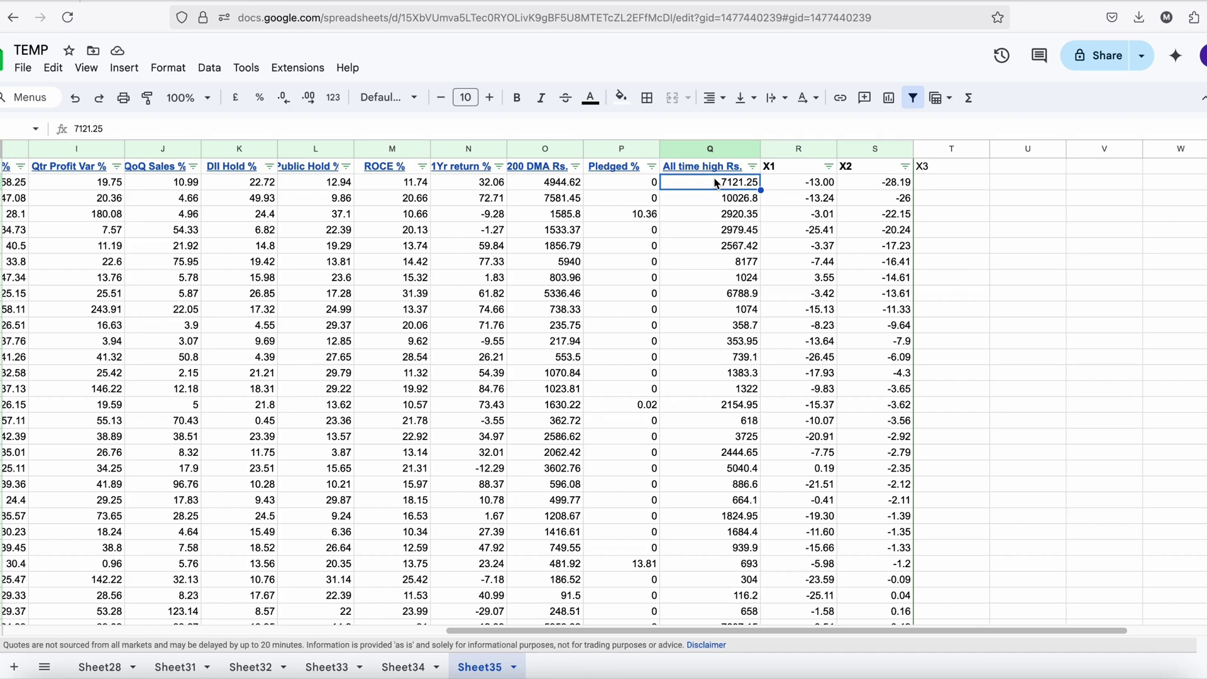
# - Calculate X3 in T2 with =(Q2-B2)/B2*100 and accept the suggested auto-fill for the remaining rows
pyautogui.click(948, 183)
pyautogui.write('=')
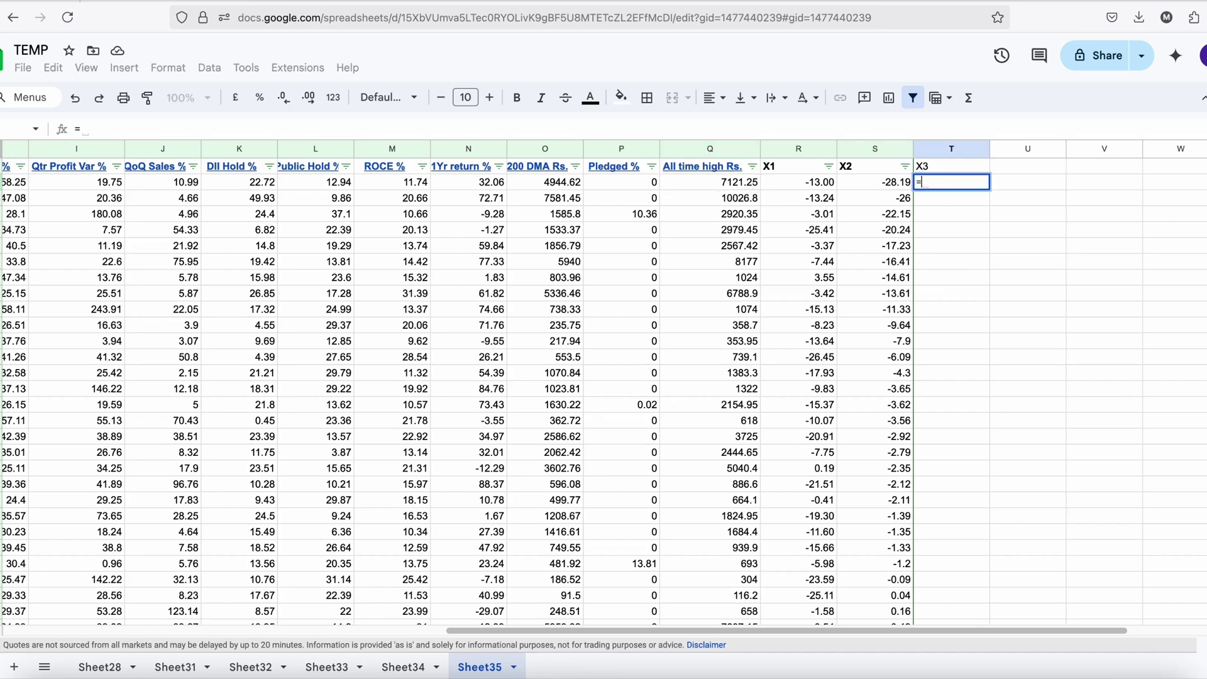
pyautogui.click(732, 183)
pyautogui.write('-B2')
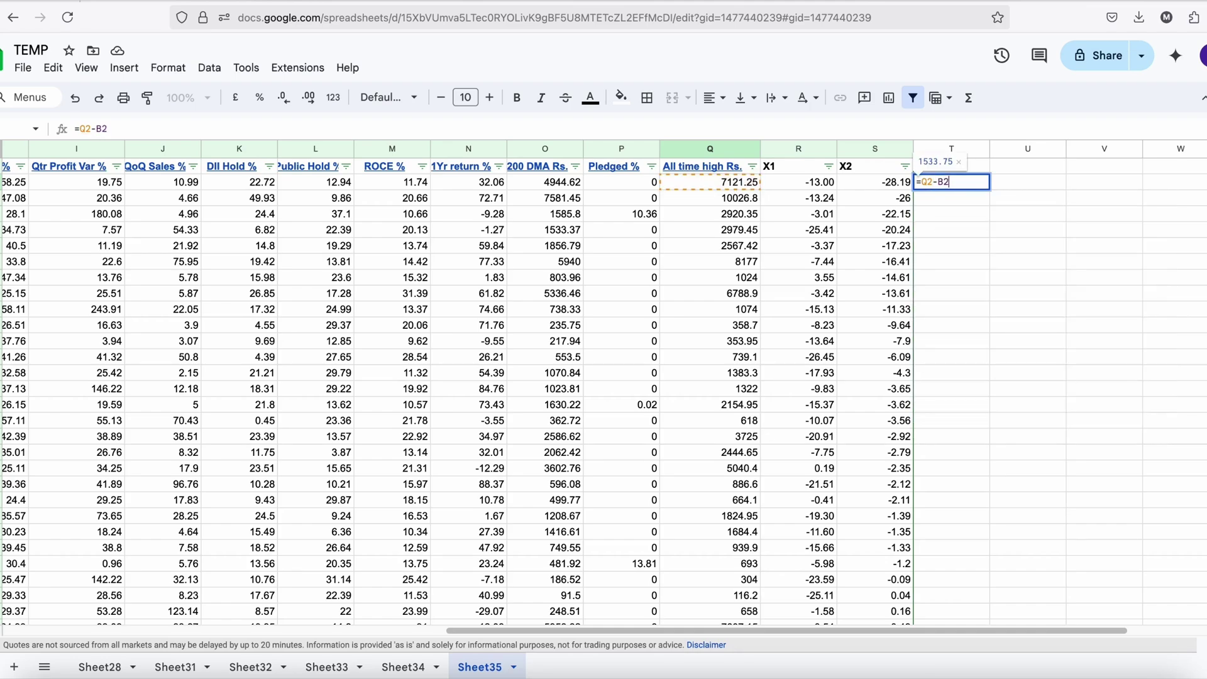
pyautogui.click(922, 182)
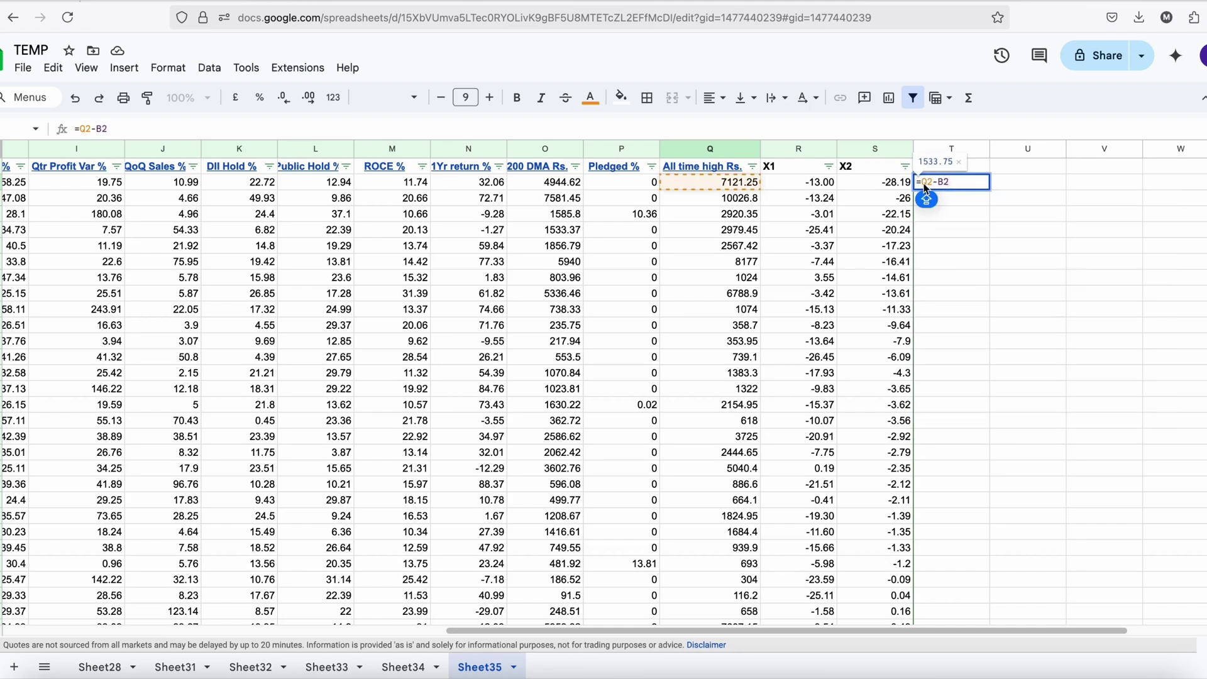
pyautogui.write('(')
pyautogui.press('End')
pyautogui.write(')/B2')
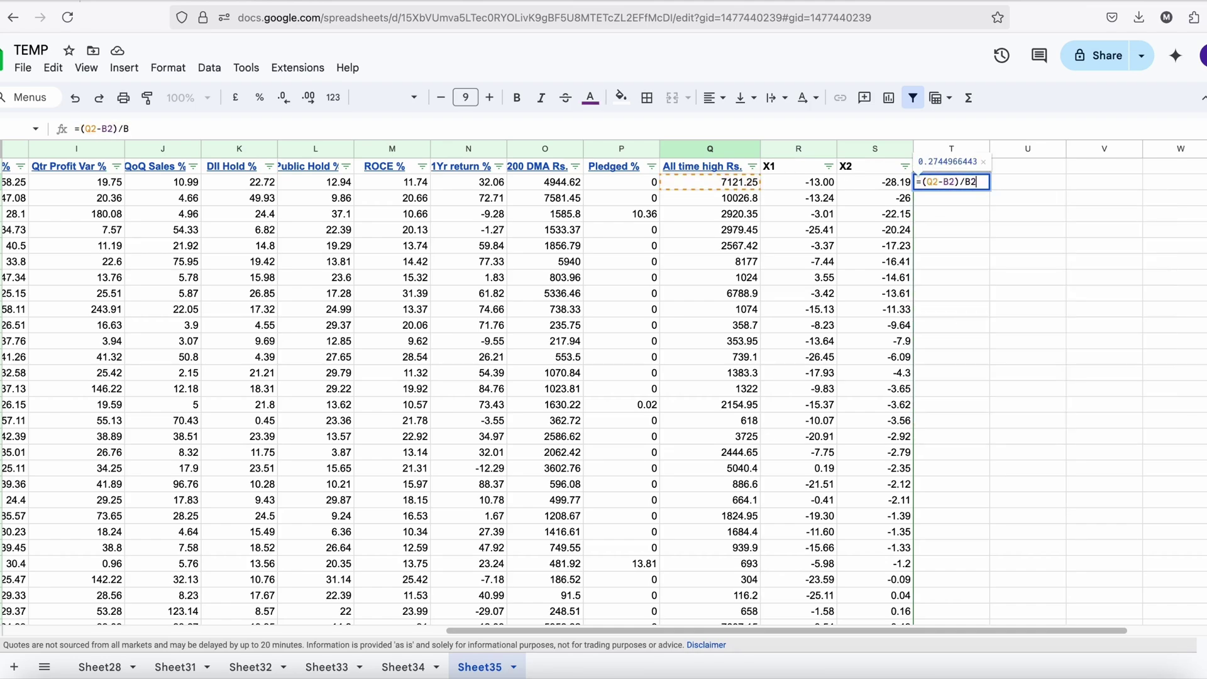
pyautogui.write('*100')
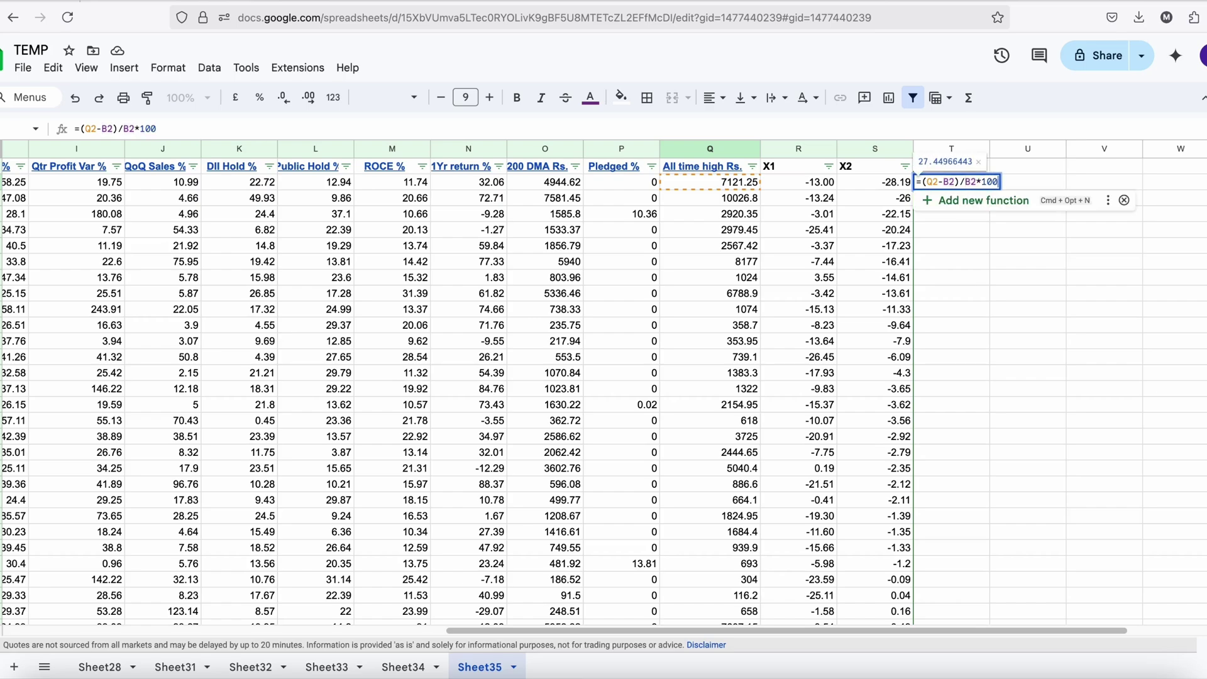
pyautogui.press('Return')
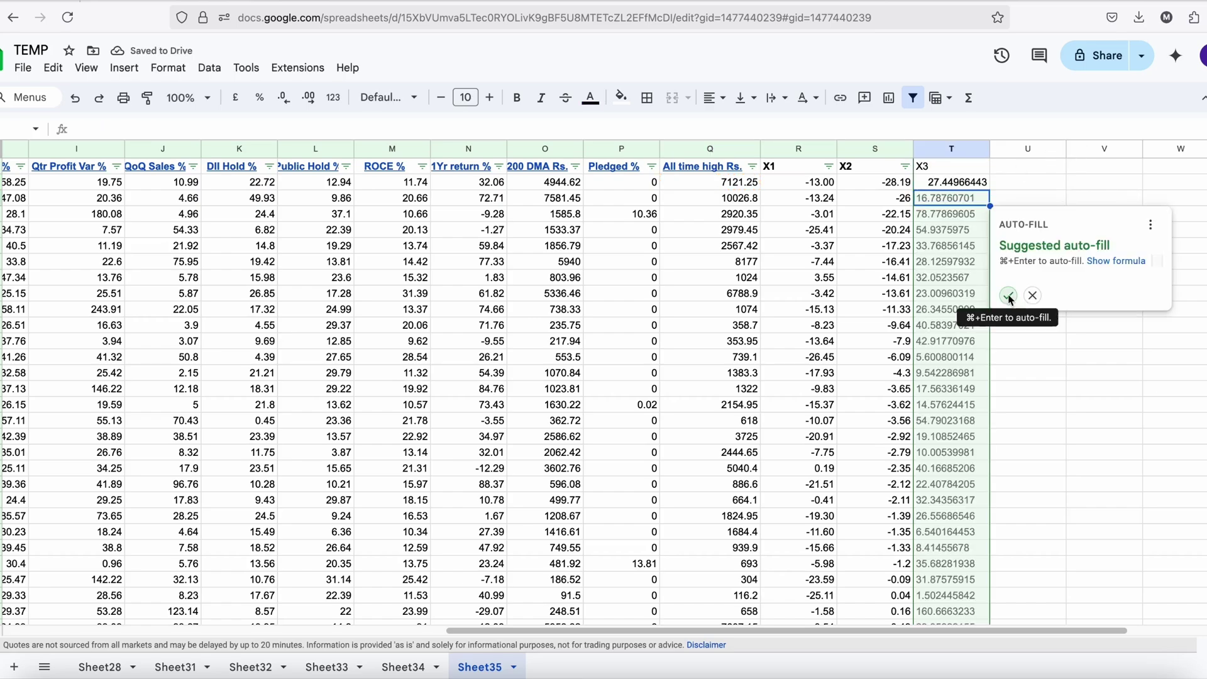
pyautogui.click(1003, 292)
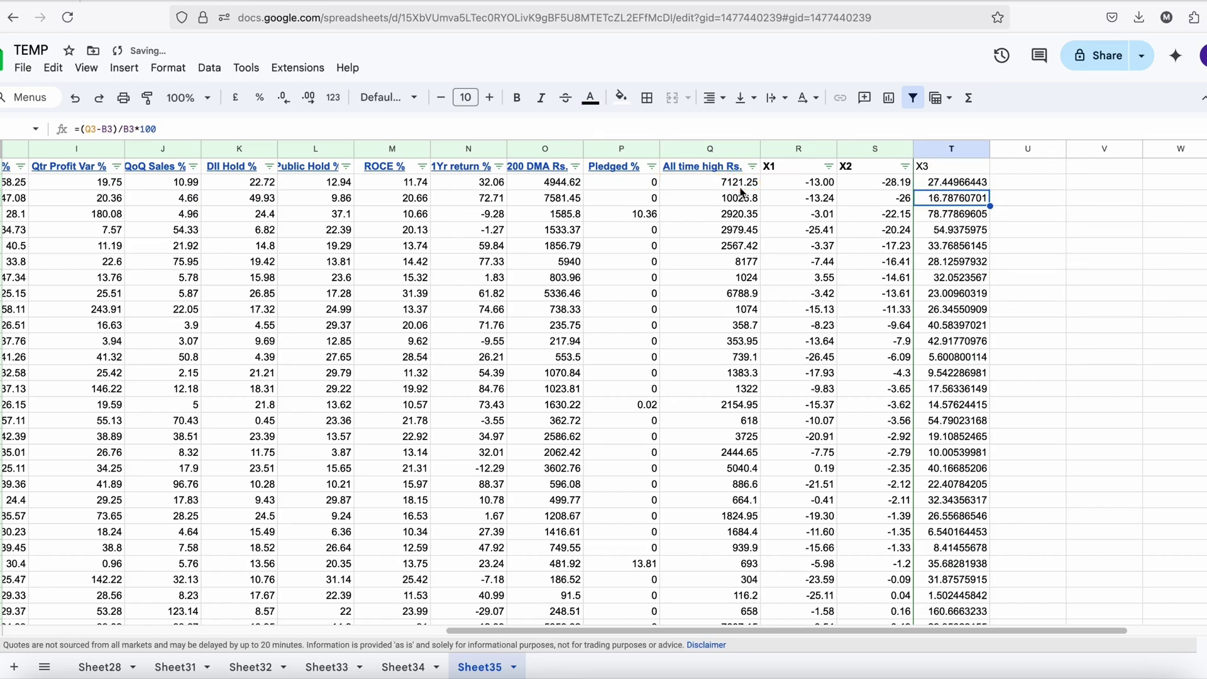
# - Remove and recreate the filter on the whole table so that it includes the X3 column
pyautogui.hscroll(-10, 740, 192)
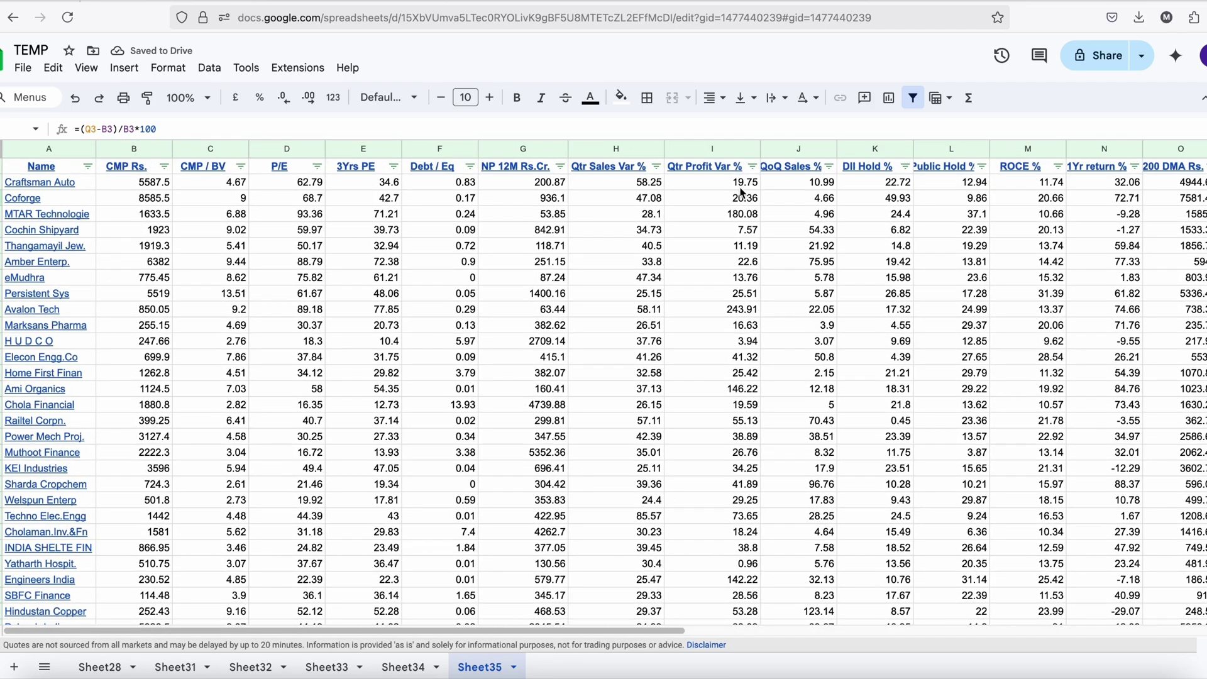
pyautogui.hscroll(9, 413, 238)
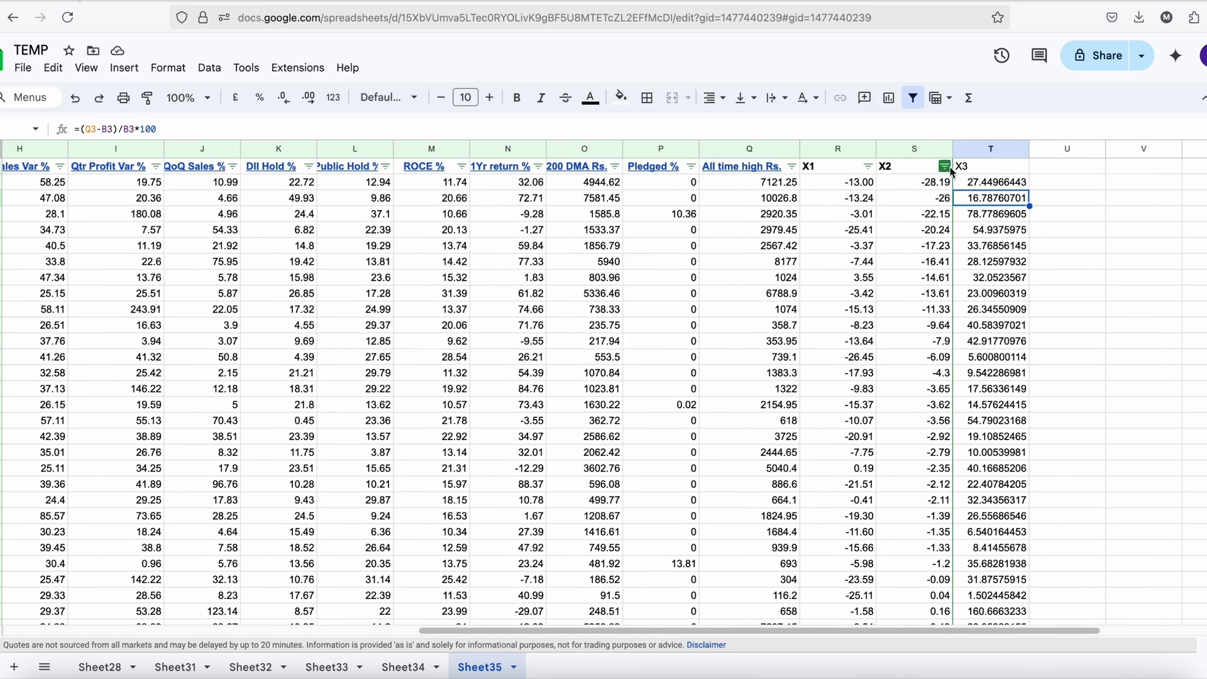
pyautogui.click(984, 183)
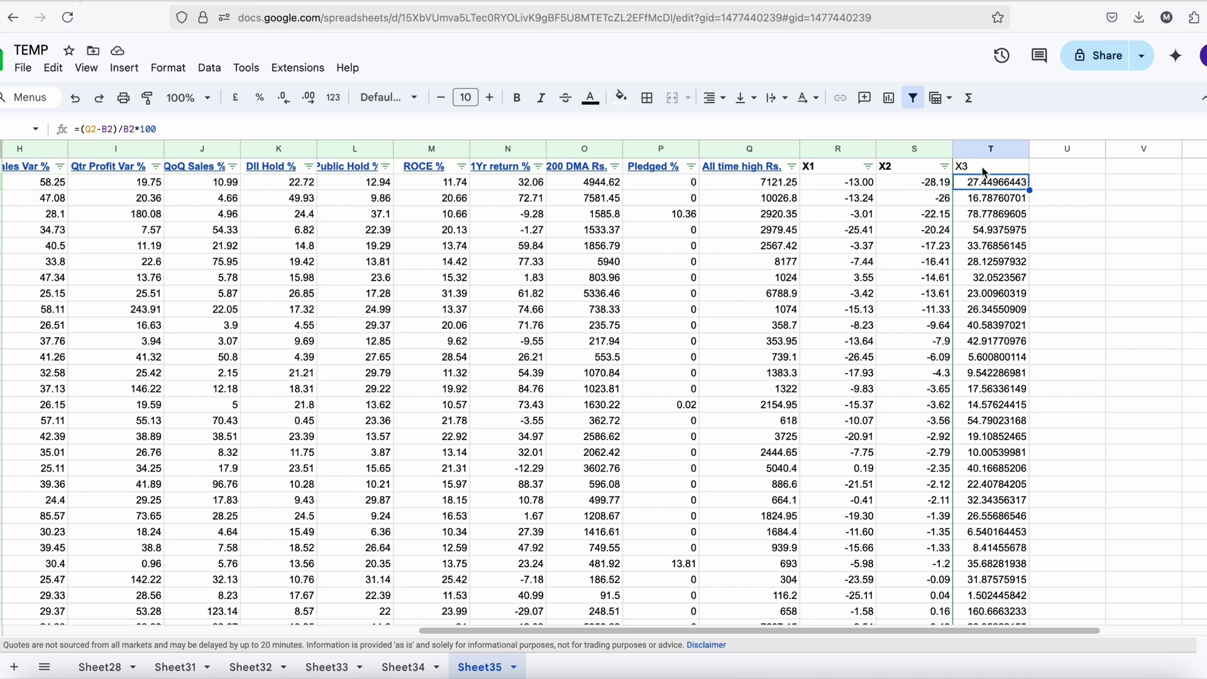
pyautogui.click(982, 168)
pyautogui.hotkey('ctrl', 'a')
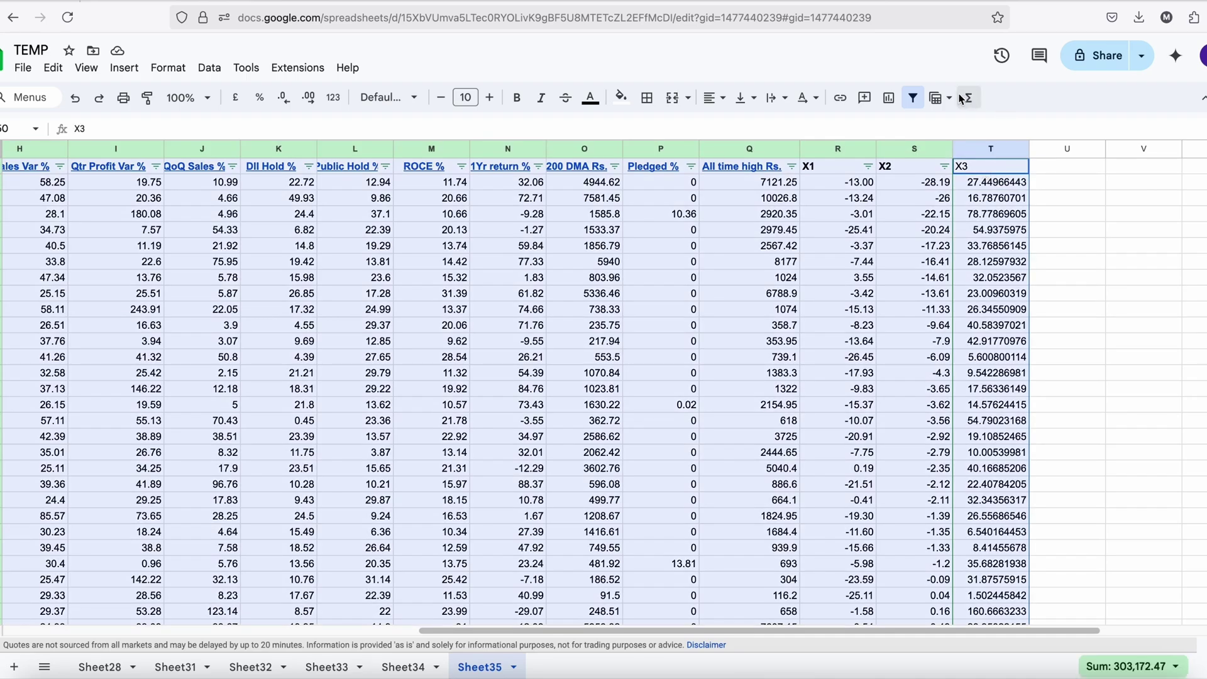
pyautogui.hotkey('ctrl', 'shift', 'f')
pyautogui.hotkey('ctrl', 'shift', 'f')
# - Sort the table by X3 from A to Z and inspect the two lowest values
pyautogui.click(1020, 166)
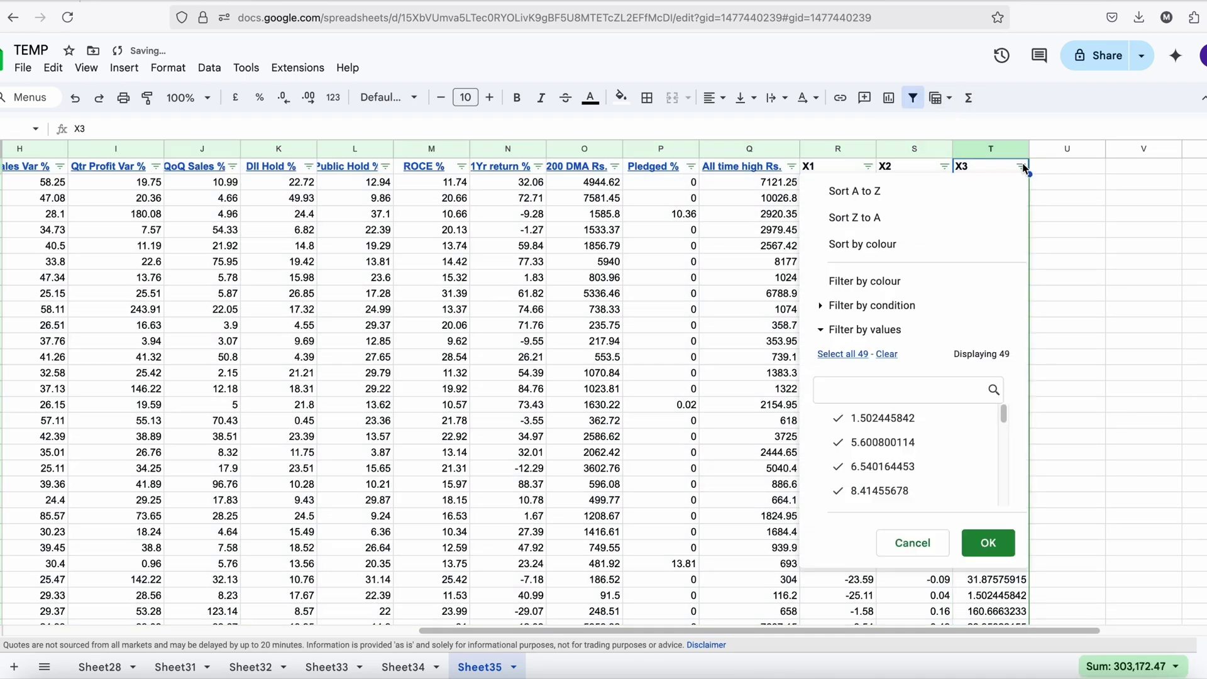
pyautogui.click(983, 198)
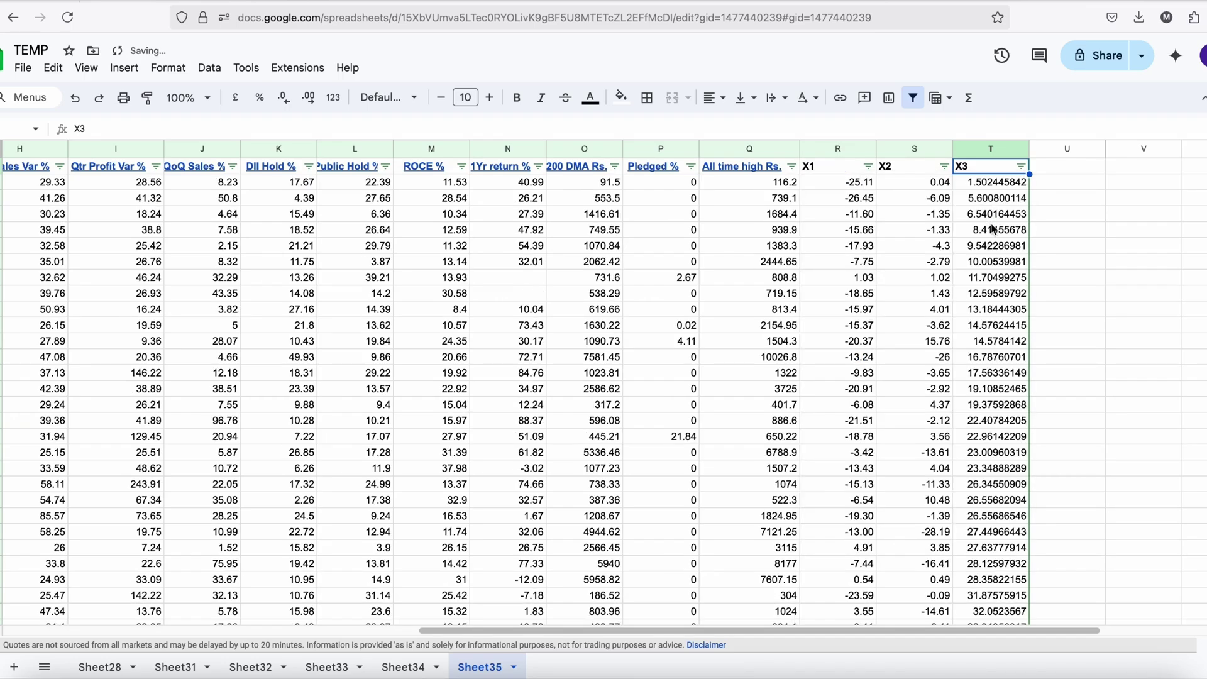
pyautogui.hscroll(-2, 993, 226)
pyautogui.hscroll(1, 992, 228)
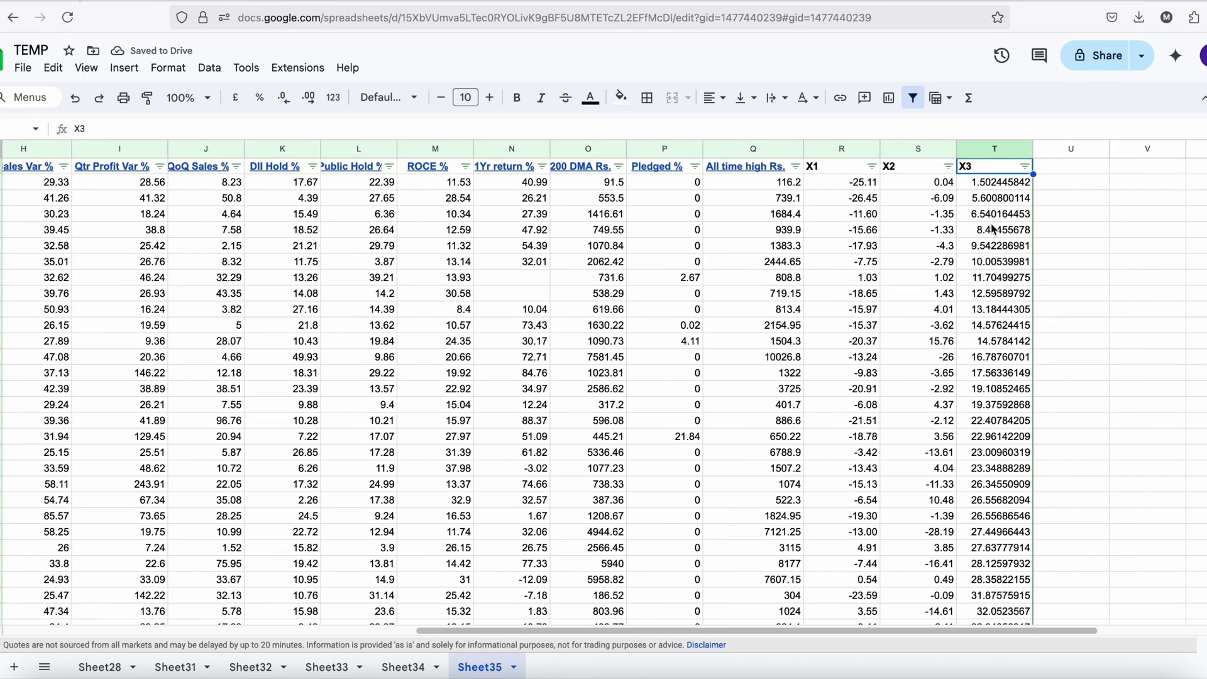
pyautogui.click(991, 184)
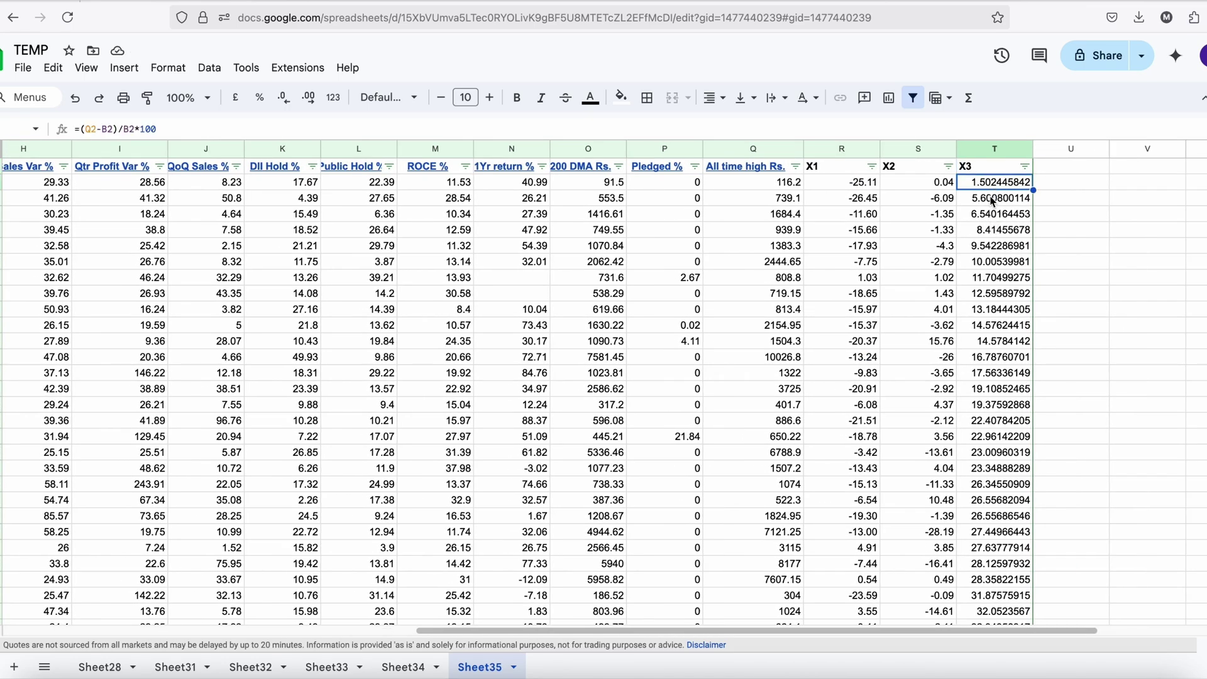
pyautogui.click(991, 199)
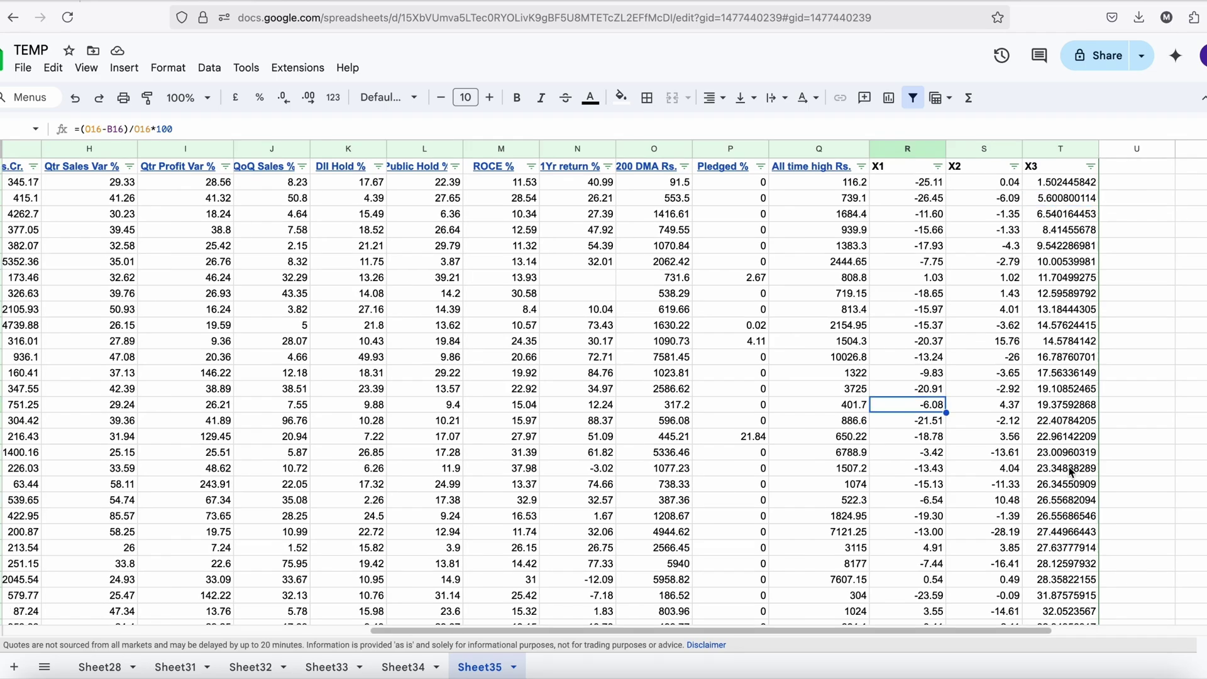
# - Highlight the rows from SBFC Finance to Inox India and examine their P/E values
pyautogui.moveTo(1070, 471)
pyautogui.mouseDown()
pyautogui.moveTo(1023, 334)
pyautogui.moveTo(1031, 180)
pyautogui.moveTo(351, 173)
pyautogui.moveTo(870, 189)
pyautogui.moveTo(1023, 185)
pyautogui.moveTo(7, 167)
pyautogui.moveTo(55, 187)
pyautogui.mouseUp()
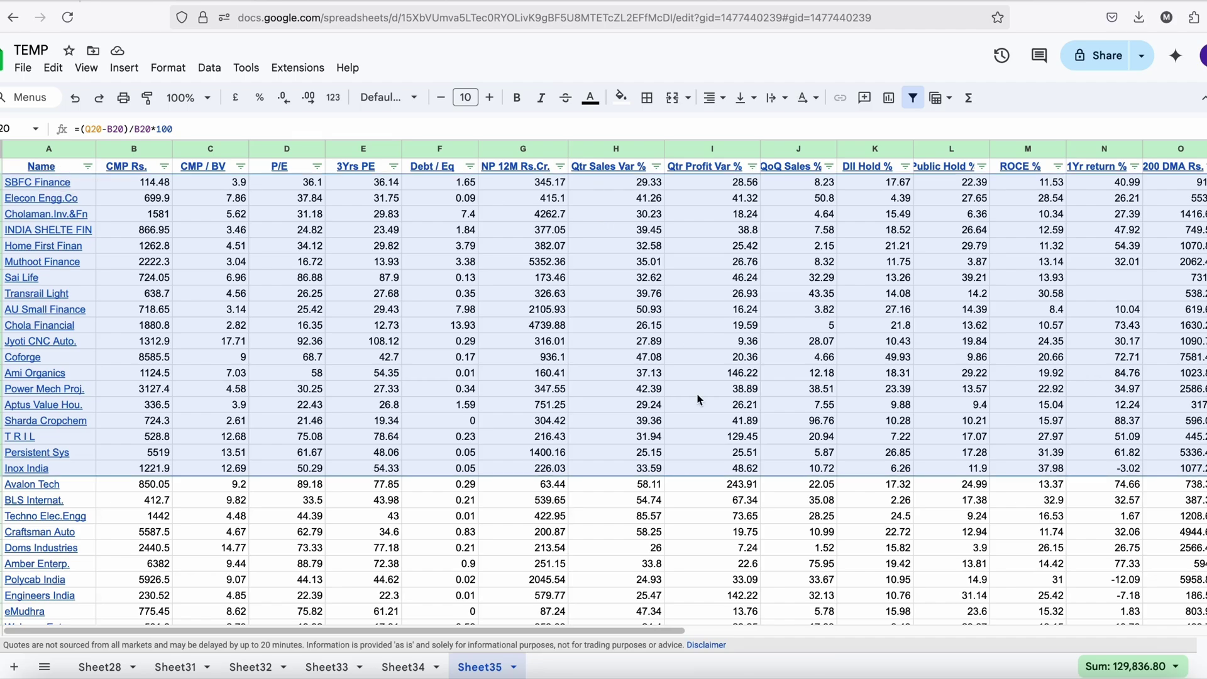
pyautogui.moveTo(676, 630)
pyautogui.mouseDown()
pyautogui.moveTo(1055, 635)
pyautogui.moveTo(597, 640)
pyautogui.mouseUp()
pyautogui.moveTo(294, 182); pyautogui.dragTo(310, 470)
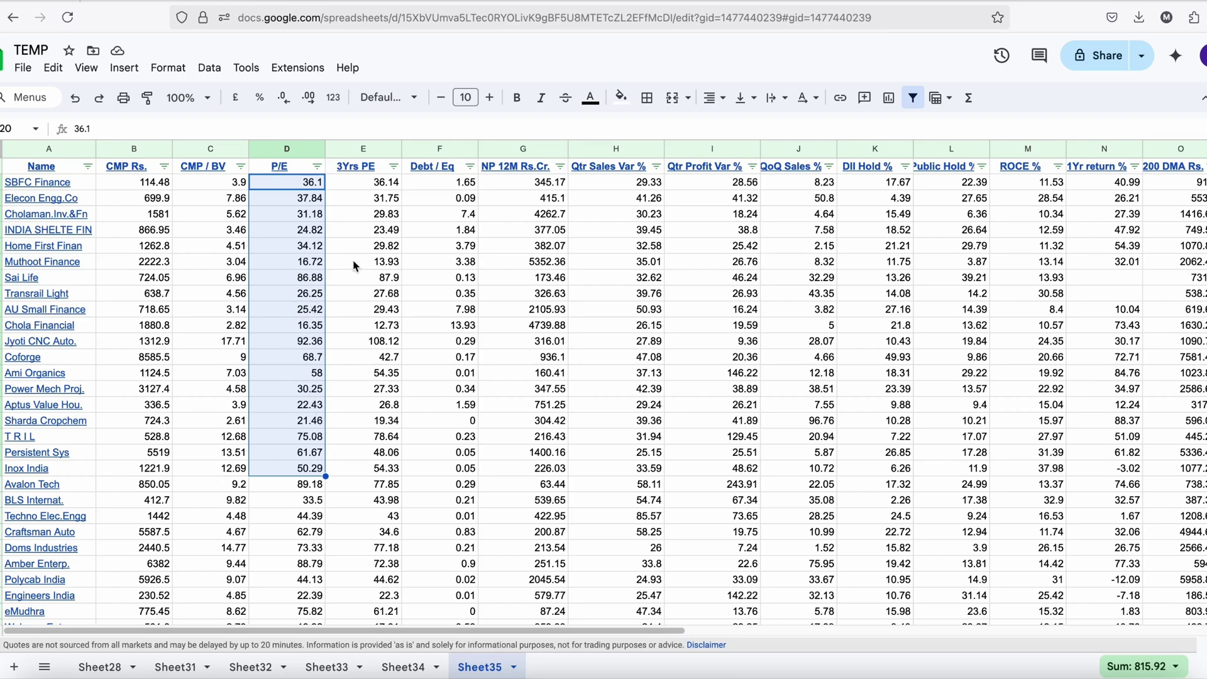
# - Delete the high-P/E rows of Sai Life and Jyoti CNC Auto
pyautogui.click(302, 279)
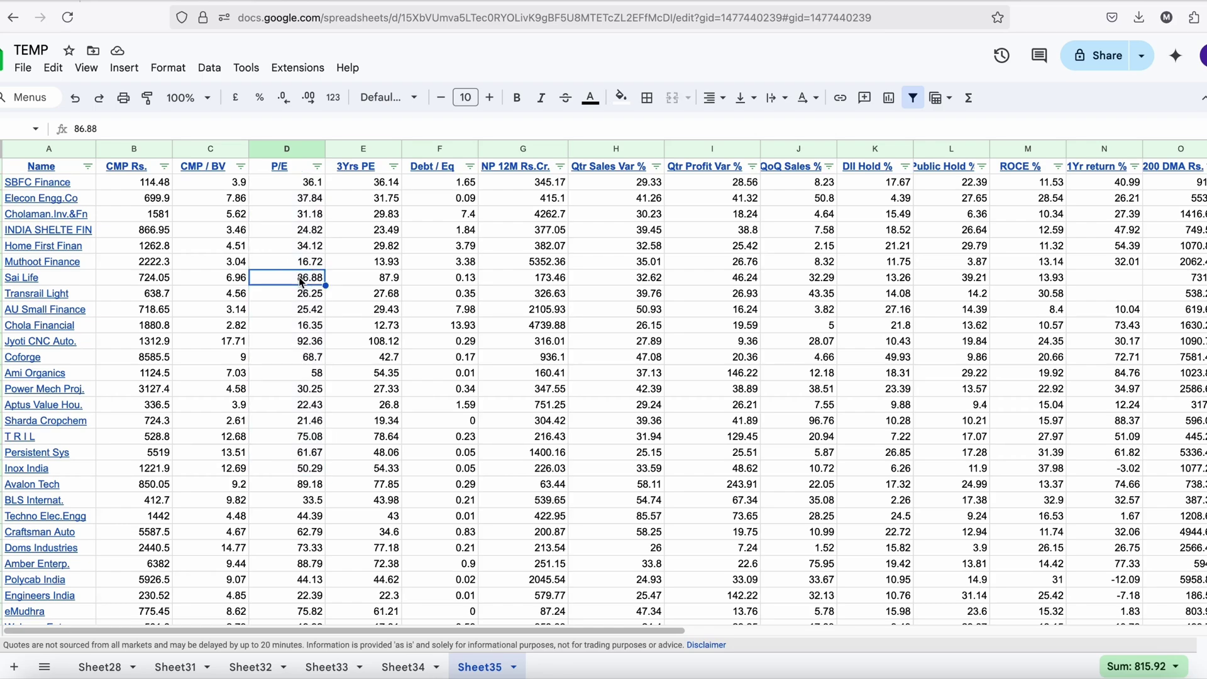
pyautogui.rightClick(2, 278)
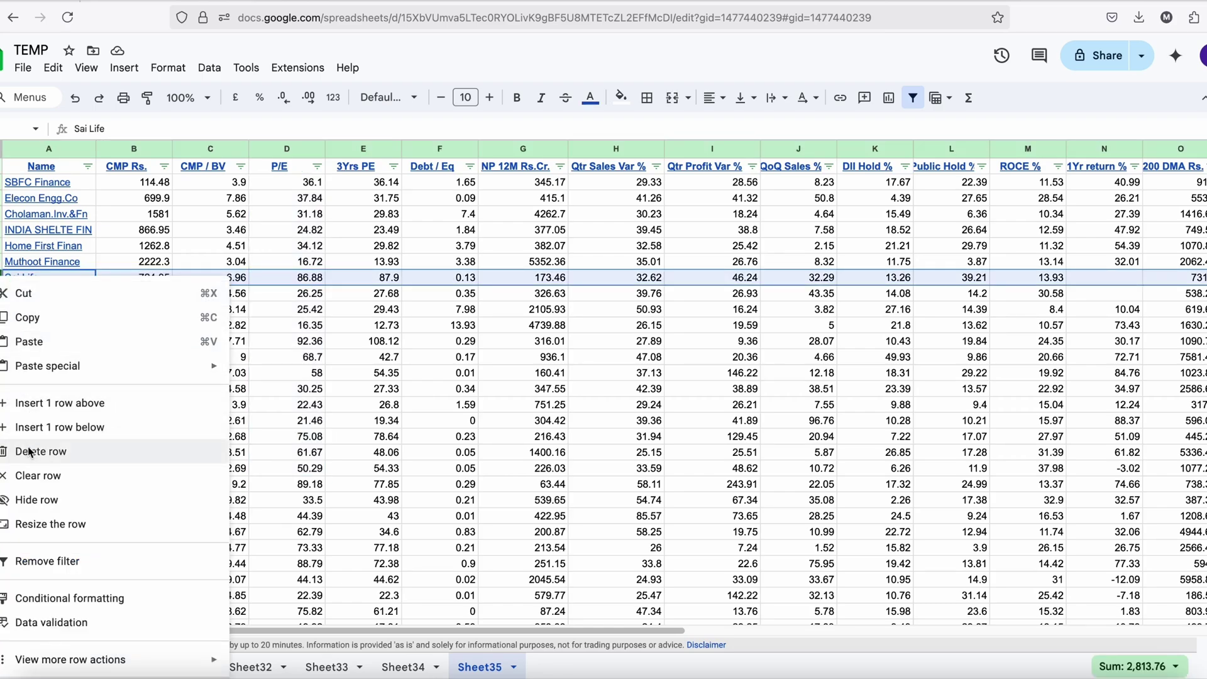
pyautogui.click(30, 452)
pyautogui.click(309, 324)
pyautogui.rightClick(2, 325)
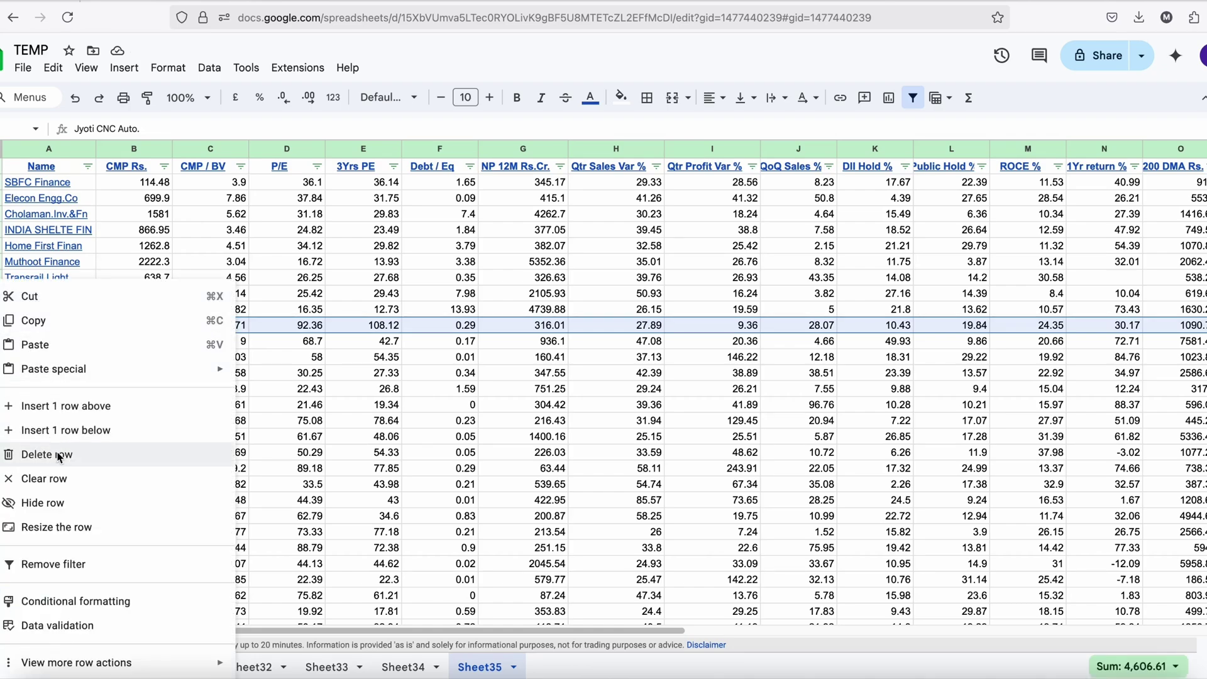
pyautogui.click(59, 455)
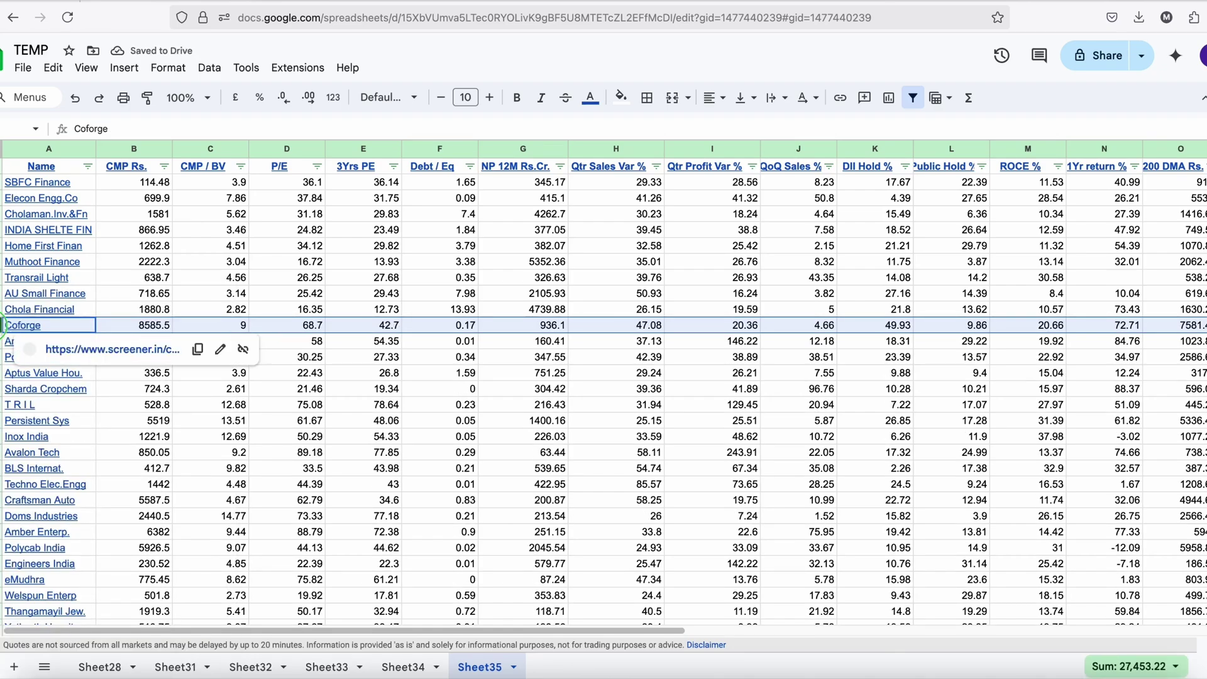
# - Delete the high-P/E rows of Coforge and Ami Organics
pyautogui.rightClick(11, 332)
pyautogui.click(44, 452)
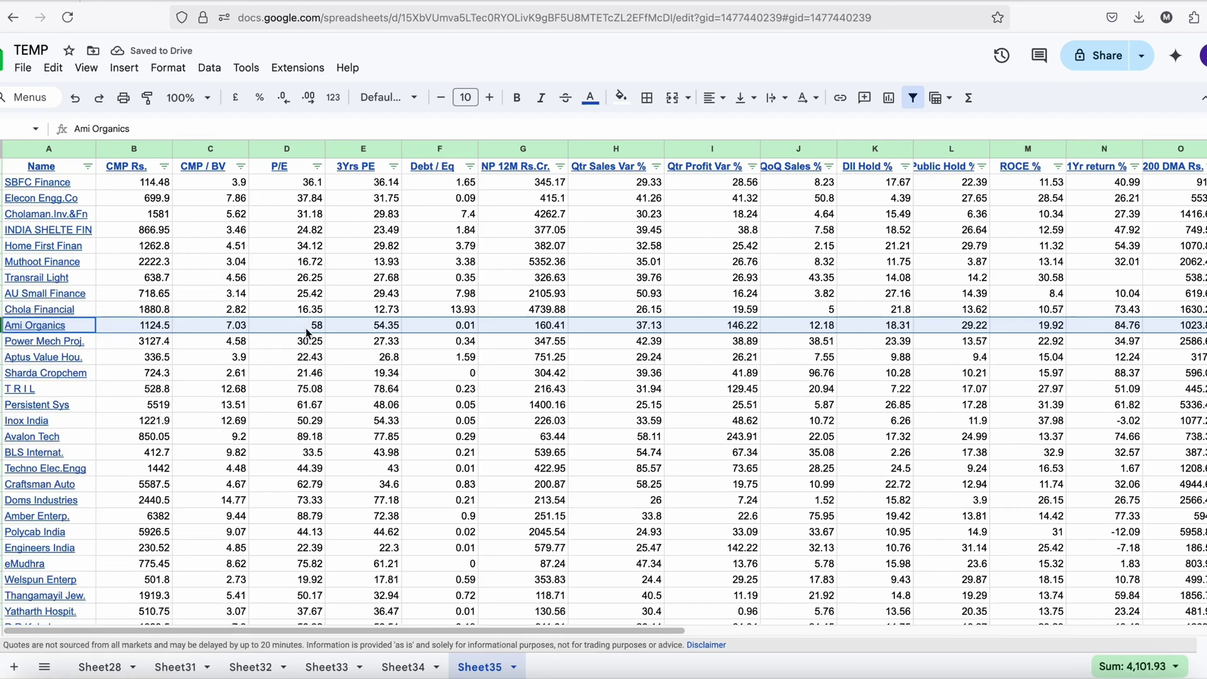
pyautogui.rightClick(7, 331)
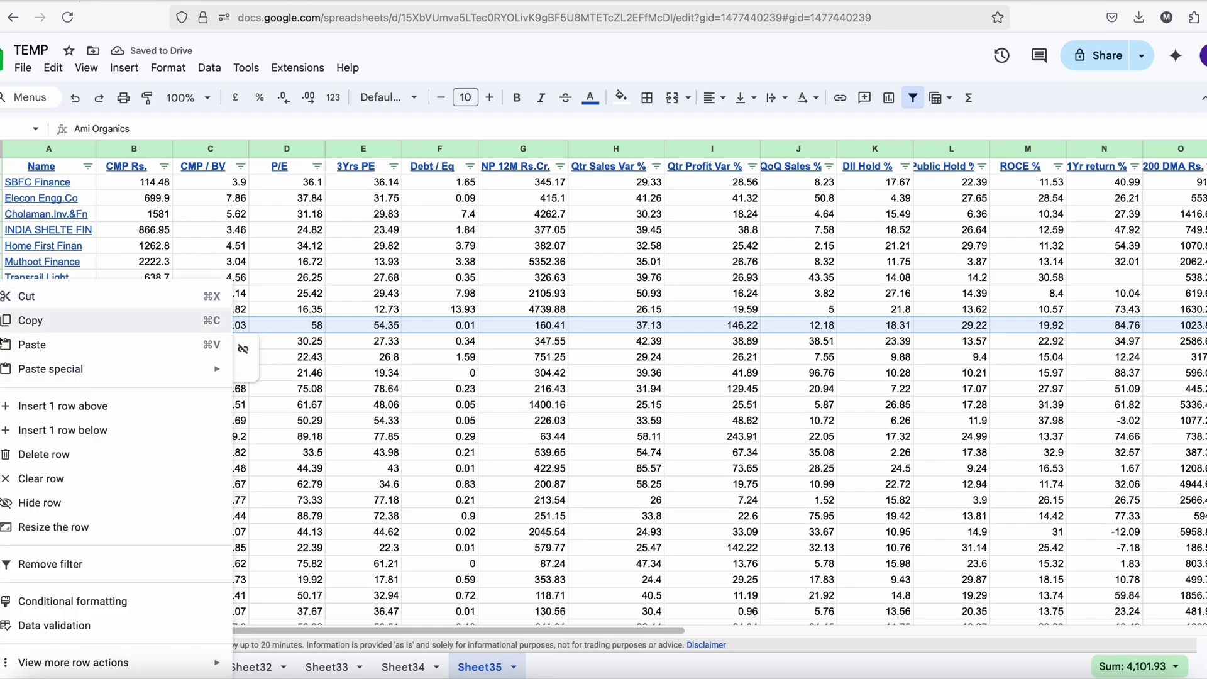
pyautogui.click(46, 452)
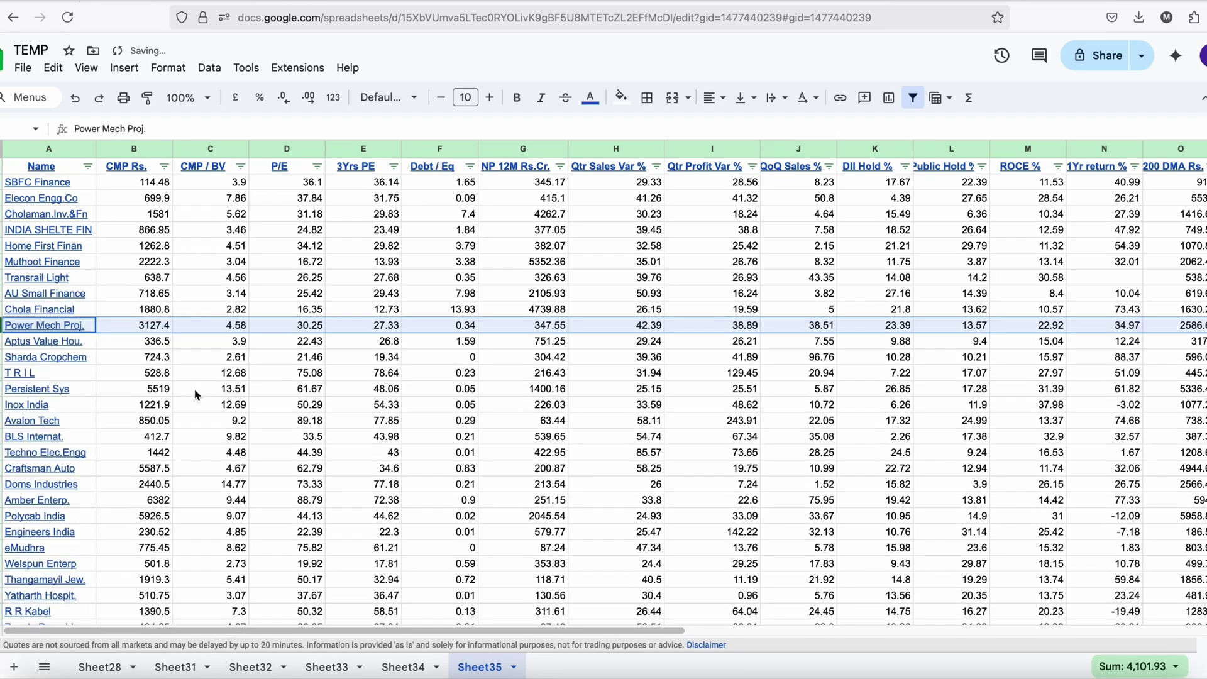
# - Delete the high-P/E rows of T R I L and Persistent Sys
pyautogui.click(302, 376)
pyautogui.rightClick(4, 372)
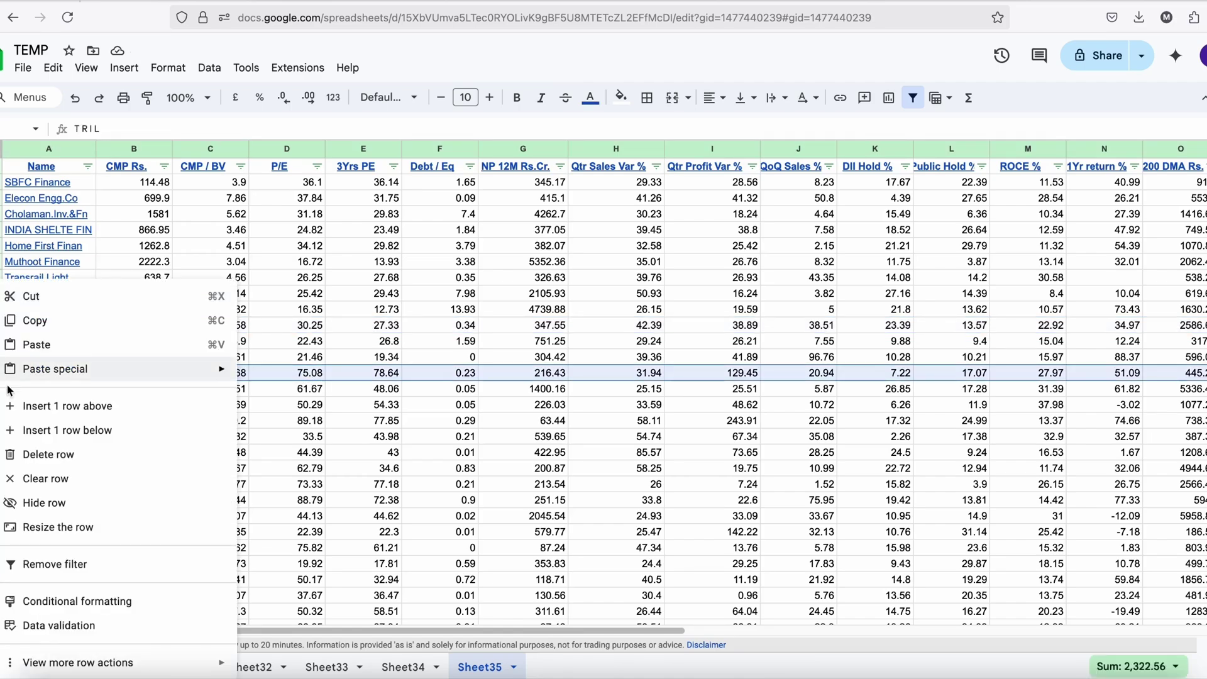
pyautogui.click(367, 630)
pyautogui.moveTo(366, 631)
pyautogui.mouseDown()
pyautogui.moveTo(701, 630)
pyautogui.moveTo(716, 647)
pyautogui.moveTo(353, 628)
pyautogui.mouseUp()
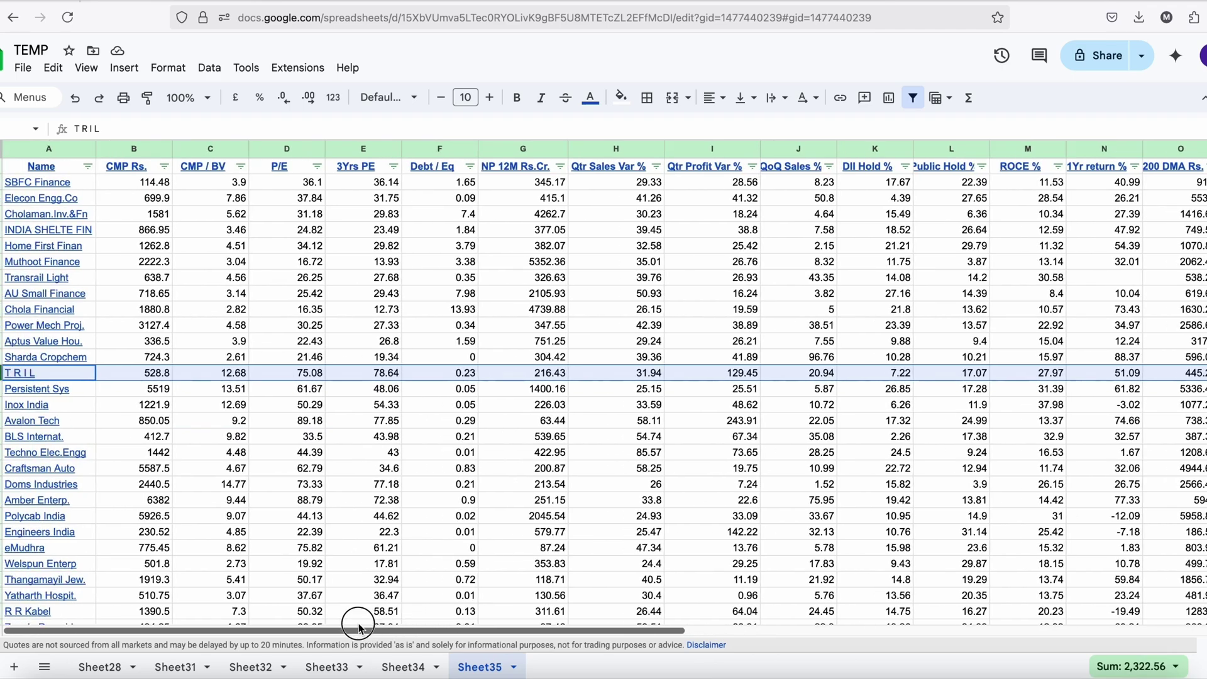
pyautogui.rightClick(3, 373)
pyautogui.click(38, 453)
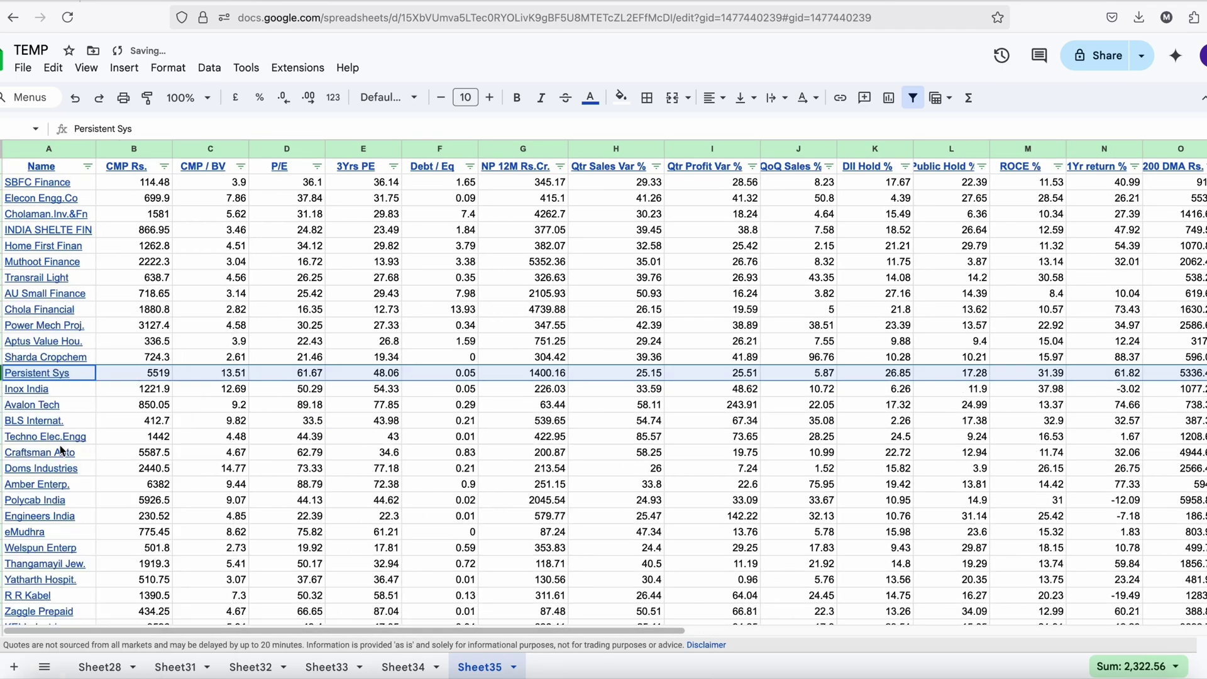
pyautogui.rightClick(4, 373)
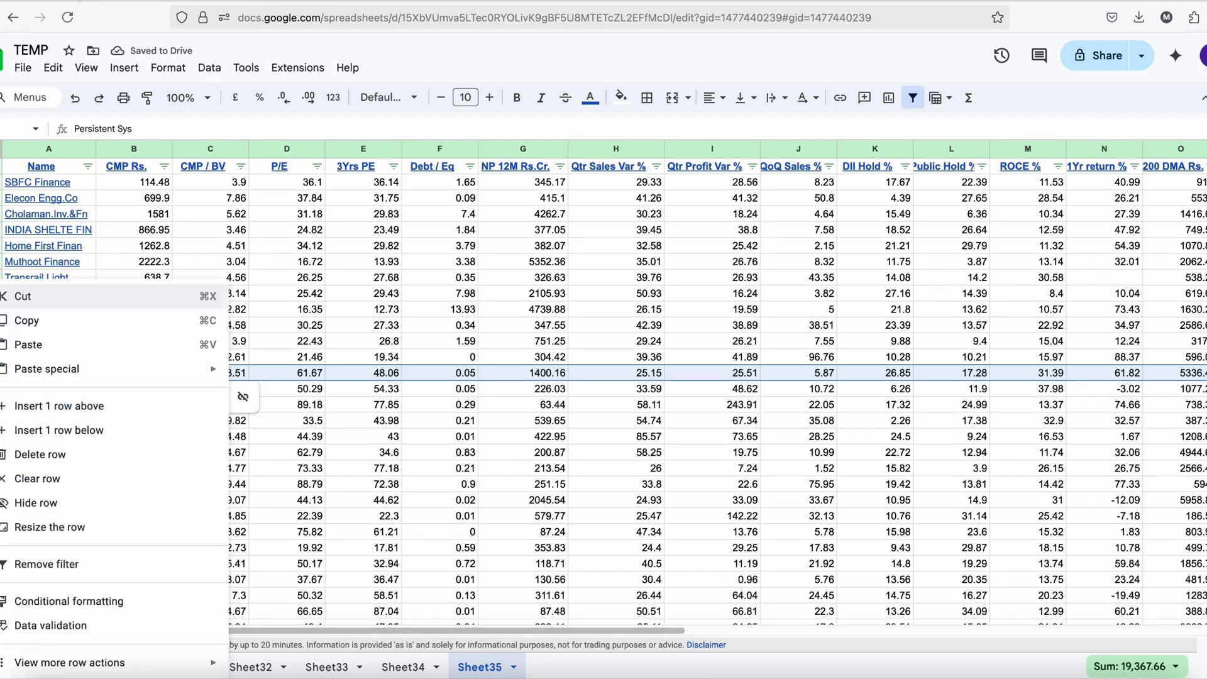
pyautogui.click(37, 453)
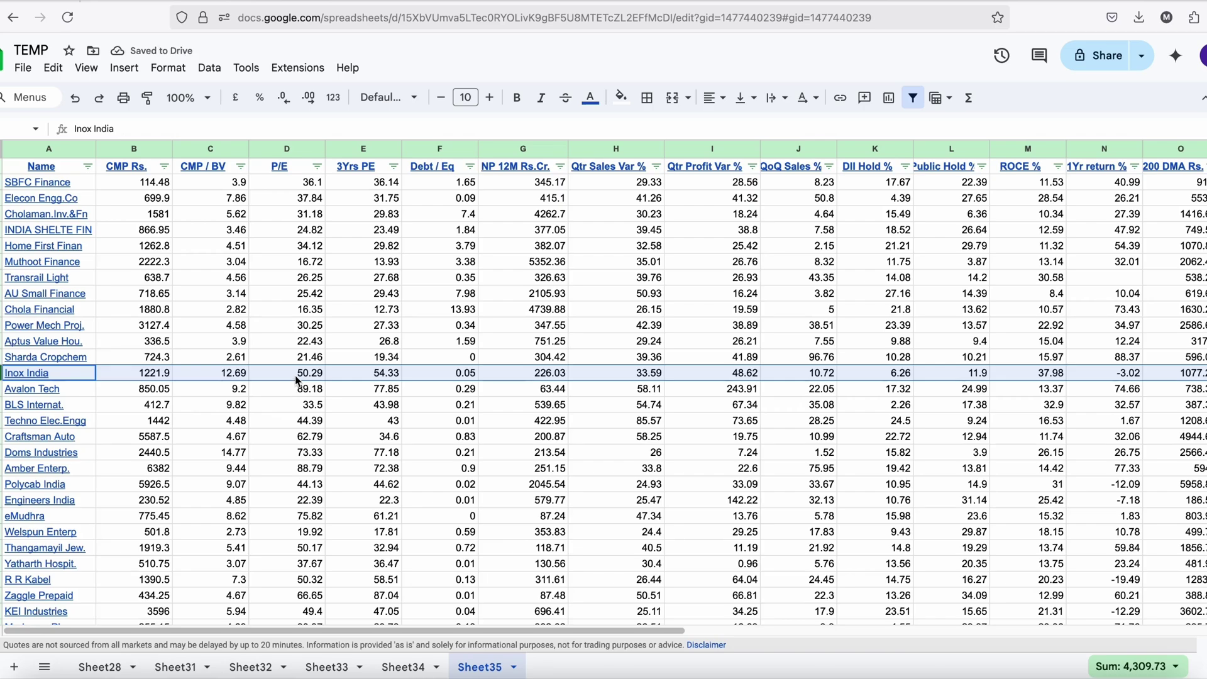
# - Delete the high-P/E row of Avalon Tech
pyautogui.click(4, 388)
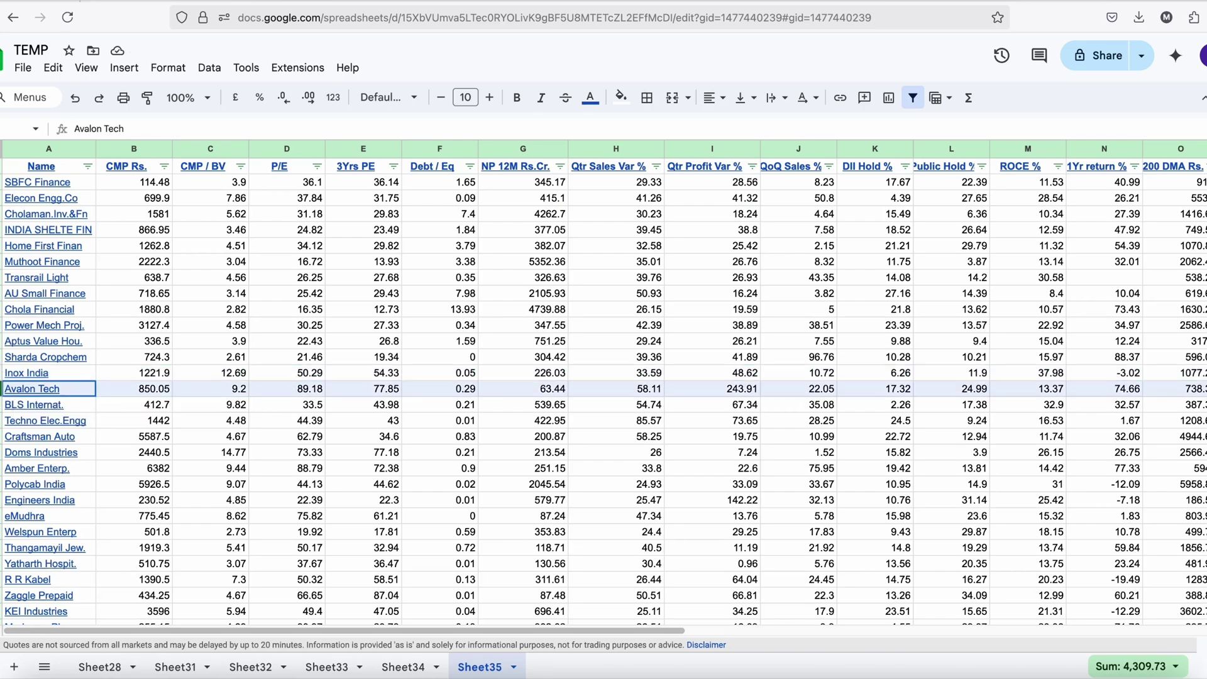
pyautogui.rightClick(4, 388)
pyautogui.click(33, 454)
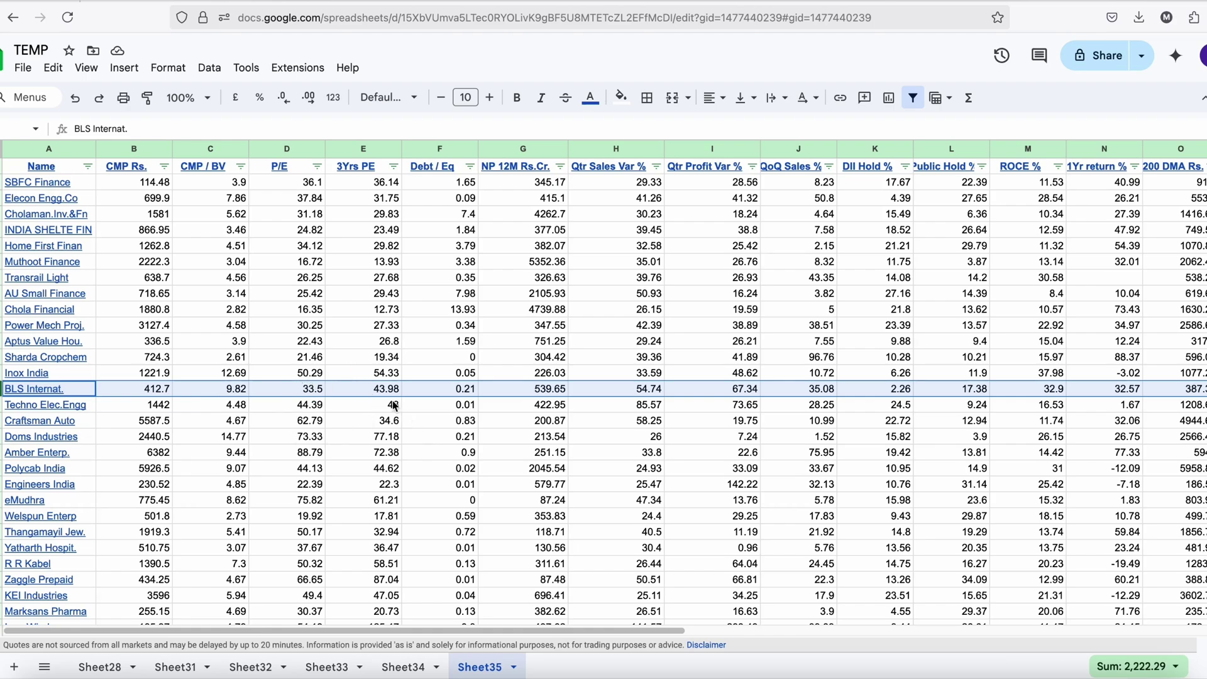
# - Check the CMP / BV values from SBFC Finance to Inox India and delete the Inox India row
pyautogui.click(342, 405)
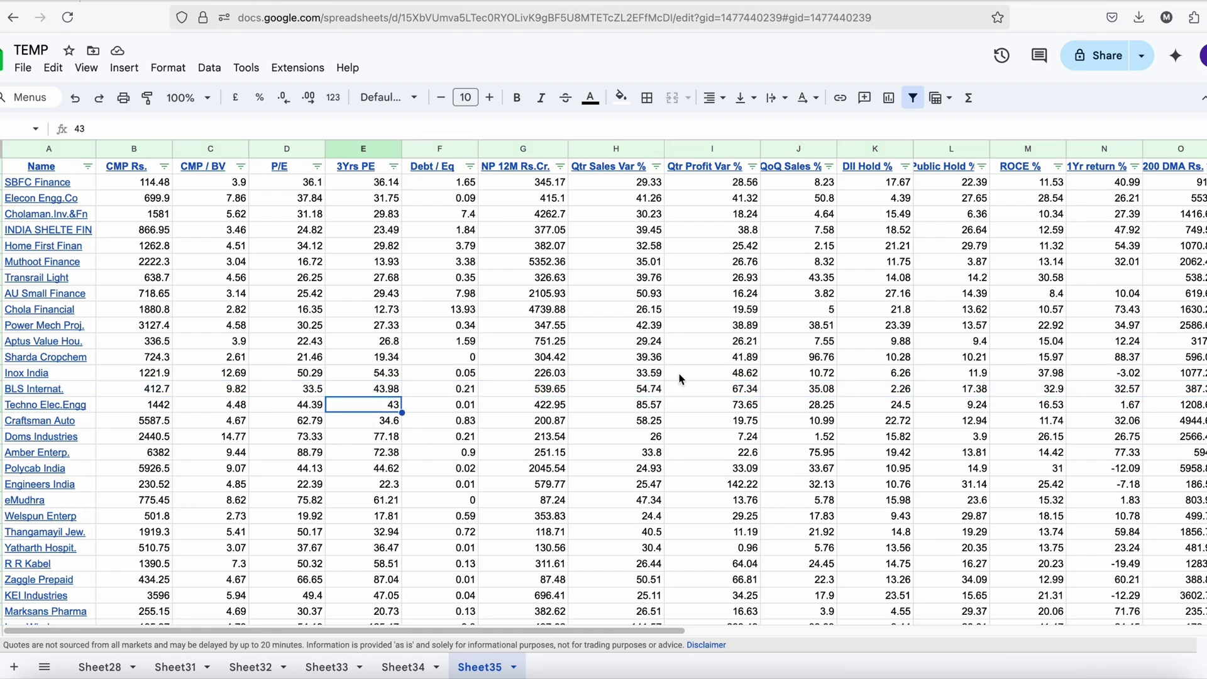
pyautogui.moveTo(236, 187); pyautogui.dragTo(236, 383)
pyautogui.click(233, 375)
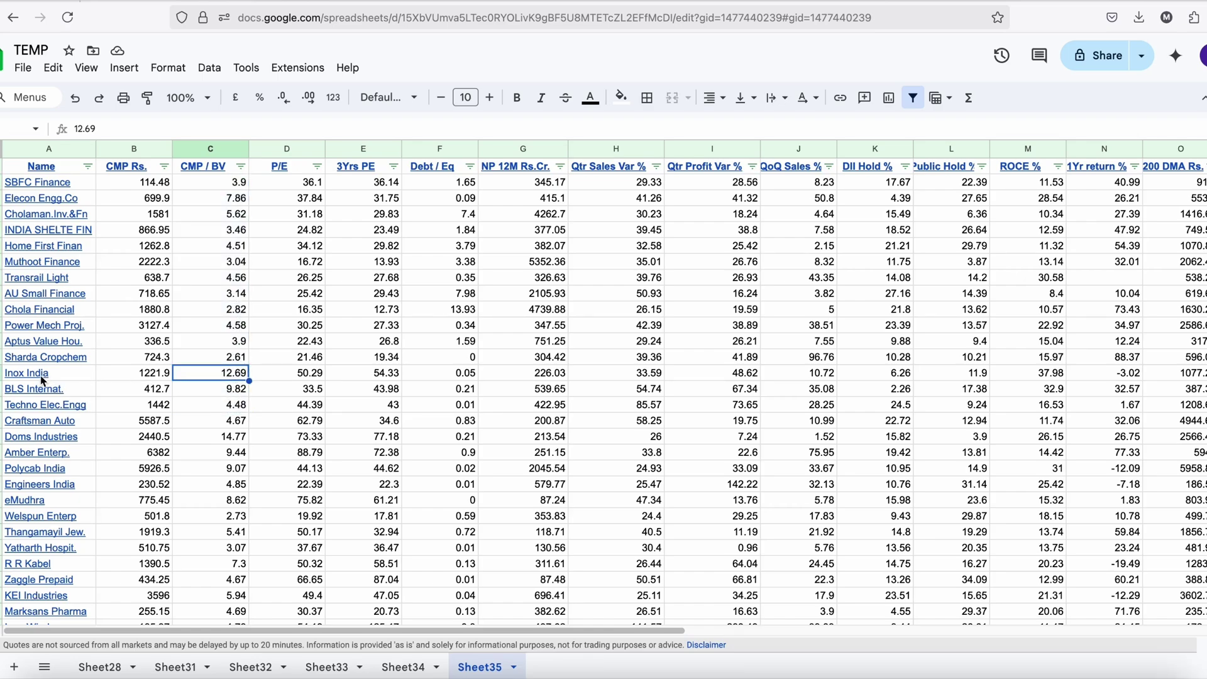
pyautogui.rightClick(2, 373)
pyautogui.click(14, 453)
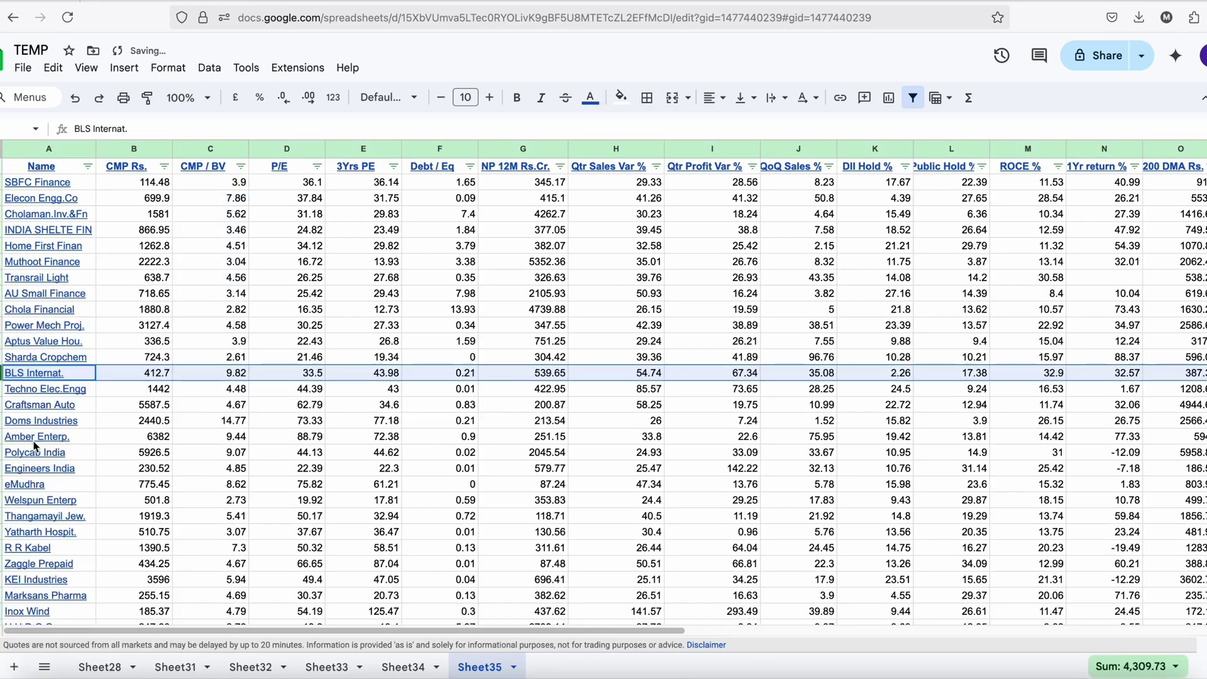
# - Review the CMP / BV values of the companies from Craftsman Auto to the end of the table
pyautogui.click(228, 407)
pyautogui.scroll(-5, 242, 389)
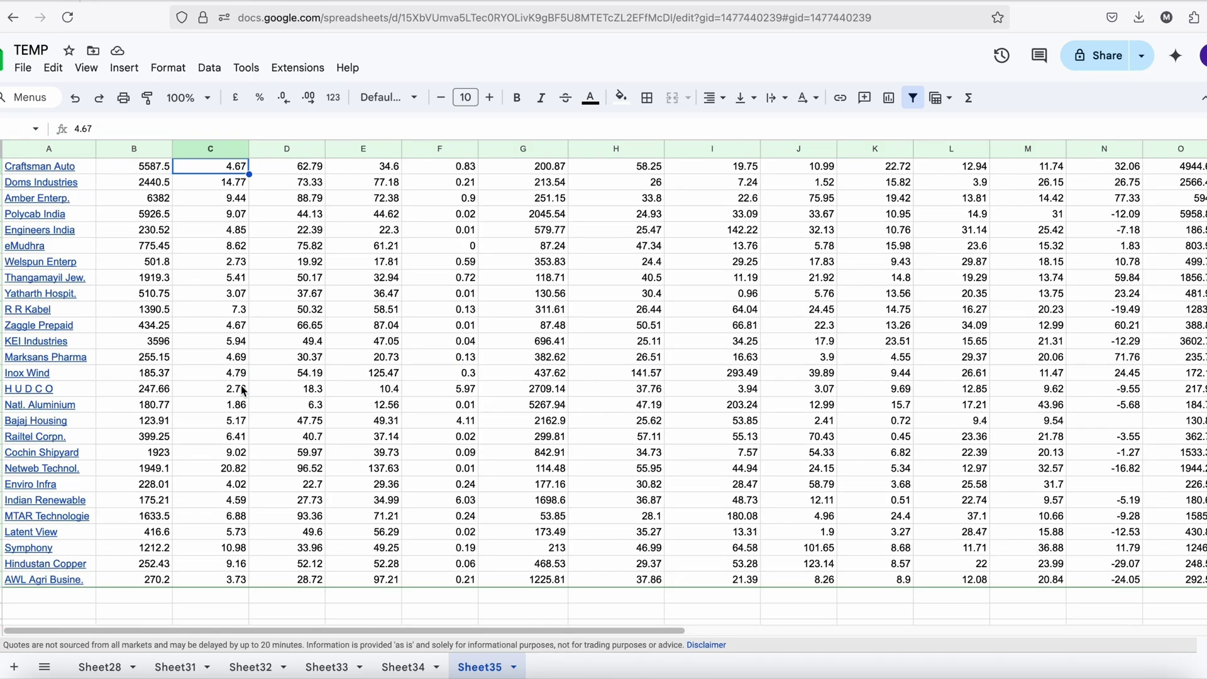
pyautogui.scroll(5, 242, 390)
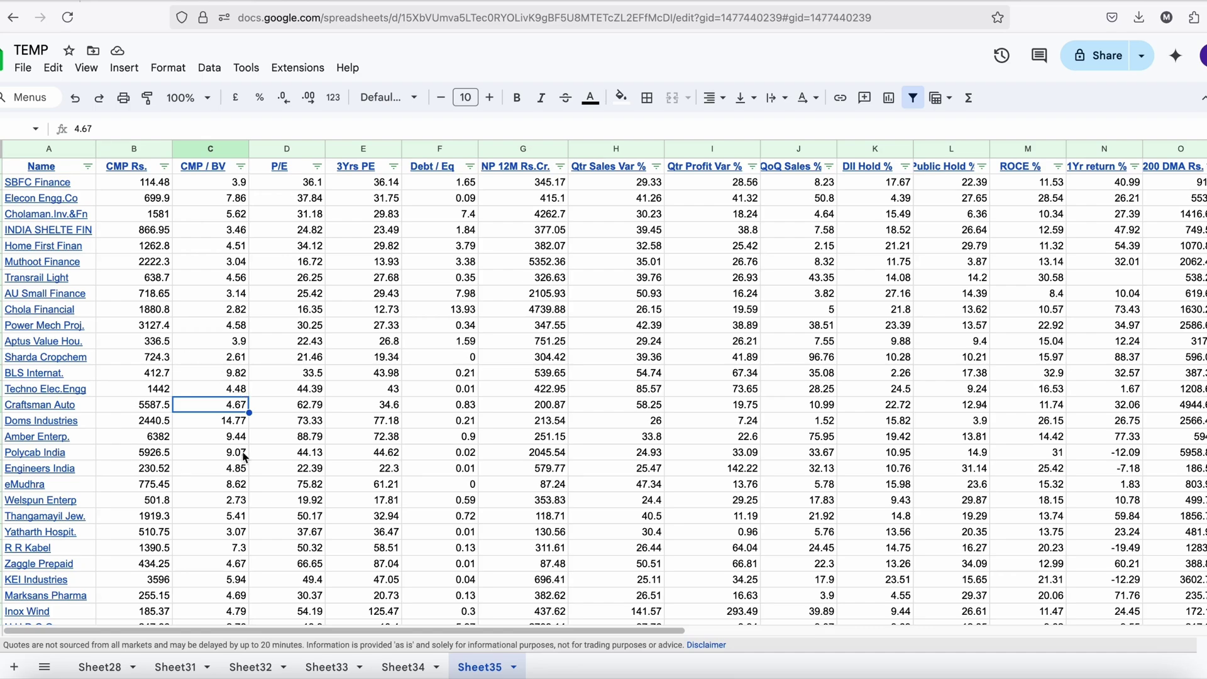
# - Open the Cholaman.Inv.&Fn link on Screener, examine its price chart, pros and cons and peer comparison, and return to the sheet
pyautogui.click(53, 186)
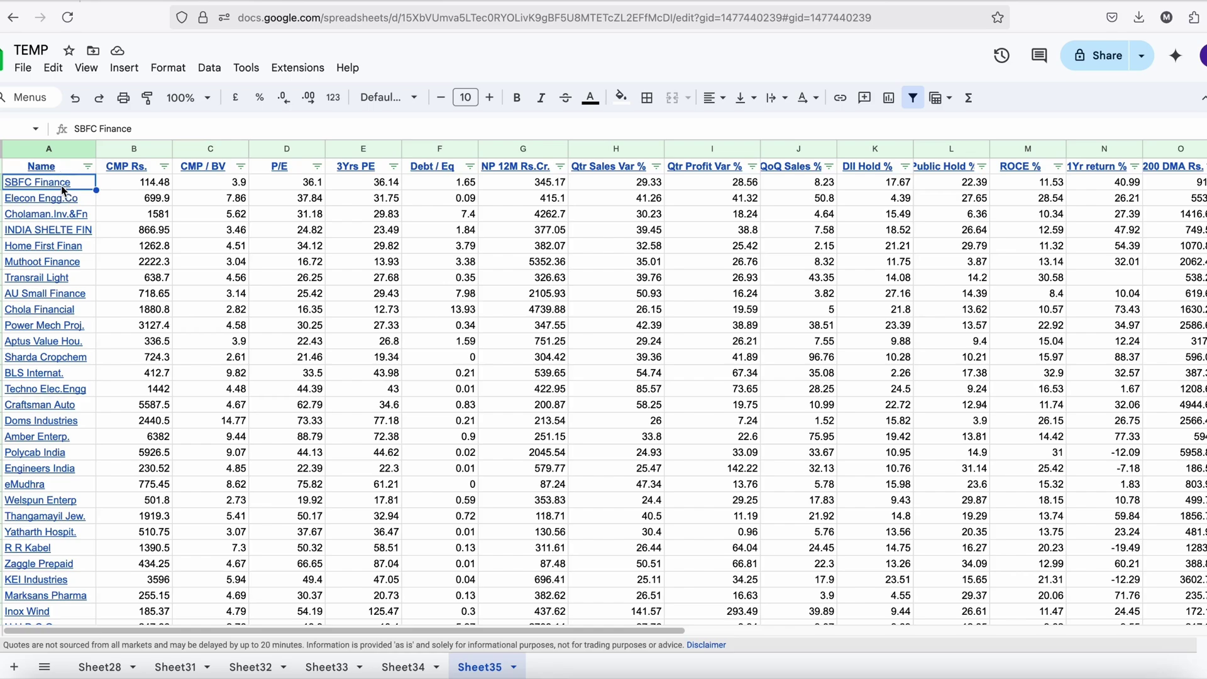
pyautogui.click(59, 213)
pyautogui.click(78, 233)
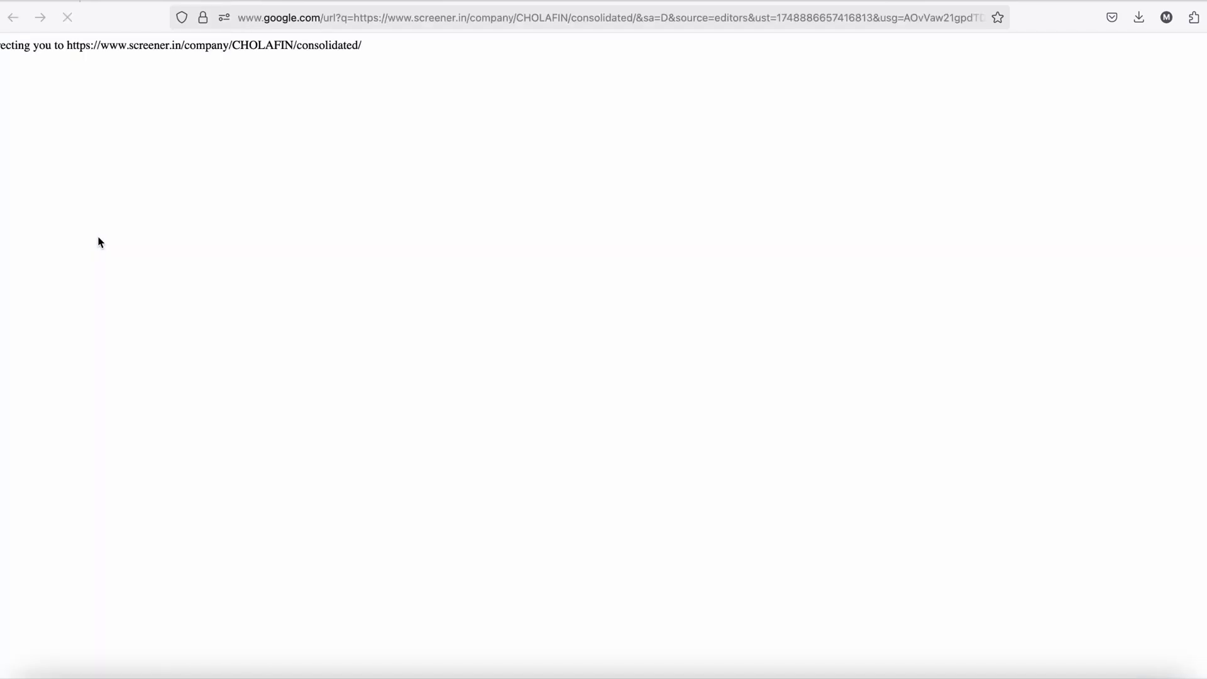
pyautogui.scroll(-5, 527, 416)
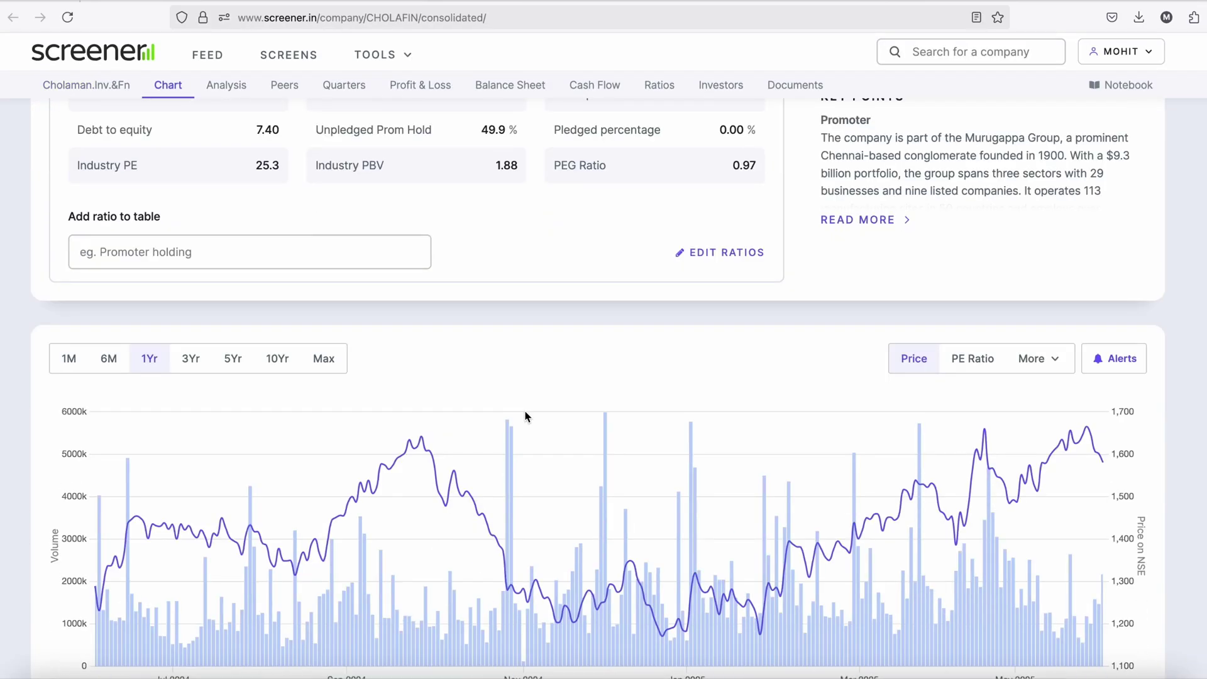
pyautogui.scroll(-10, 526, 416)
pyautogui.scroll(3, 526, 417)
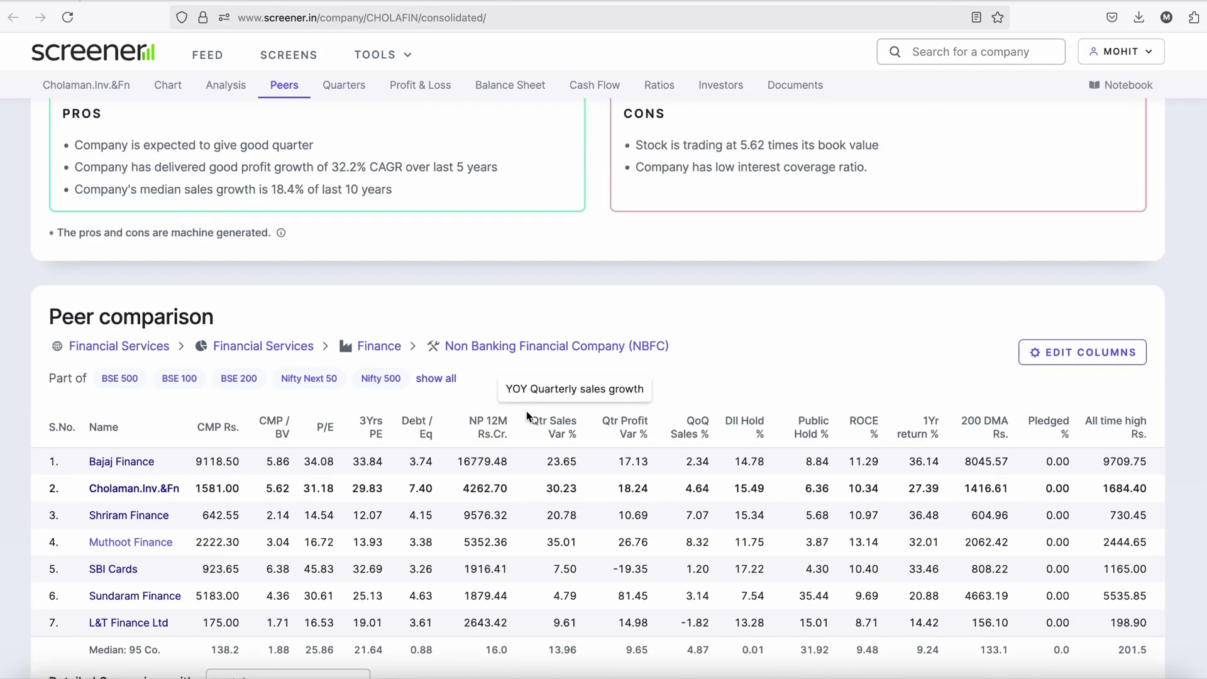
pyautogui.scroll(3, 526, 417)
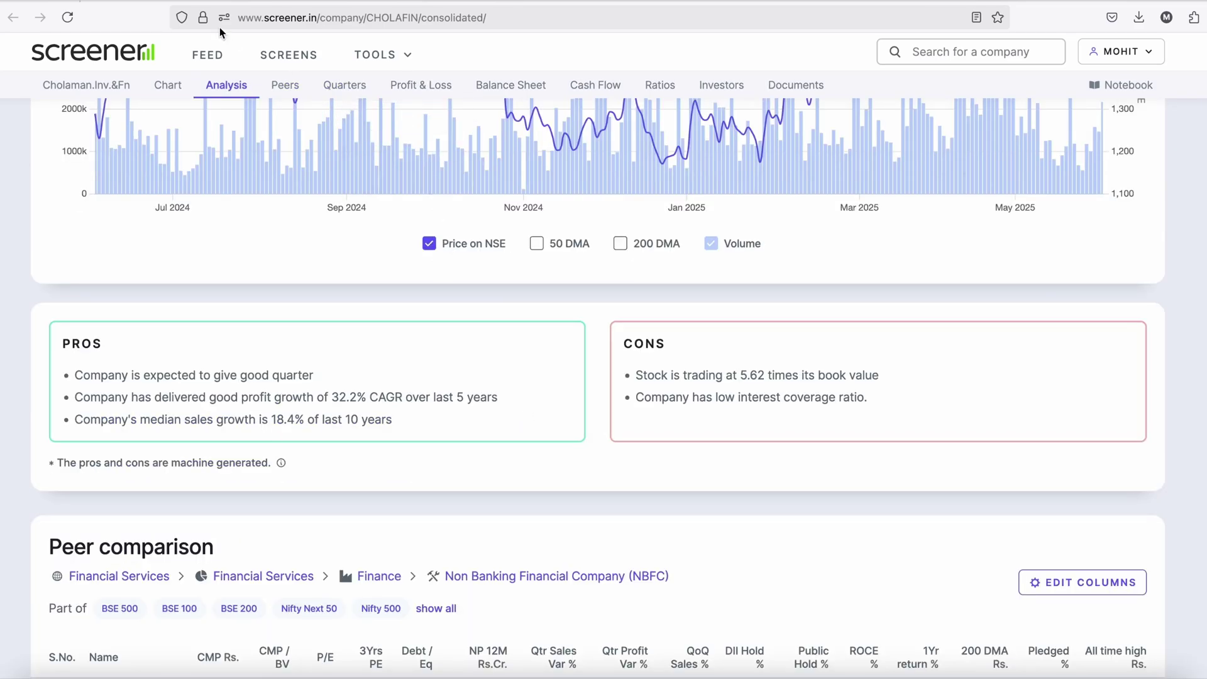
pyautogui.click(306, 1)
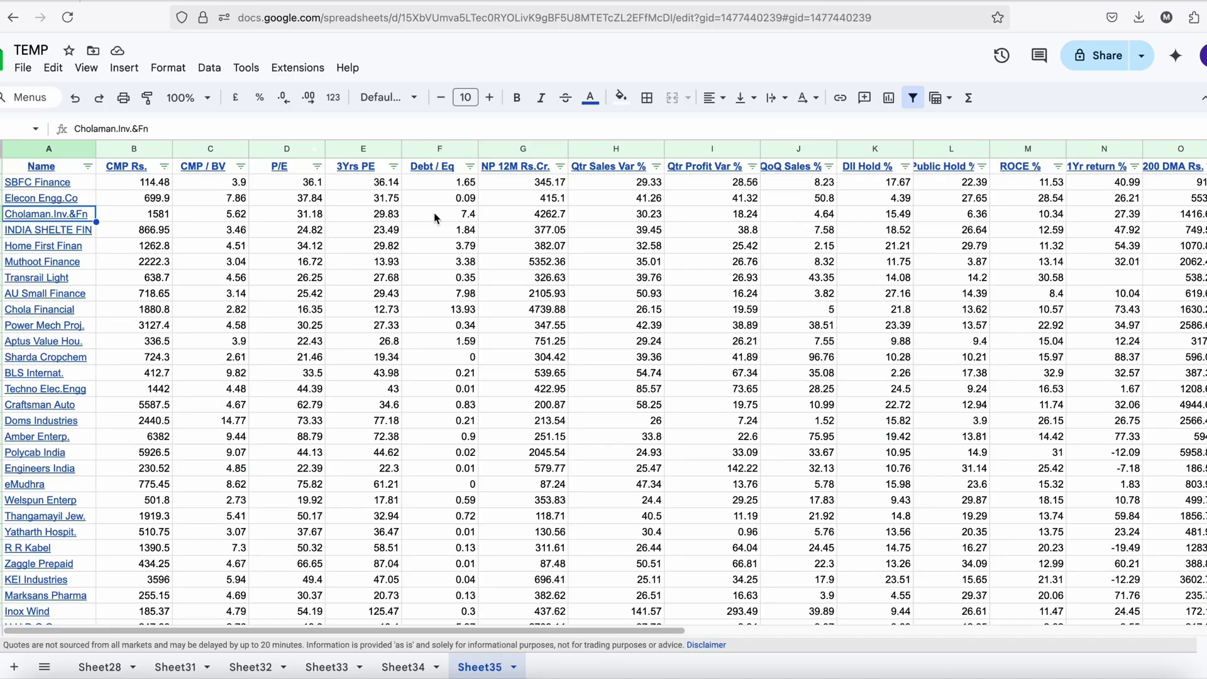
# - Sort the table by NP 12M Rs.Cr. from Z to A
pyautogui.click(559, 166)
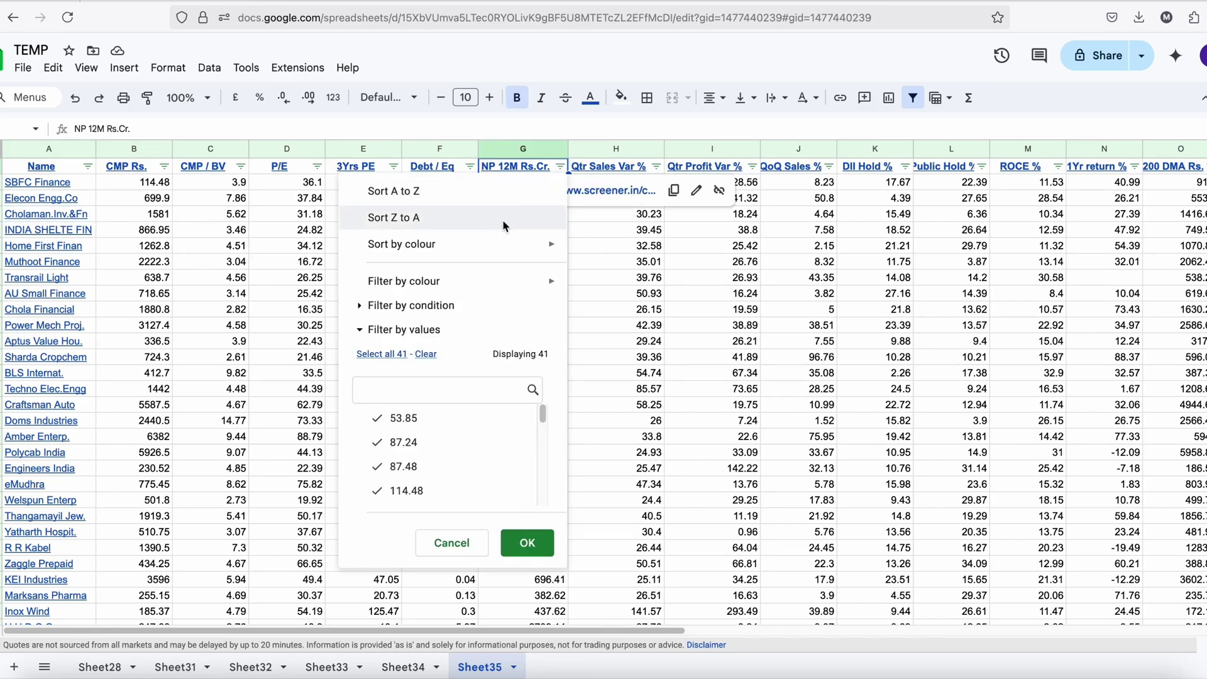
pyautogui.click(503, 217)
pyautogui.scroll(5, 542, 409)
pyautogui.click(588, 263)
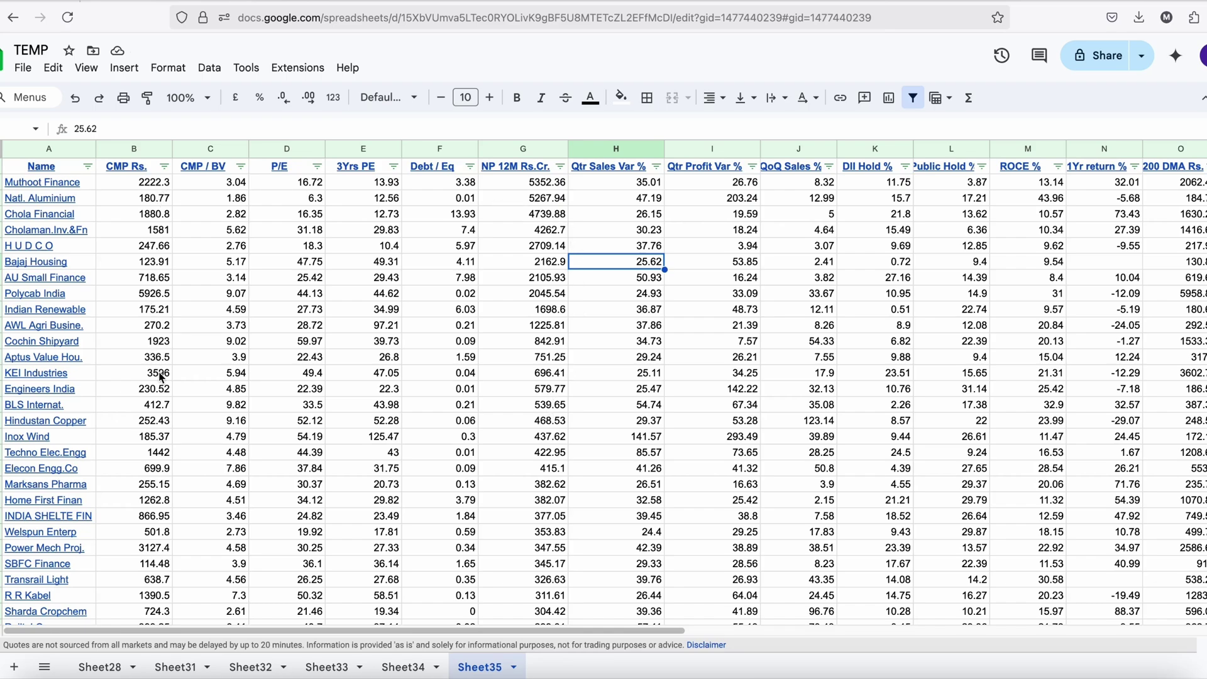
# - Examine the shortlisted companies in order of 12-month net profit, from Muthoot Finance to MTAR Technologie
pyautogui.click(254, 279)
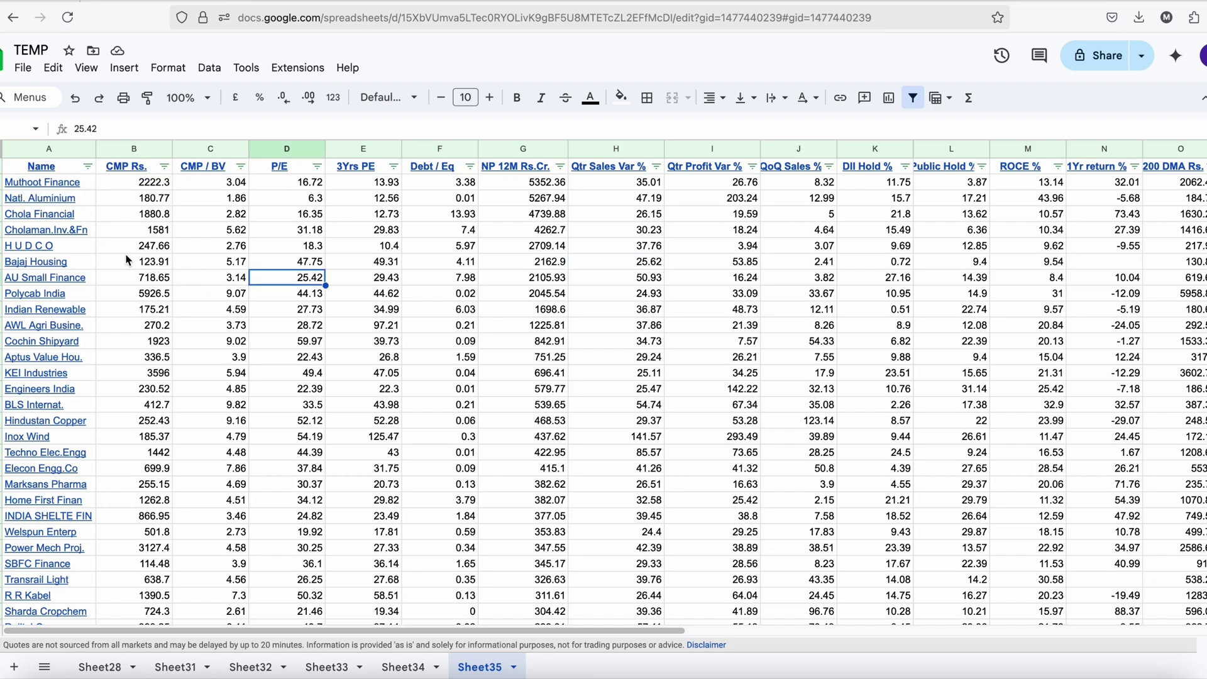
pyautogui.scroll(-2, 155, 292)
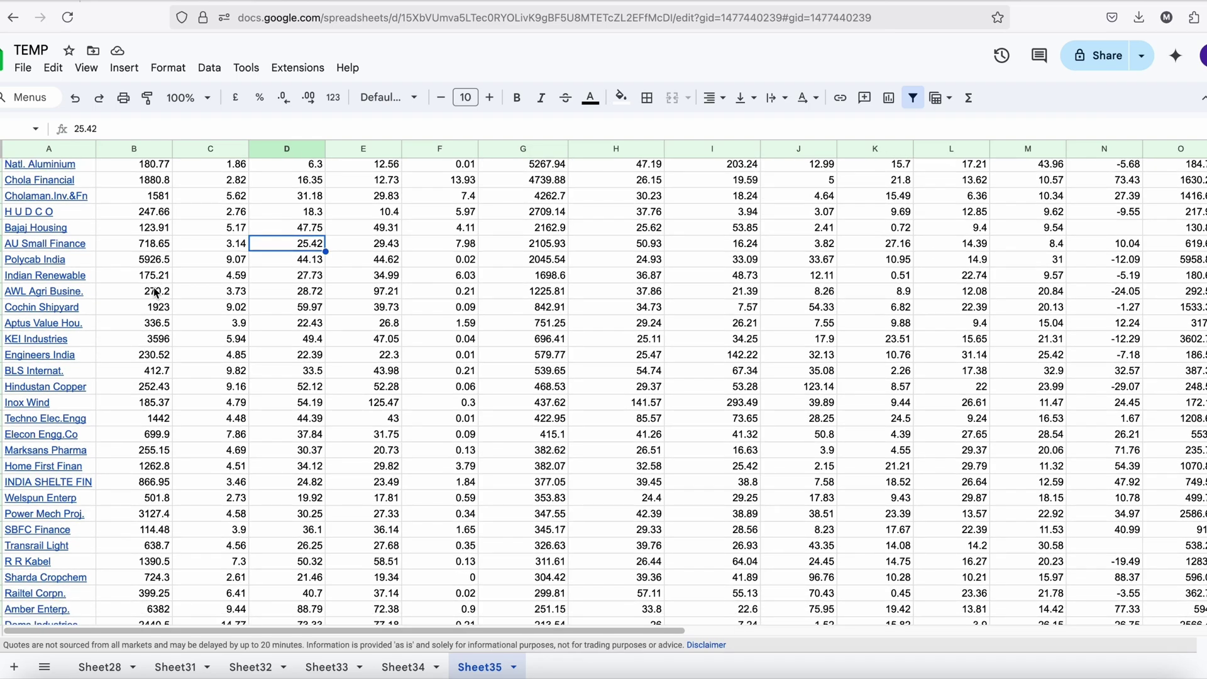
pyautogui.scroll(-1, 156, 292)
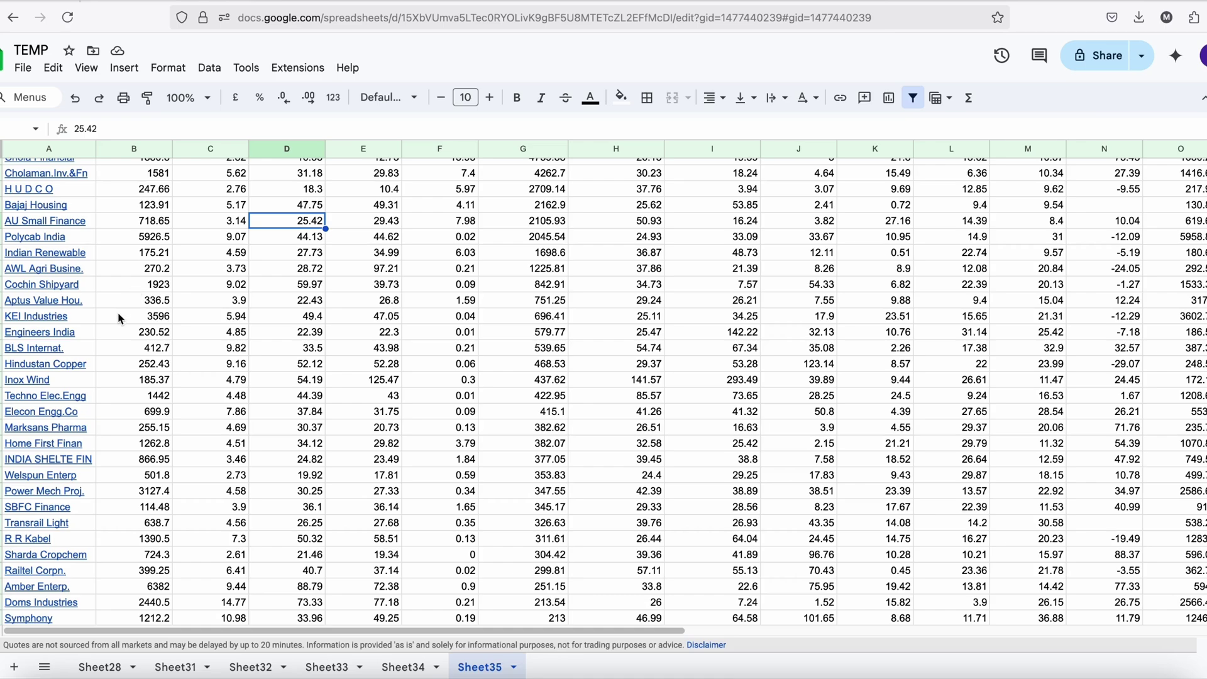
pyautogui.scroll(-3, 117, 330)
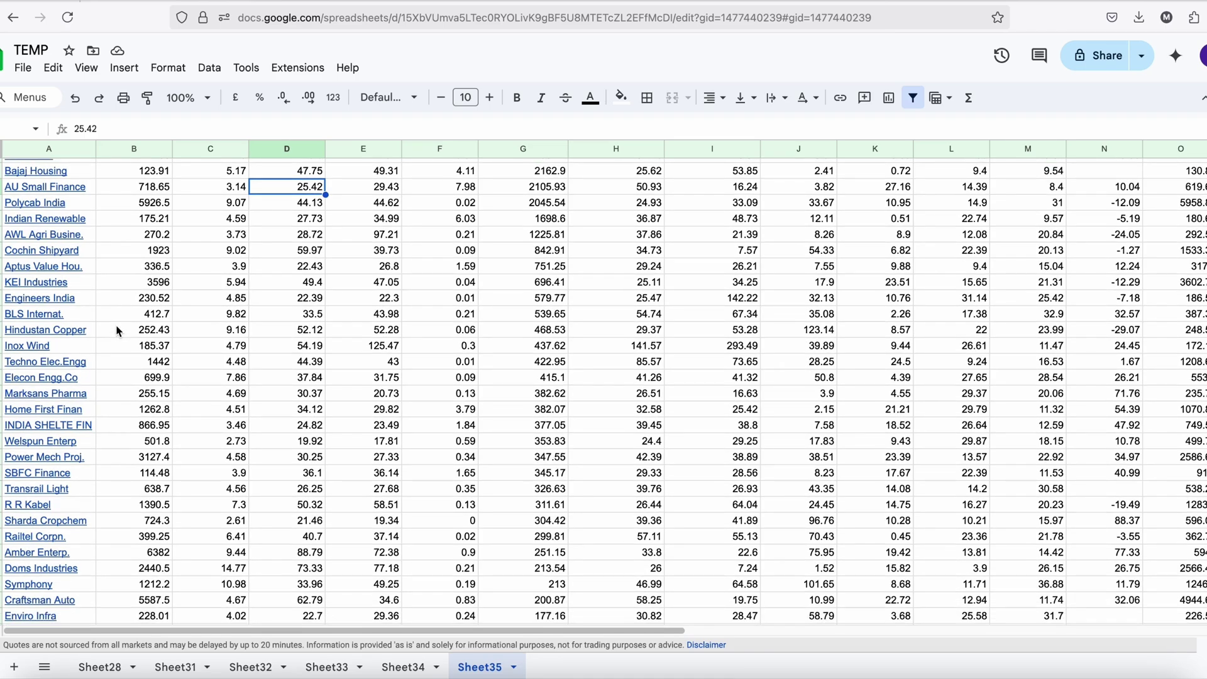
pyautogui.scroll(-1, 117, 330)
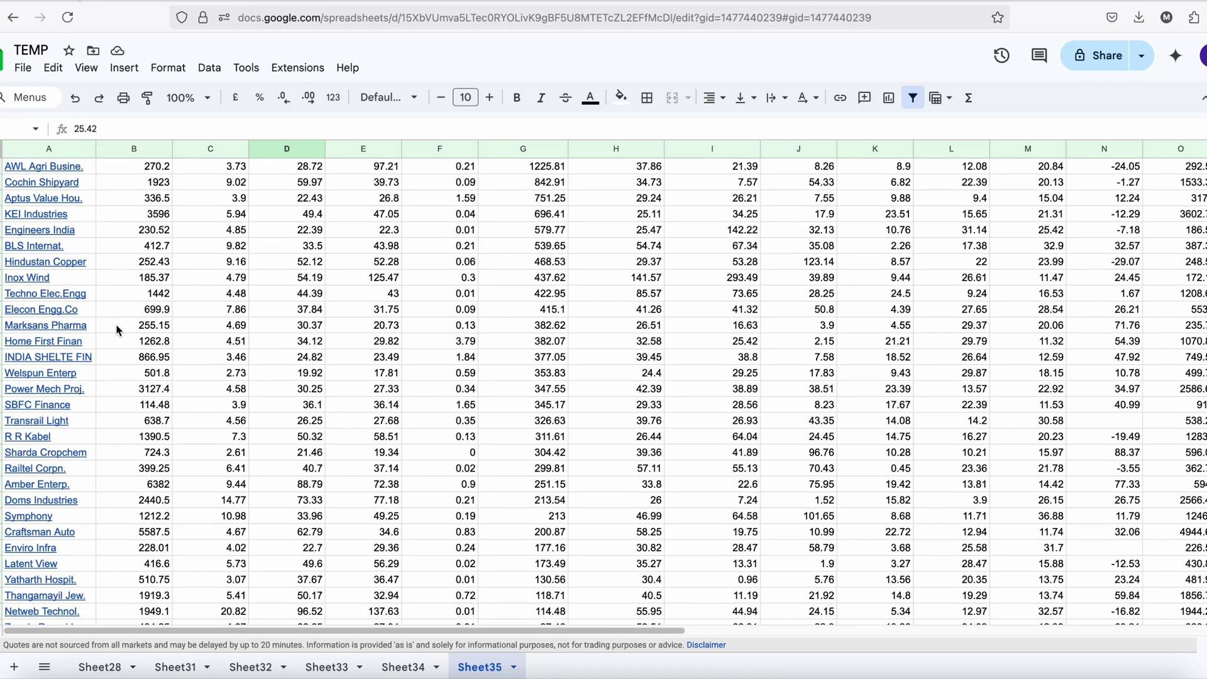
pyautogui.scroll(-1, 117, 330)
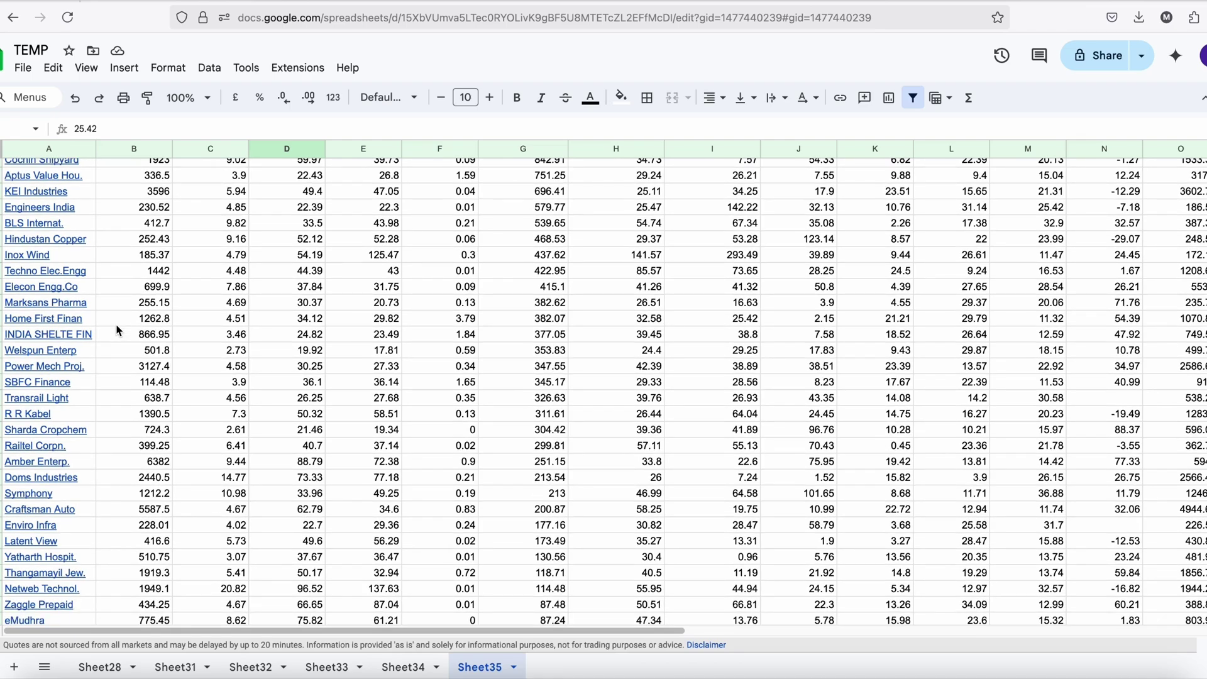
pyautogui.scroll(-1, 117, 330)
pyautogui.scroll(-1, 117, 330)
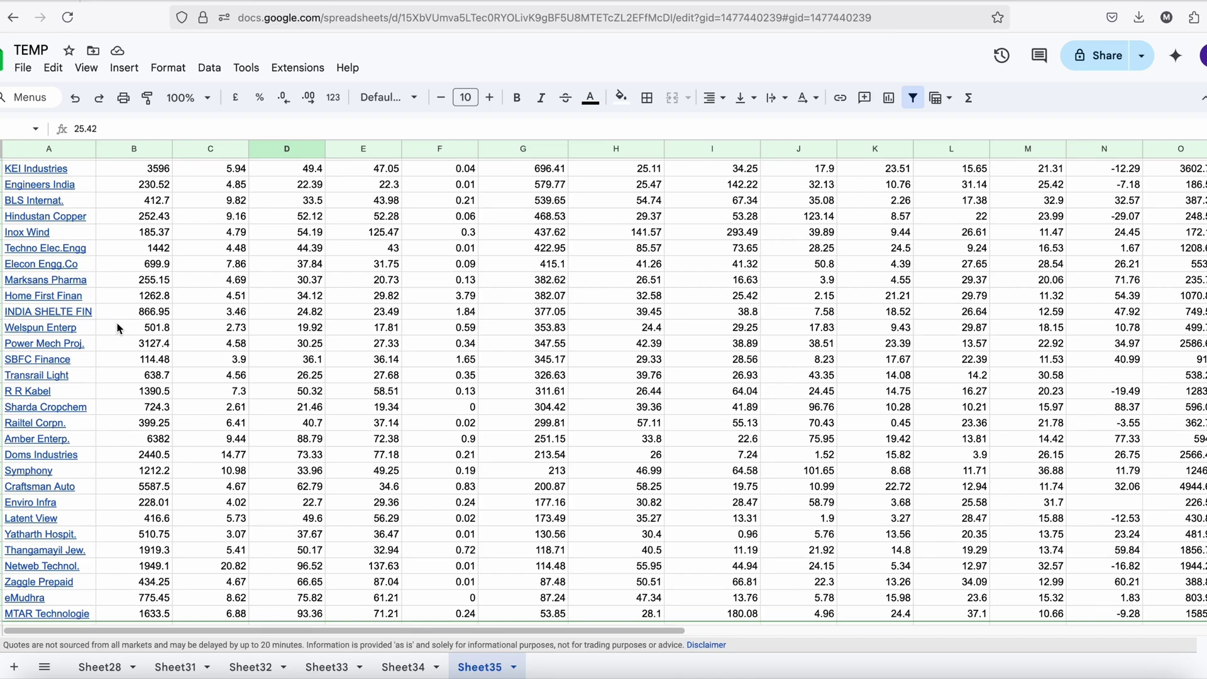
pyautogui.scroll(-1, 118, 329)
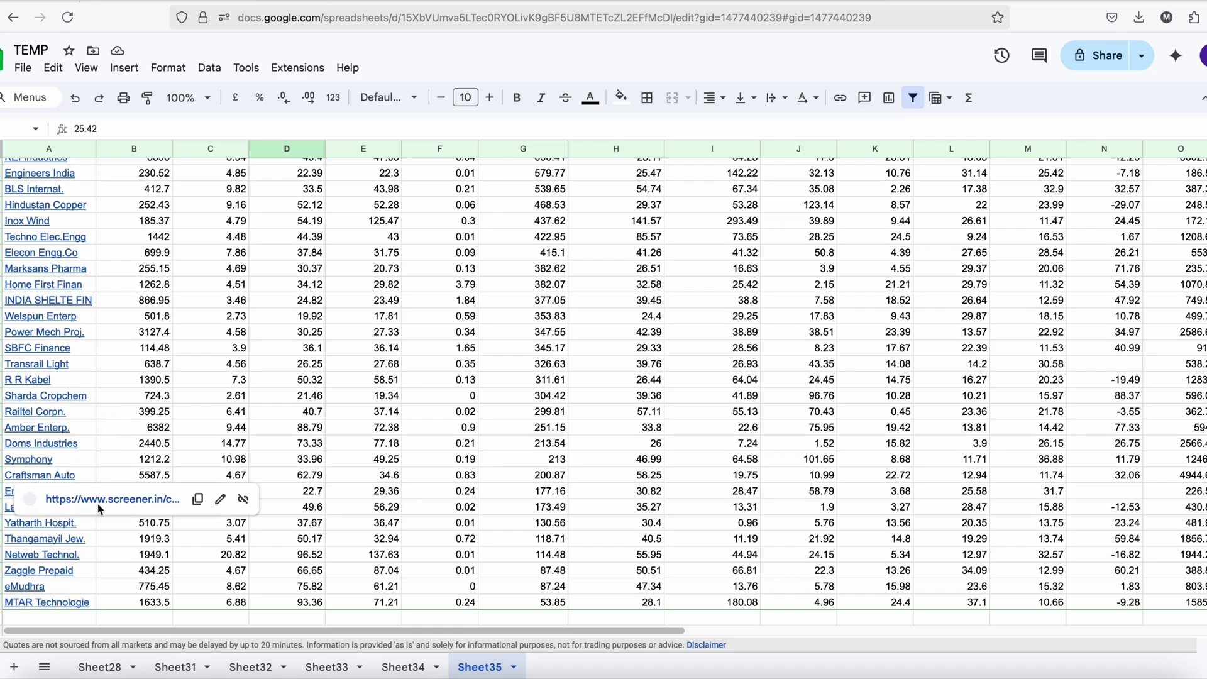
pyautogui.click(339, 523)
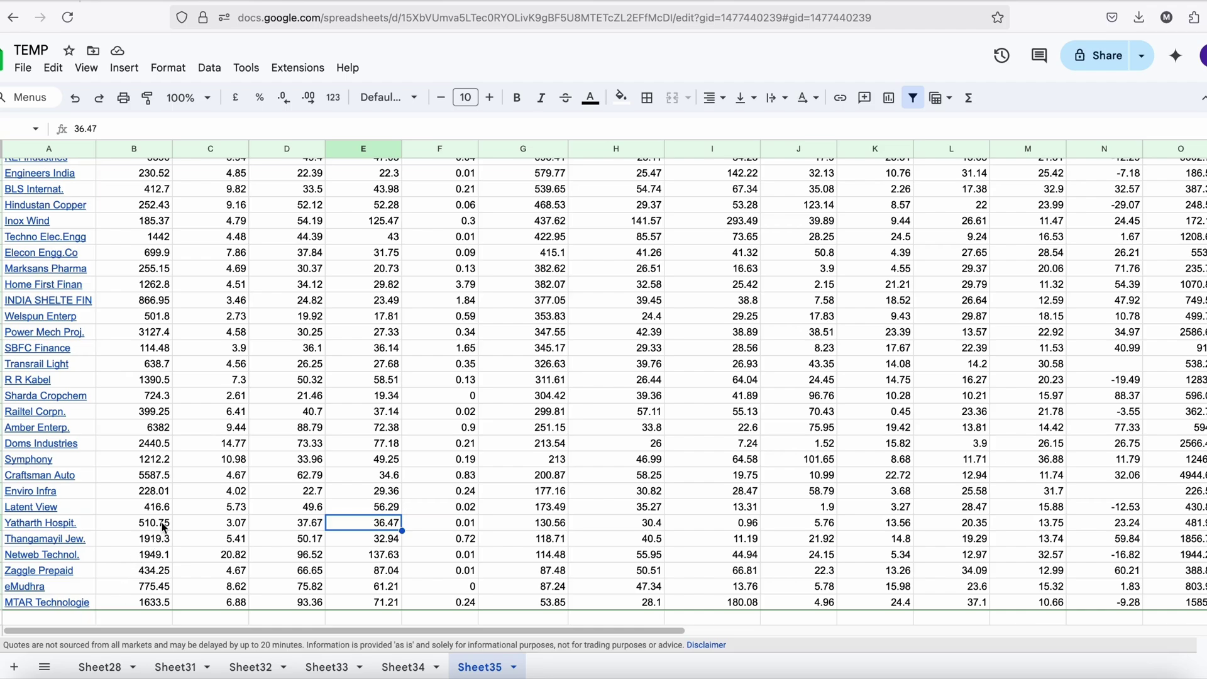
pyautogui.scroll(5, 162, 527)
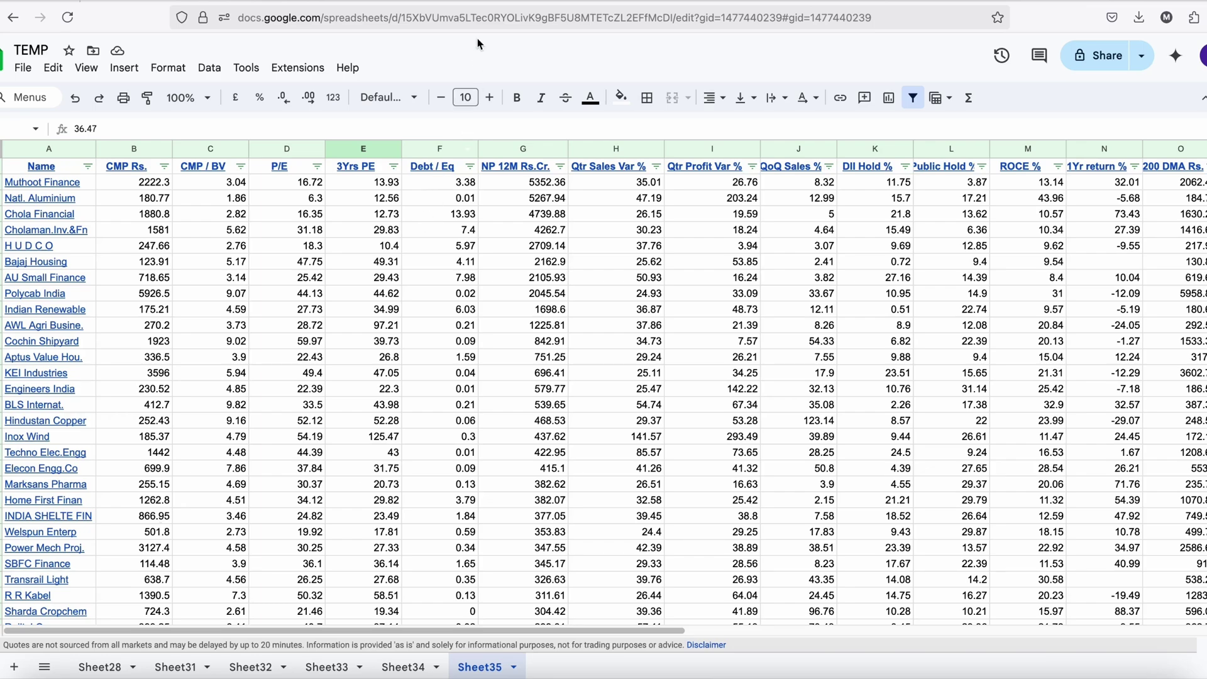
# - Review the quarterly results and profit and loss of Cholaman.Inv.&Fn on Screener, and look over the shortlist in the sheet again
pyautogui.click(471, 2)
pyautogui.scroll(-8, 526, 474)
pyautogui.scroll(-5, 525, 475)
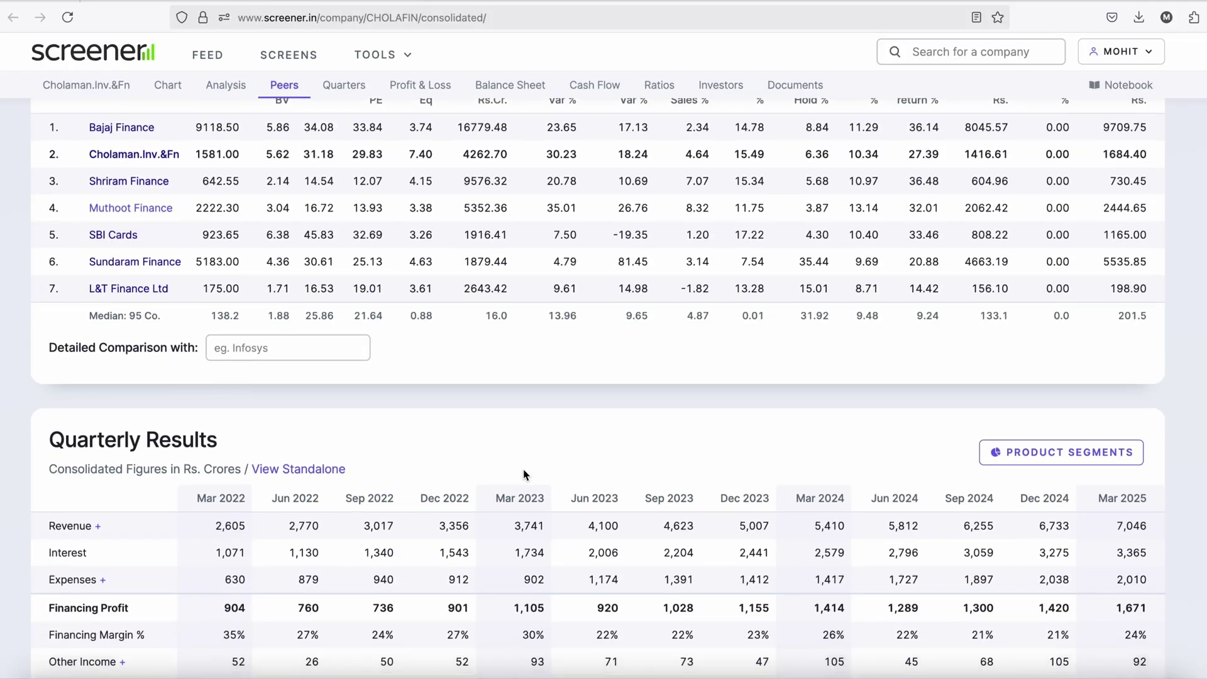
pyautogui.scroll(-3, 636, 531)
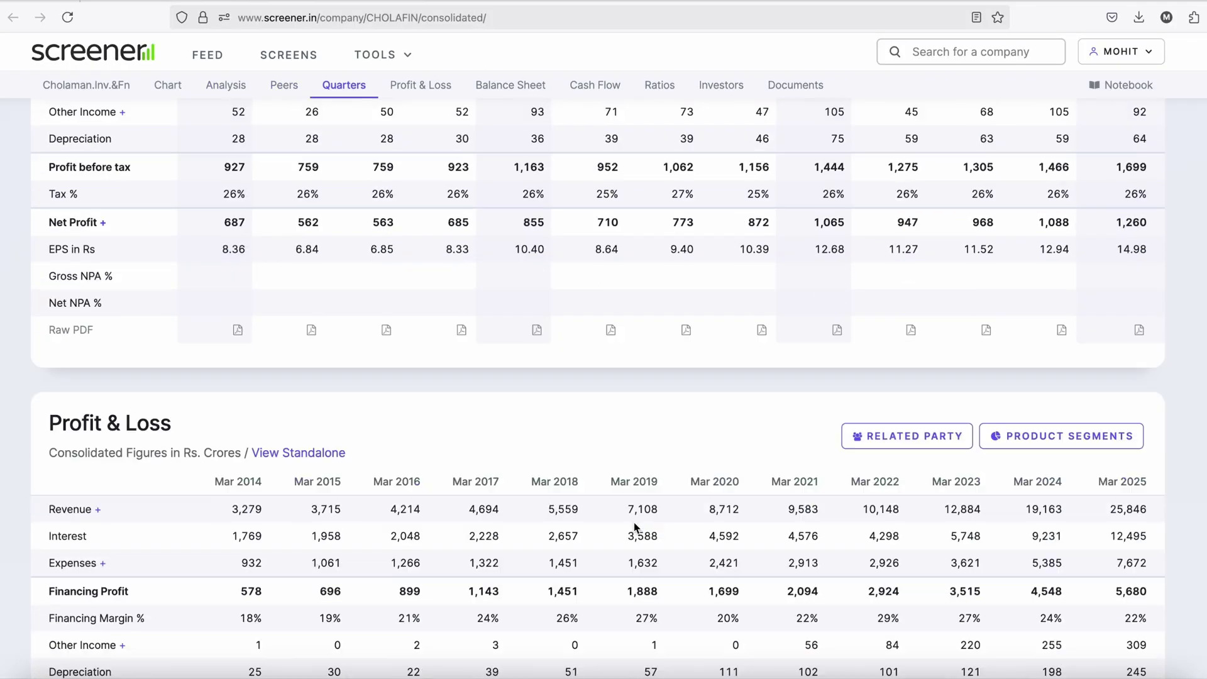
pyautogui.scroll(-4, 565, 450)
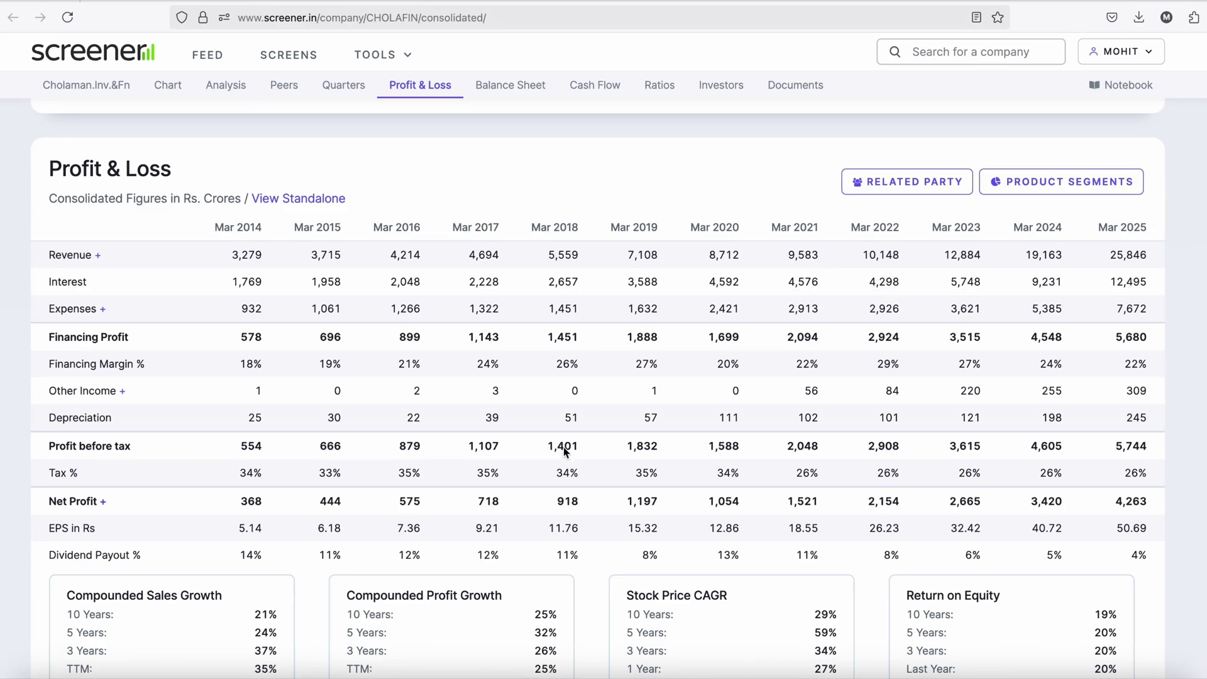
pyautogui.scroll(-8, 561, 441)
pyautogui.click(351, 3)
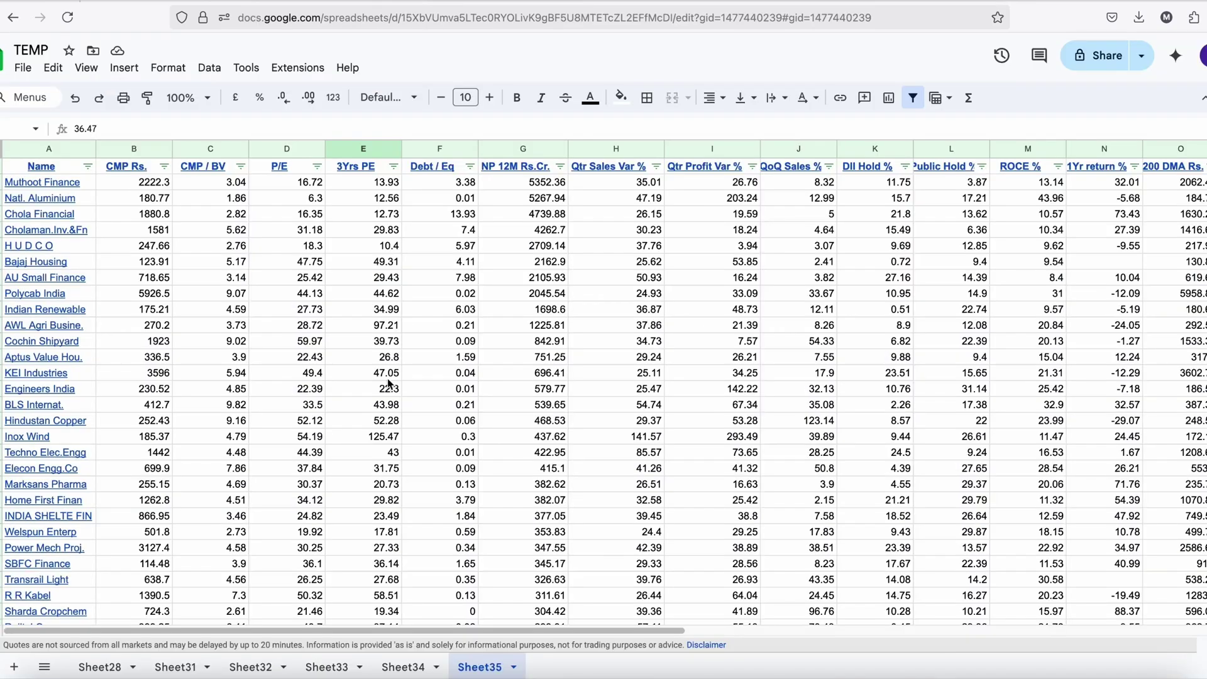
pyautogui.scroll(-5, 175, 246)
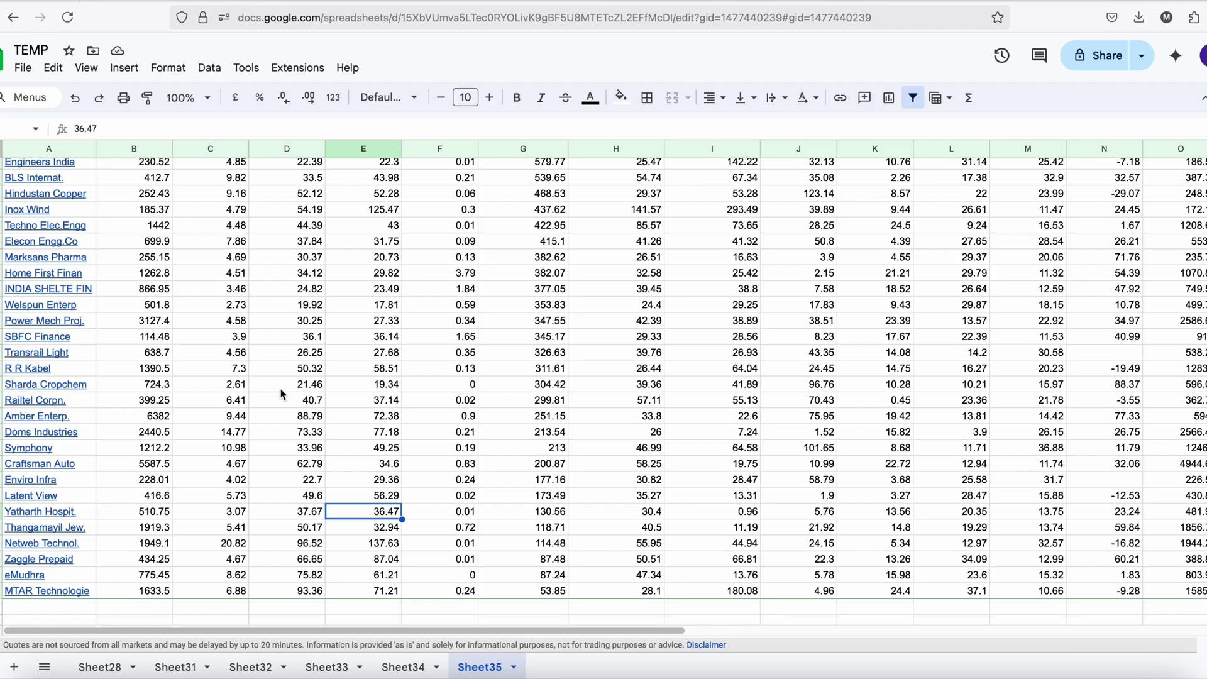
pyautogui.scroll(5, 280, 391)
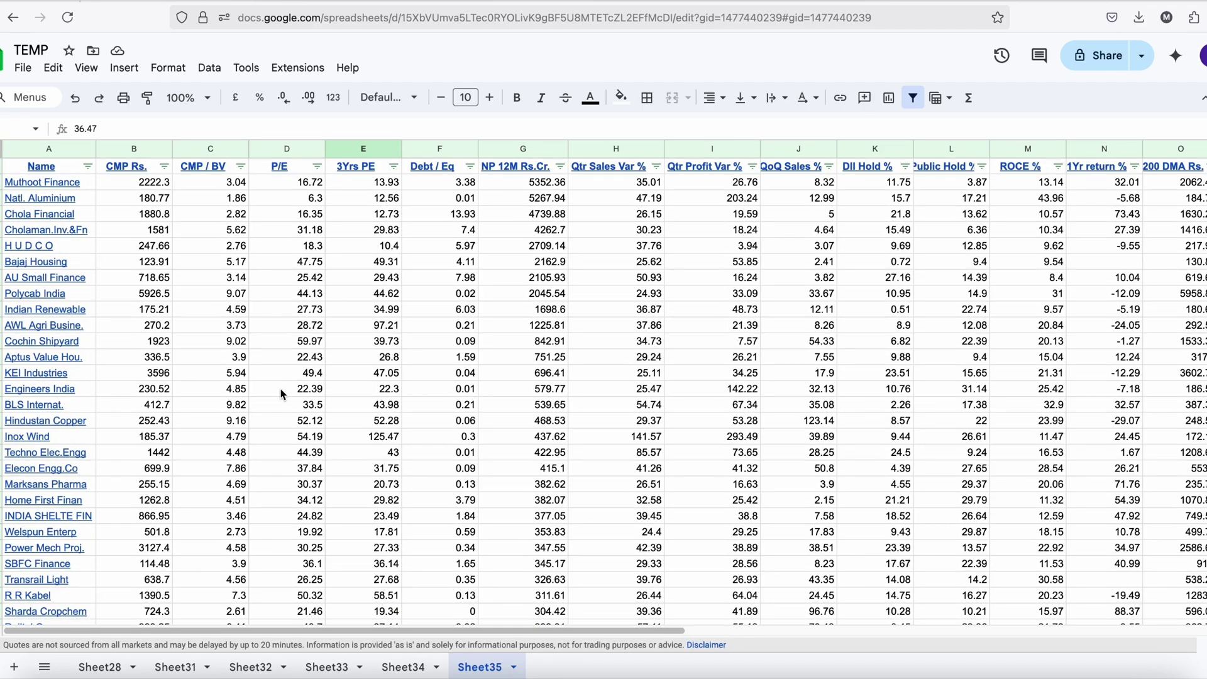